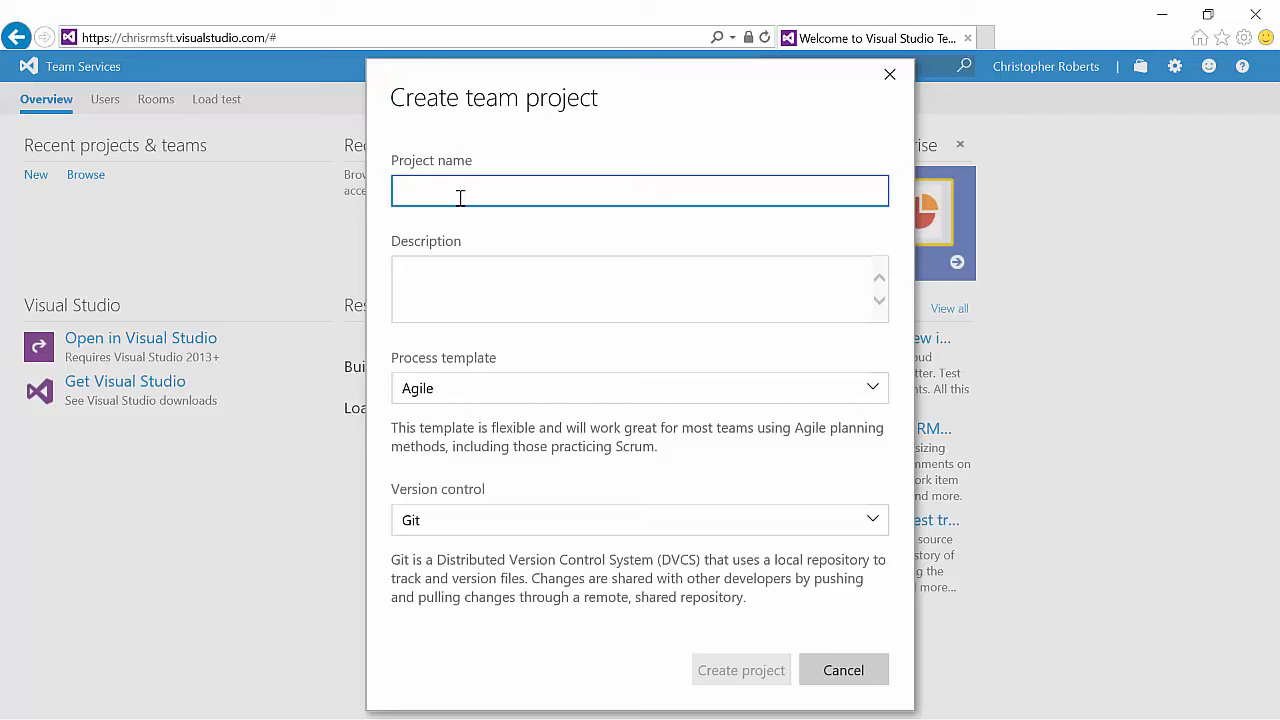
Step: Name the new team project Coder and Hiker Blog and choose the Scrum process template
{"action": "type", "text": "Coder and Hi"}
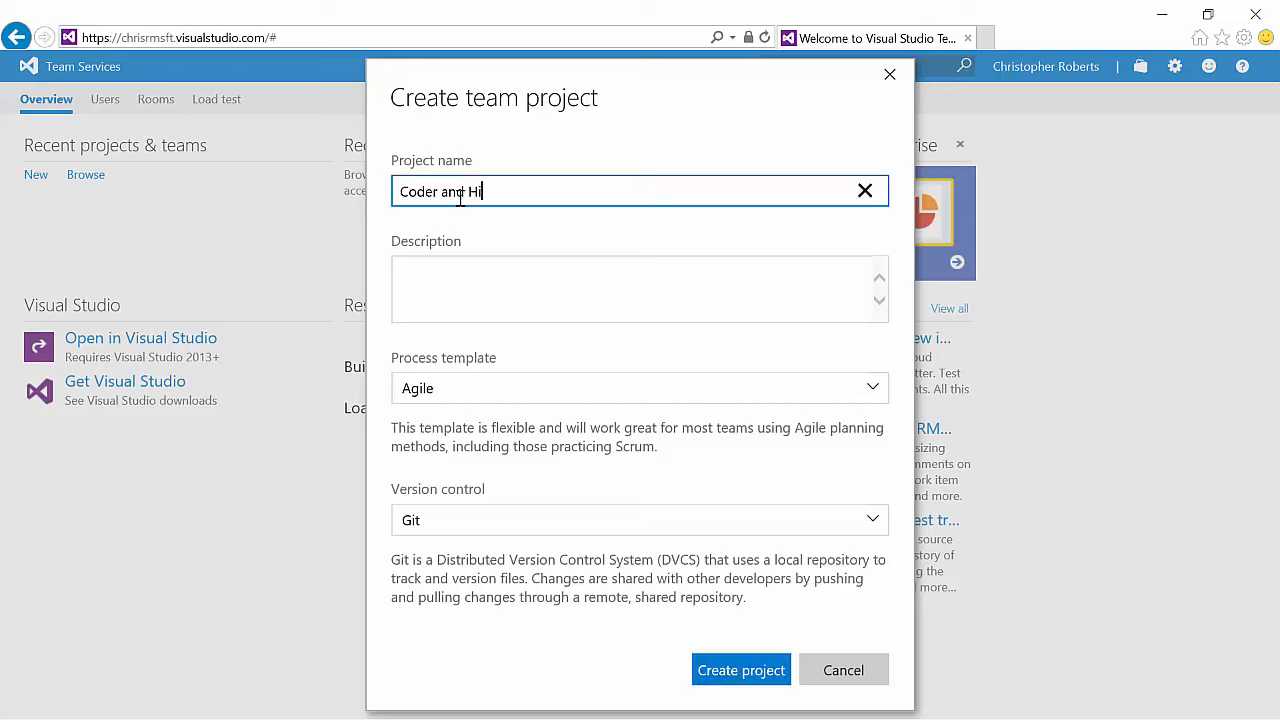
{"action": "type", "text": "ker Blog"}
{"action": "key", "text": "Tab"}
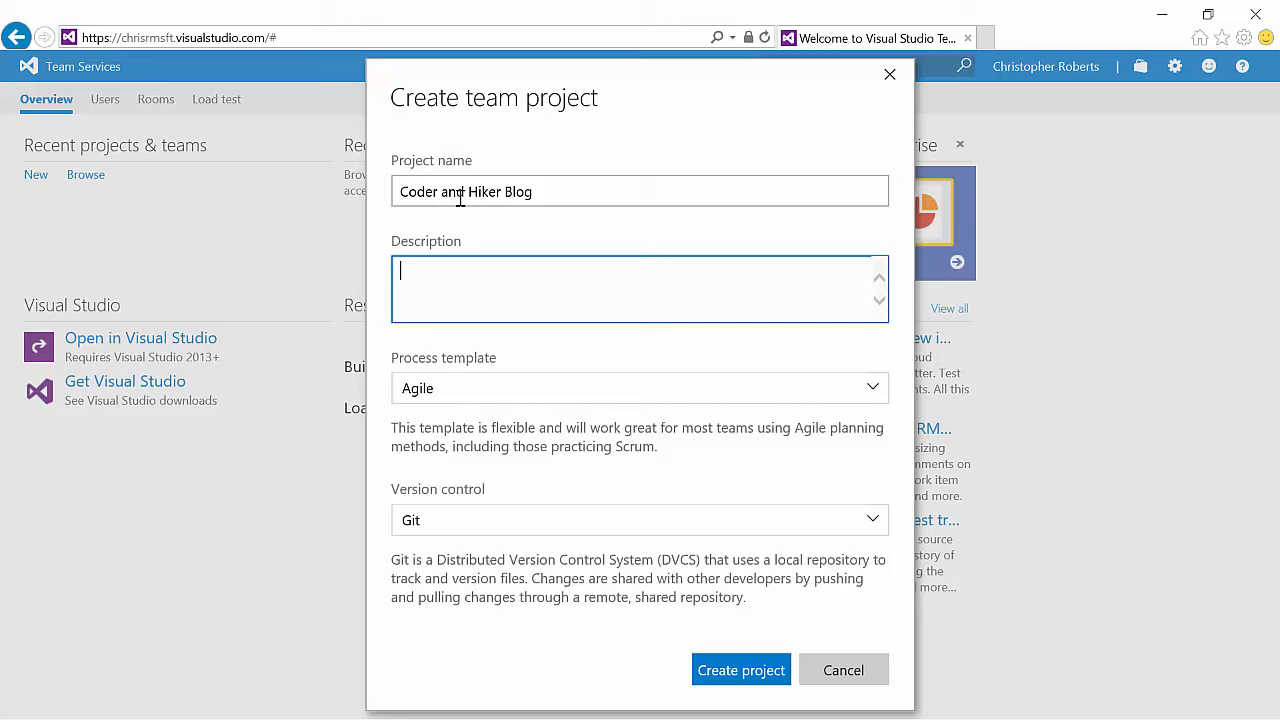
{"action": "left_click", "coordinate": [531, 389]}
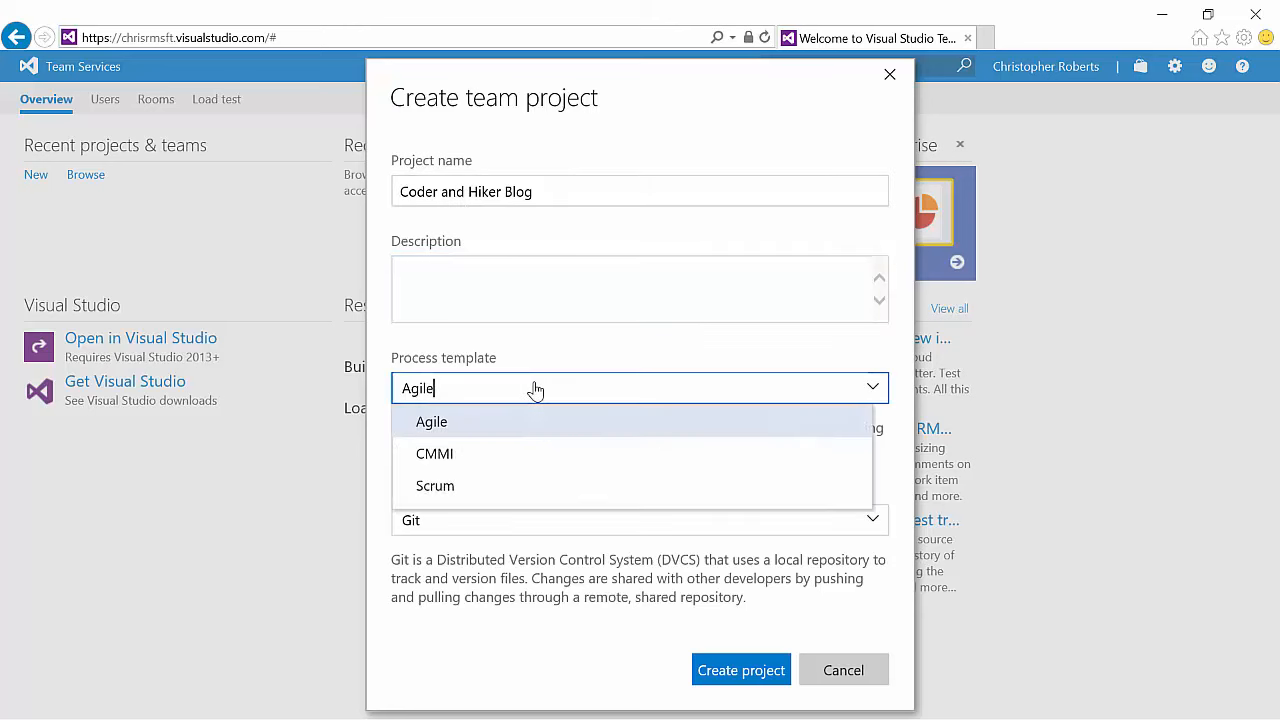
{"action": "left_click", "coordinate": [502, 486]}
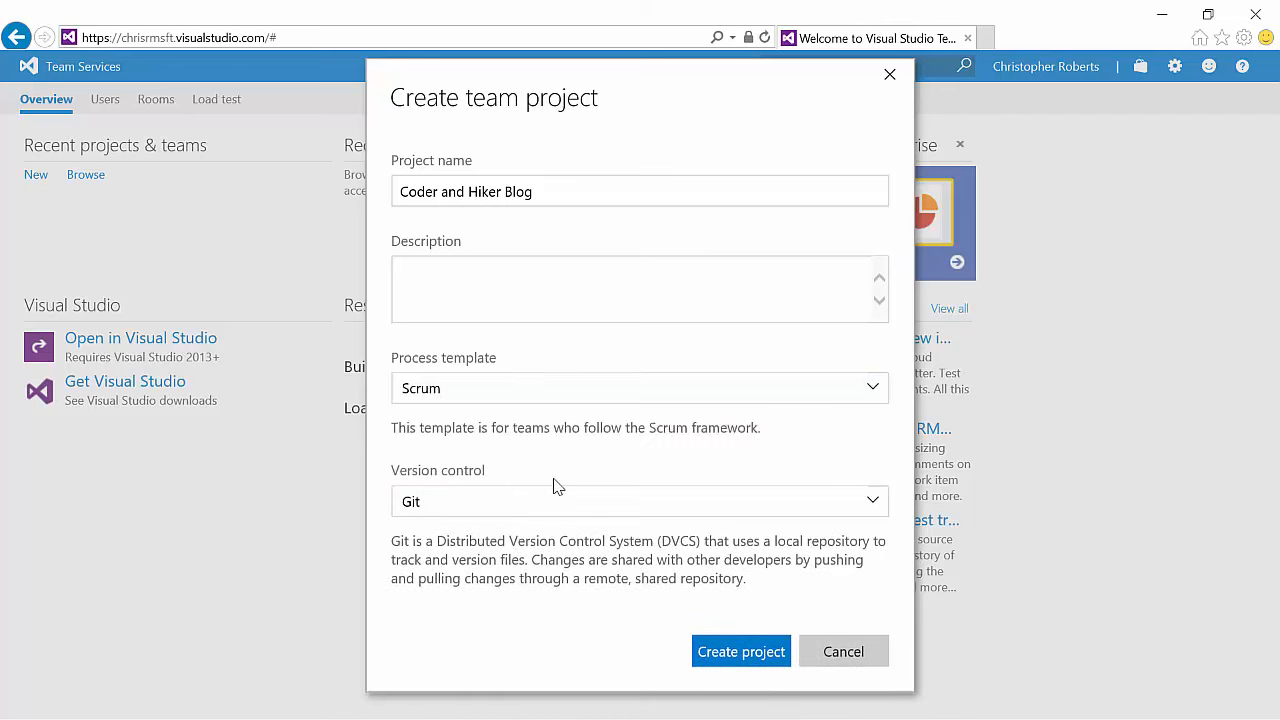
Step: Create the project with Git version control and navigate to it
{"action": "left_click", "coordinate": [545, 503]}
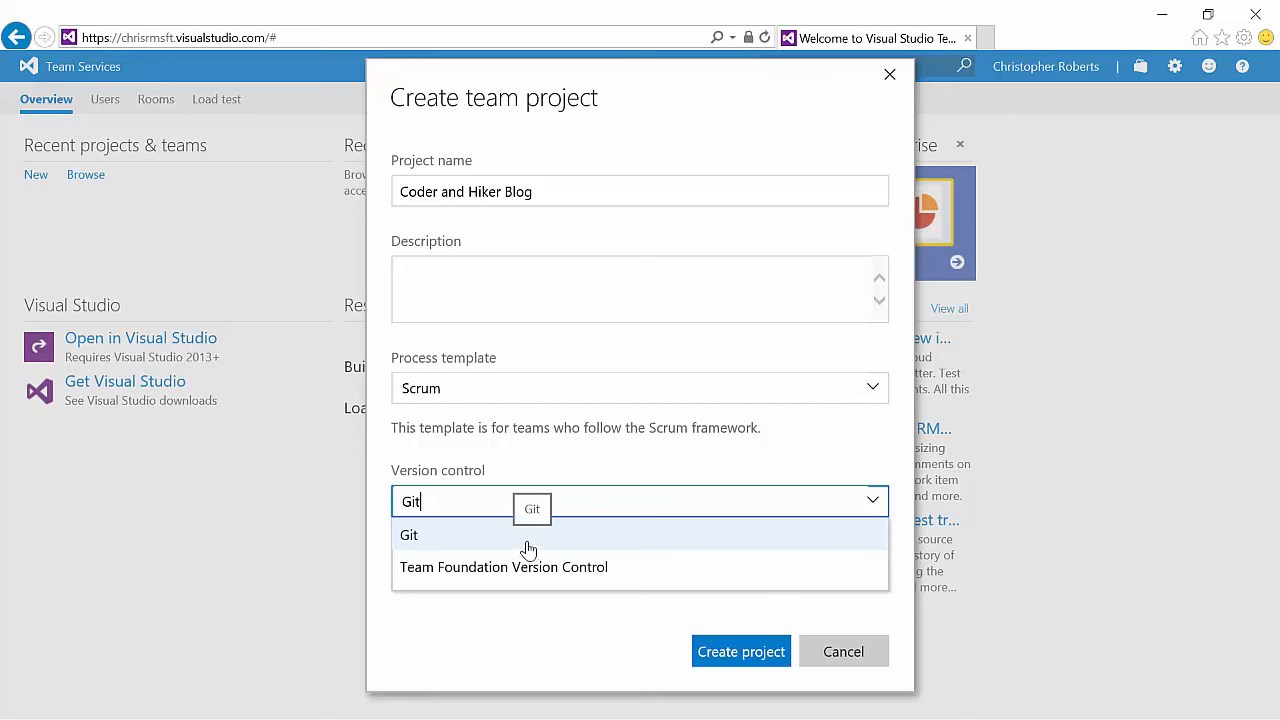
{"action": "left_click", "coordinate": [526, 546]}
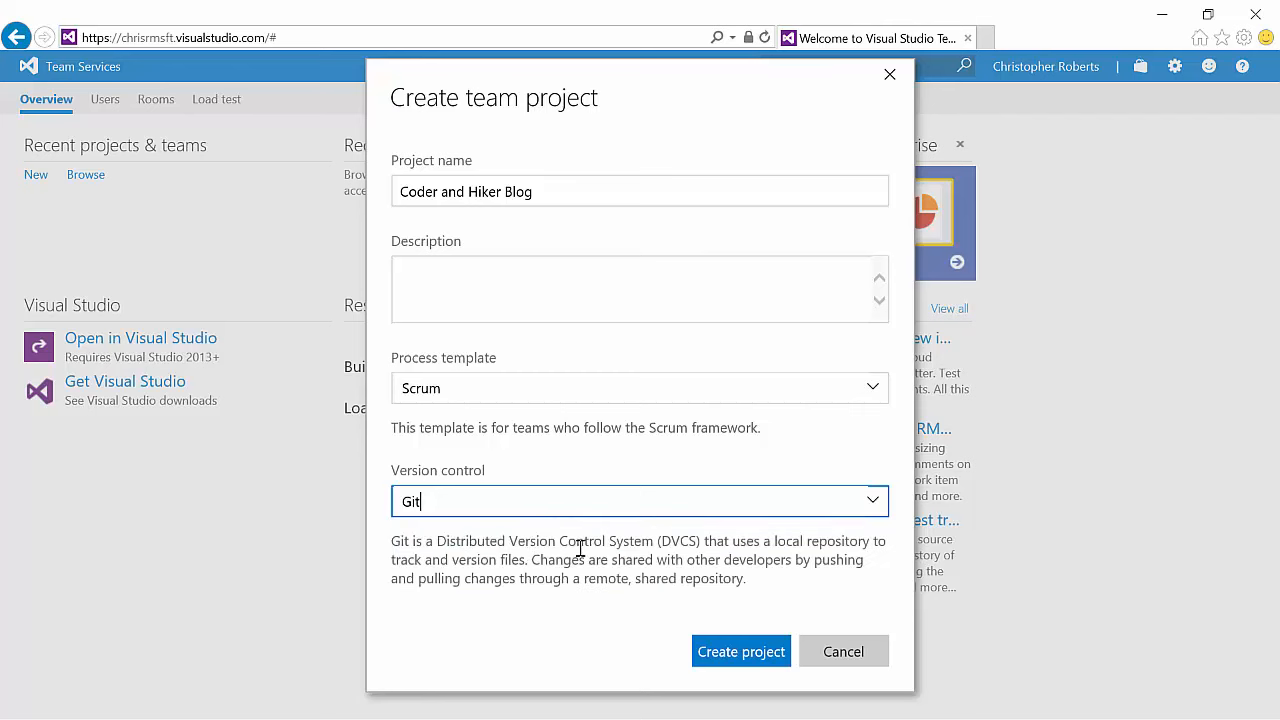
{"action": "left_click", "coordinate": [741, 652]}
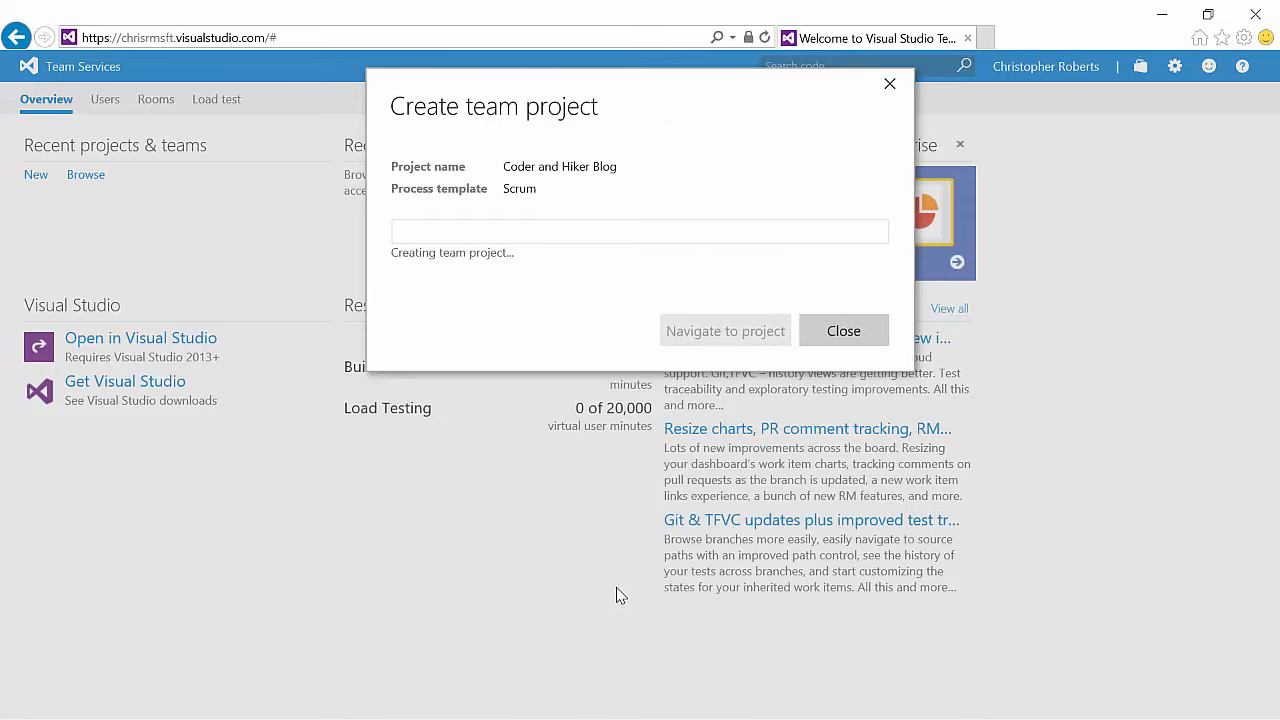
{"action": "left_click", "coordinate": [715, 492]}
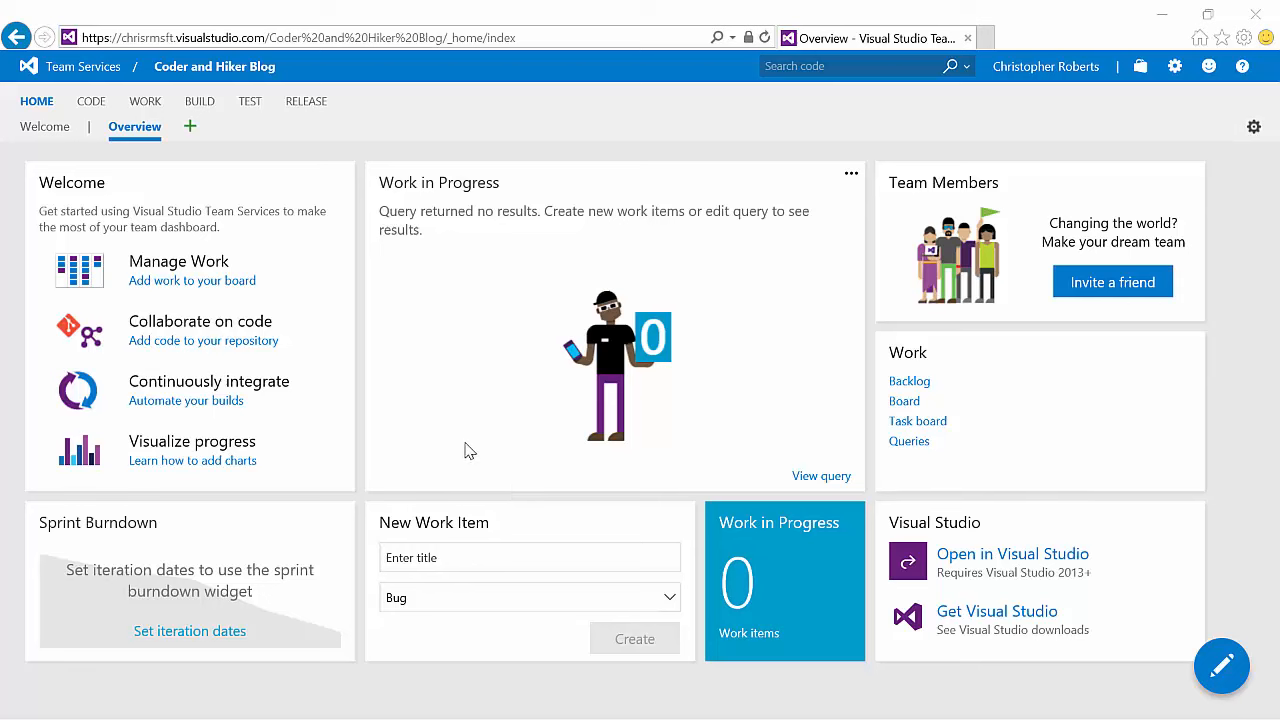
Step: Open the Work backlog and add a Product Backlog Item titled Register a new author
{"action": "left_click", "coordinate": [146, 106]}
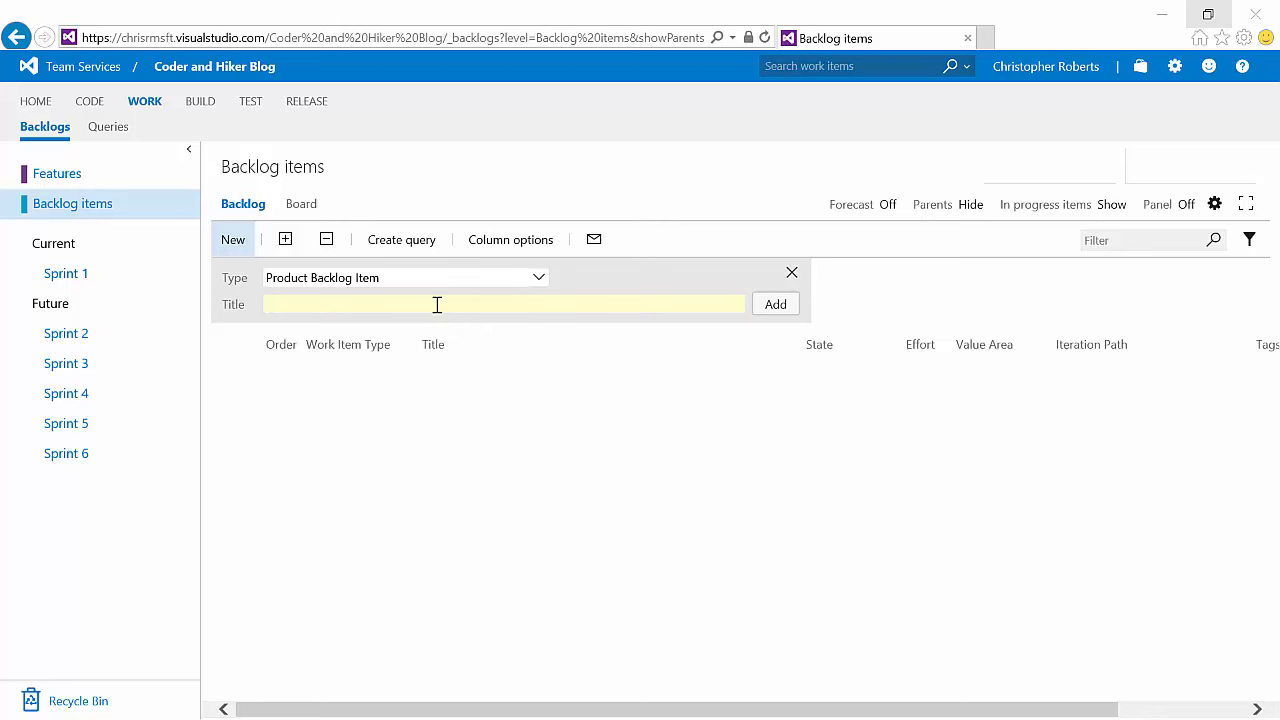
{"action": "left_click", "coordinate": [537, 279]}
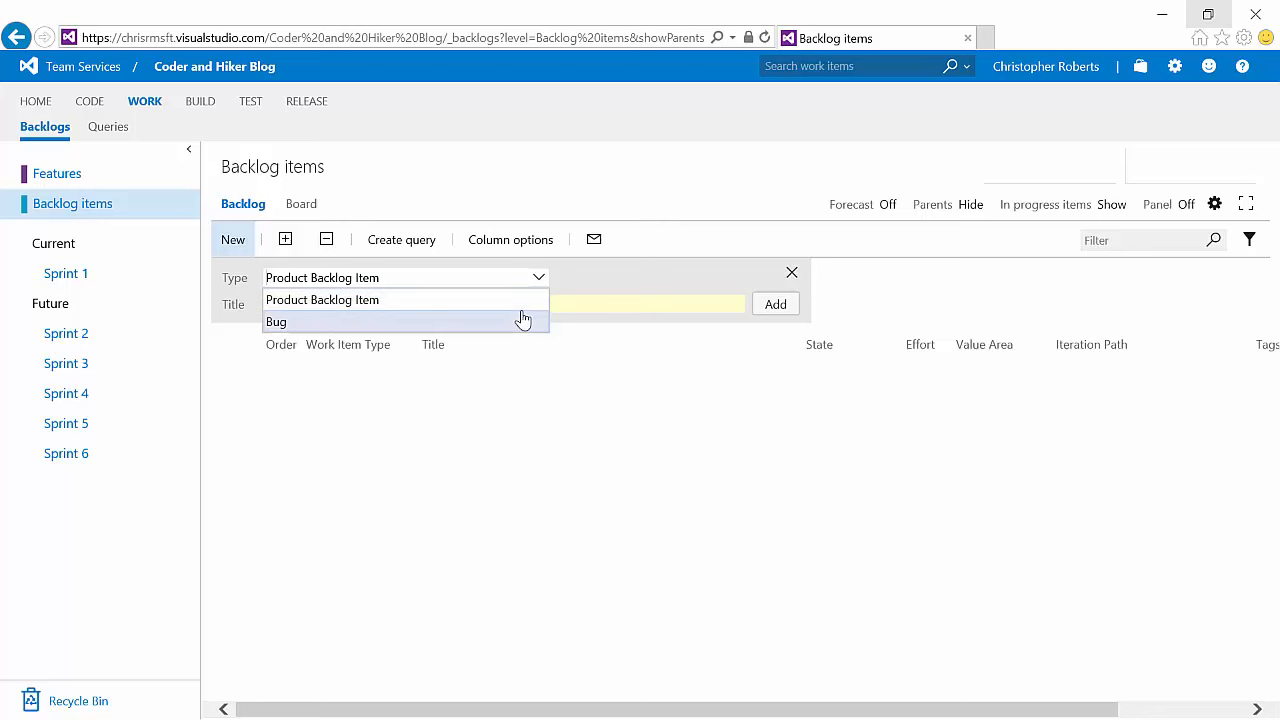
{"action": "left_click", "coordinate": [516, 301]}
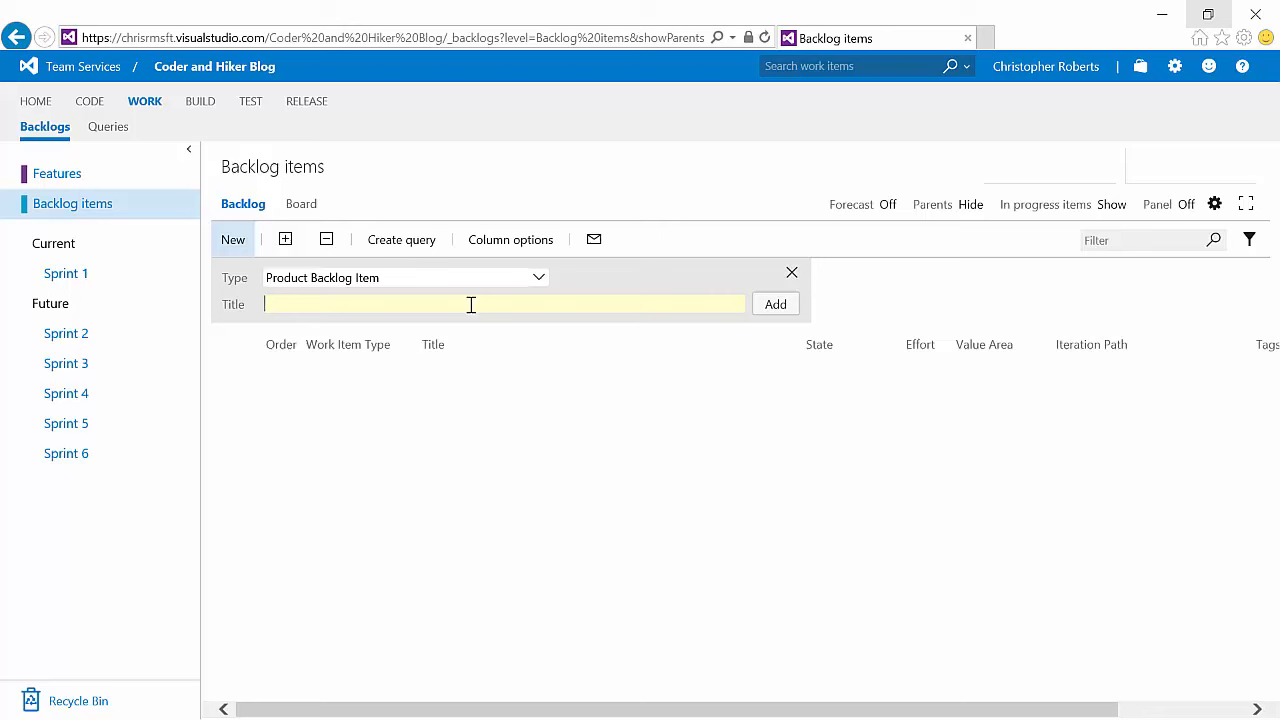
{"action": "type", "text": "Register a new author"}
{"action": "key", "text": "Return"}
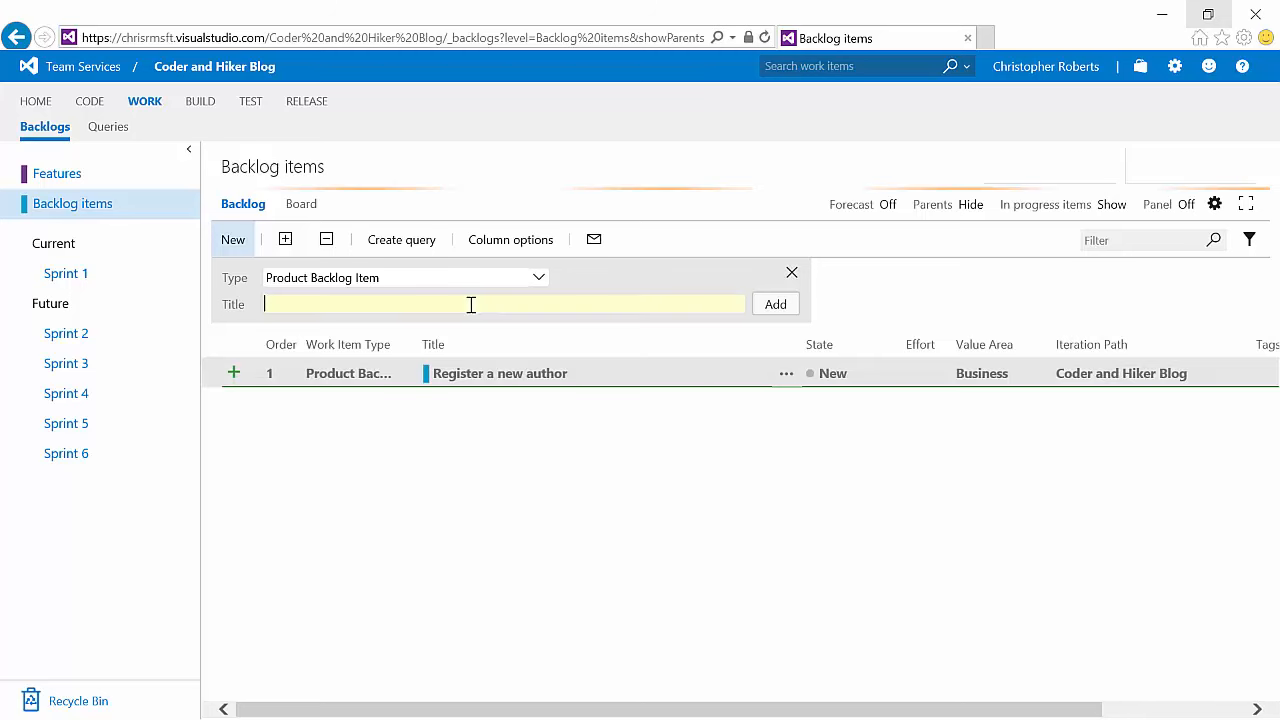
Step: Add backlog items titled Create a new post, Add comments to a post, and Comment moderation
{"action": "type", "text": "Create a new post"}
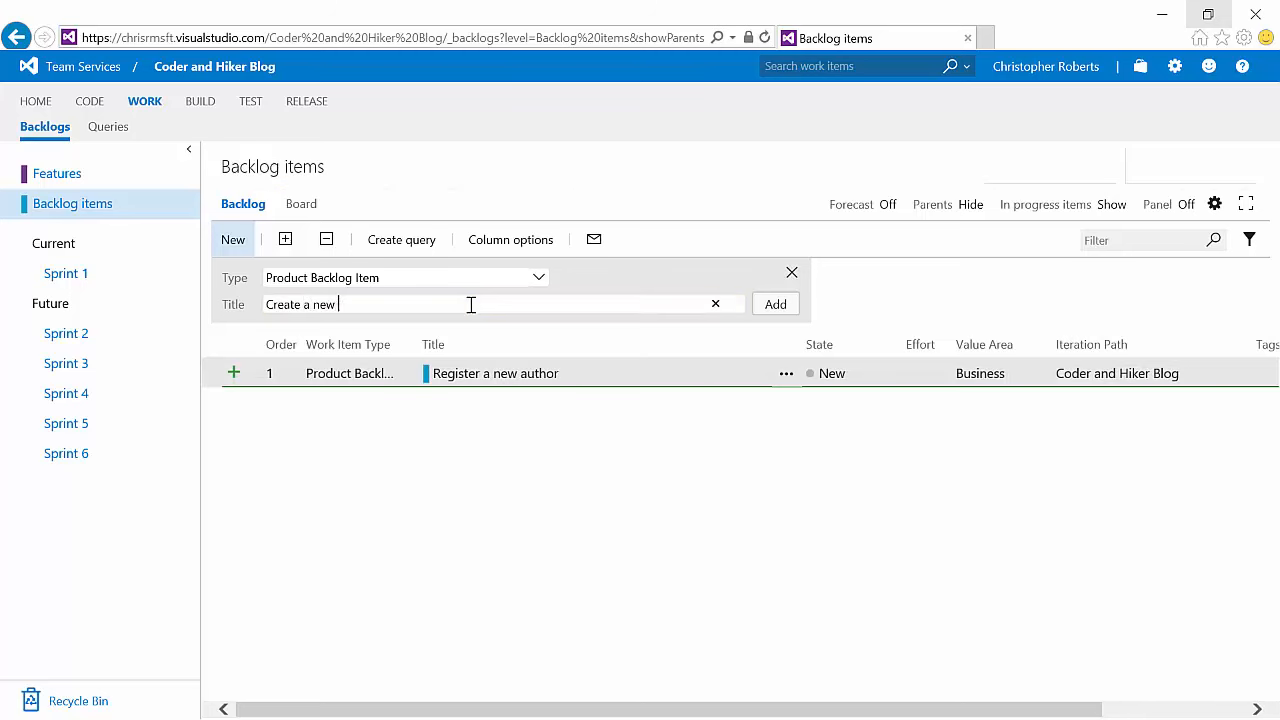
{"action": "key", "text": "Return"}
{"action": "type", "text": "Add"}
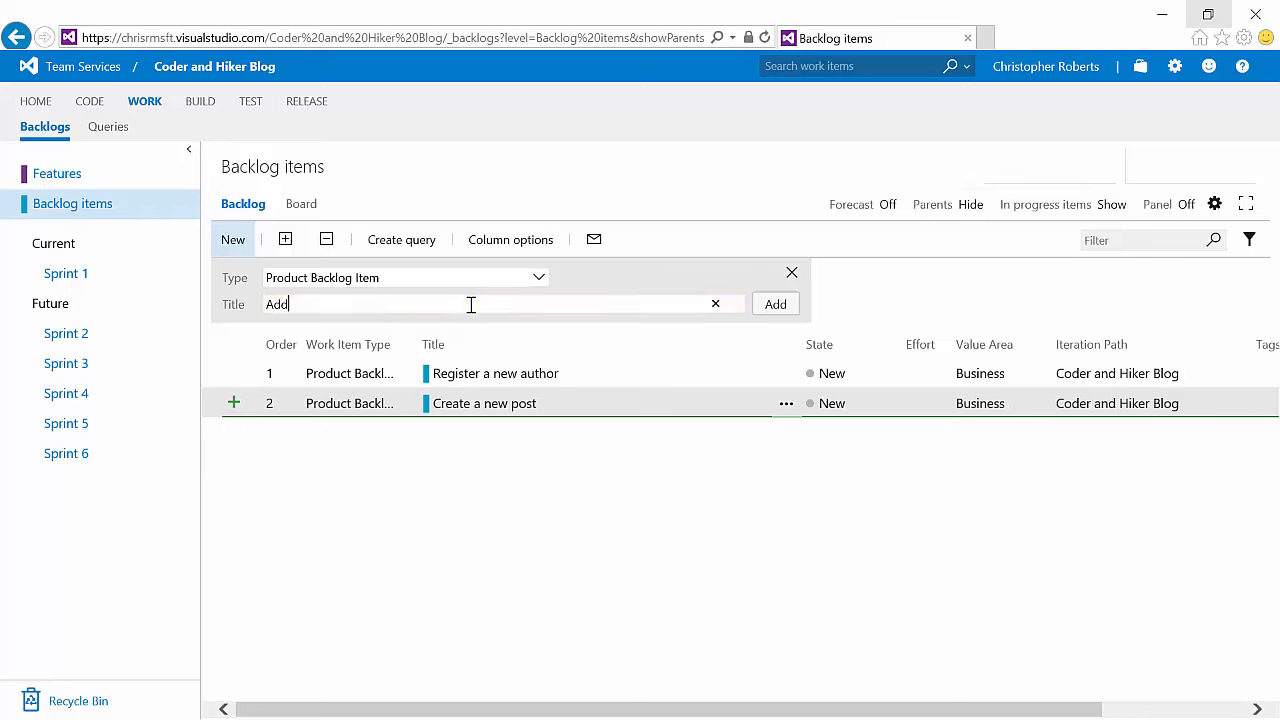
{"action": "type", "text": " comments to a post"}
{"action": "key", "text": "Return"}
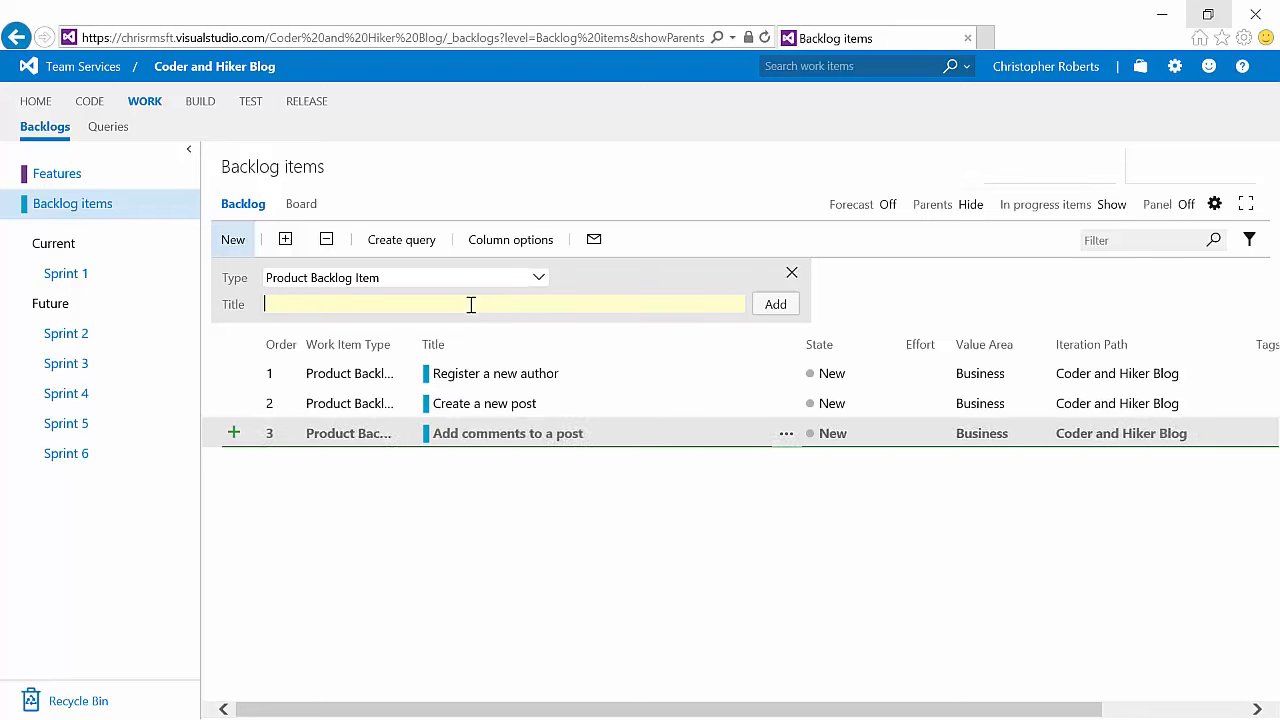
{"action": "type", "text": "Comment m"}
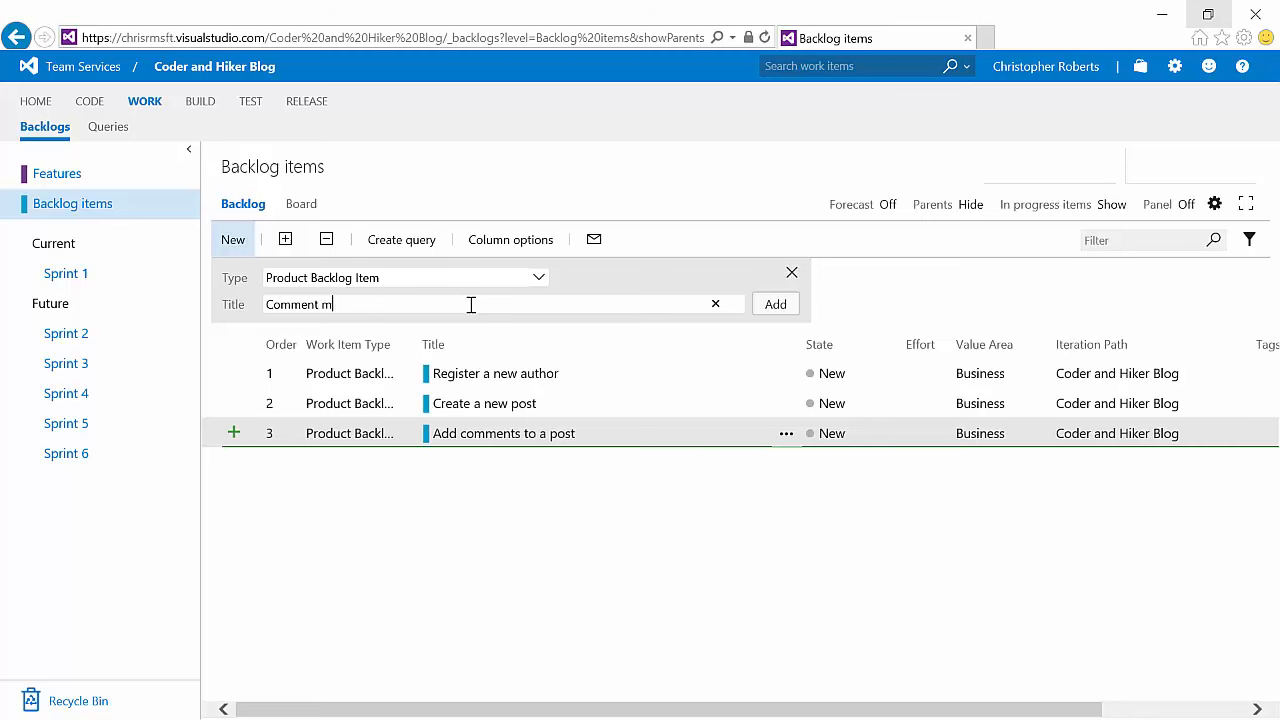
{"action": "type", "text": "oderation"}
{"action": "key", "text": "Return"}
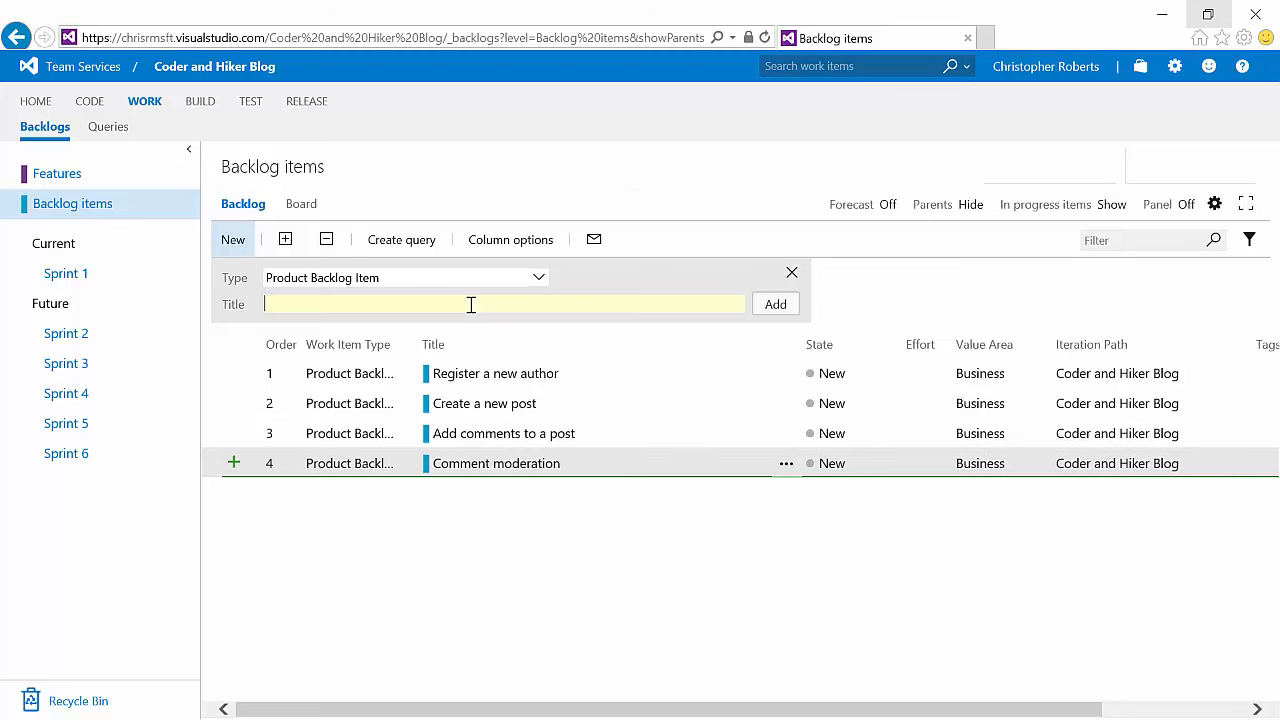
Step: Open the Register a new author item and assign it to the signed-in user
{"action": "left_click", "coordinate": [452, 376]}
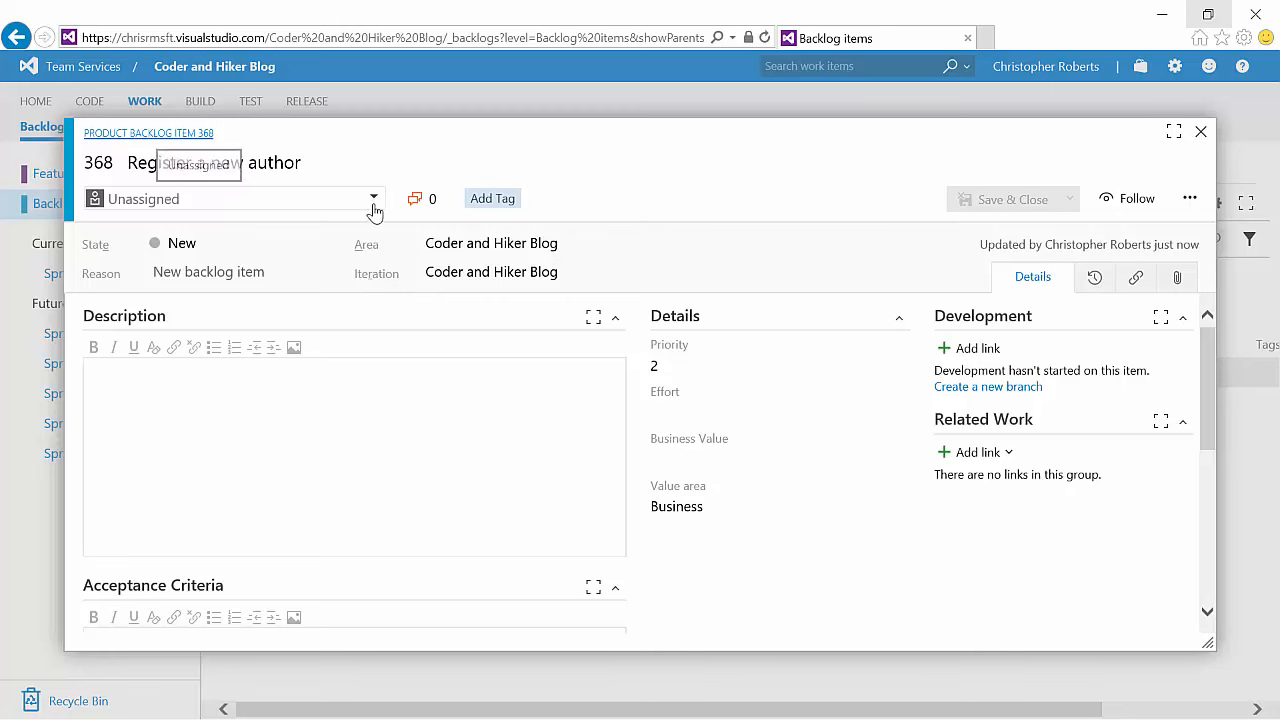
{"action": "left_click", "coordinate": [372, 204]}
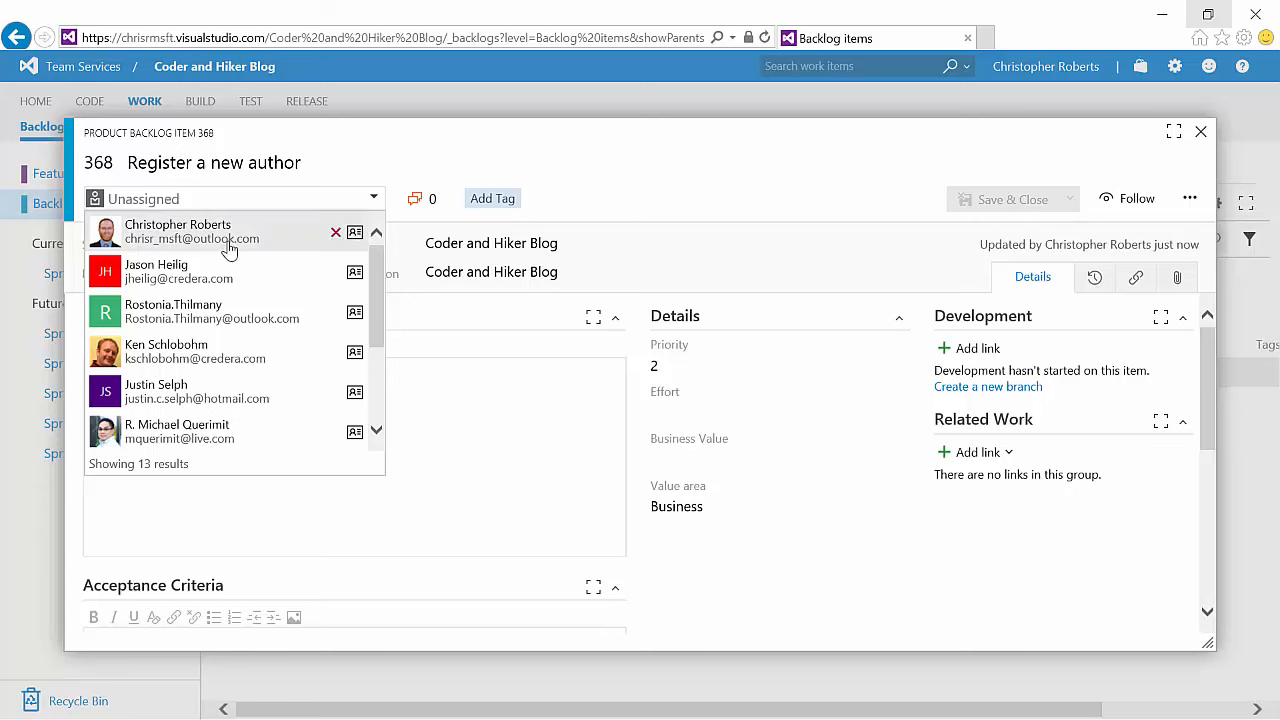
{"action": "left_click", "coordinate": [268, 233]}
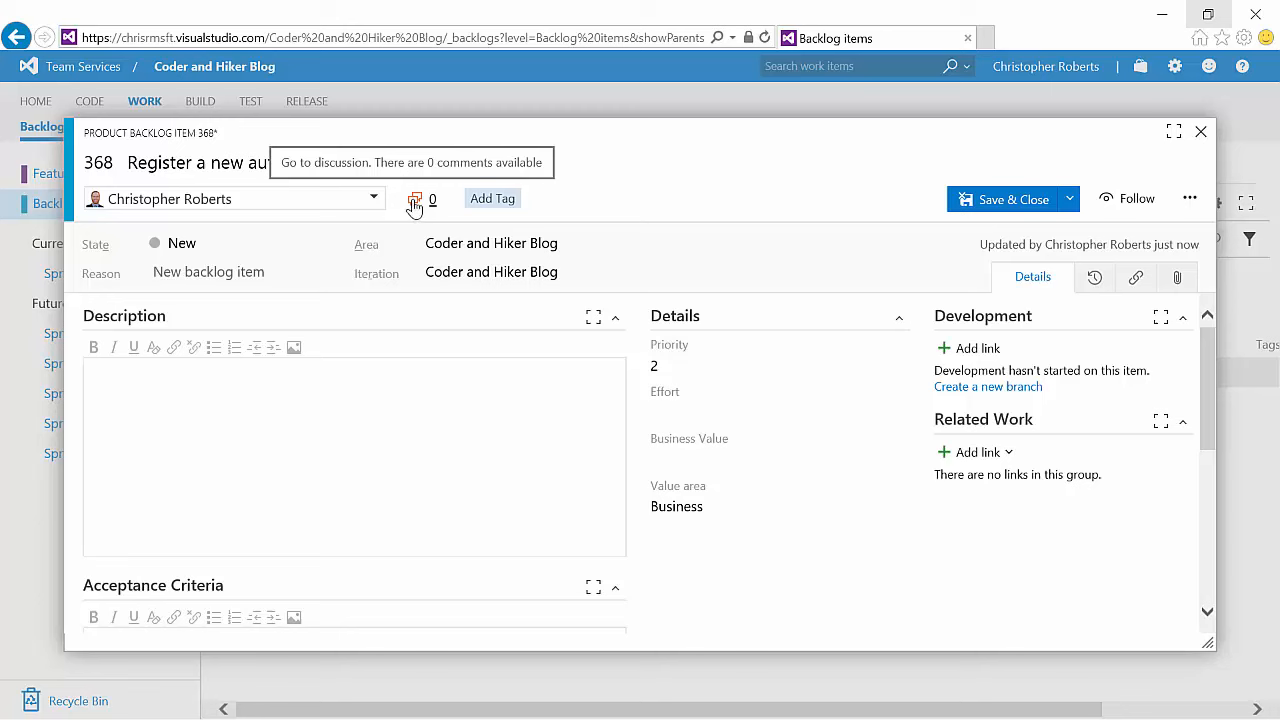
Step: Tag the item with Blog and 2016, save it, and follow it
{"action": "left_click", "coordinate": [508, 200]}
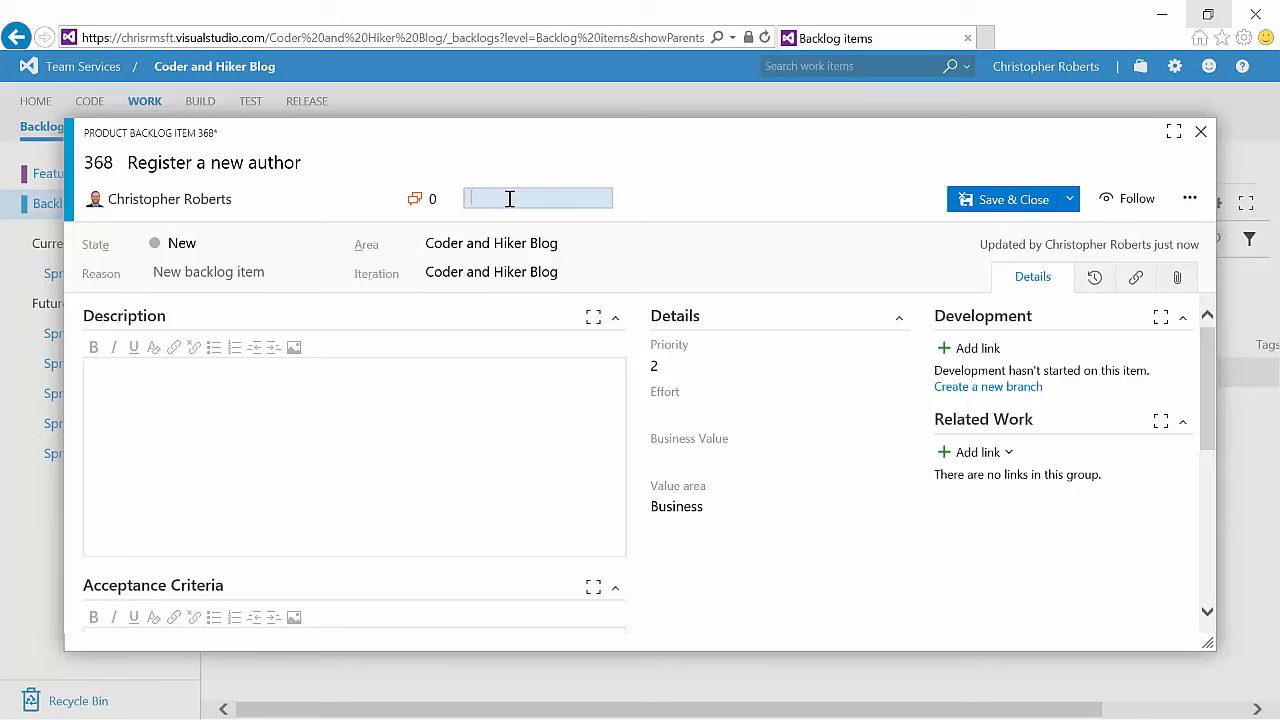
{"action": "type", "text": "Blog"}
{"action": "key", "text": "Return"}
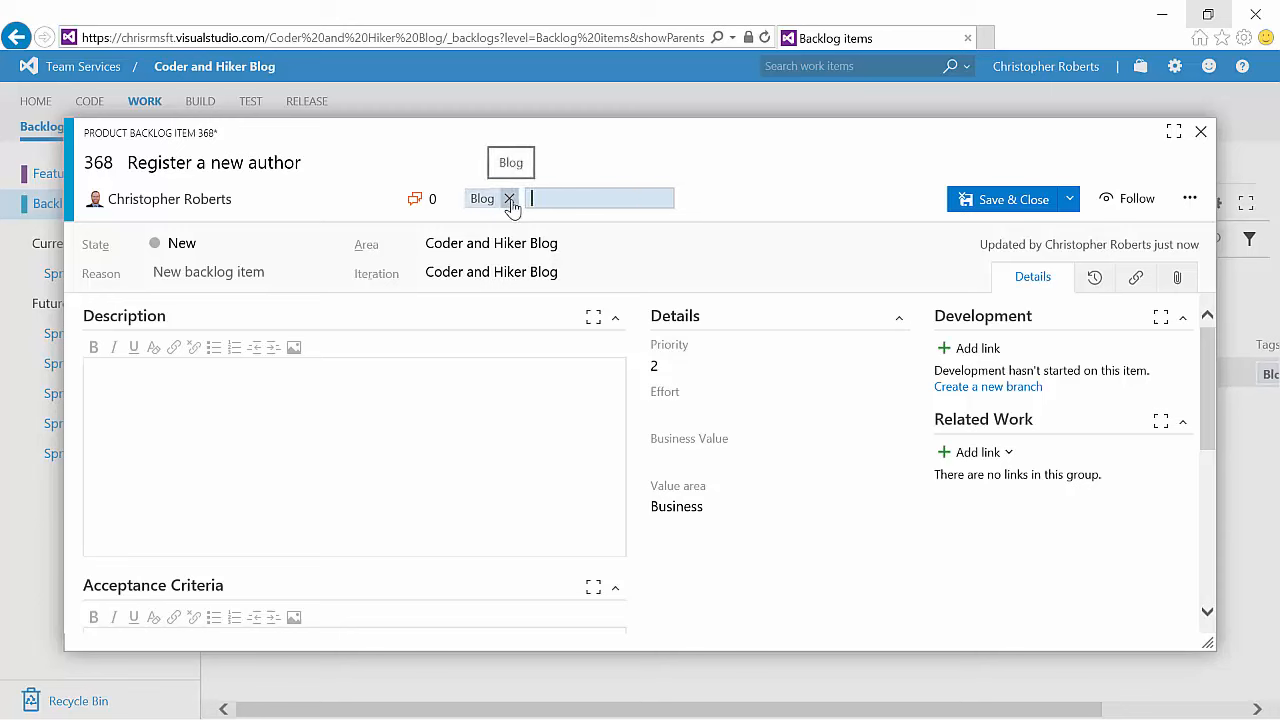
{"action": "type", "text": "2016"}
{"action": "key", "text": "Return"}
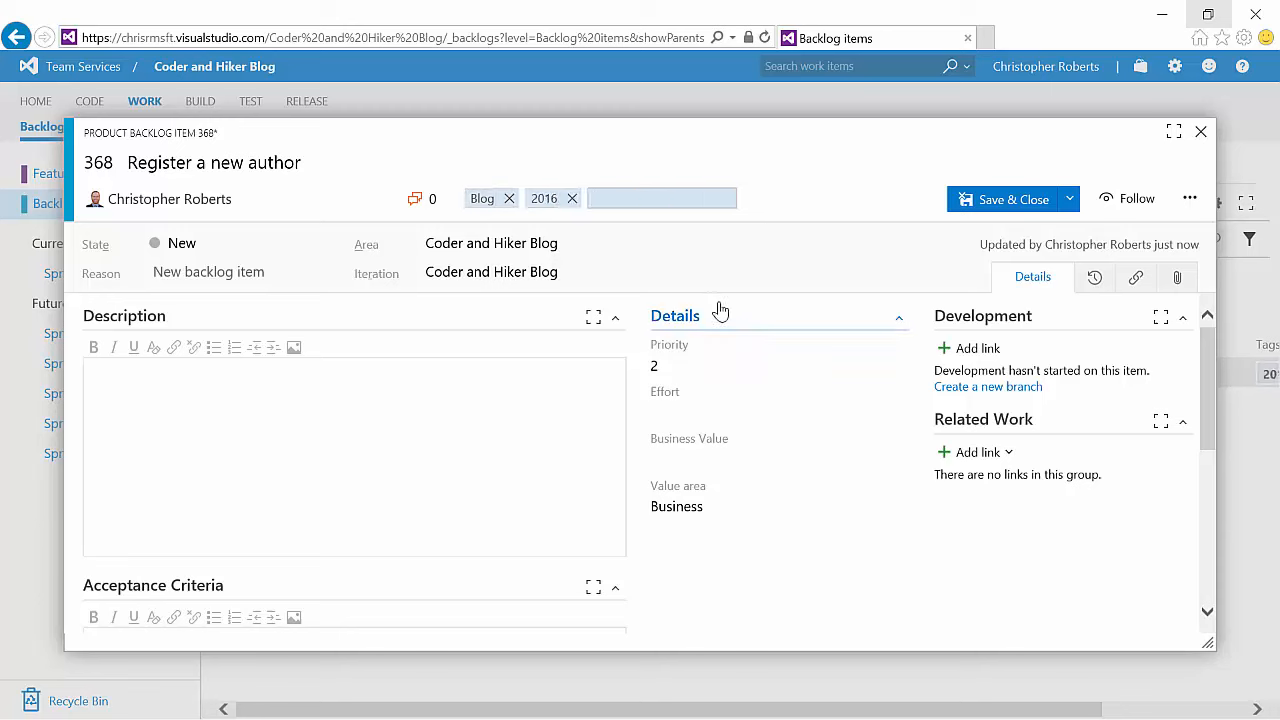
{"action": "left_click", "coordinate": [1069, 199]}
{"action": "left_click", "coordinate": [1040, 227]}
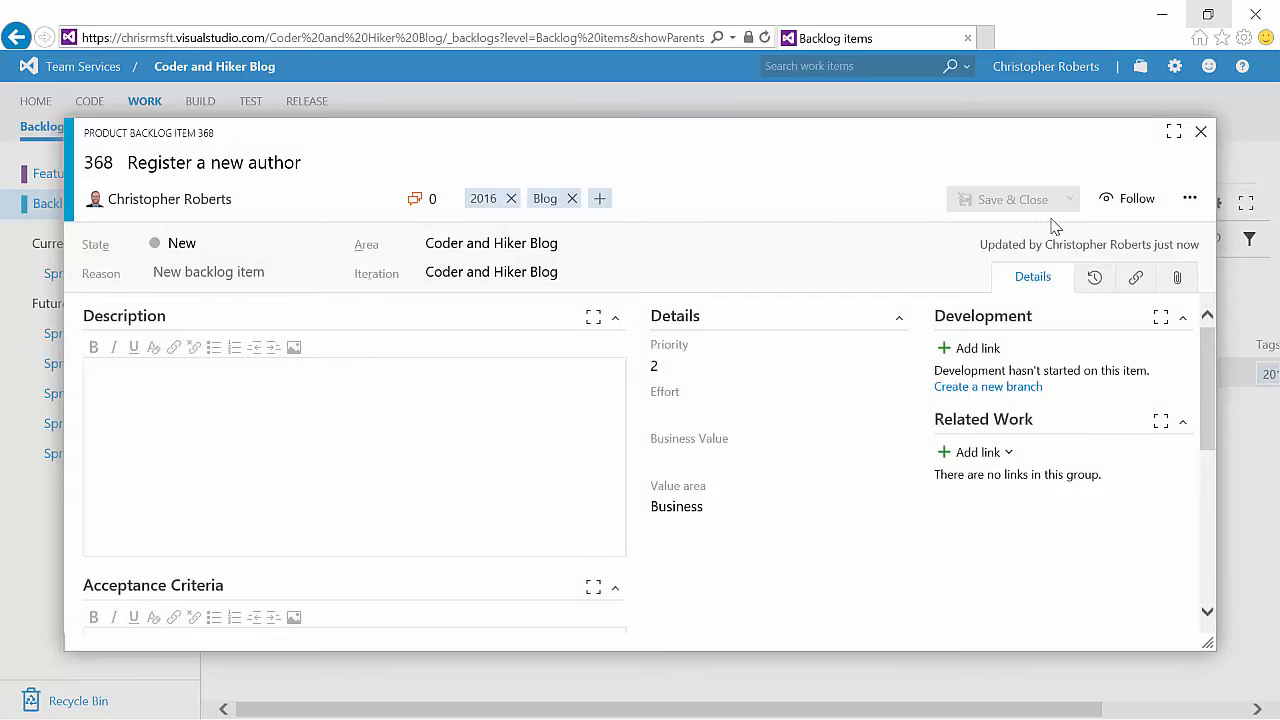
{"action": "left_click", "coordinate": [1108, 203]}
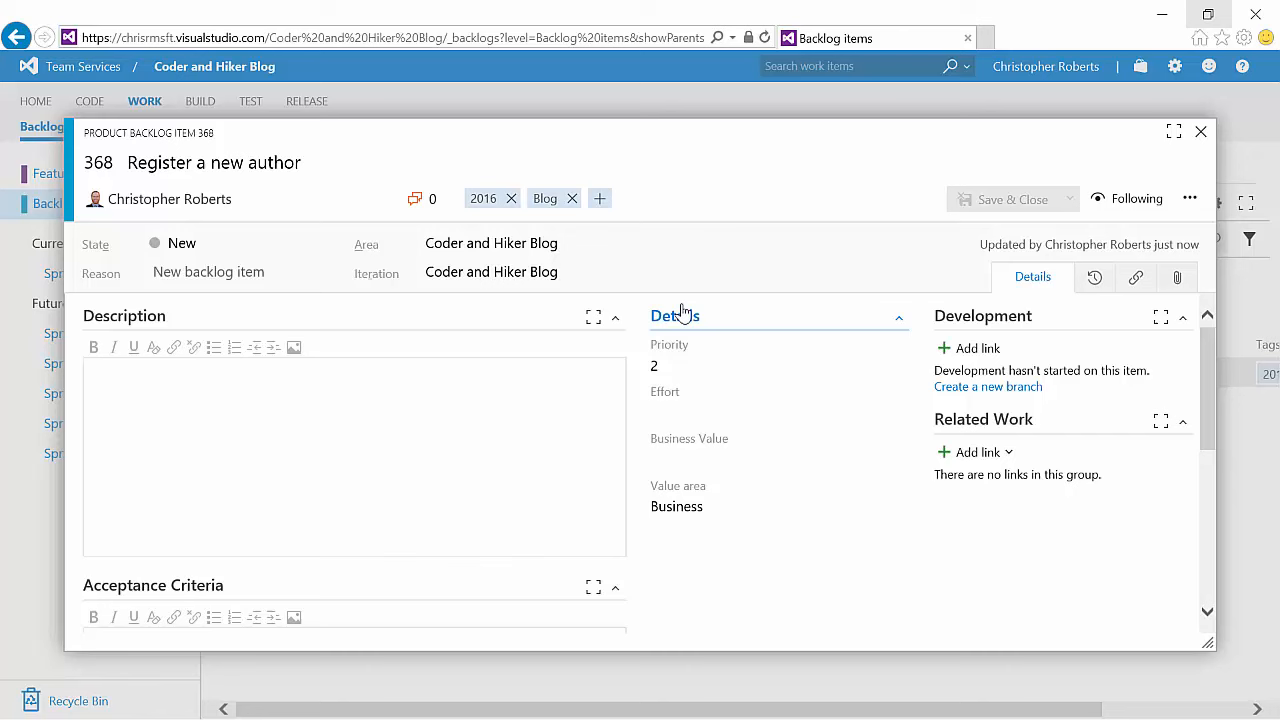
Step: Set the item's state to Approved and save it
{"action": "left_click", "coordinate": [330, 244]}
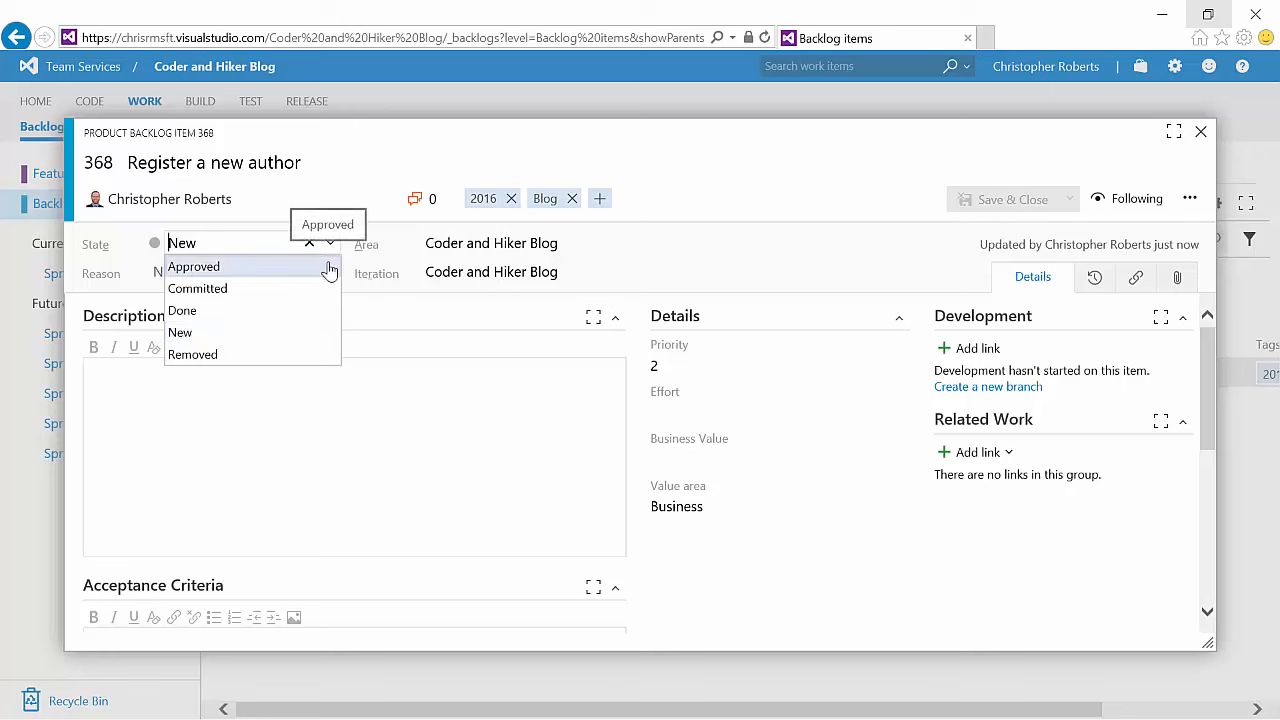
{"action": "left_click", "coordinate": [301, 267]}
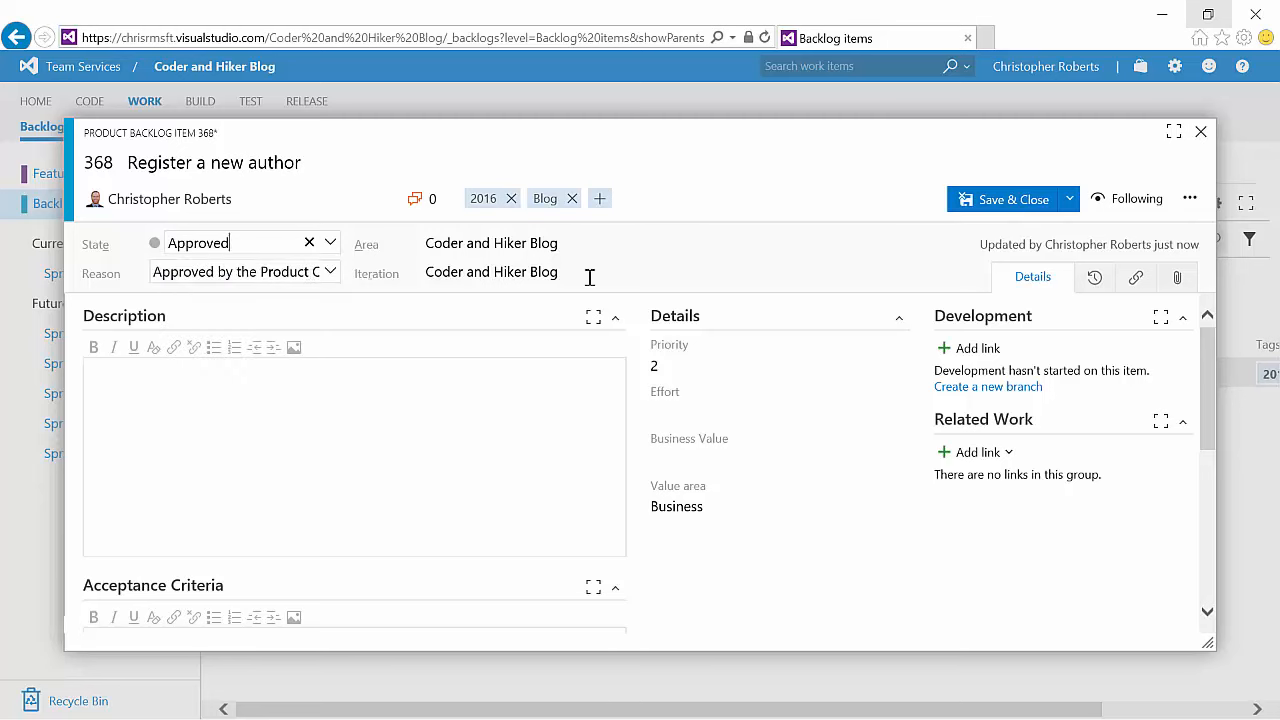
{"action": "left_click", "coordinate": [1071, 203]}
{"action": "left_click", "coordinate": [990, 224]}
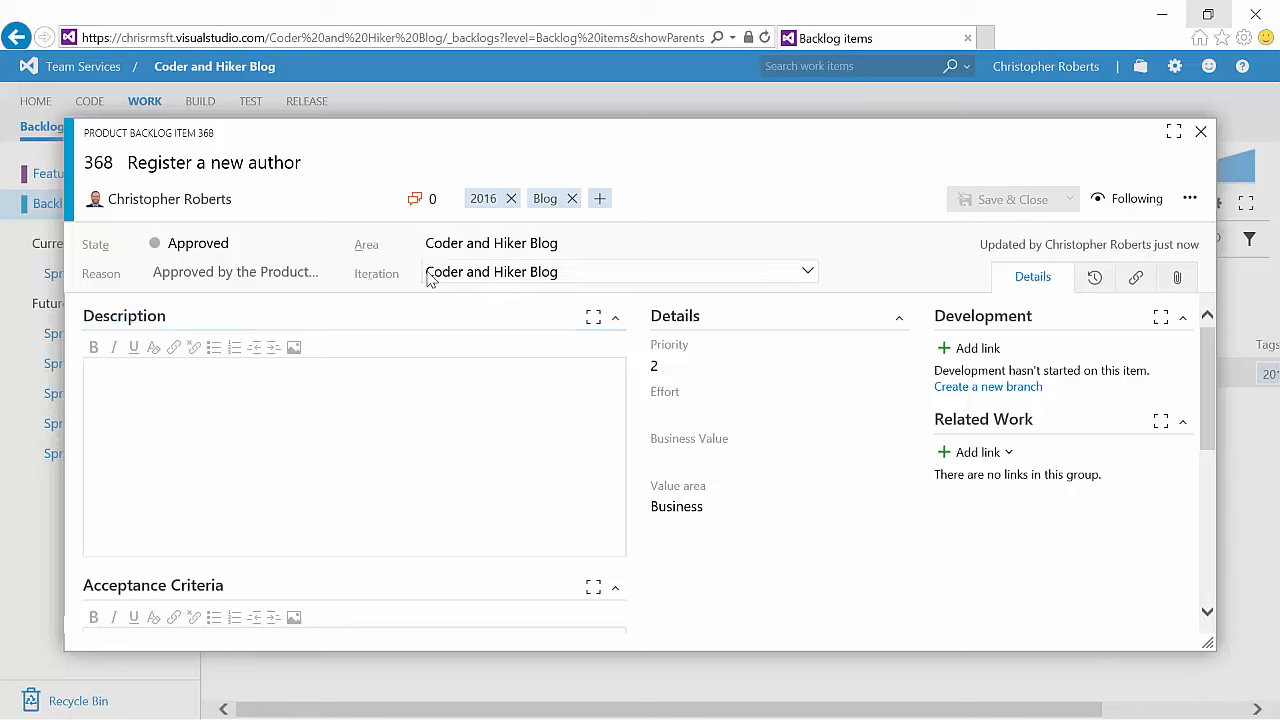
Step: Leave the iteration at Coder and Hiker Blog and set the item's Effort to 3
{"action": "left_click", "coordinate": [805, 272]}
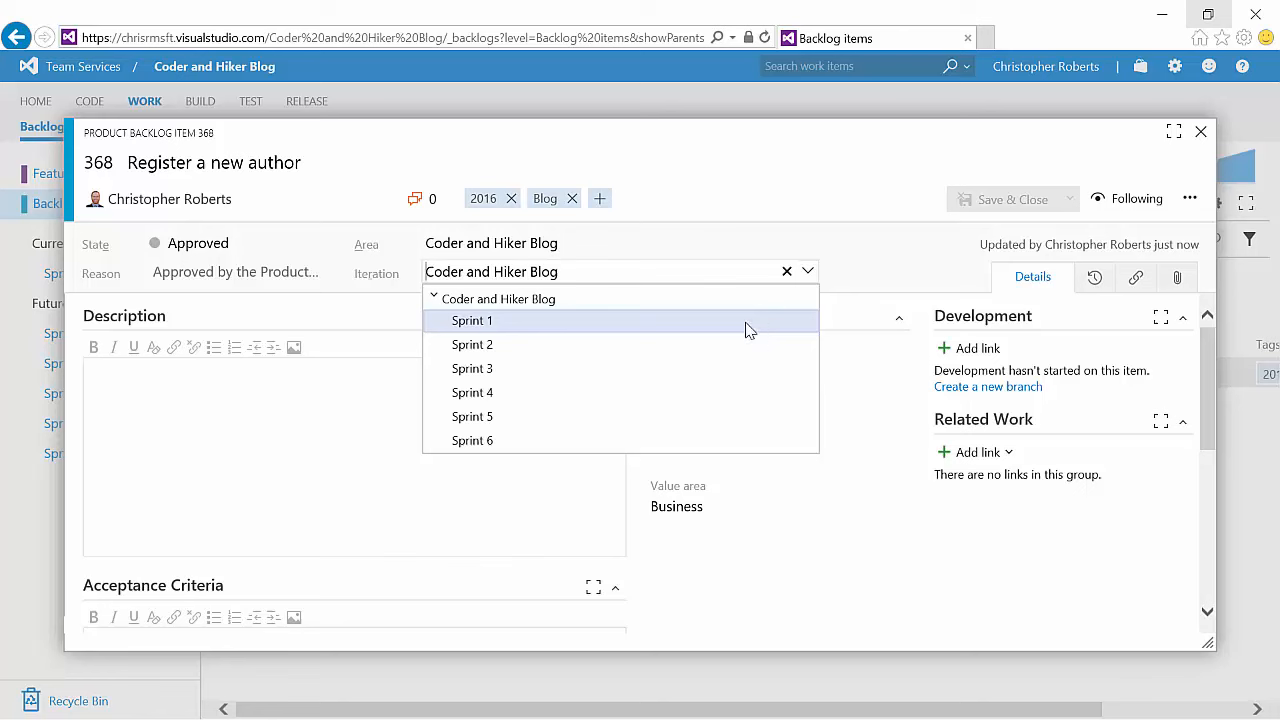
{"action": "left_click", "coordinate": [640, 300]}
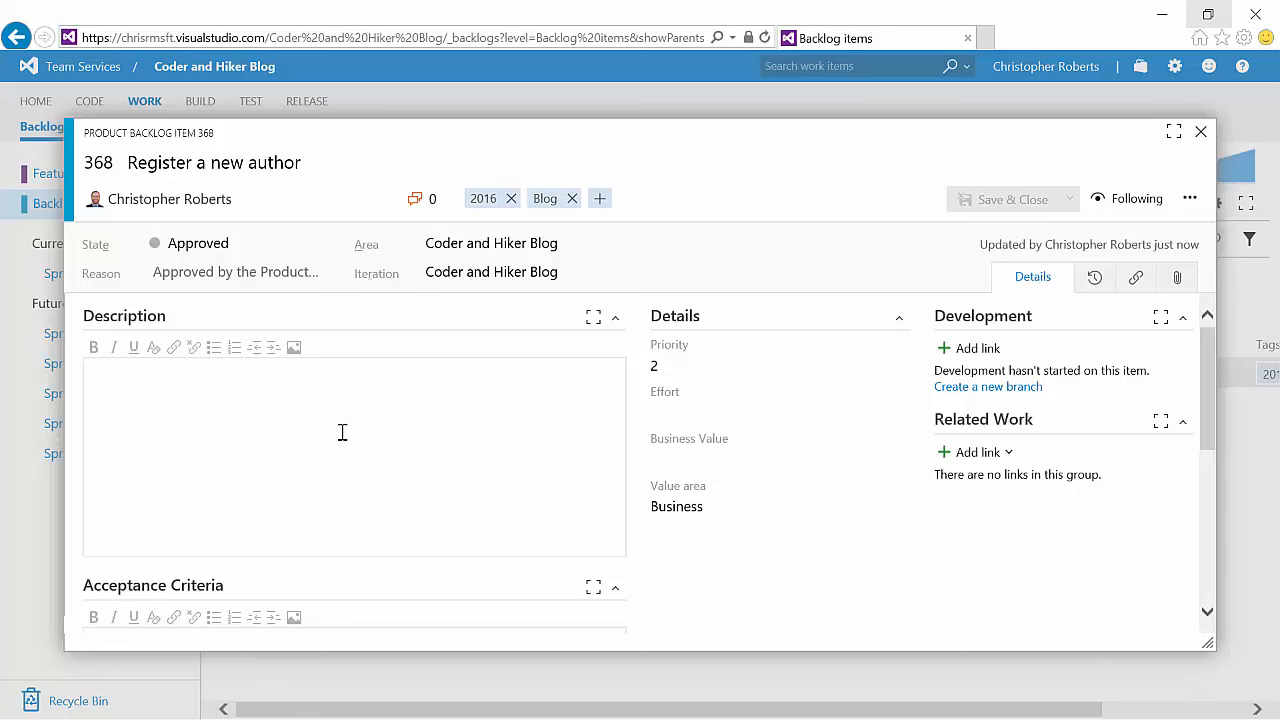
{"action": "scroll", "coordinate": [340, 431], "scroll_direction": "down", "scroll_amount": 3}
{"action": "scroll", "coordinate": [281, 522], "scroll_direction": "down", "scroll_amount": 1}
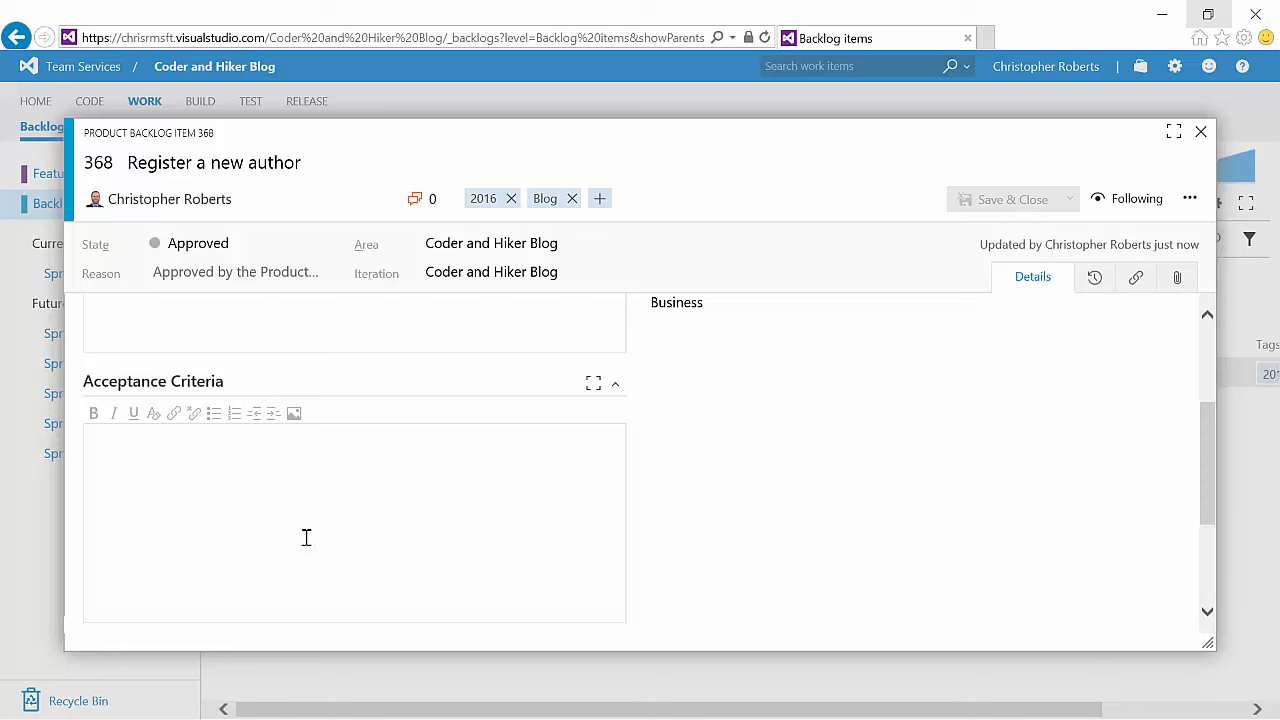
{"action": "scroll", "coordinate": [891, 500], "scroll_direction": "up", "scroll_amount": 3}
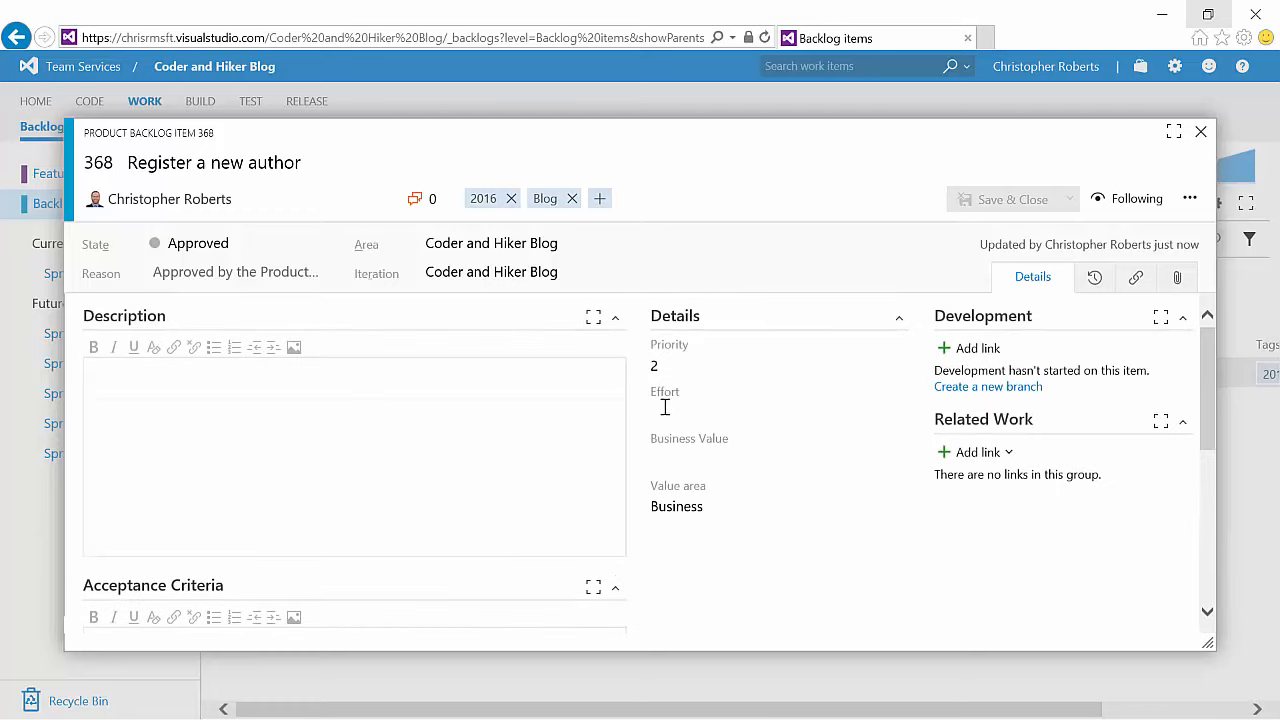
{"action": "left_click", "coordinate": [664, 407]}
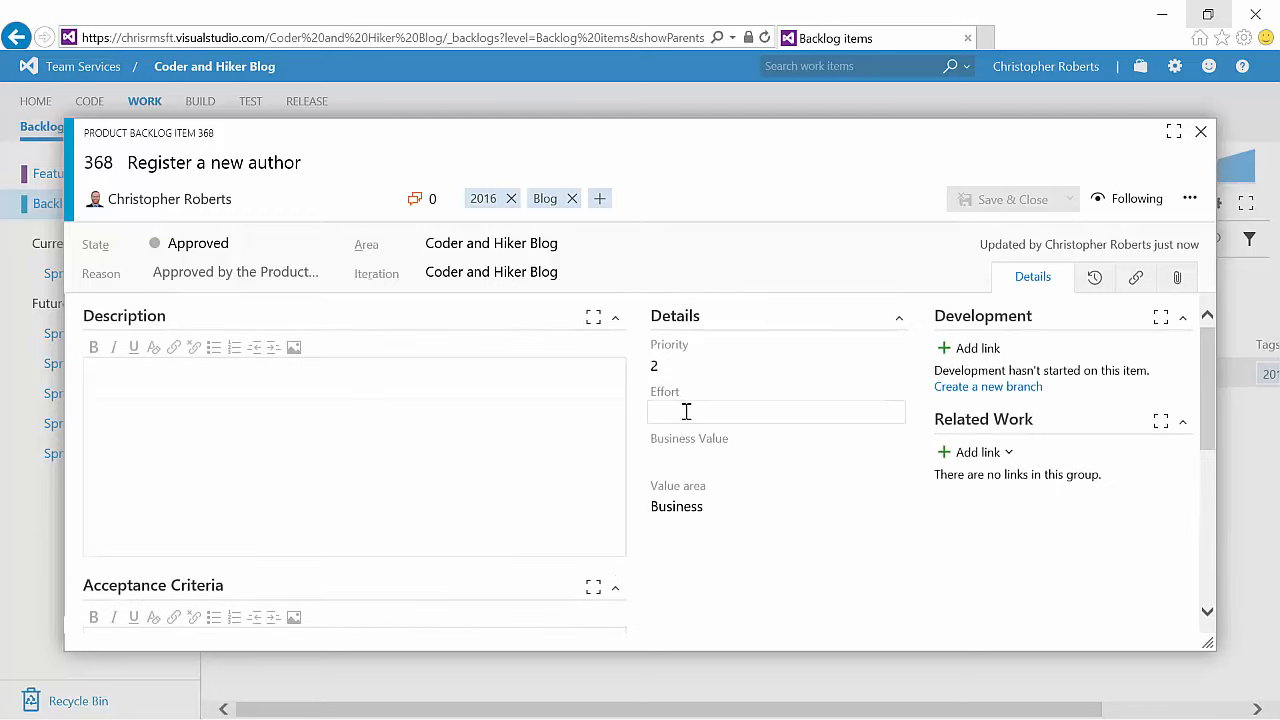
{"action": "type", "text": "3"}
{"action": "left_click", "coordinate": [801, 596]}
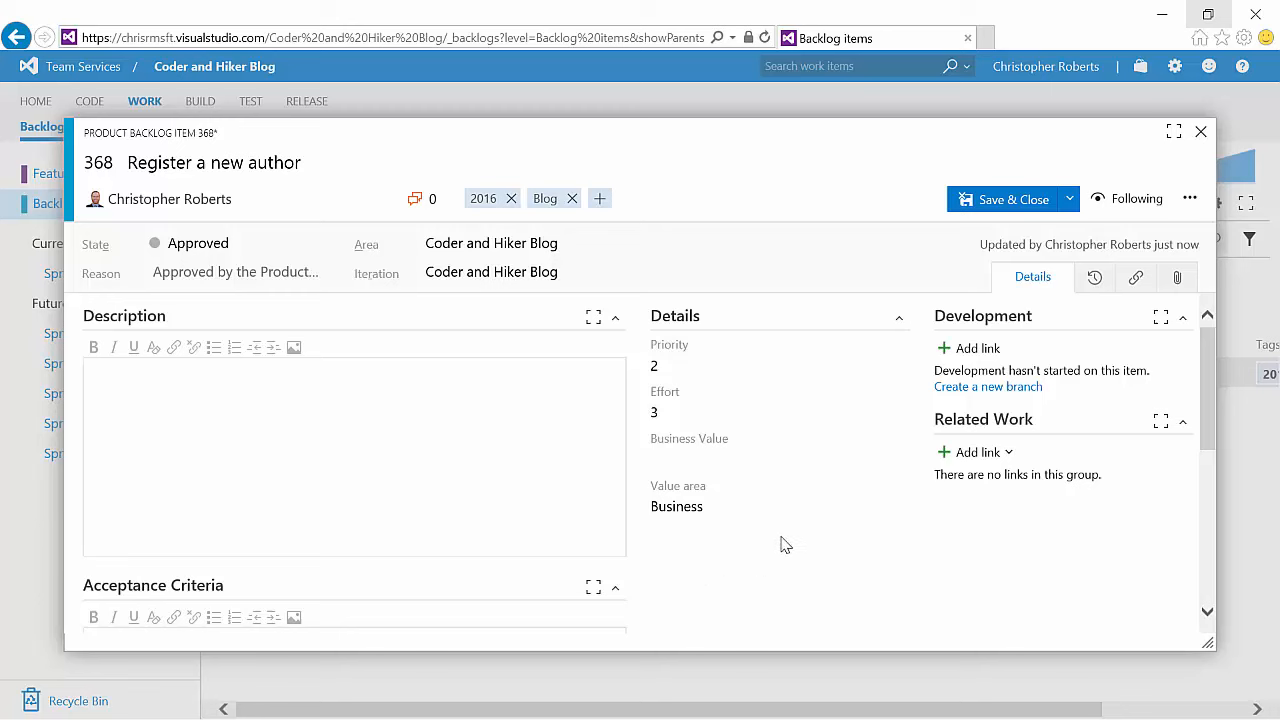
Step: Open the Related Work add-link options and dismiss them without choosing one
{"action": "left_click", "coordinate": [1012, 455]}
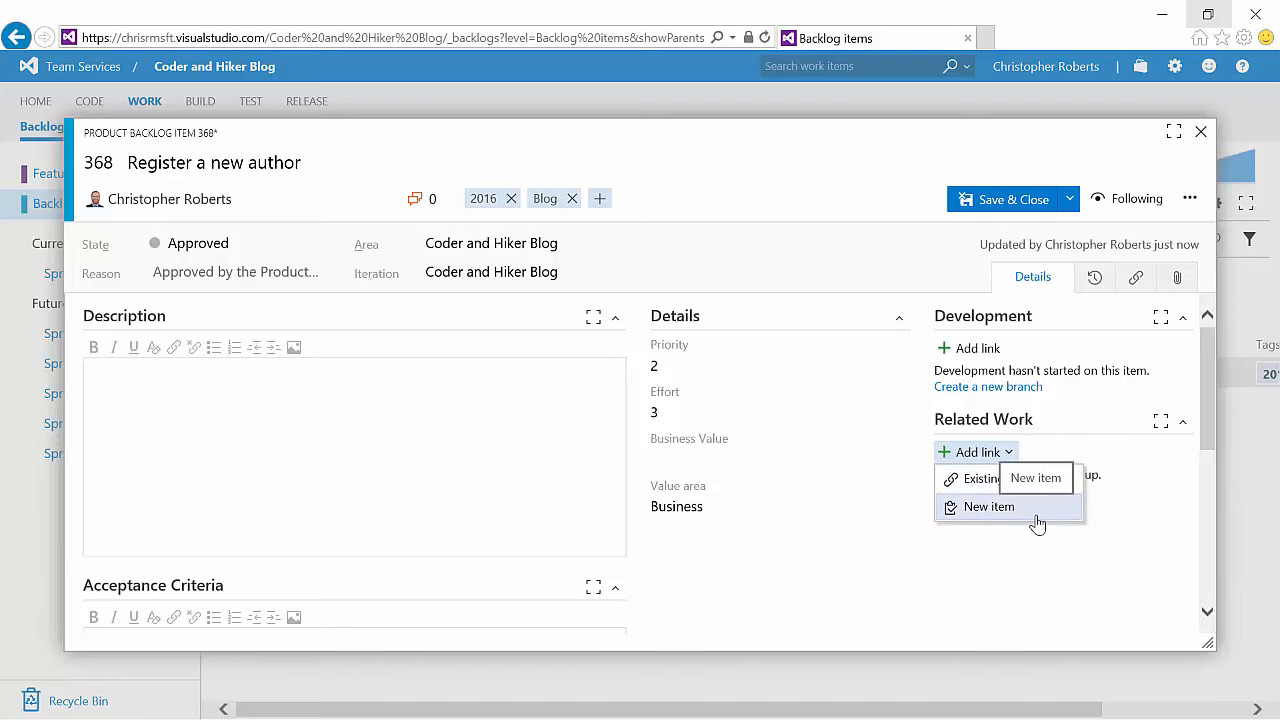
{"action": "left_click", "coordinate": [779, 585]}
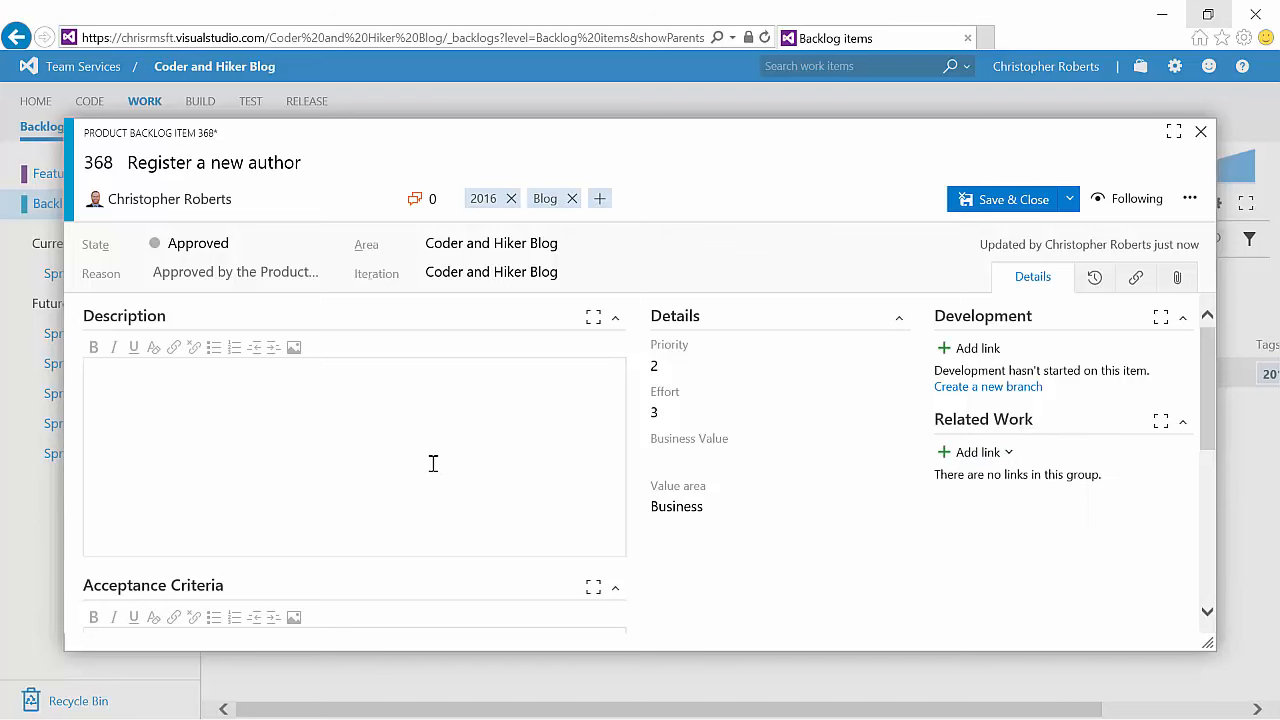
Step: Add the discussion comment "Registering a new author should allow federation with other login providers." and save the item
{"action": "scroll", "coordinate": [432, 464], "scroll_direction": "down", "scroll_amount": 1}
{"action": "scroll", "coordinate": [432, 464], "scroll_direction": "down", "scroll_amount": 4}
{"action": "left_click", "coordinate": [251, 491]}
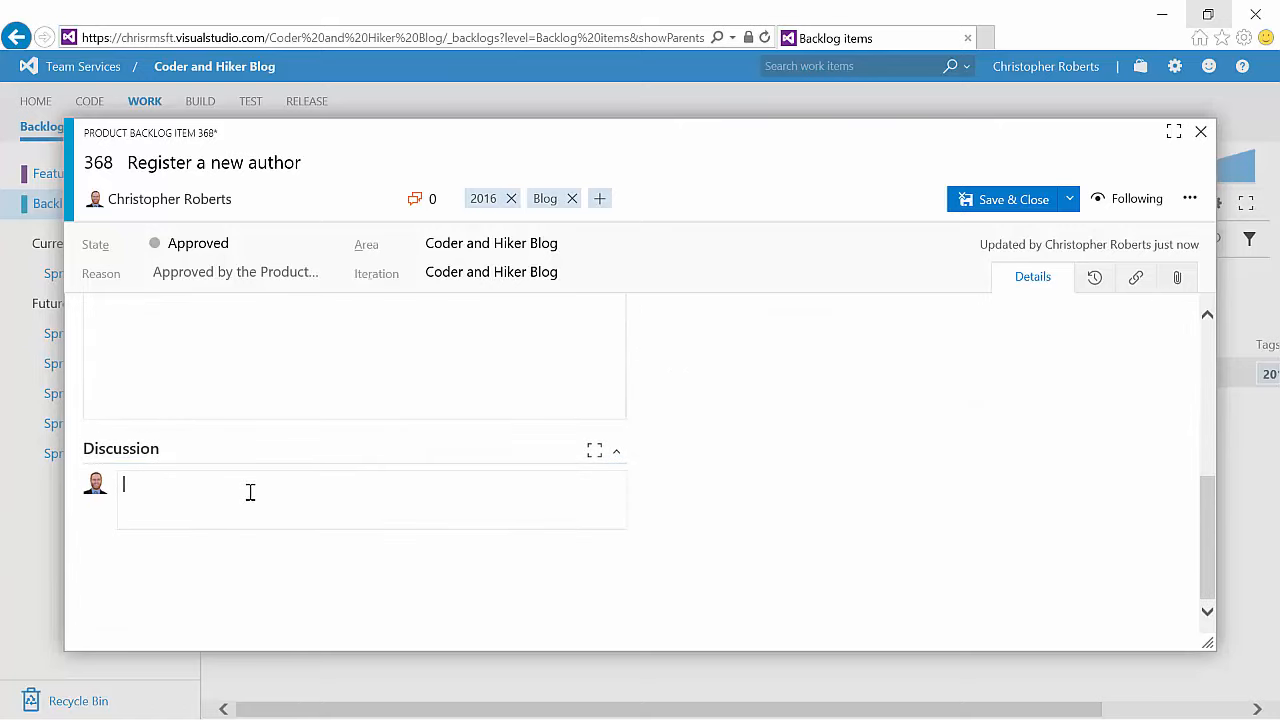
{"action": "type", "text": "Registering a new author "}
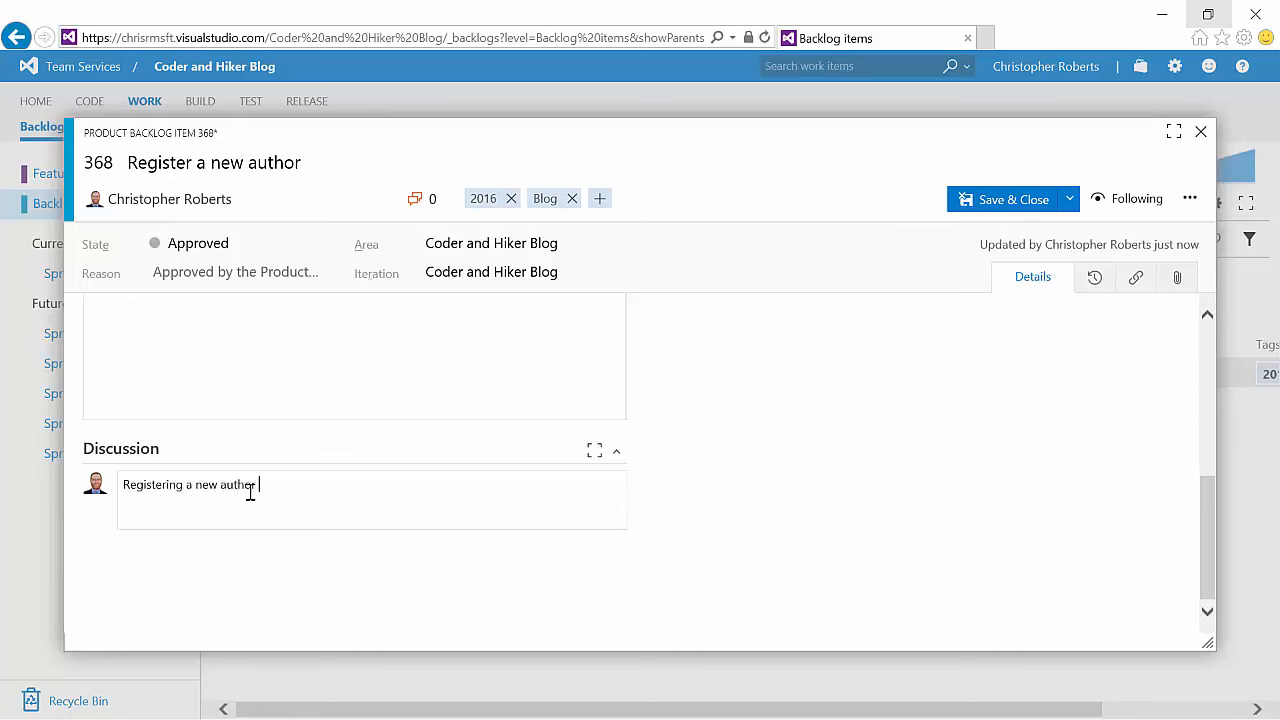
{"action": "type", "text": "should allow federation with other logi"}
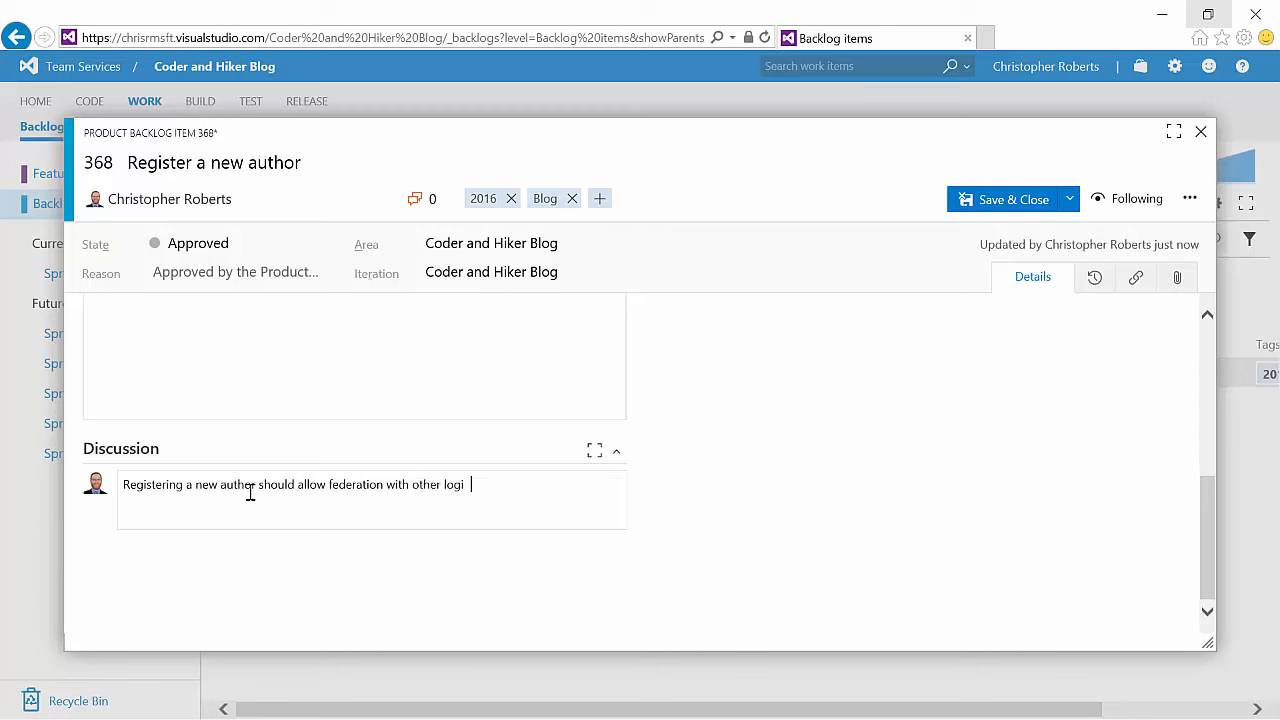
{"action": "type", "text": "n providers."}
{"action": "key", "text": "Return"}
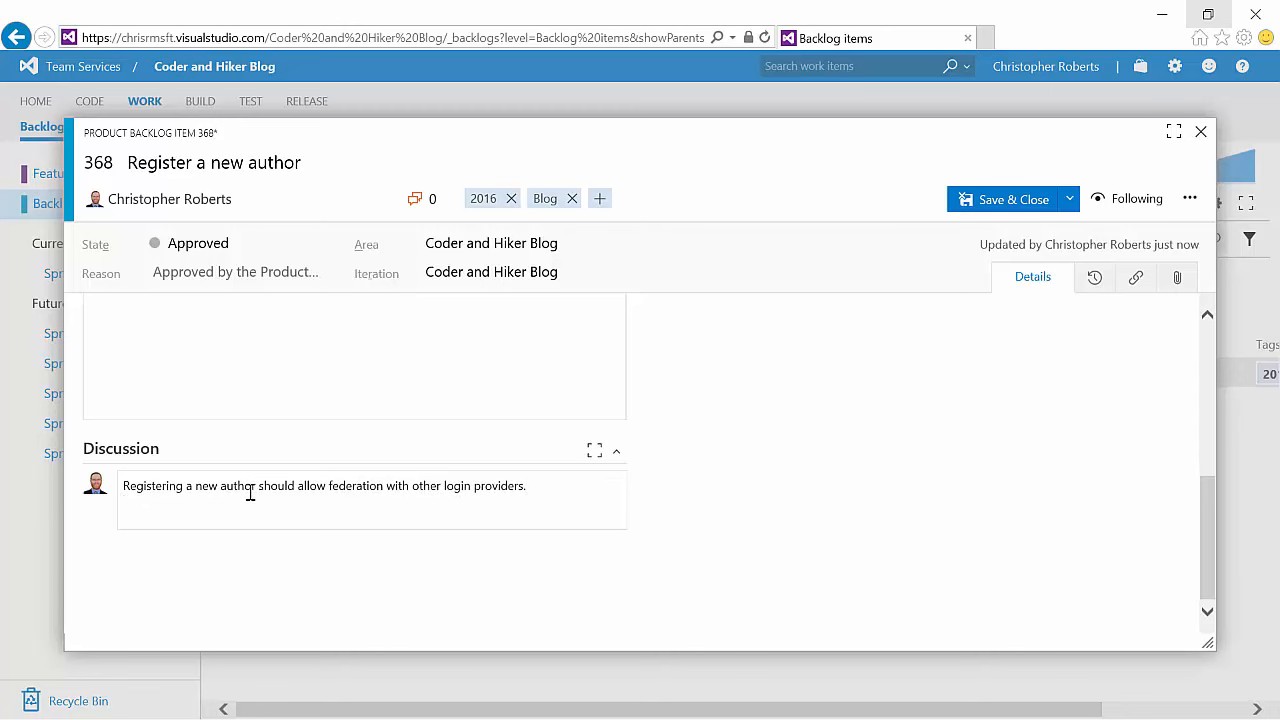
{"action": "left_click", "coordinate": [1070, 199]}
{"action": "left_click", "coordinate": [1042, 226]}
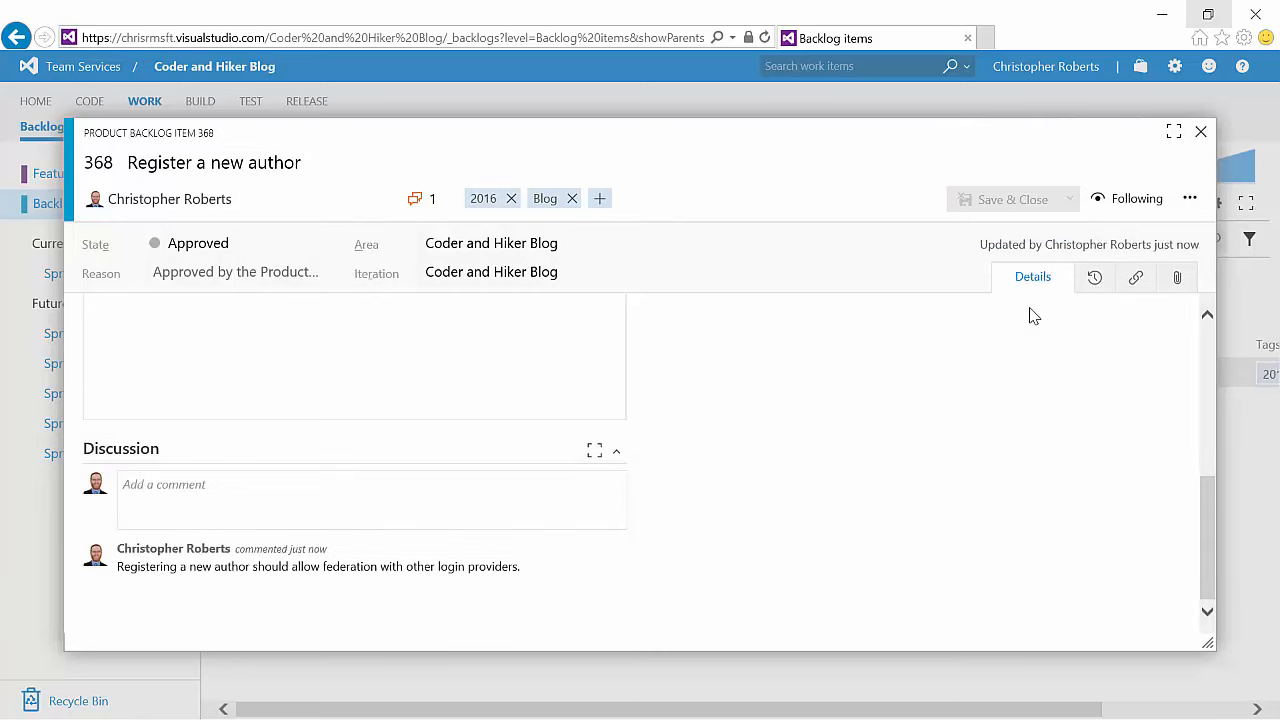
Step: Review the item's discussion, state graph and history entries with their field changes
{"action": "left_click", "coordinate": [414, 208]}
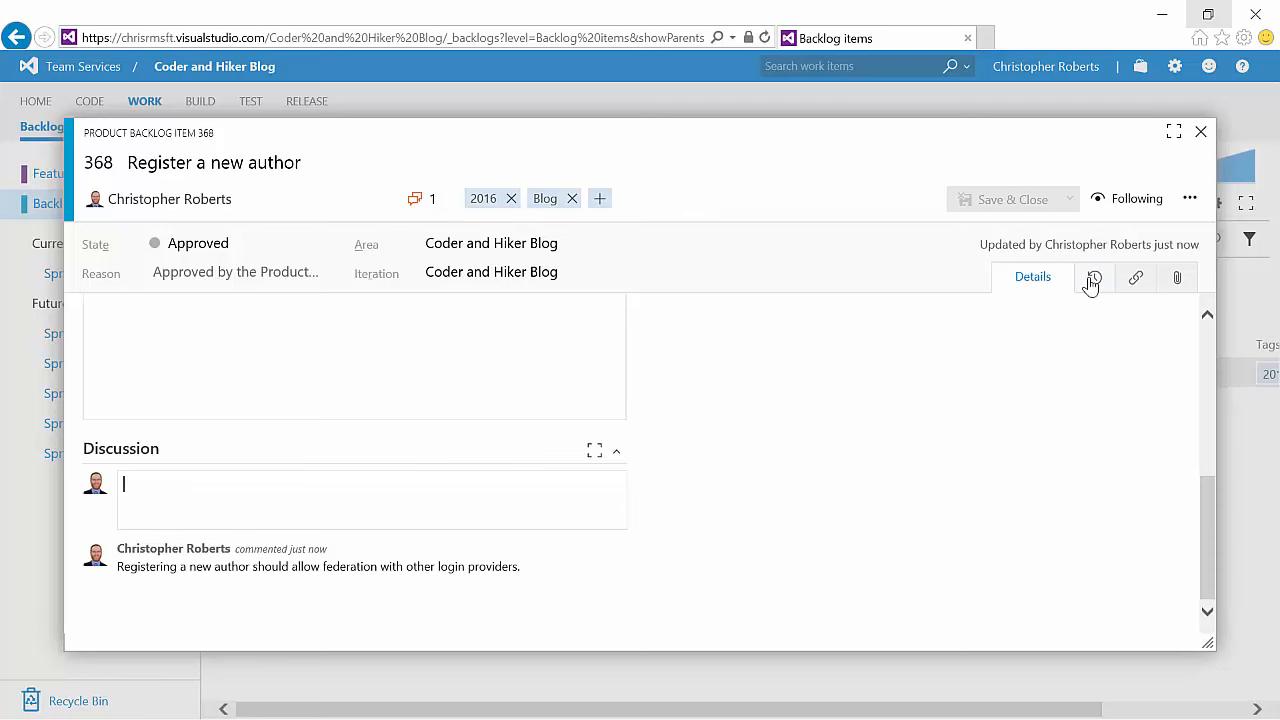
{"action": "left_click", "coordinate": [1093, 280]}
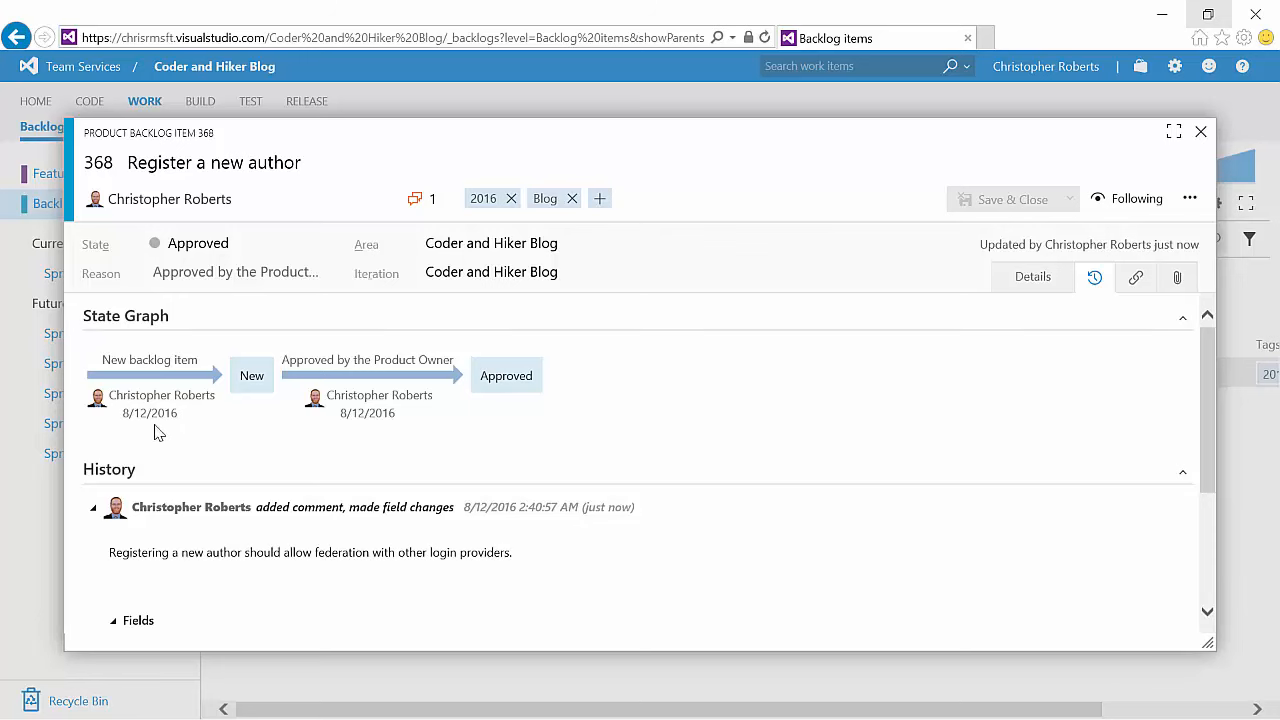
{"action": "scroll", "coordinate": [117, 548], "scroll_direction": "down", "scroll_amount": 3}
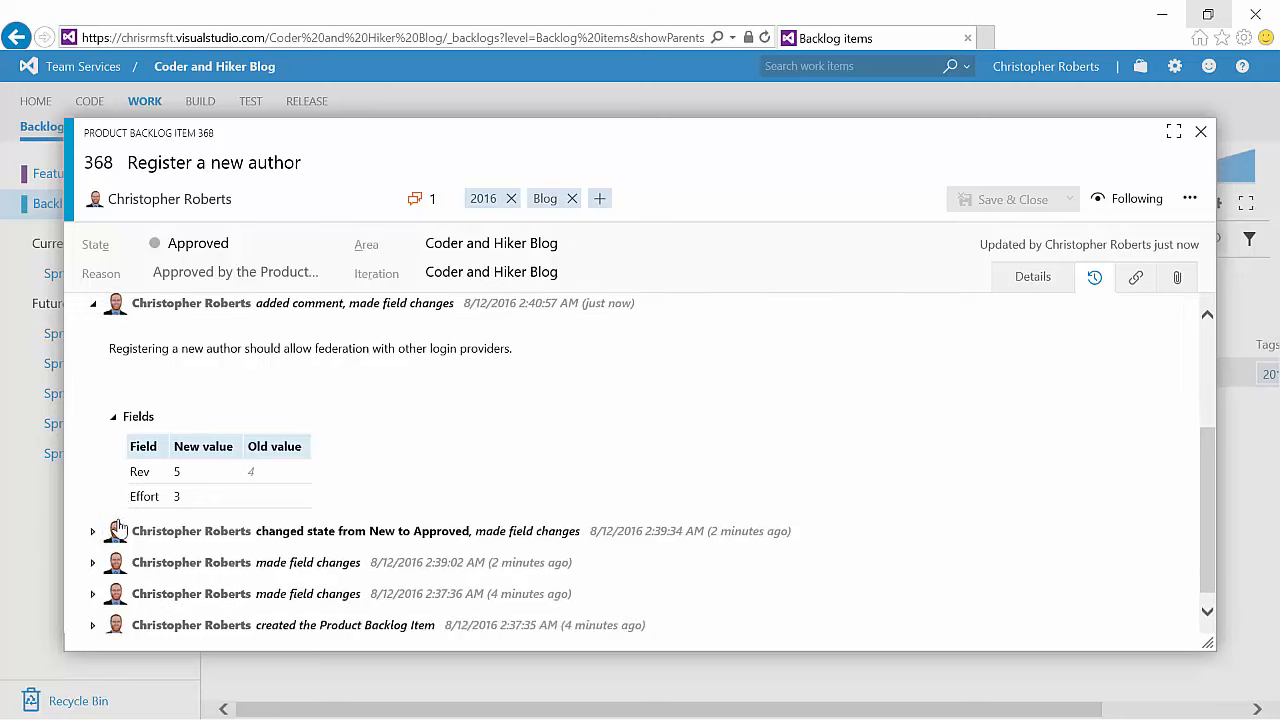
{"action": "left_click", "coordinate": [92, 518]}
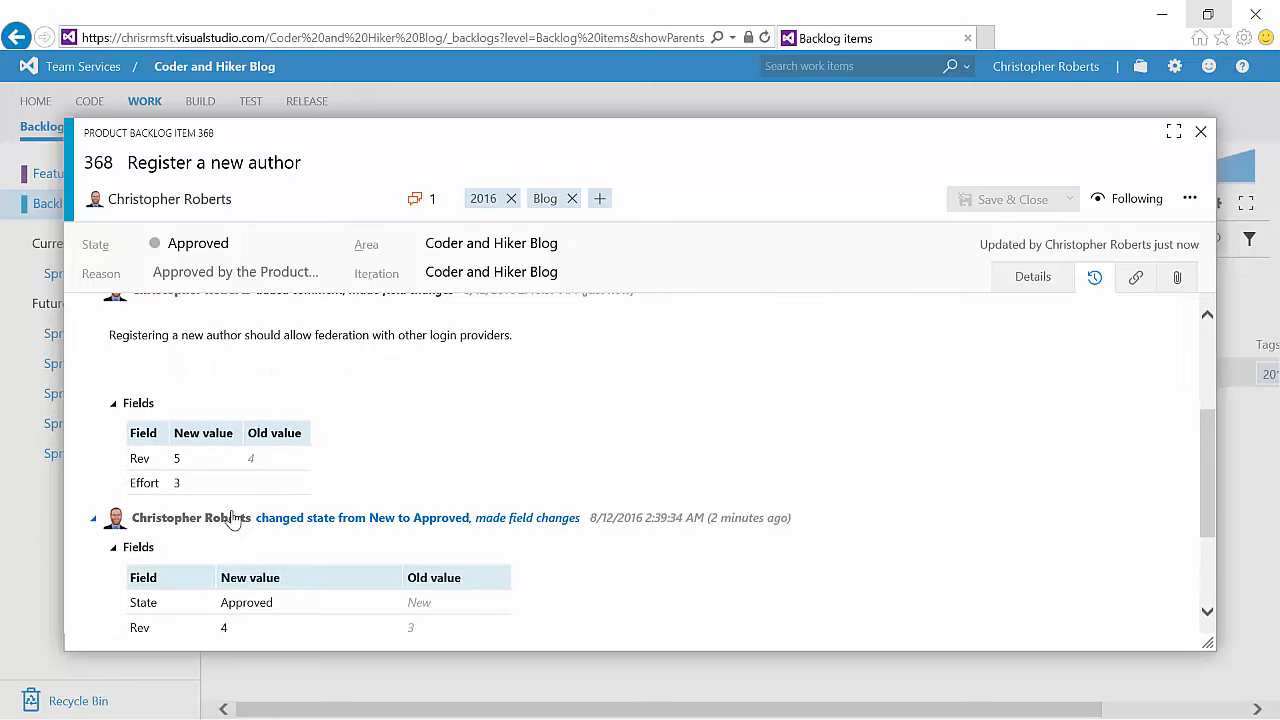
{"action": "scroll", "coordinate": [250, 510], "scroll_direction": "down", "scroll_amount": 1}
{"action": "scroll", "coordinate": [258, 505], "scroll_direction": "down", "scroll_amount": 1}
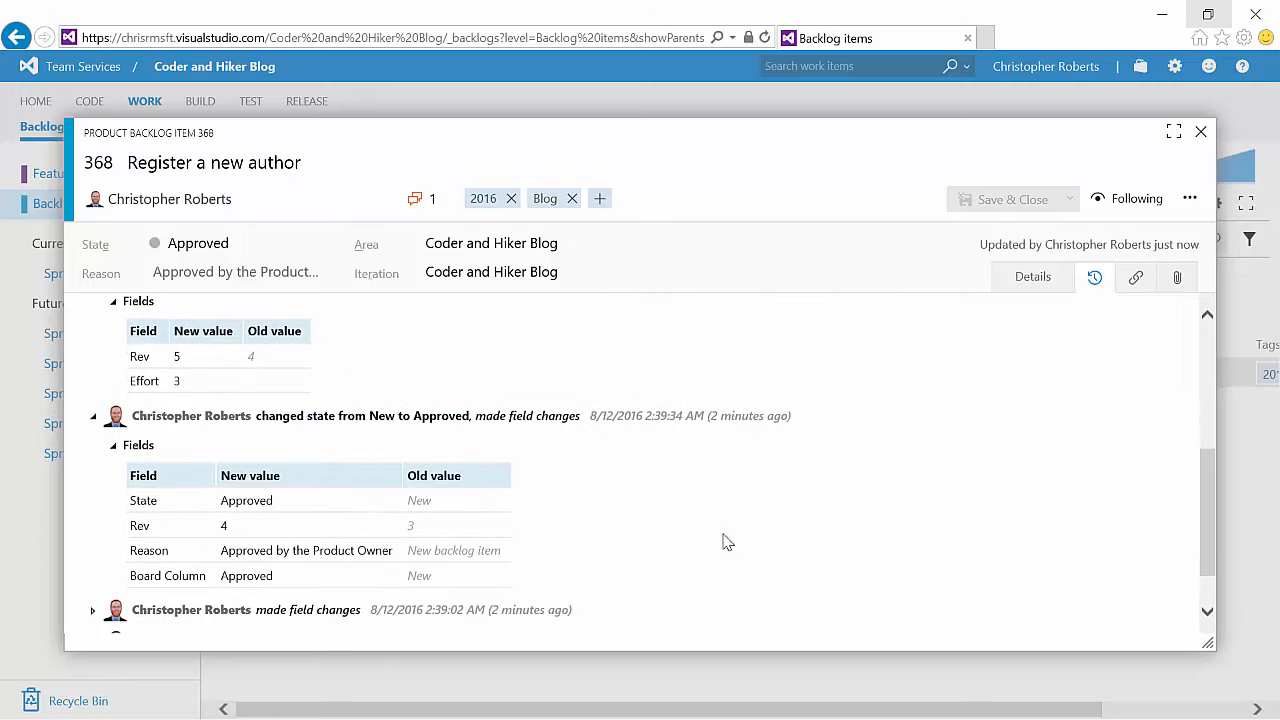
{"action": "scroll", "coordinate": [790, 525], "scroll_direction": "up", "scroll_amount": 5}
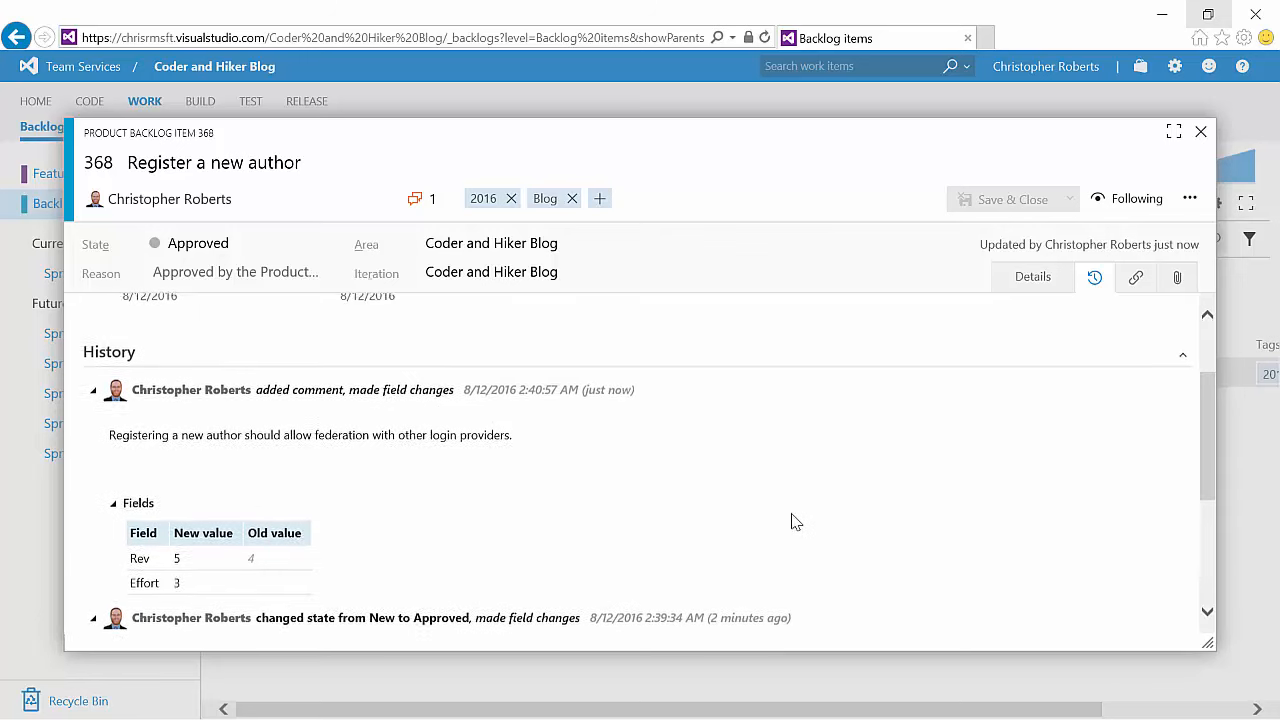
{"action": "scroll", "coordinate": [792, 528], "scroll_direction": "up", "scroll_amount": 1}
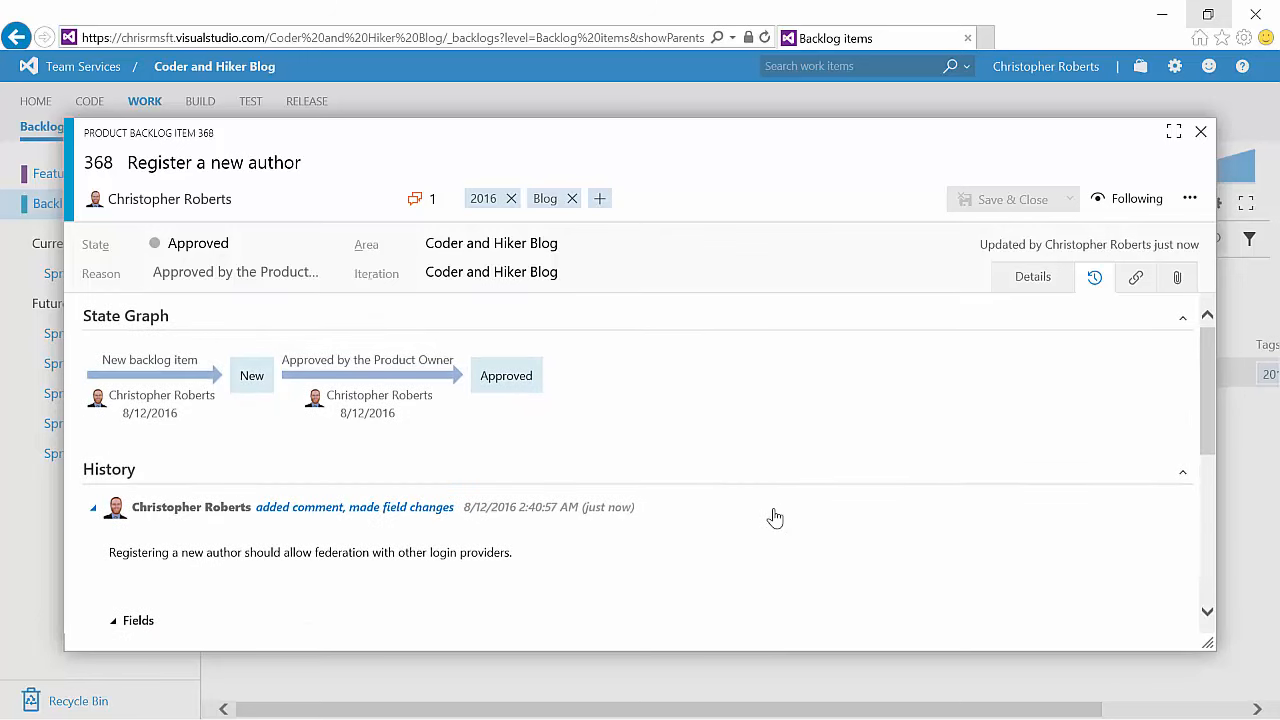
{"action": "left_click", "coordinate": [92, 511]}
{"action": "left_click", "coordinate": [92, 538]}
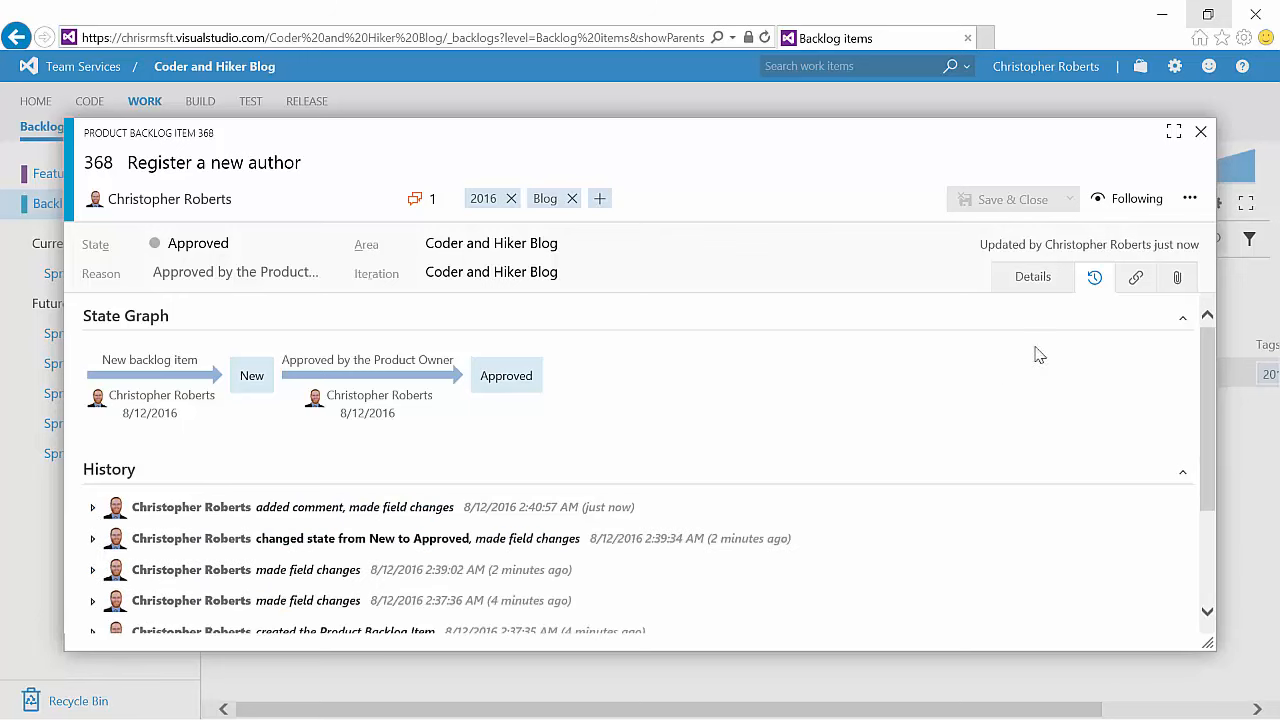
Step: Browse the link types for adding a new linked item, then close the Add Link dialog without linking
{"action": "left_click", "coordinate": [1134, 279]}
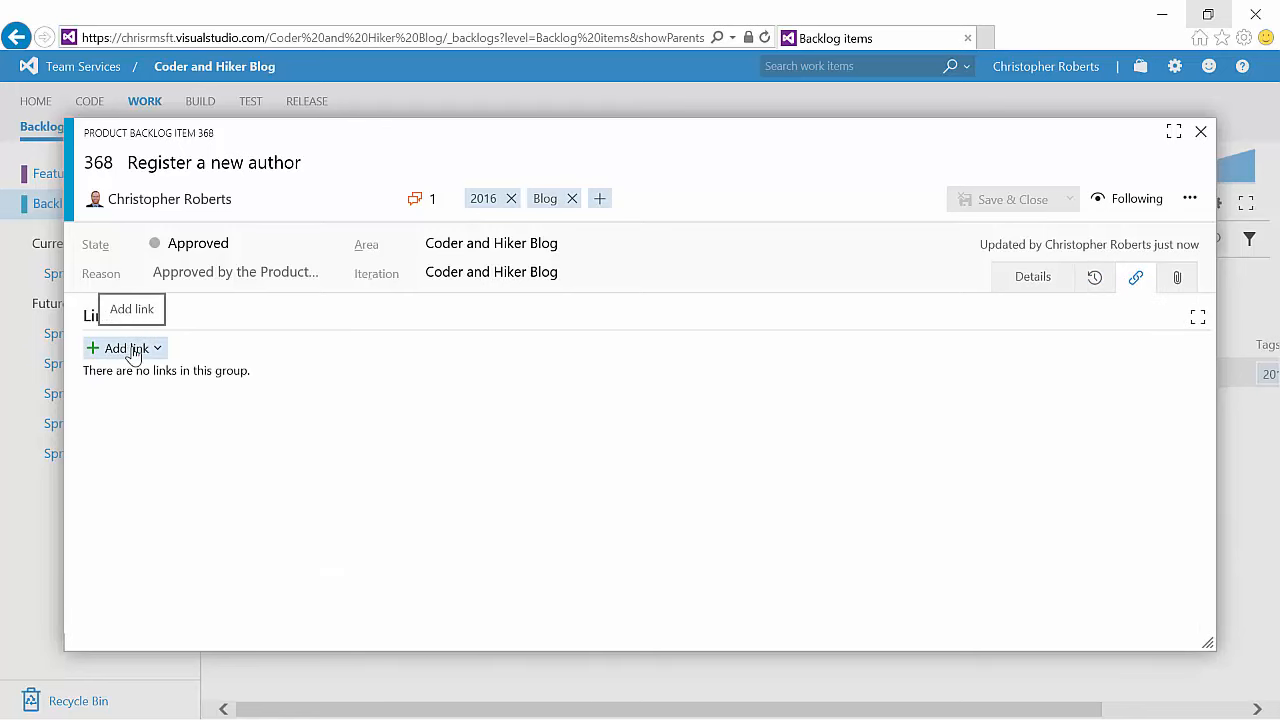
{"action": "left_click", "coordinate": [133, 356]}
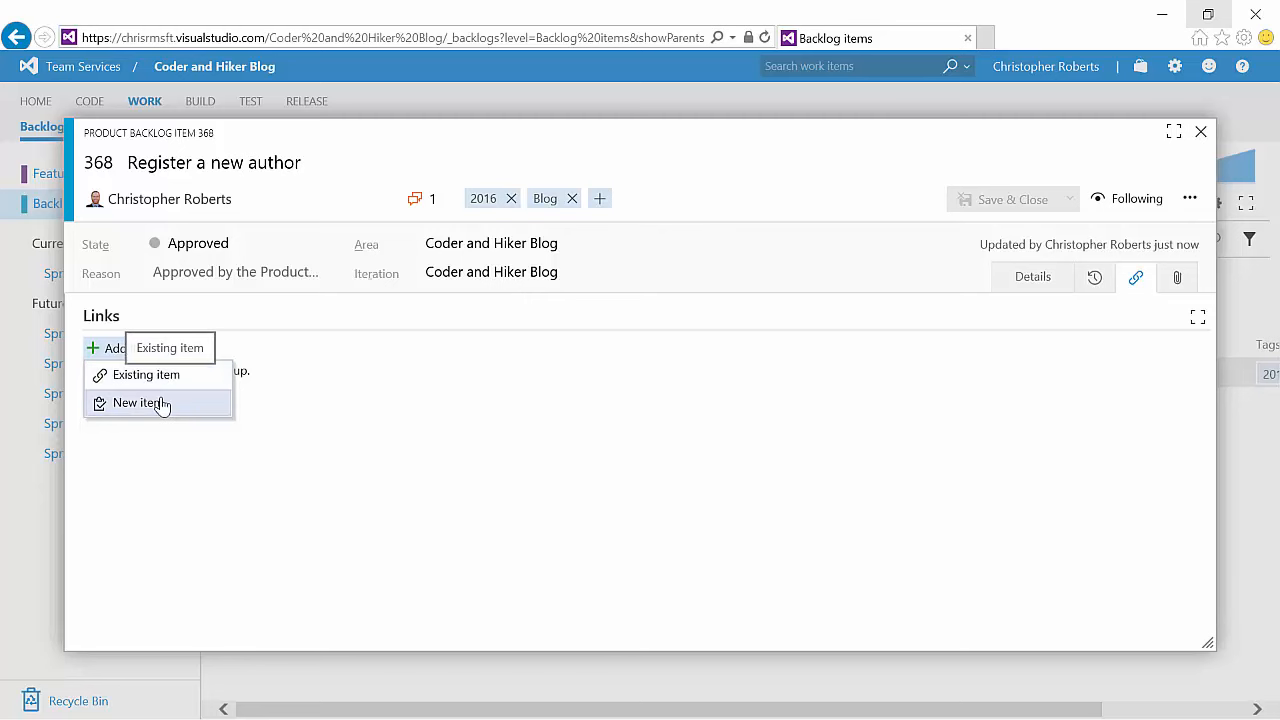
{"action": "left_click", "coordinate": [168, 385]}
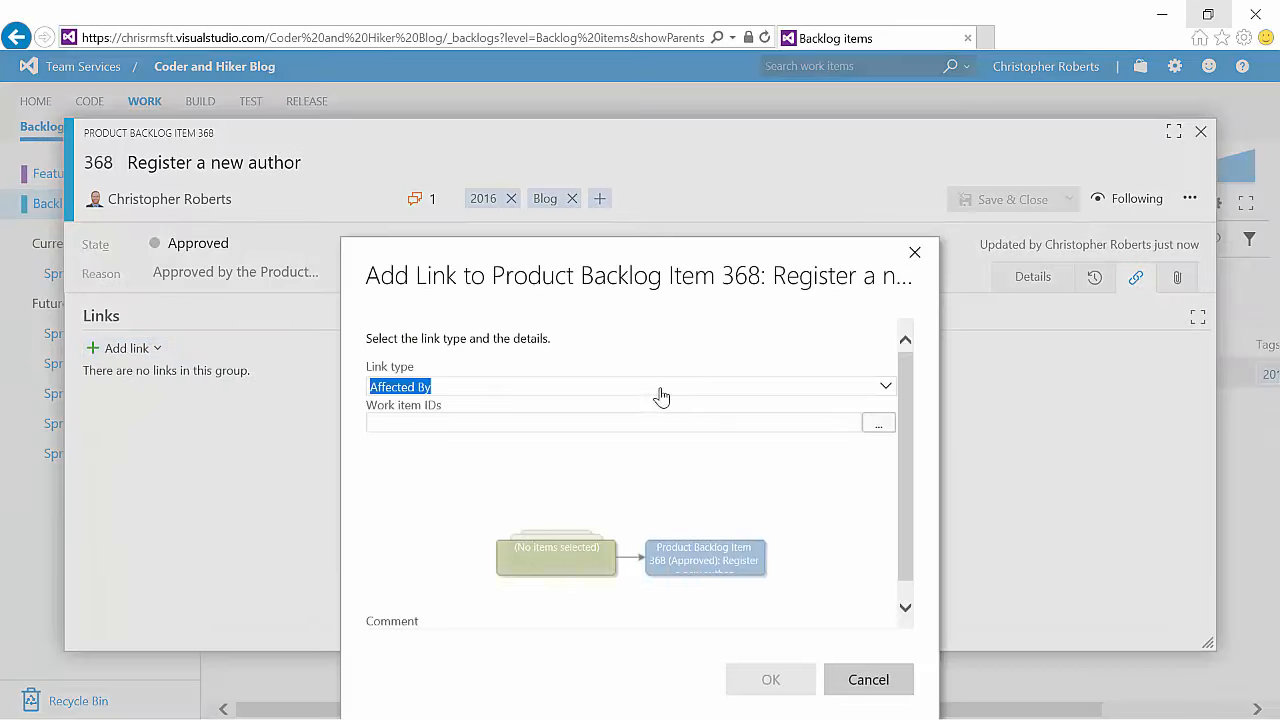
{"action": "left_click", "coordinate": [884, 390]}
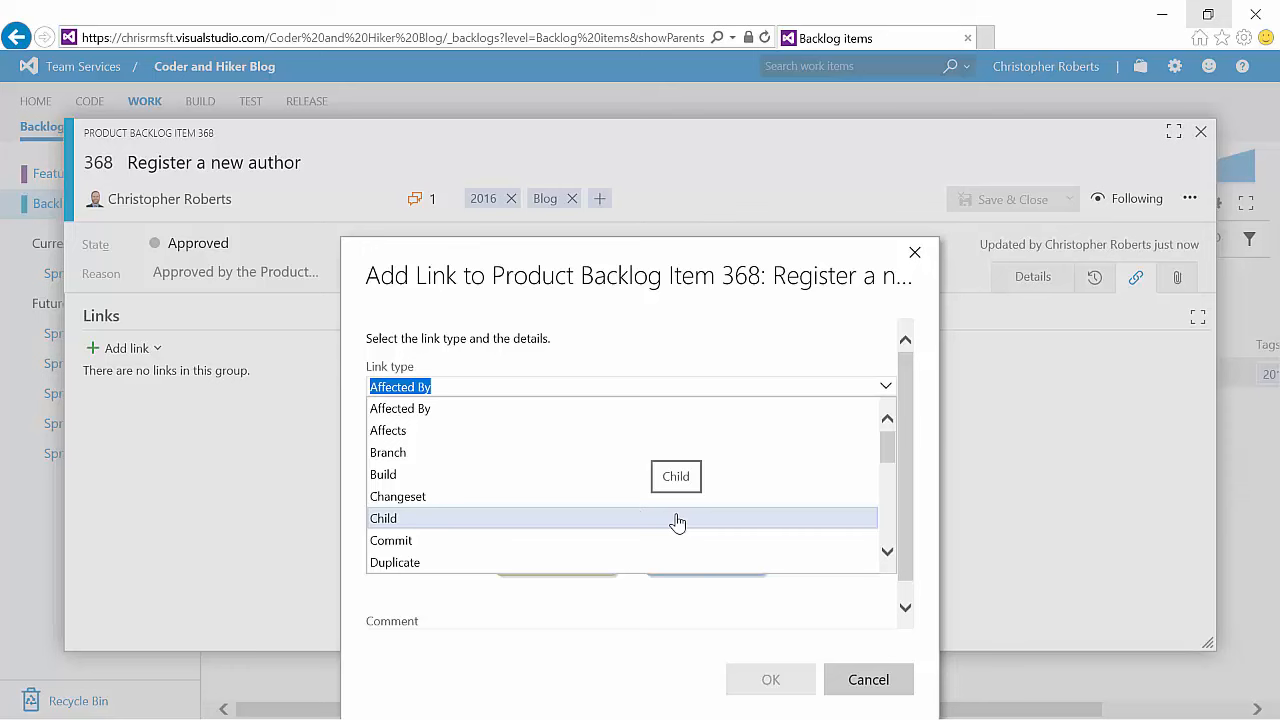
{"action": "scroll", "coordinate": [640, 519], "scroll_direction": "down", "scroll_amount": 2}
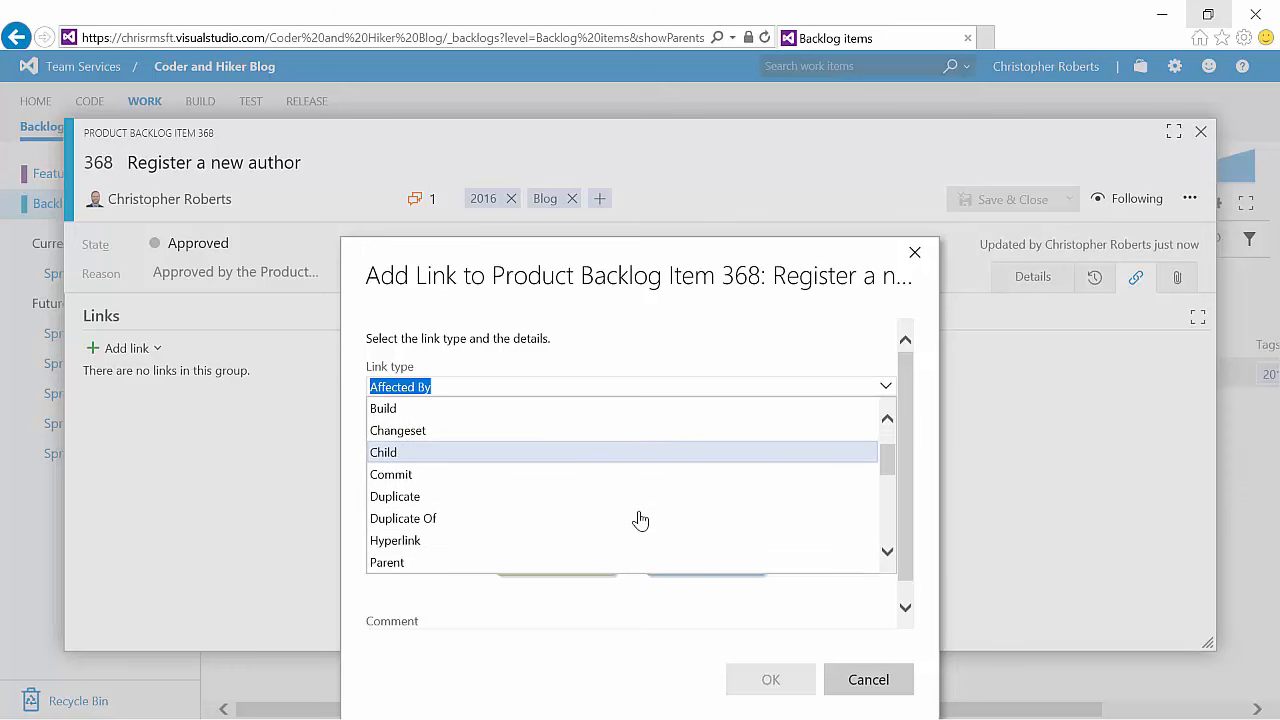
{"action": "left_click", "coordinate": [914, 252]}
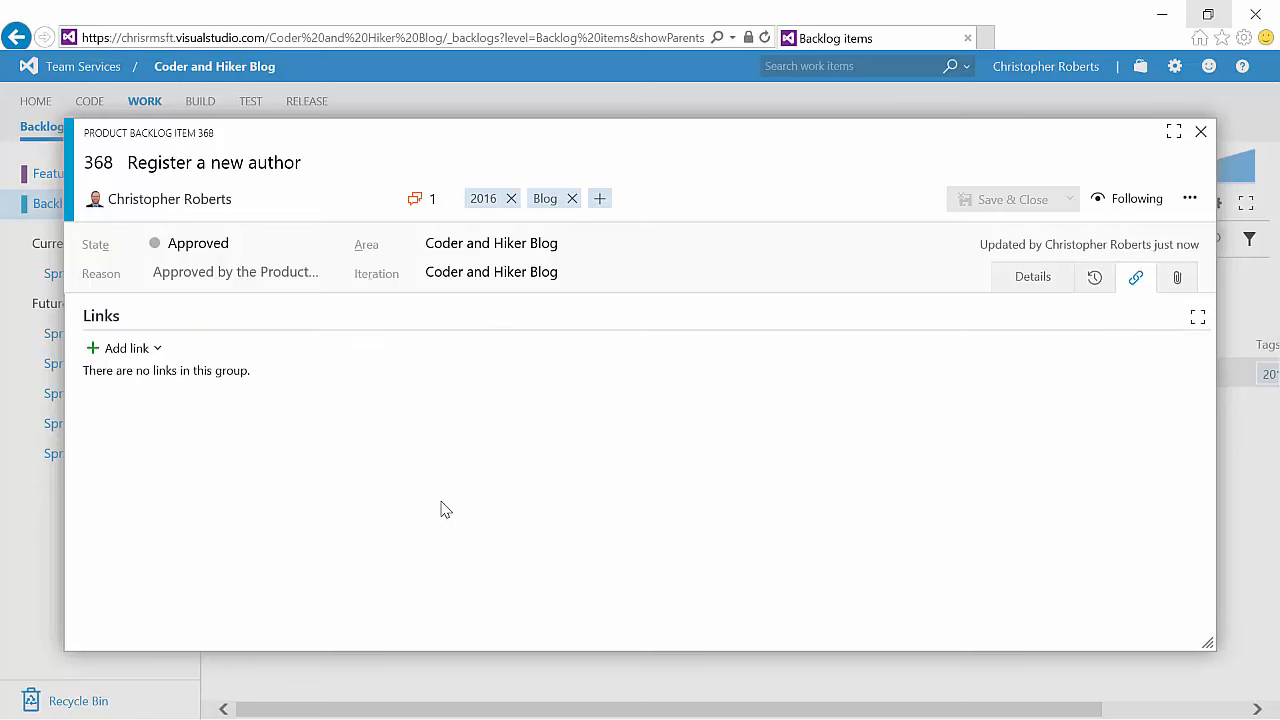
Step: View the item's attachments section and close the work item form
{"action": "left_click", "coordinate": [1177, 278]}
{"action": "left_click", "coordinate": [141, 357]}
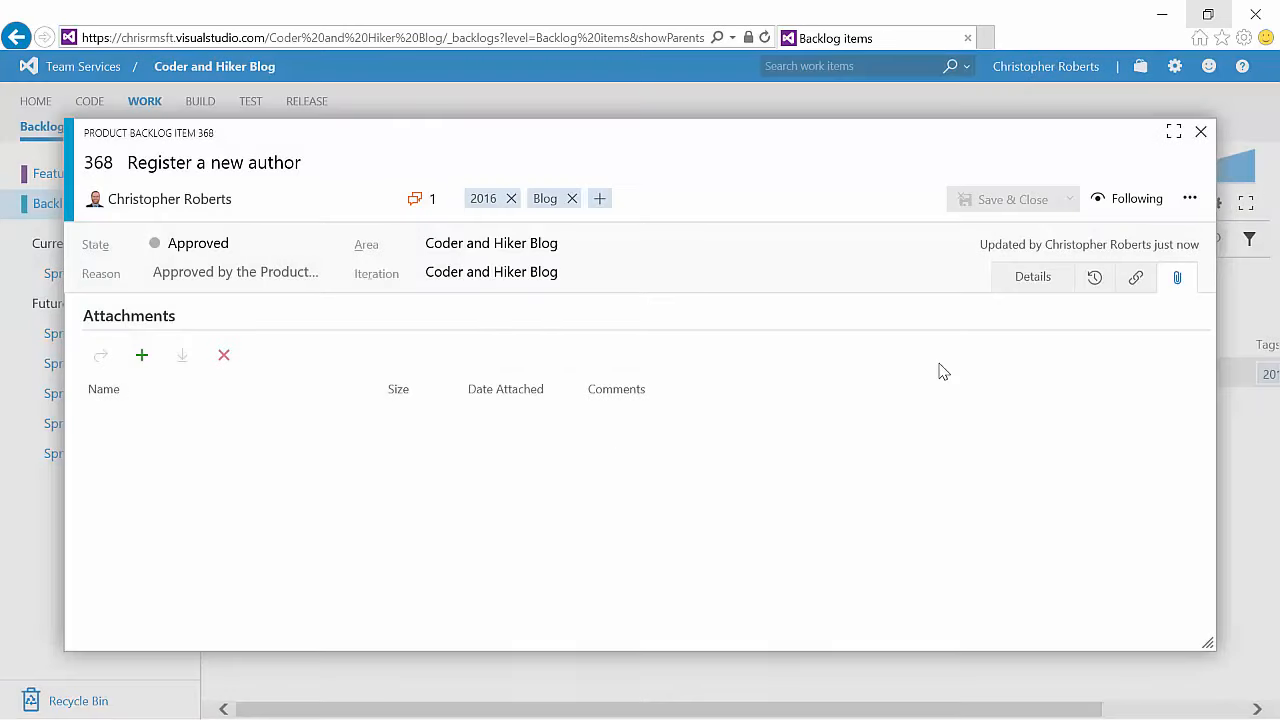
{"action": "left_click", "coordinate": [1202, 134]}
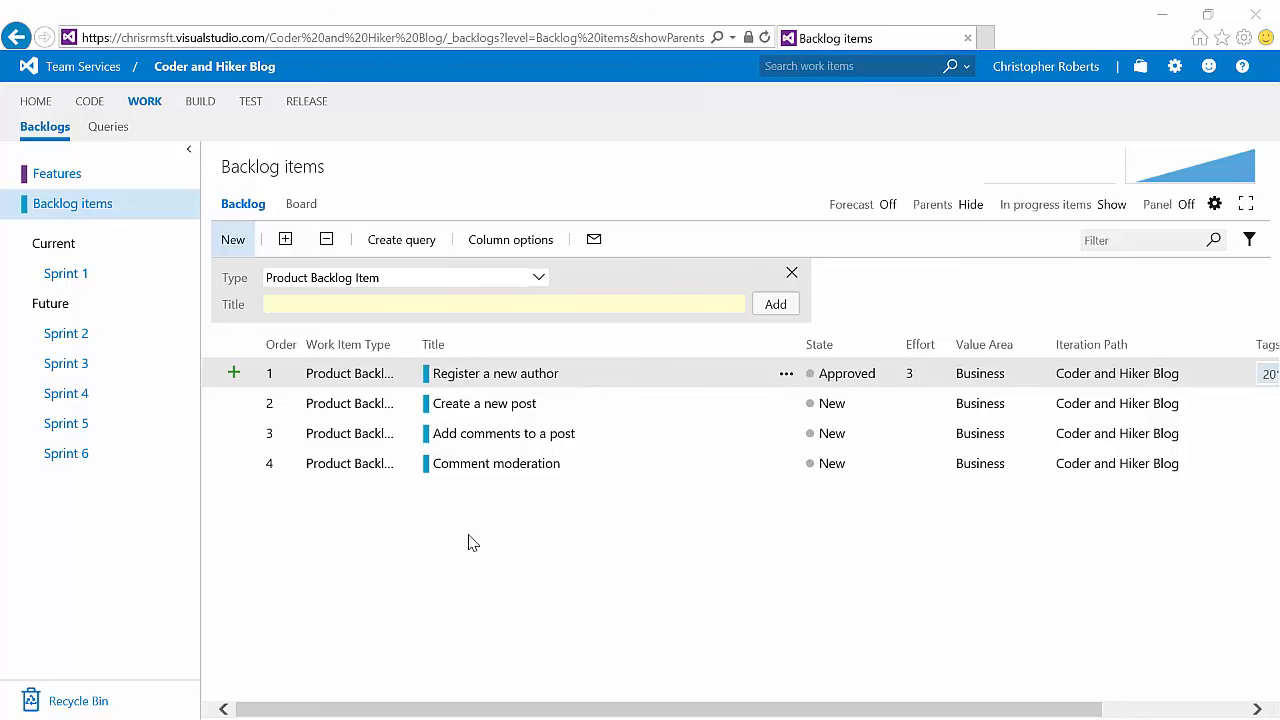
Step: Add features named Site Registration and Blog Posts to the Features backlog
{"action": "left_click", "coordinate": [60, 175]}
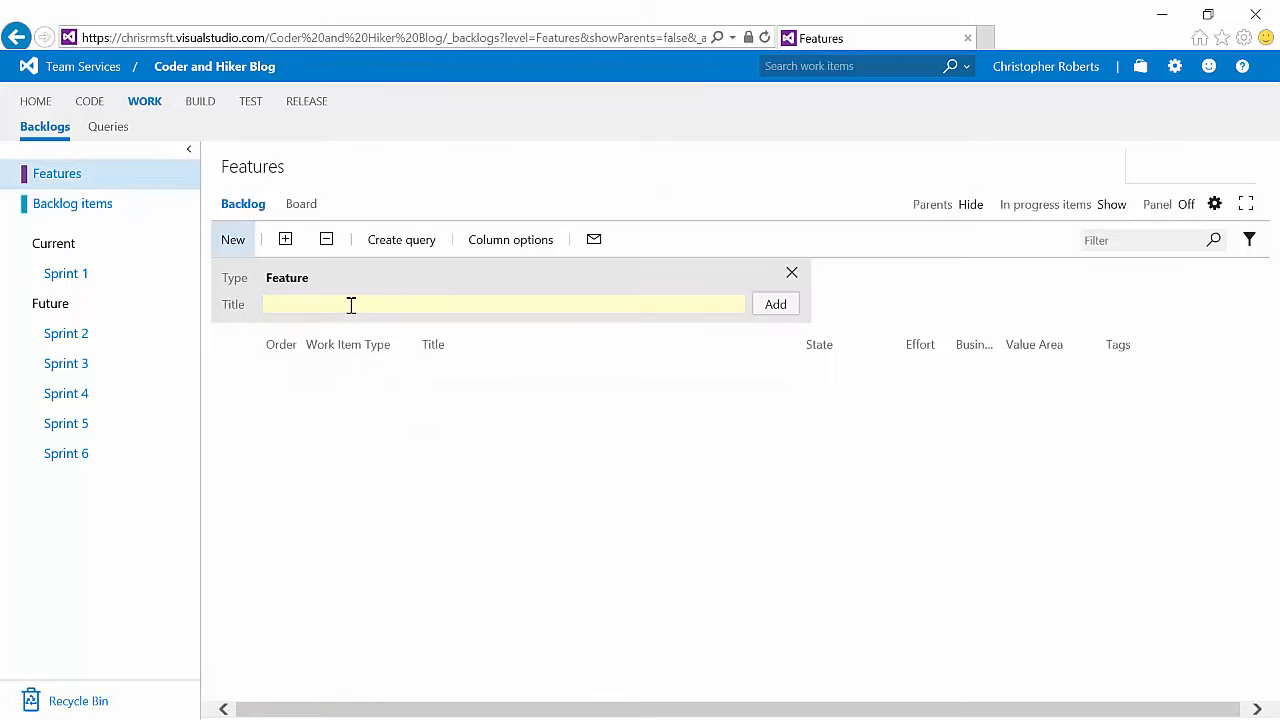
{"action": "type", "text": "Site Registration"}
{"action": "key", "text": "Return"}
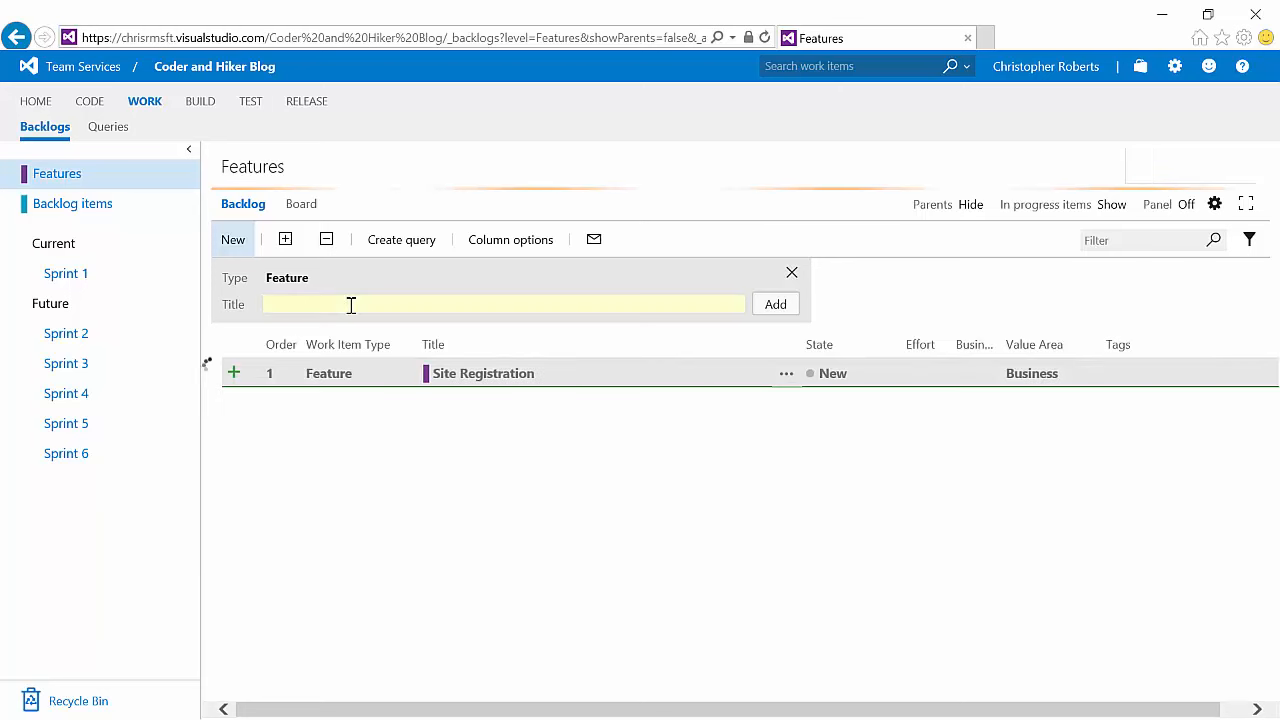
{"action": "type", "text": "Blog Posts"}
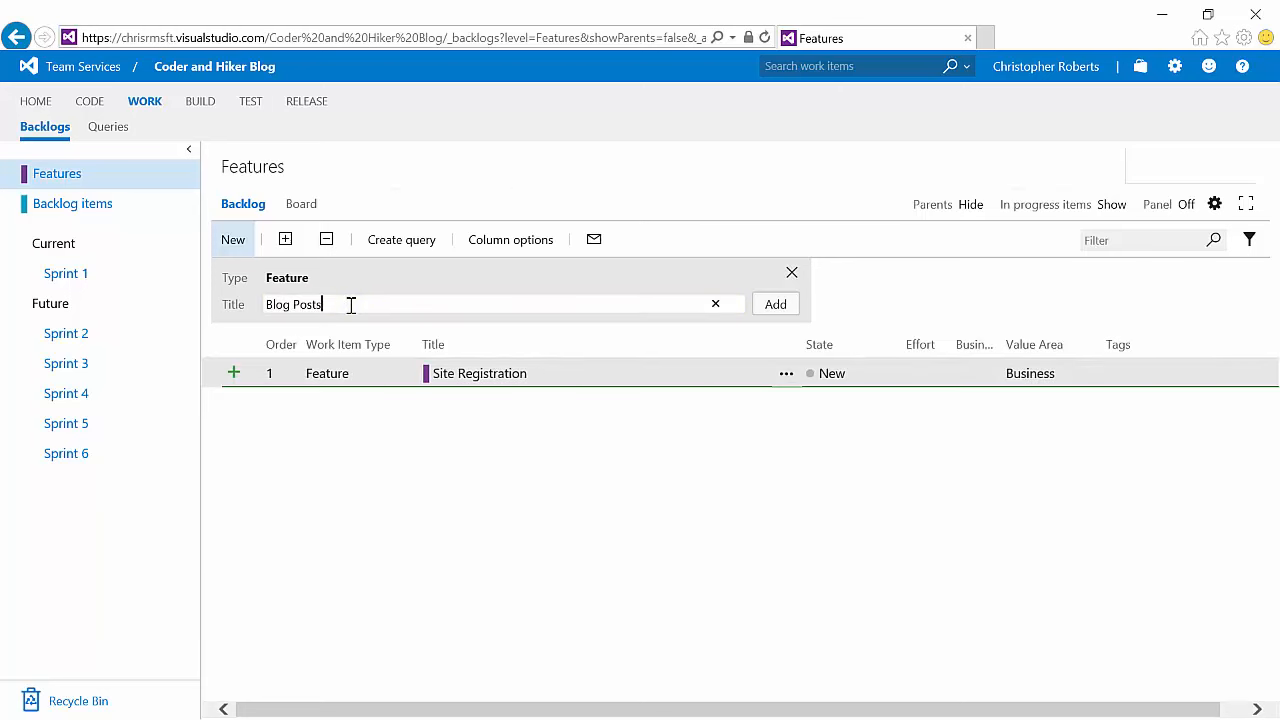
{"action": "key", "text": "Return"}
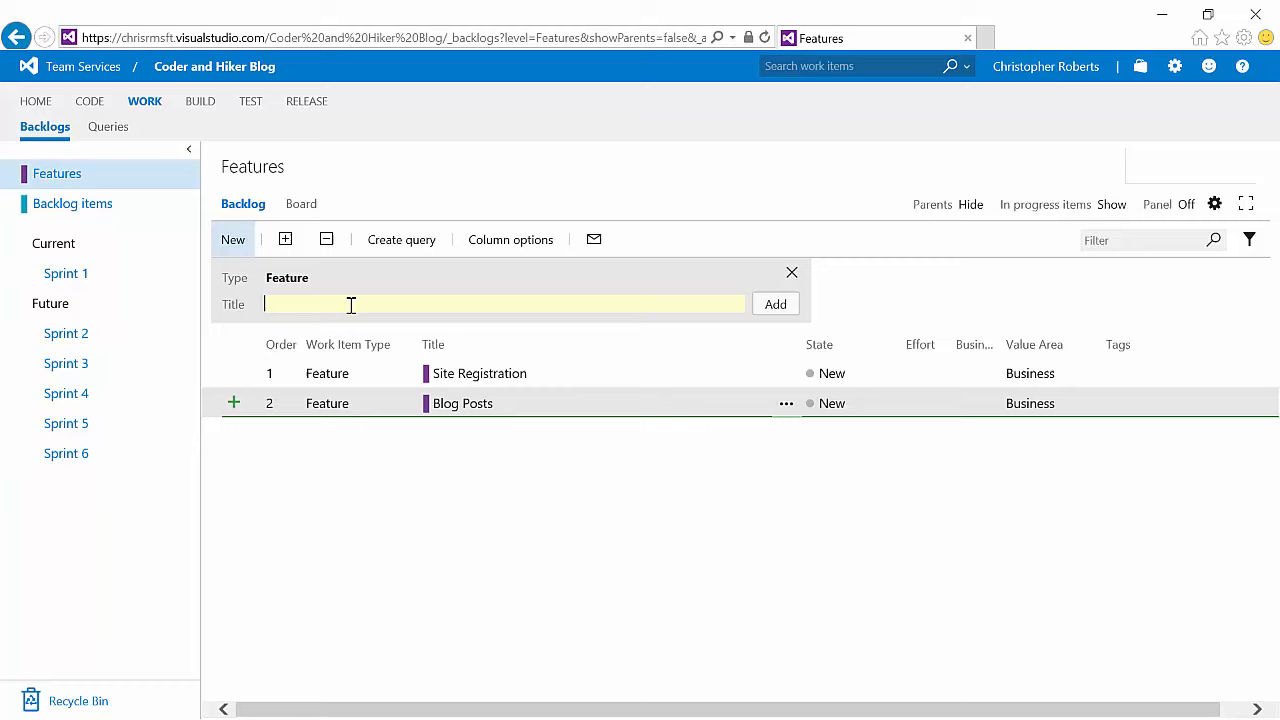
Step: Open the Blog Posts feature, assign it to the project owner, and save it
{"action": "left_click", "coordinate": [443, 405]}
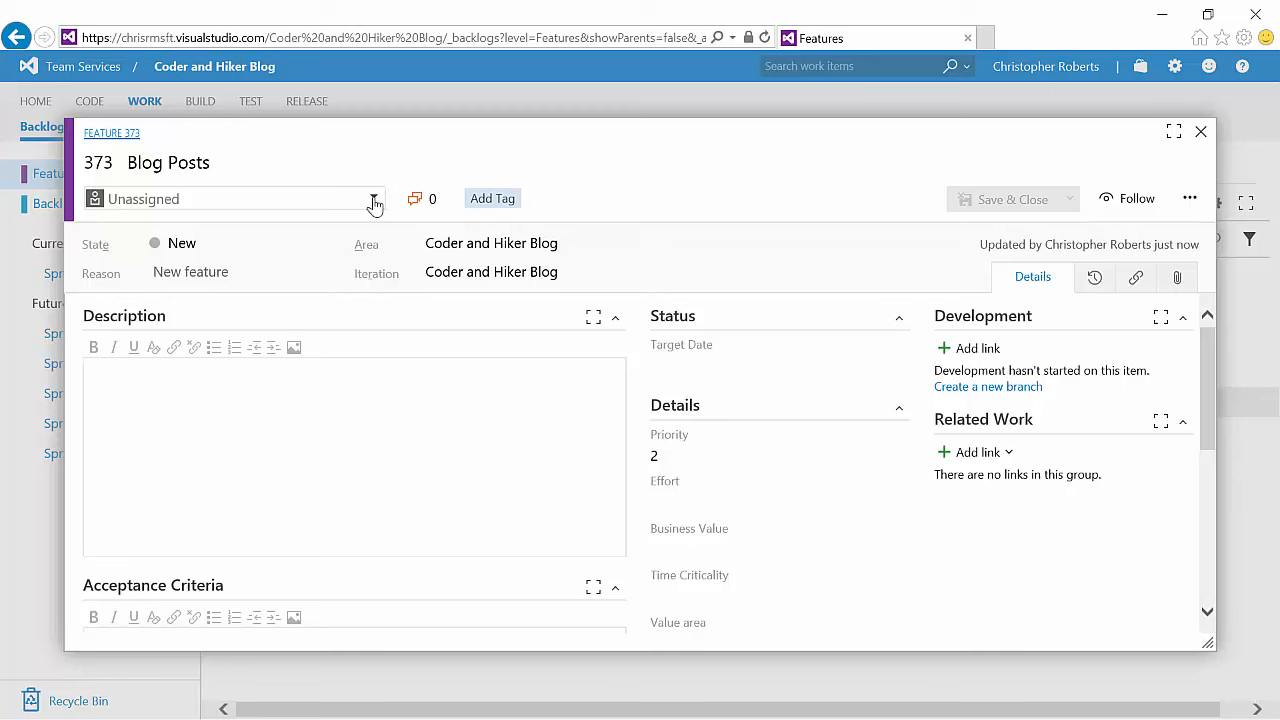
{"action": "left_click", "coordinate": [374, 203]}
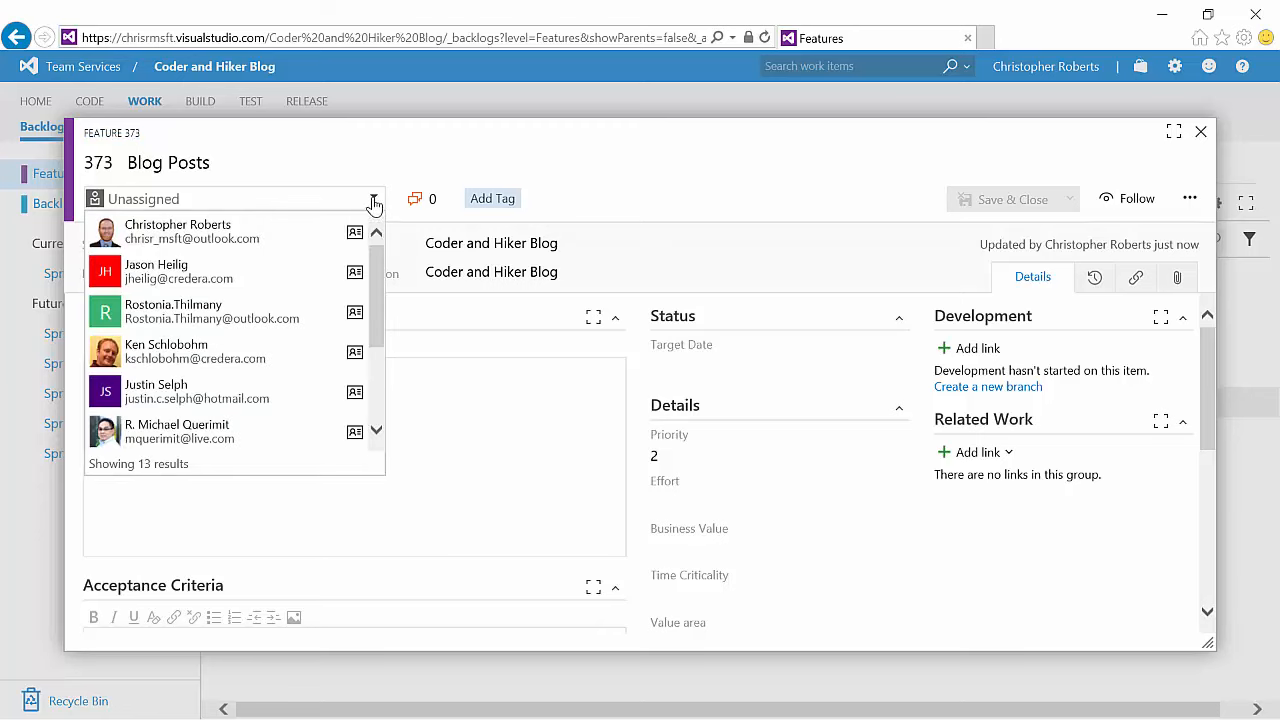
{"action": "left_click", "coordinate": [257, 237]}
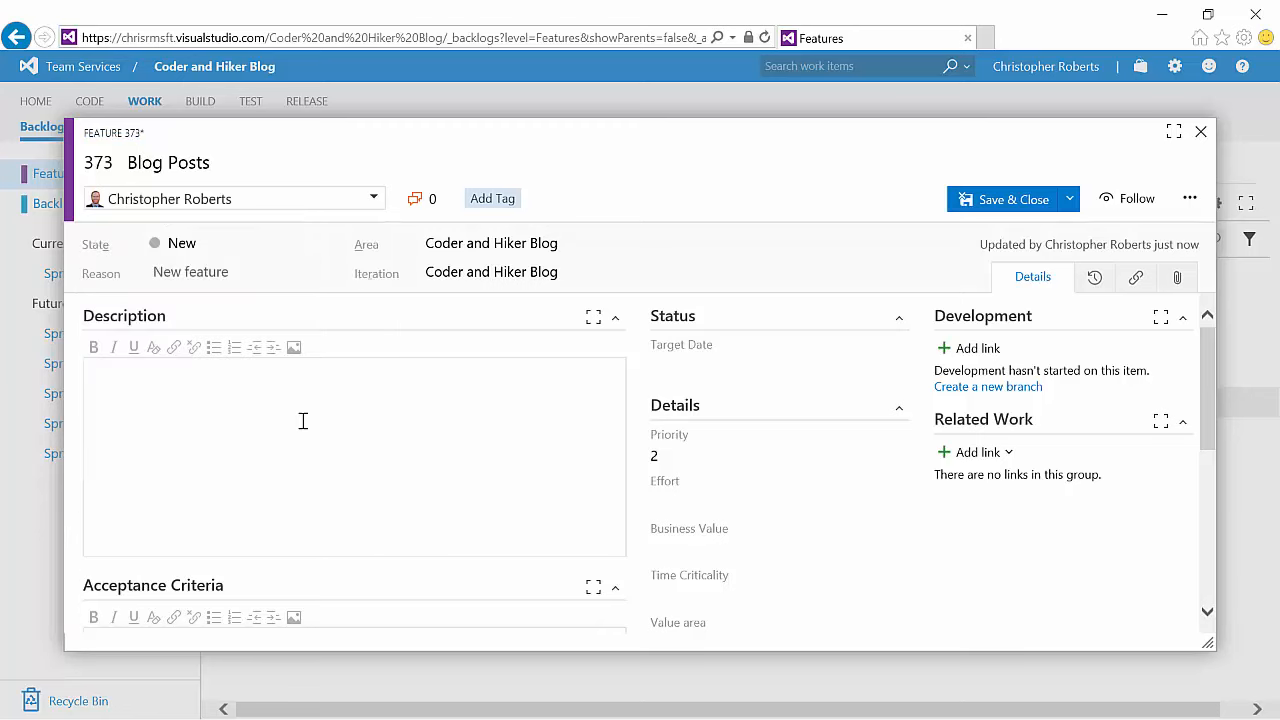
{"action": "left_click", "coordinate": [334, 427]}
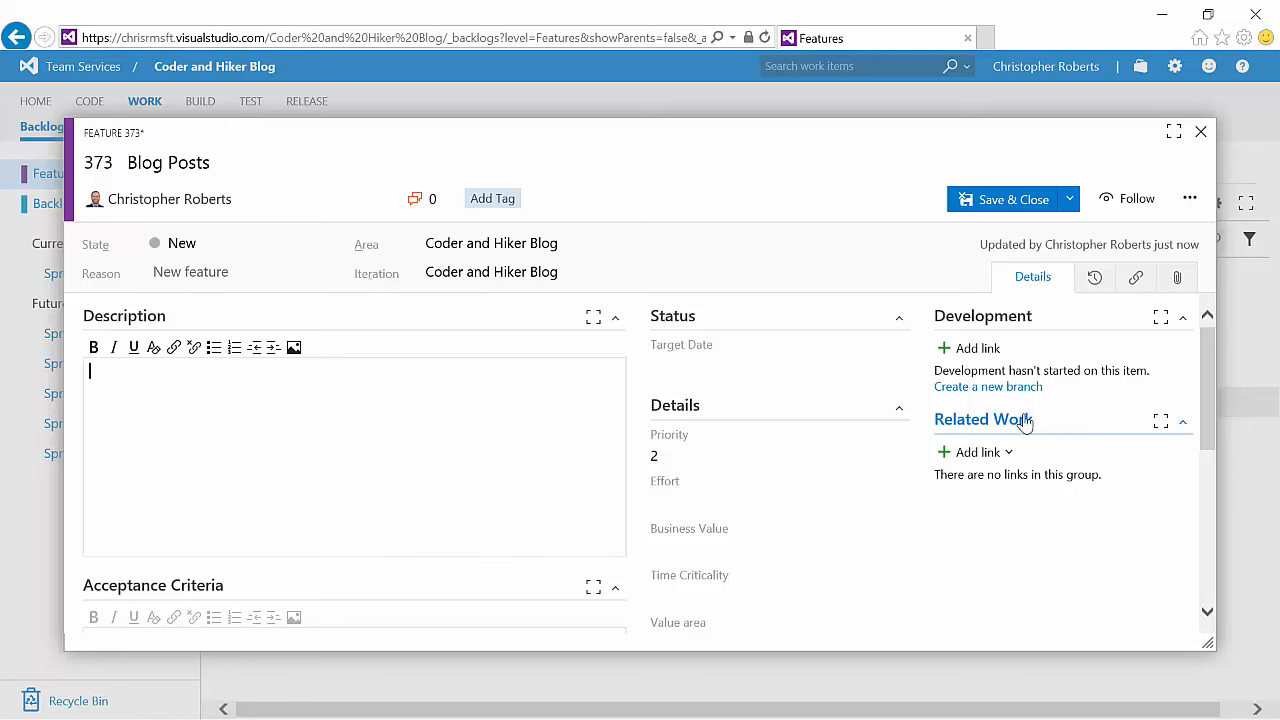
{"action": "left_click", "coordinate": [1069, 199]}
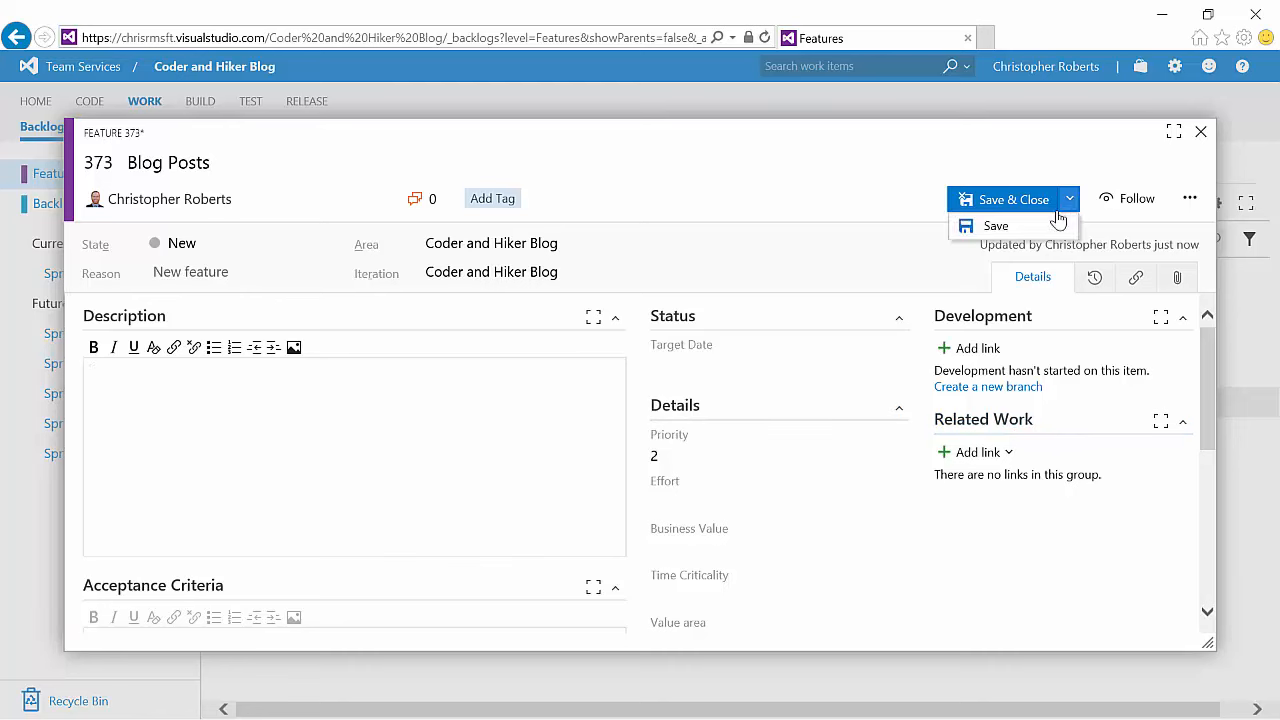
{"action": "left_click", "coordinate": [1000, 227]}
Step: Turn on the Mapping panel for Backlog items and map Register a new author to the Site Registration feature
{"action": "left_click", "coordinate": [97, 209]}
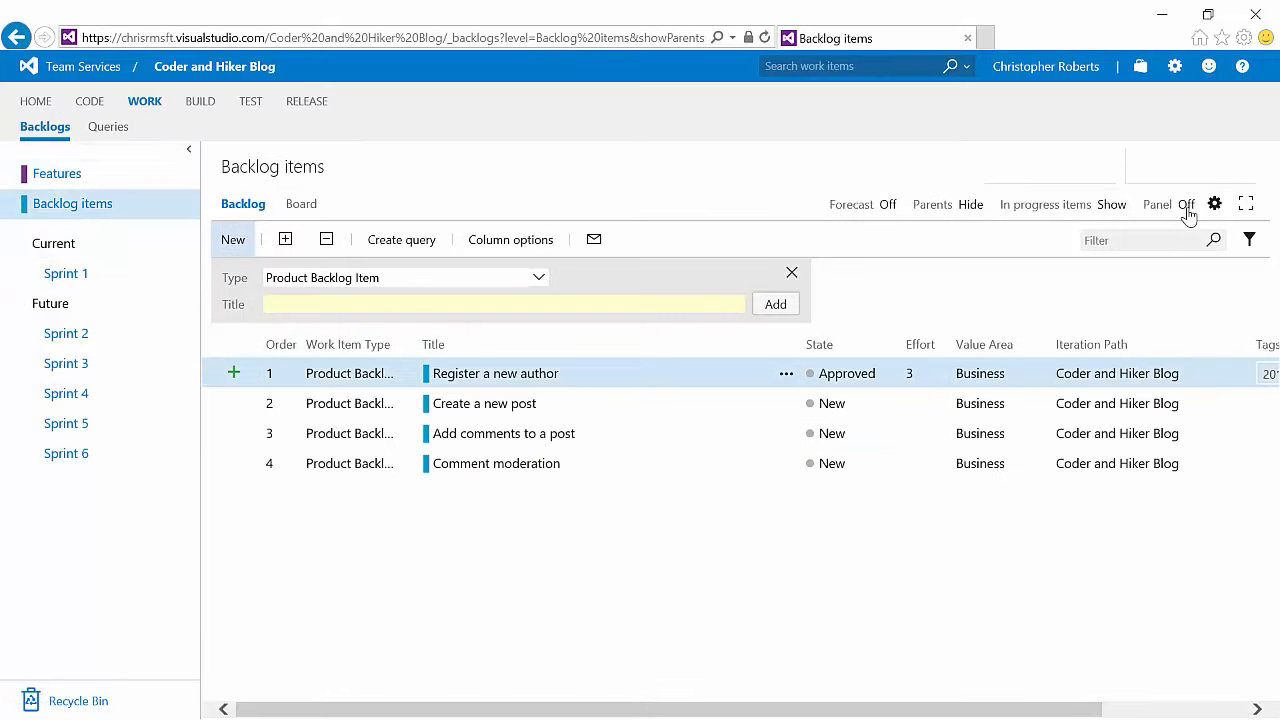
{"action": "left_click", "coordinate": [1187, 206]}
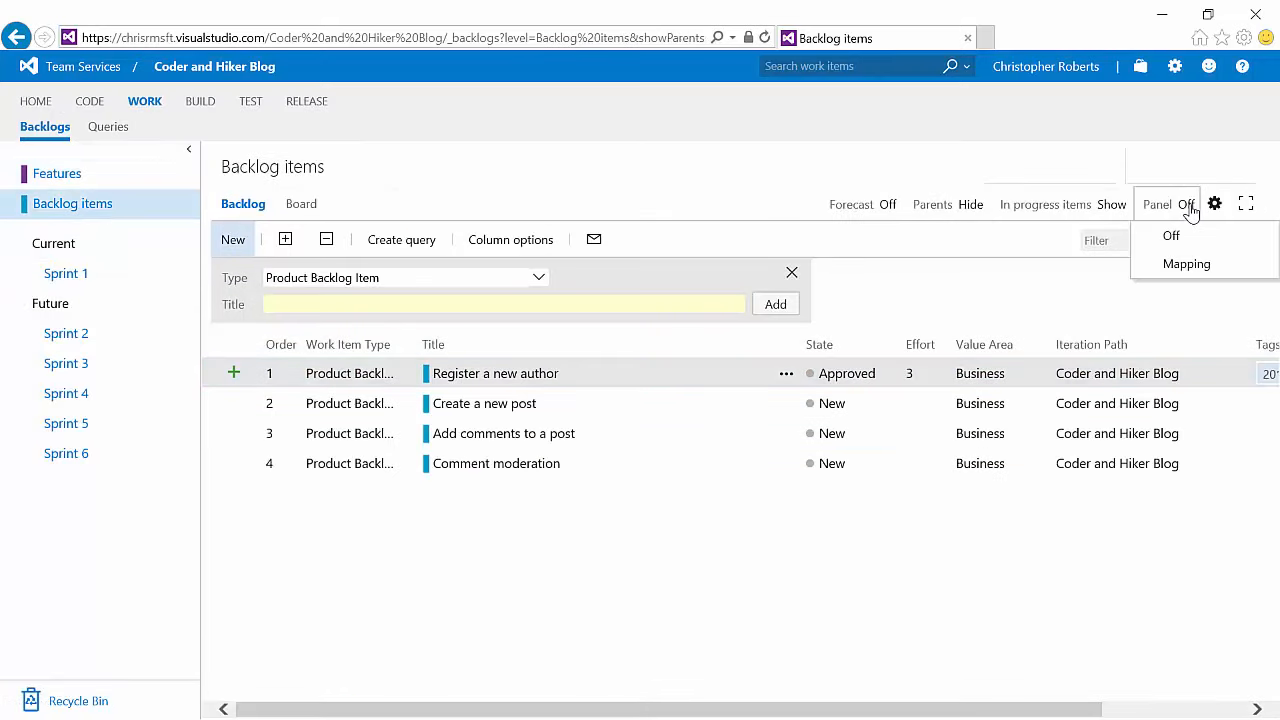
{"action": "left_click", "coordinate": [1190, 265]}
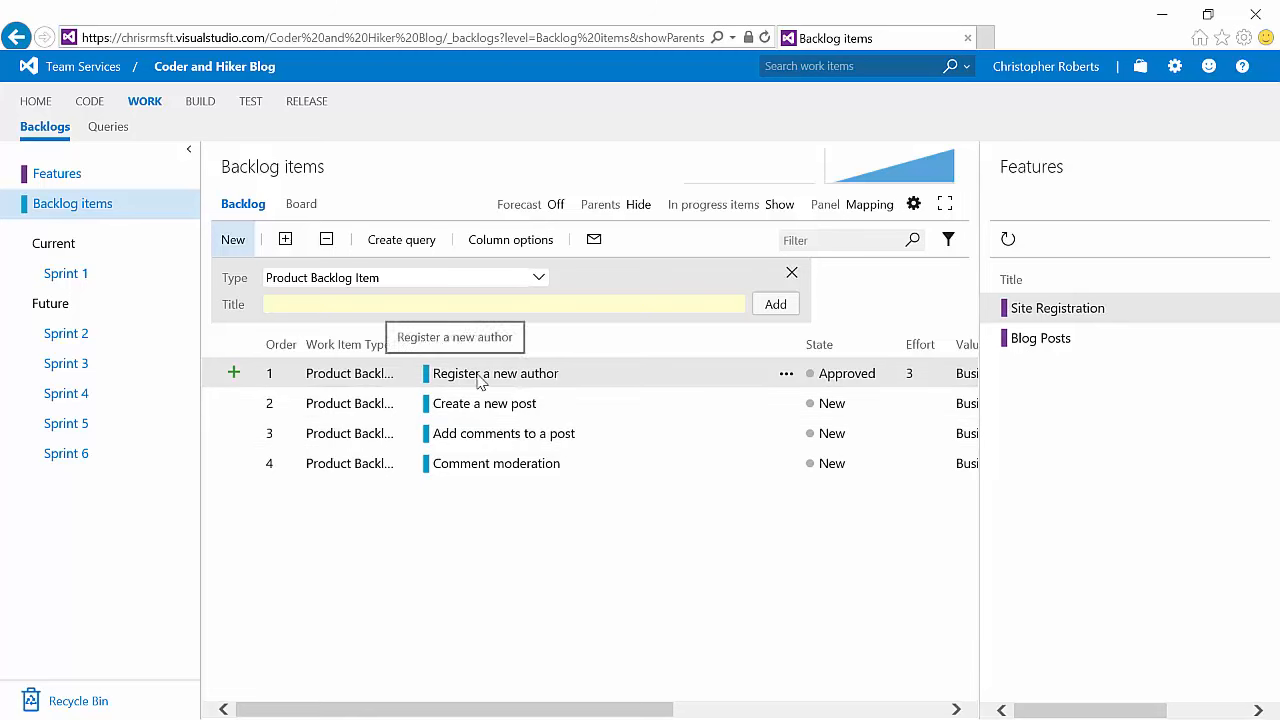
{"action": "left_click_drag", "start_coordinate": [480, 380], "coordinate": [1071, 309]}
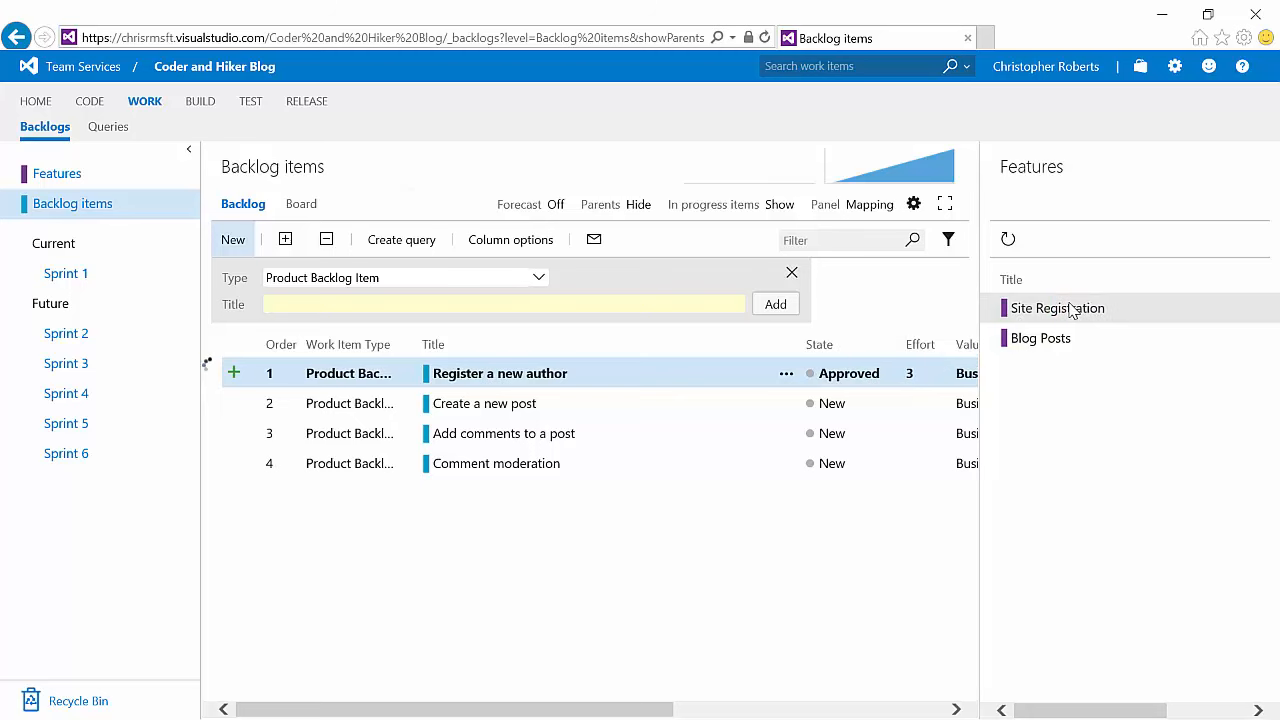
{"action": "left_click", "coordinate": [478, 412]}
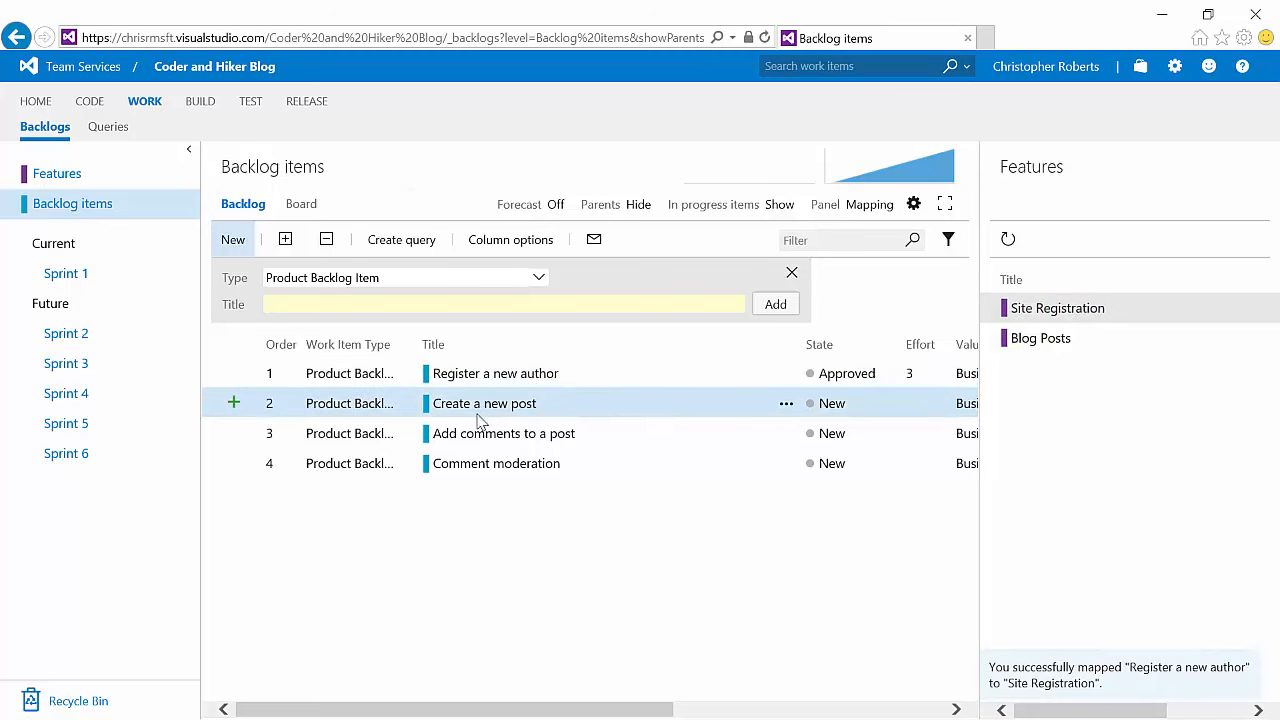
Step: Map Create a new post, Add comments to a post, and Comment moderation to the Blog Posts feature
{"action": "key", "text": "shift+Down"}
{"action": "key", "text": "shift+Down"}
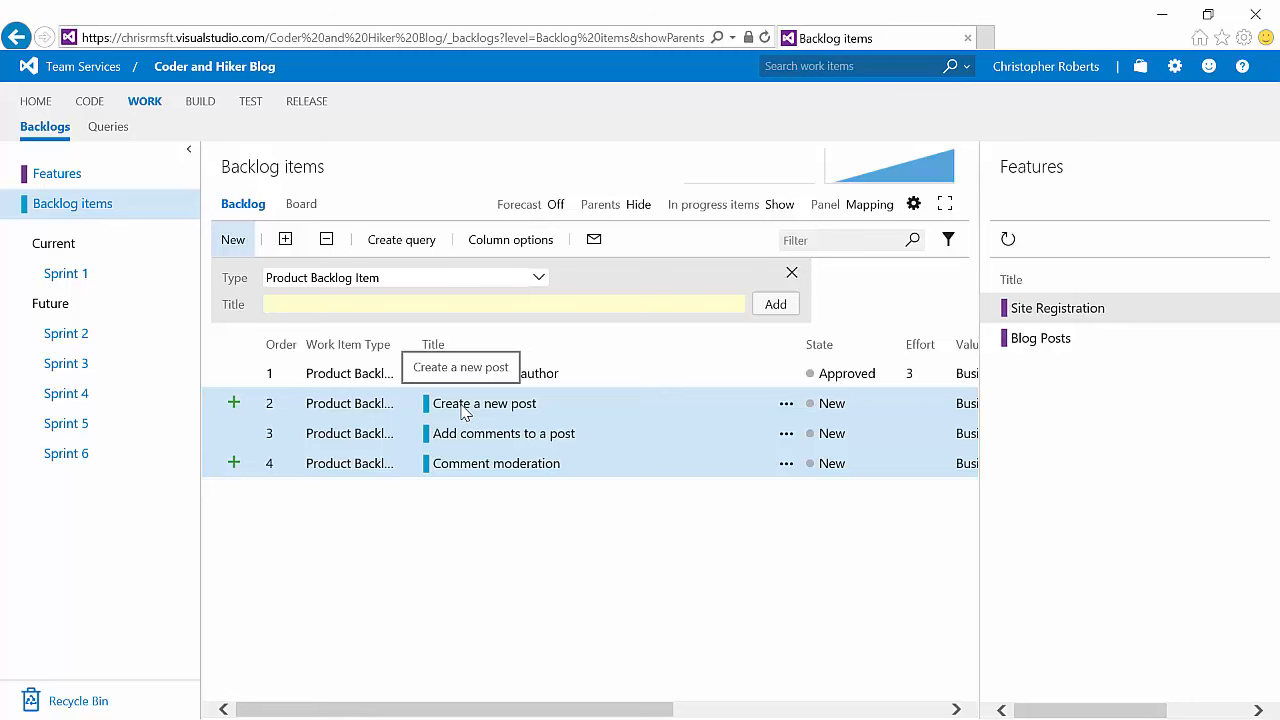
{"action": "left_click_drag", "start_coordinate": [463, 412], "coordinate": [1030, 345]}
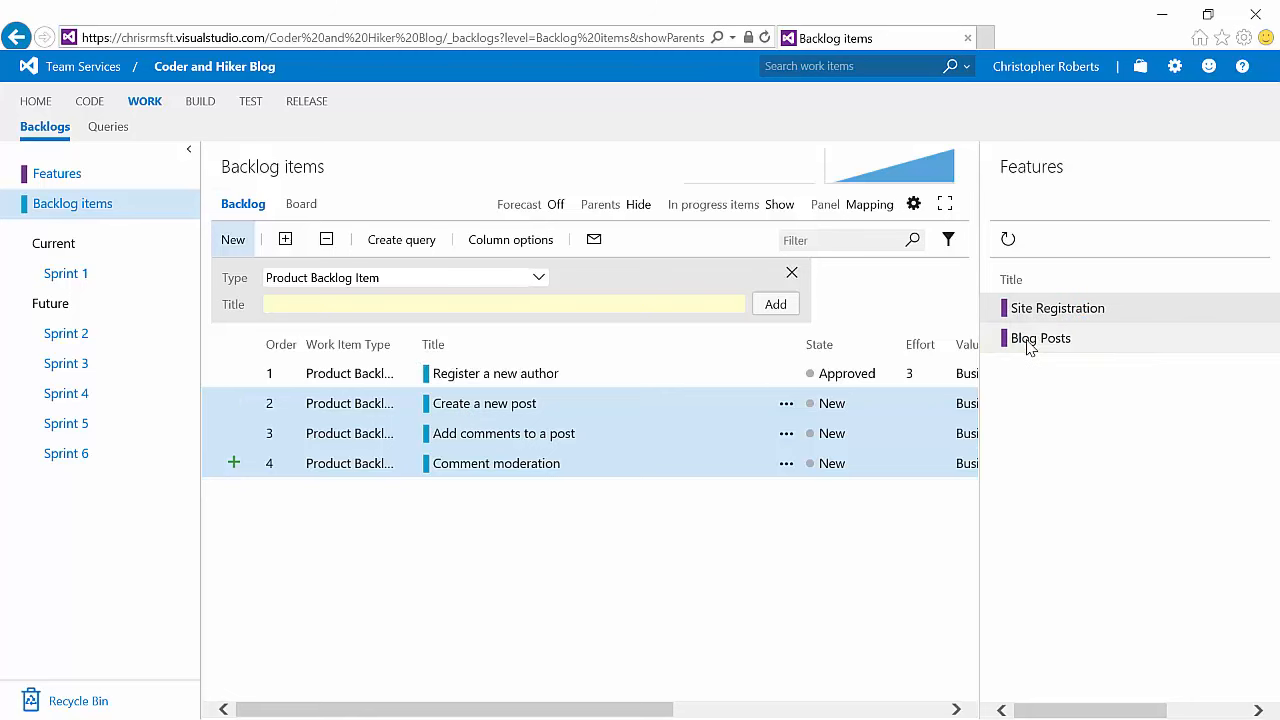
Step: Open the Features backlog and expand Site Registration and Blog Posts to review their child items
{"action": "left_click", "coordinate": [66, 178]}
{"action": "left_click", "coordinate": [412, 373]}
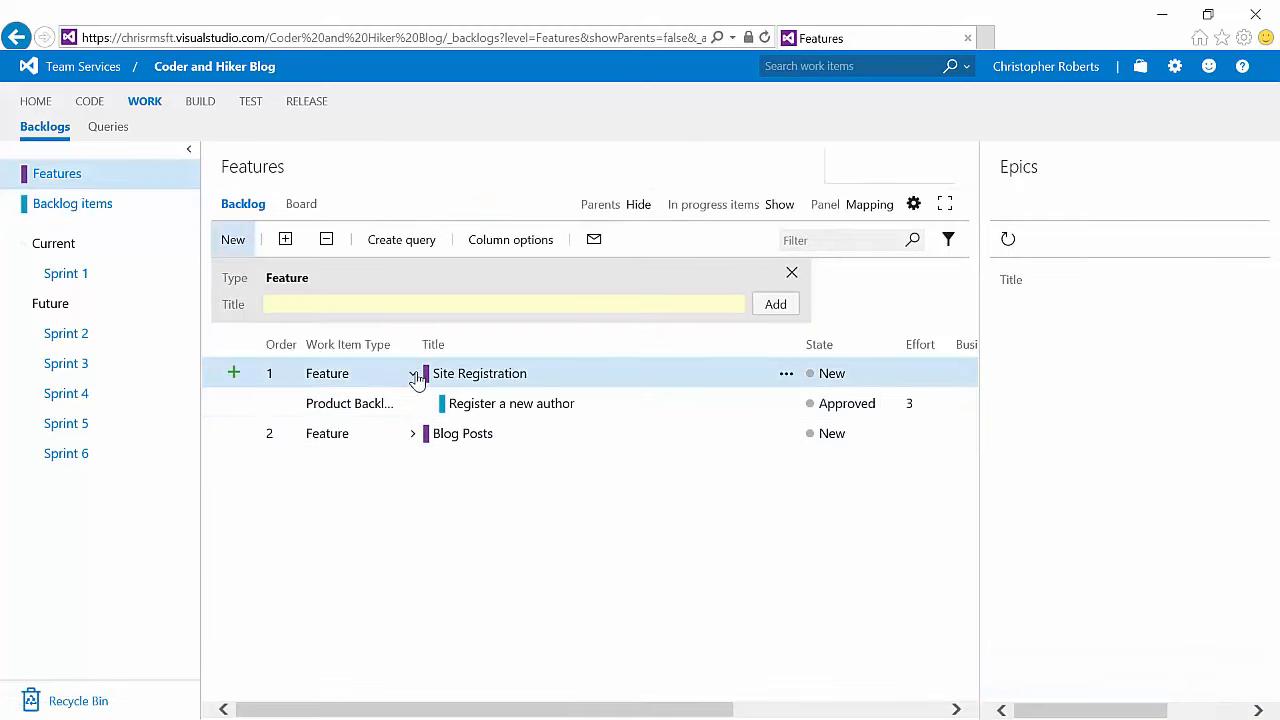
{"action": "left_click", "coordinate": [412, 434]}
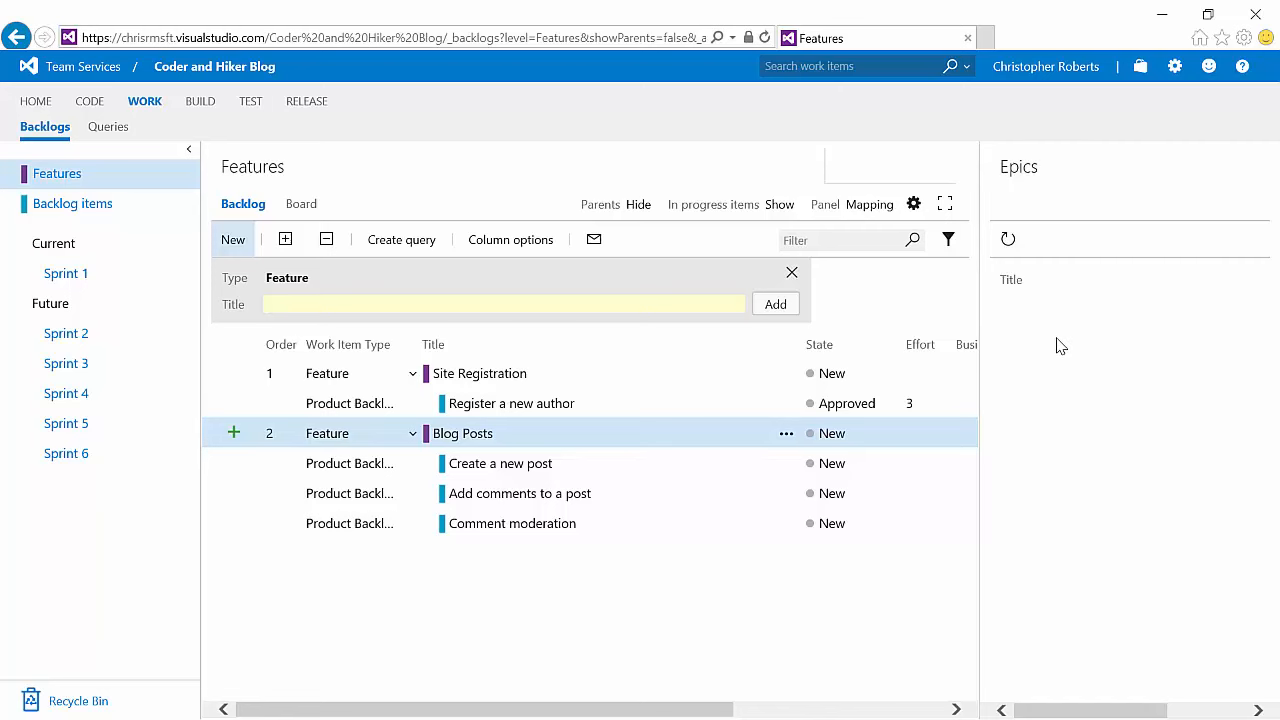
Step: Turn on the Epics backlog navigation level in the team's backlog settings and save
{"action": "left_click", "coordinate": [913, 204]}
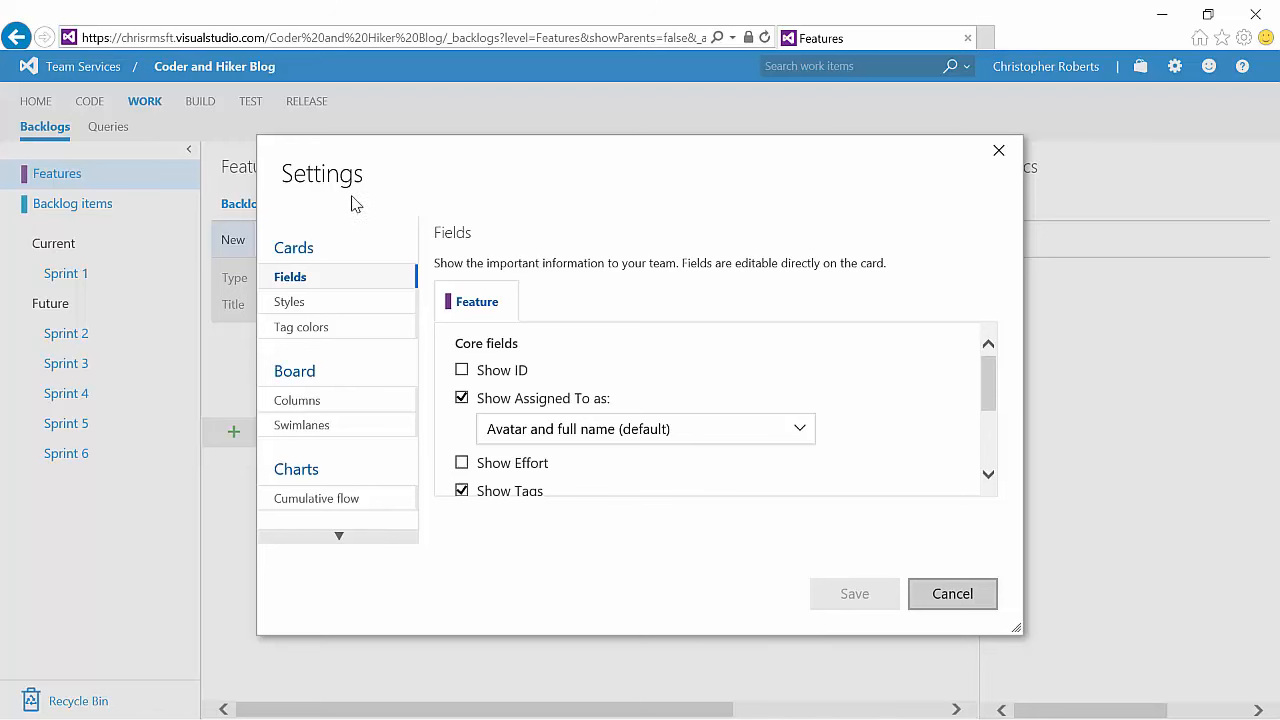
{"action": "scroll", "coordinate": [311, 410], "scroll_direction": "down", "scroll_amount": 2}
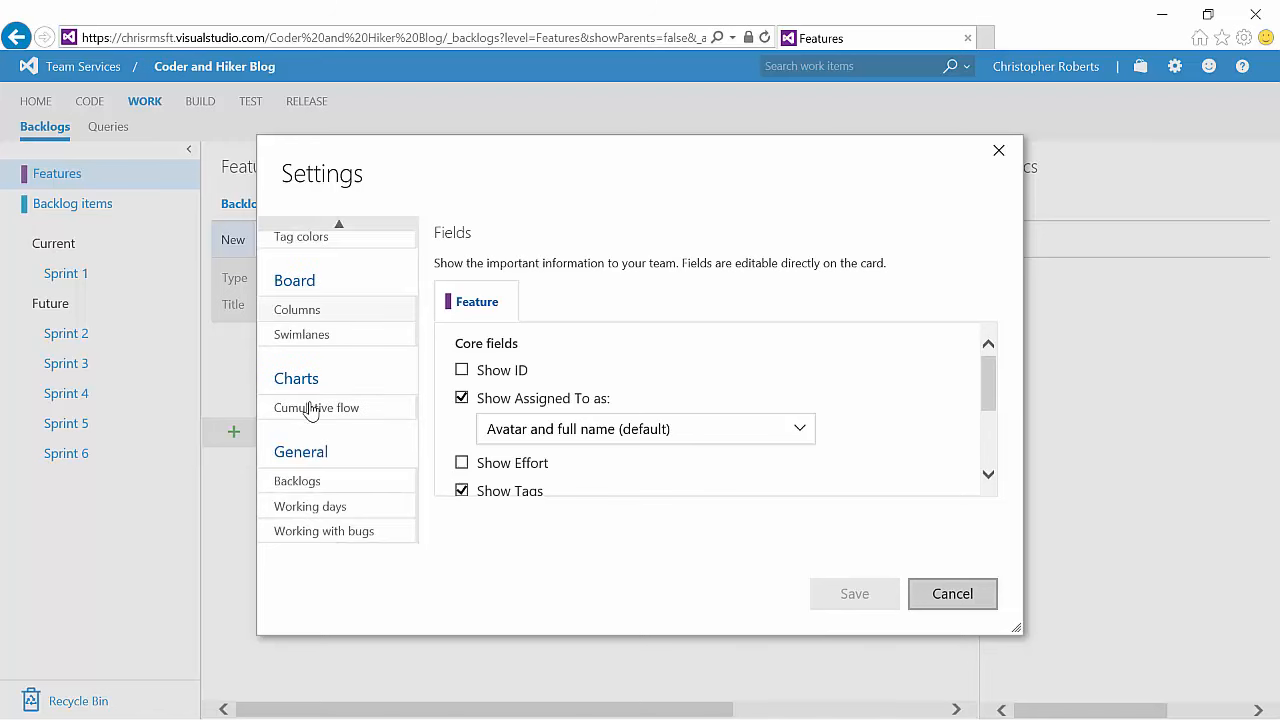
{"action": "left_click", "coordinate": [299, 481]}
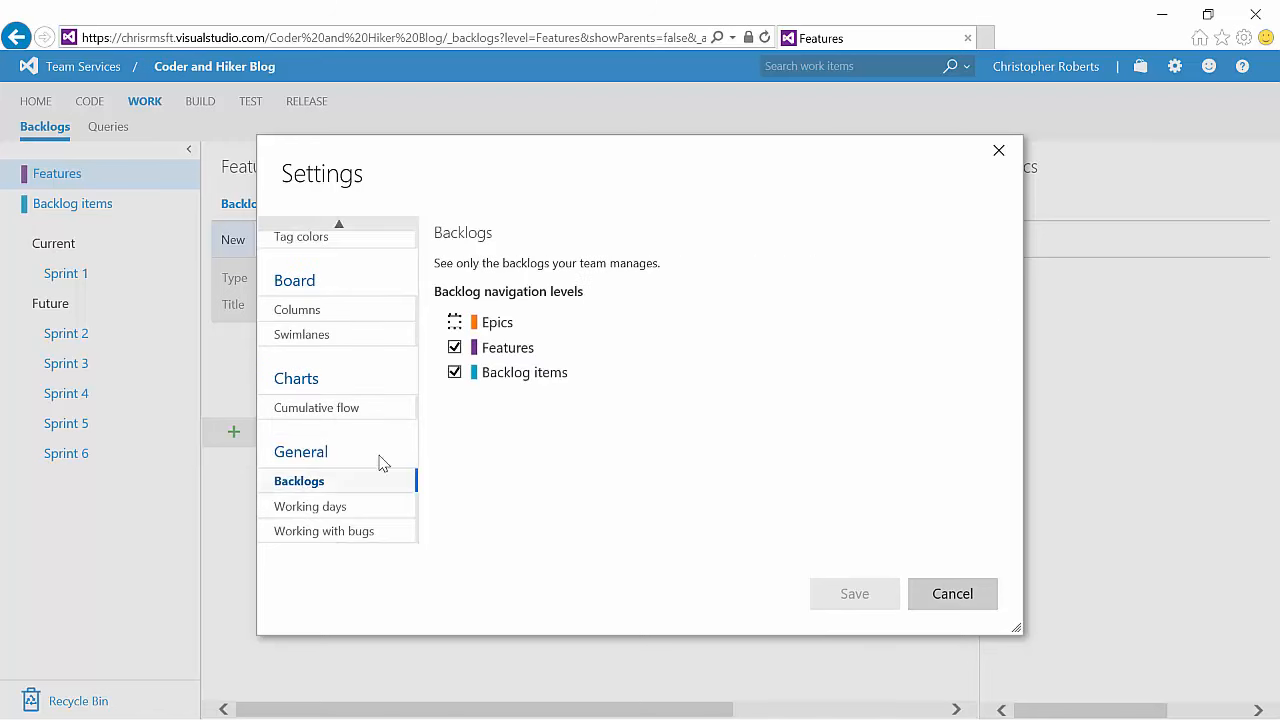
{"action": "left_click", "coordinate": [456, 323]}
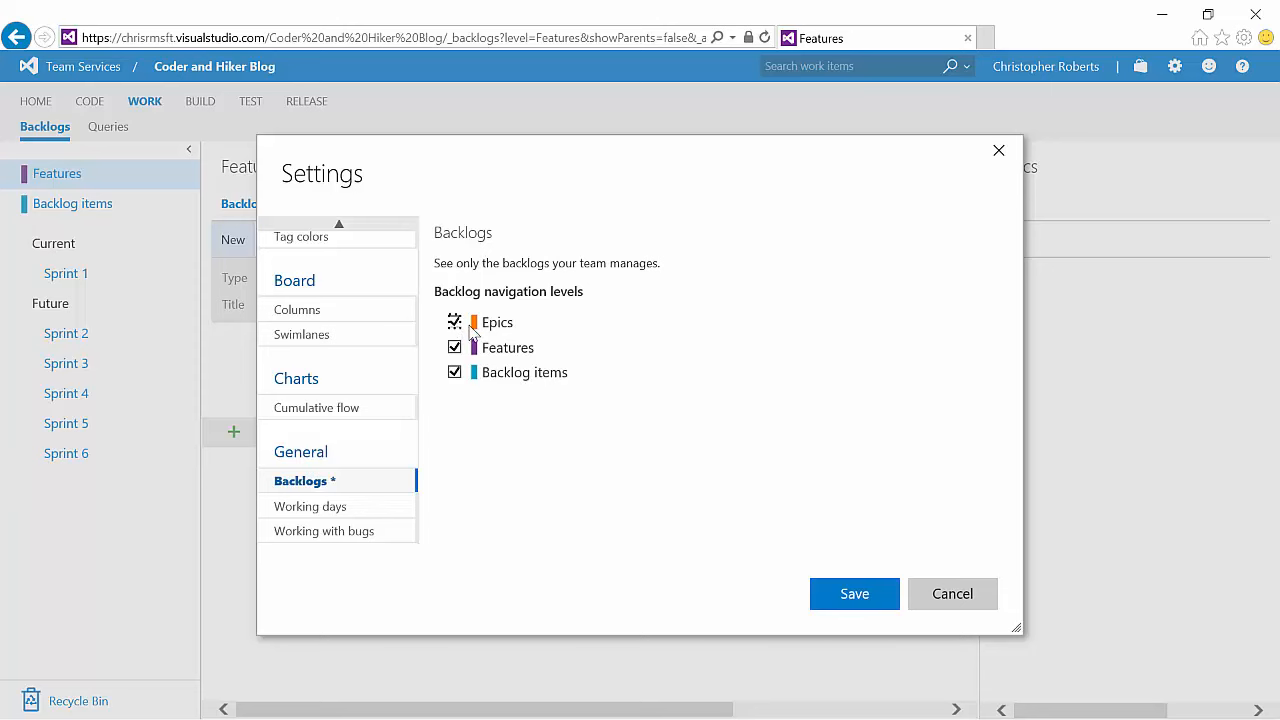
{"action": "left_click", "coordinate": [853, 594]}
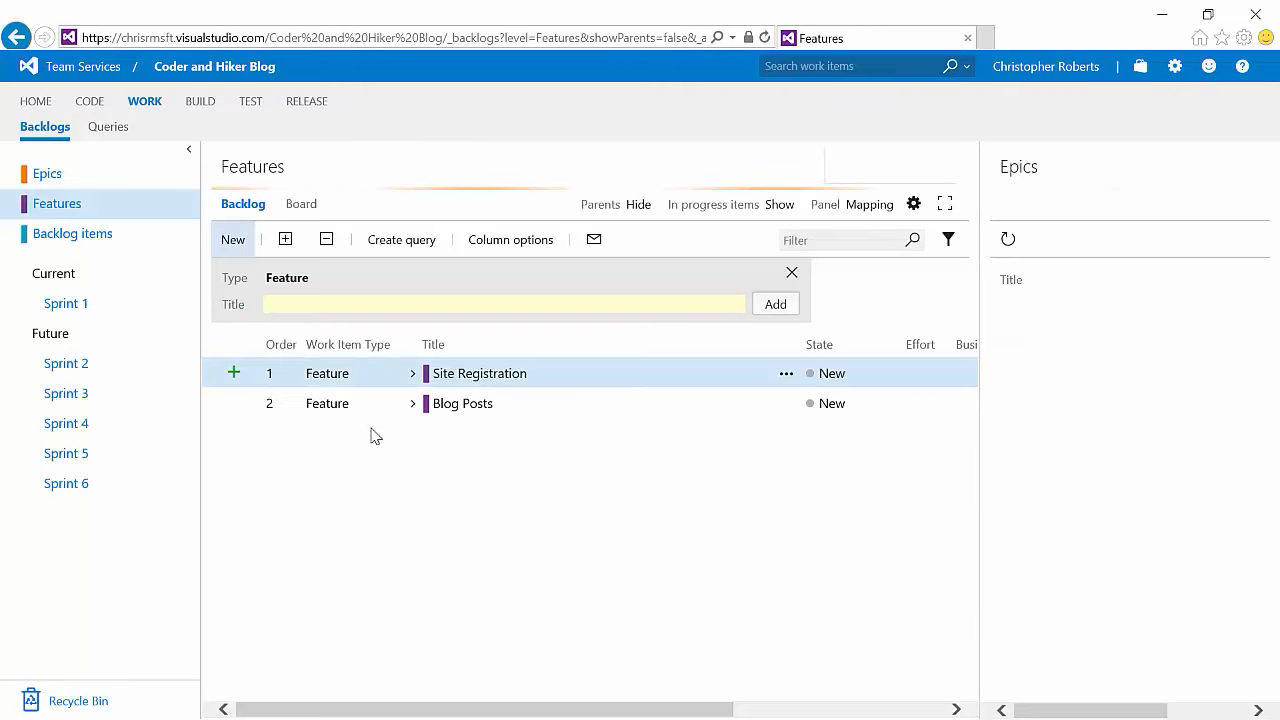
Step: Add an epic named Coder and Hiker Blog to the Epics backlog and open it
{"action": "left_click", "coordinate": [48, 176]}
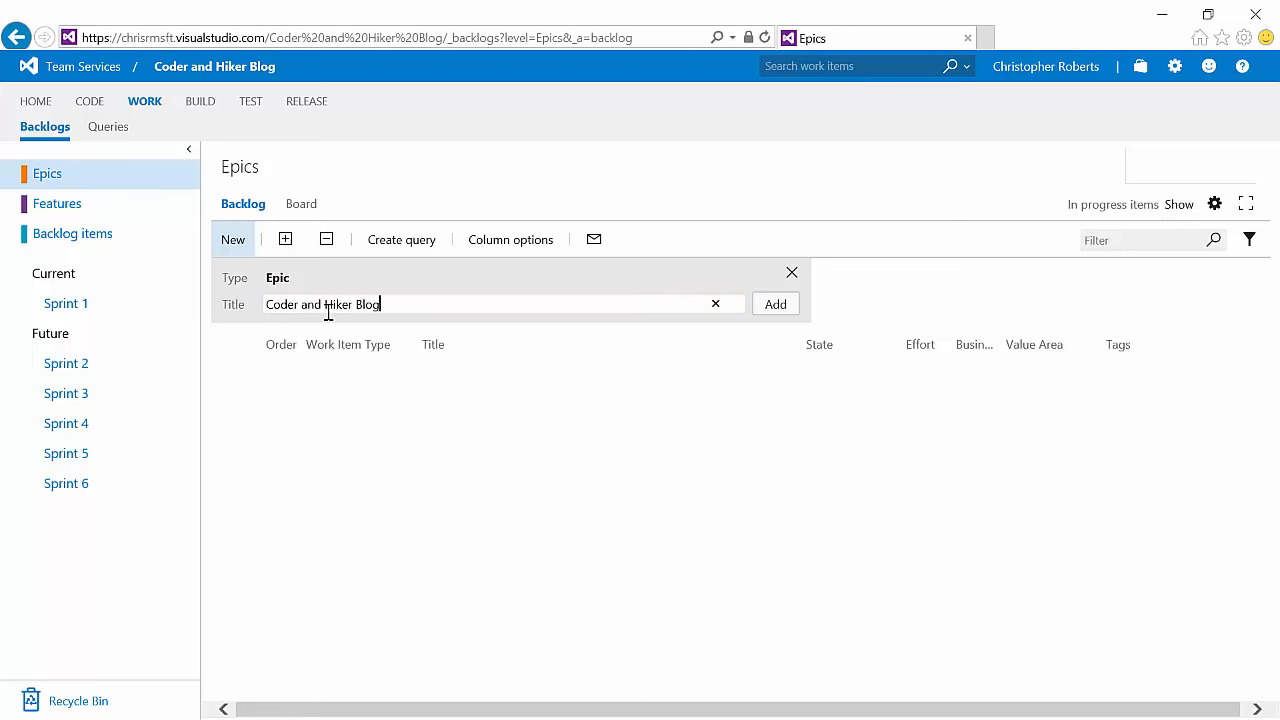
{"action": "key", "text": "Return"}
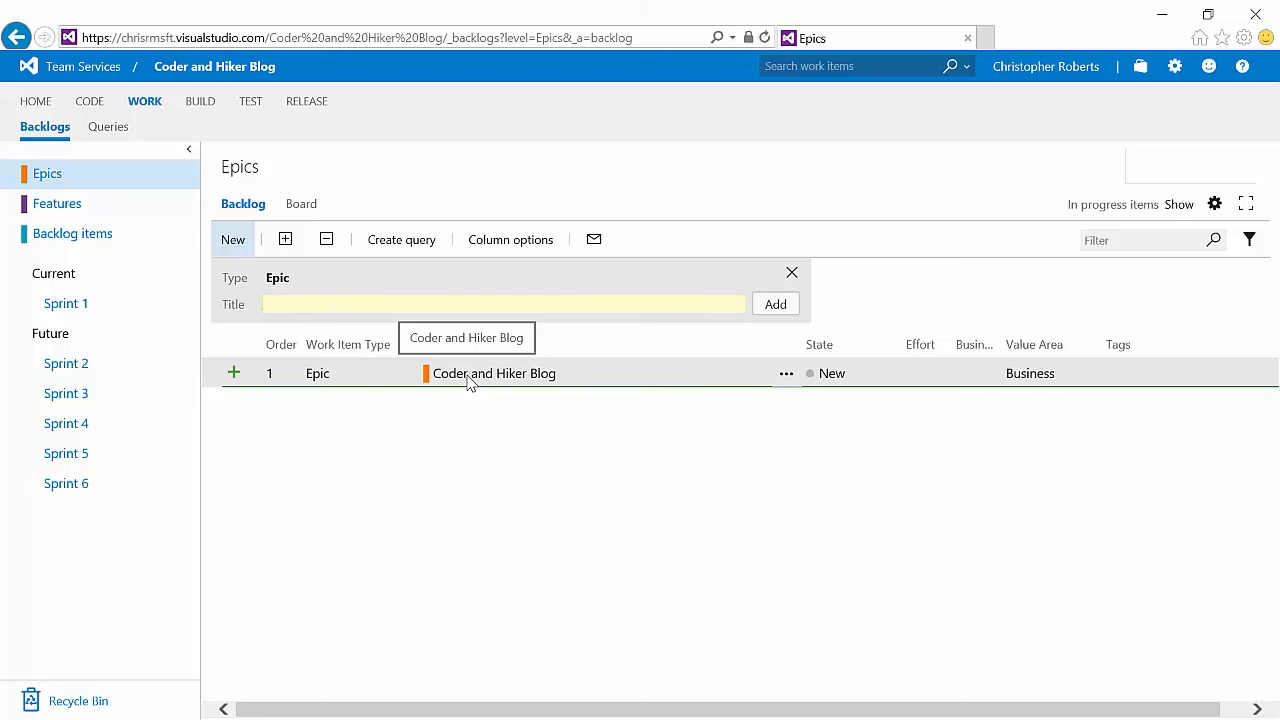
{"action": "left_click", "coordinate": [470, 376]}
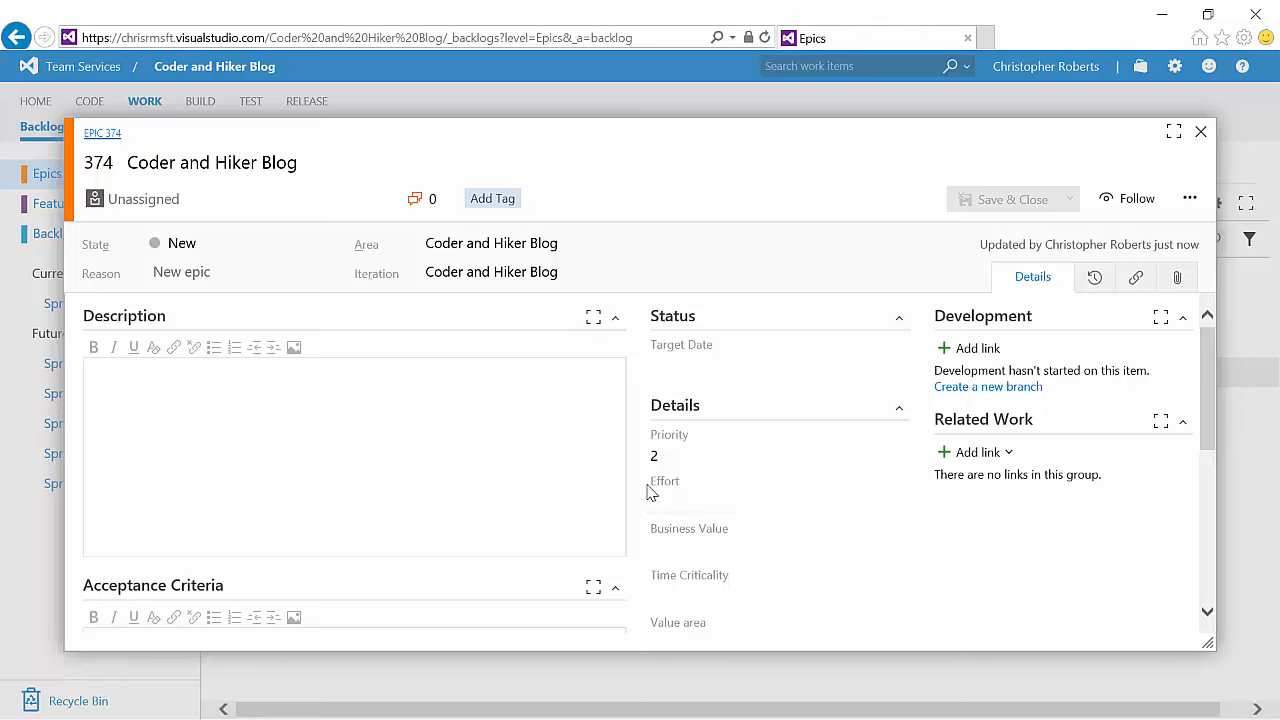
Step: Assign the epic to the project owner, set its state to In Progress, and save and close it
{"action": "left_click", "coordinate": [376, 200]}
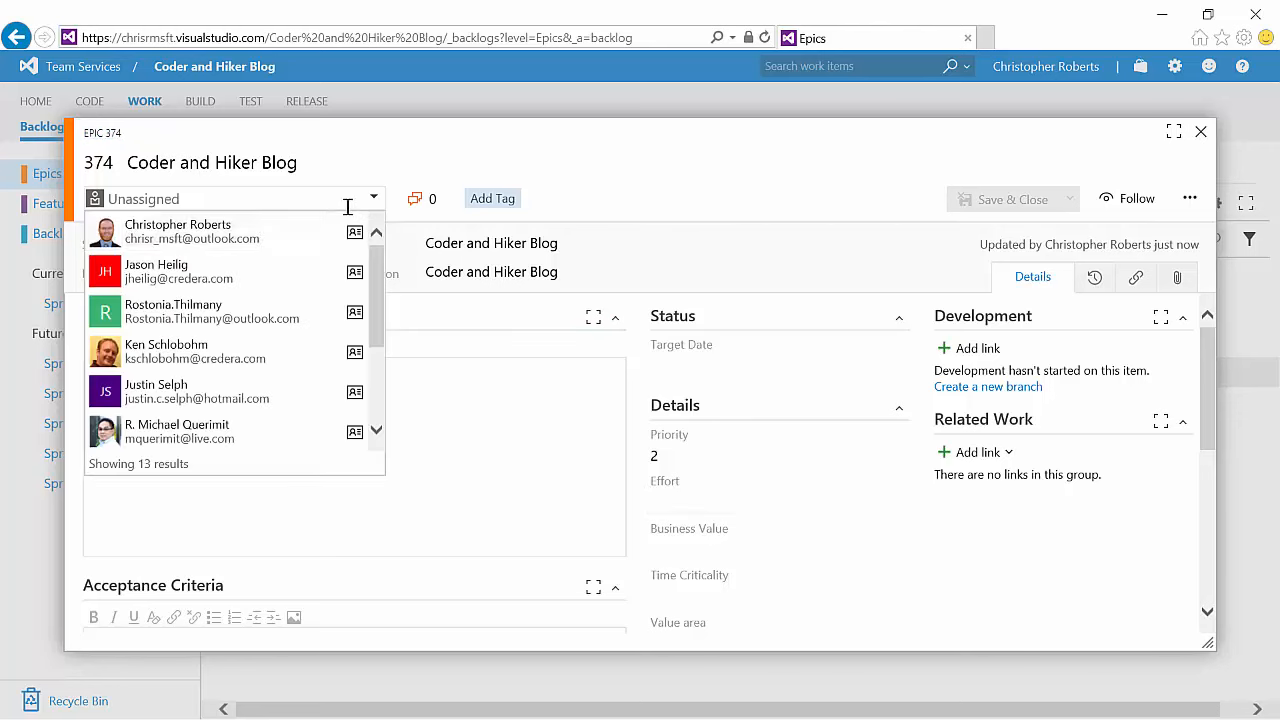
{"action": "left_click", "coordinate": [289, 240]}
{"action": "left_click", "coordinate": [330, 246]}
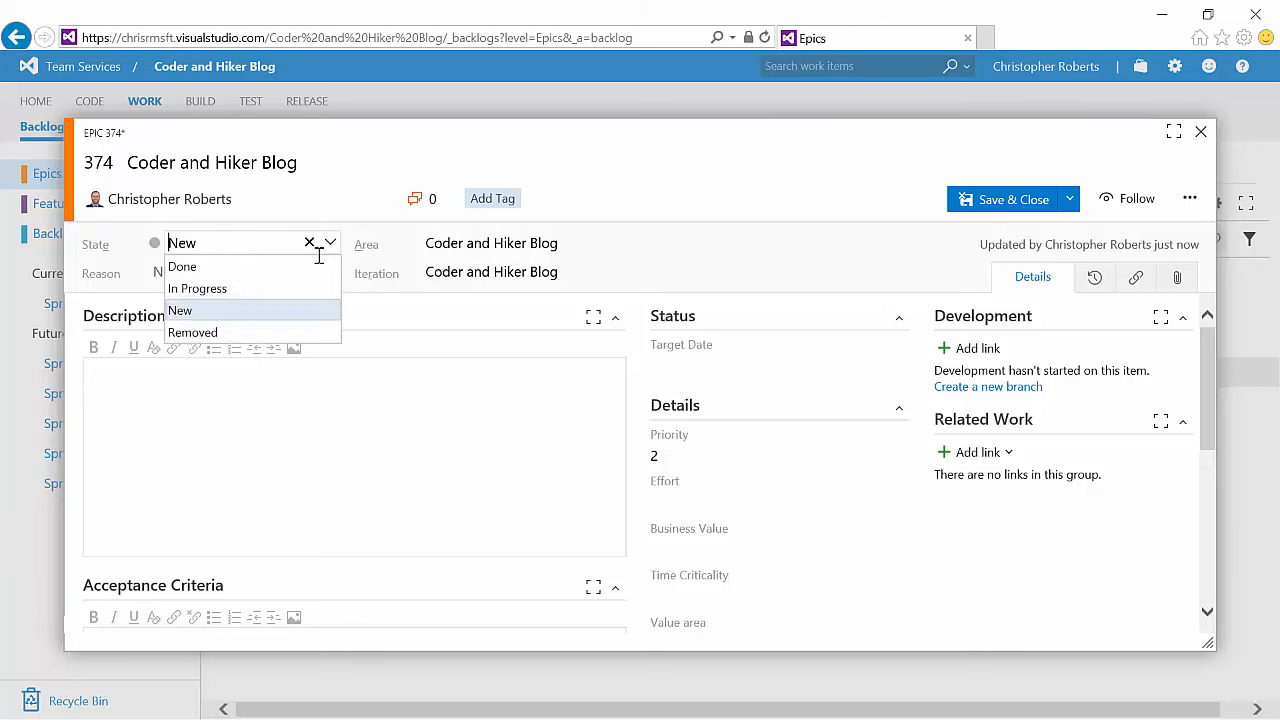
{"action": "left_click", "coordinate": [272, 288]}
{"action": "left_click", "coordinate": [1013, 200]}
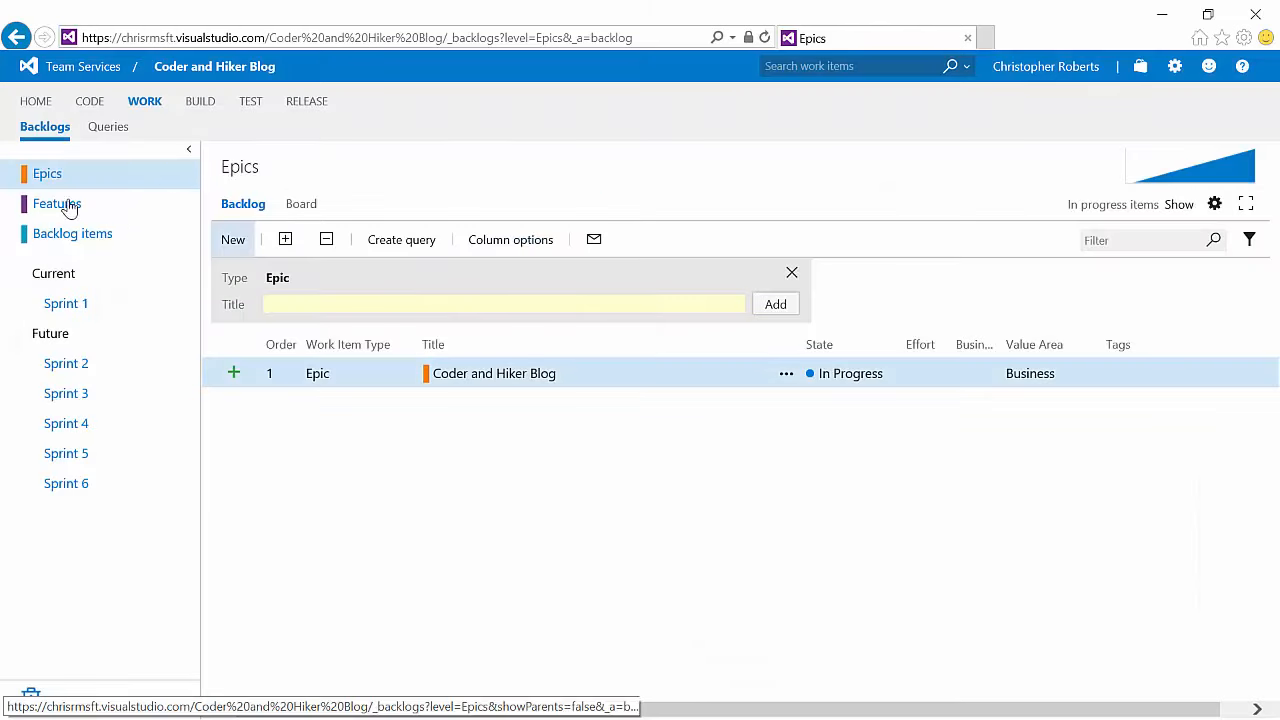
Step: Map the Site Registration and Blog Posts features to the Coder and Hiker Blog epic
{"action": "left_click", "coordinate": [55, 205]}
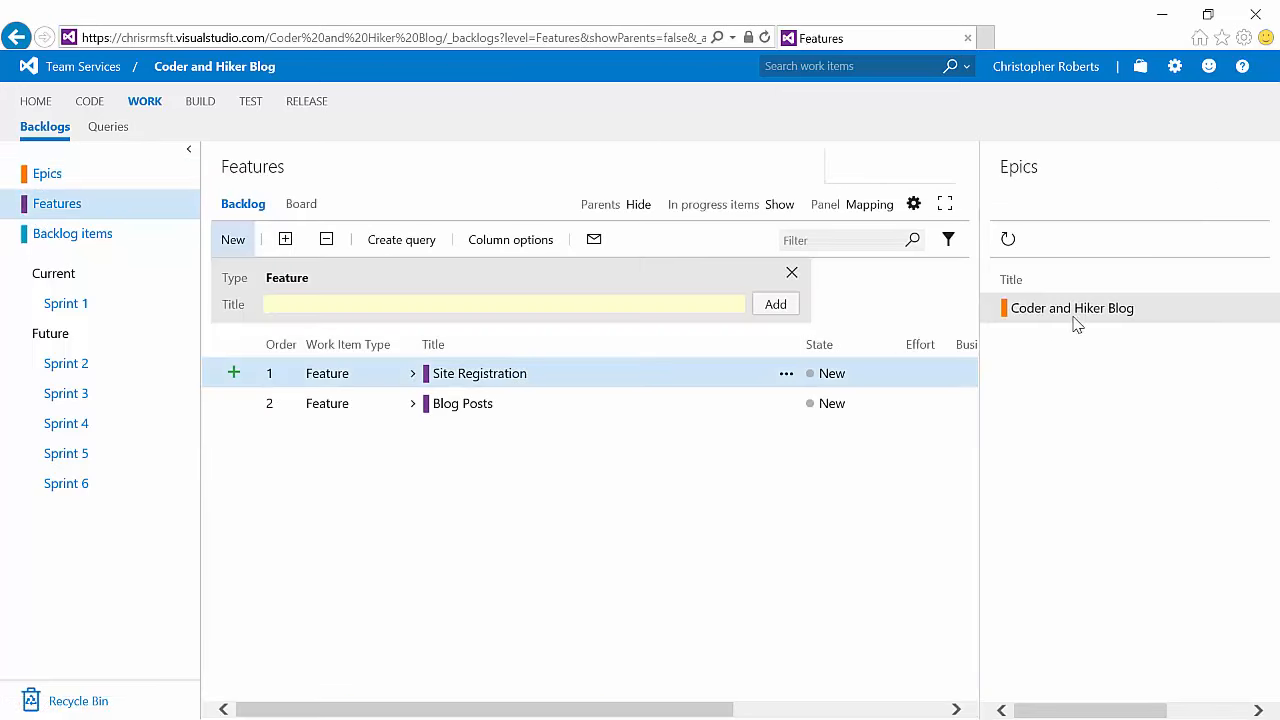
{"action": "left_click", "coordinate": [452, 403], "text": "shift"}
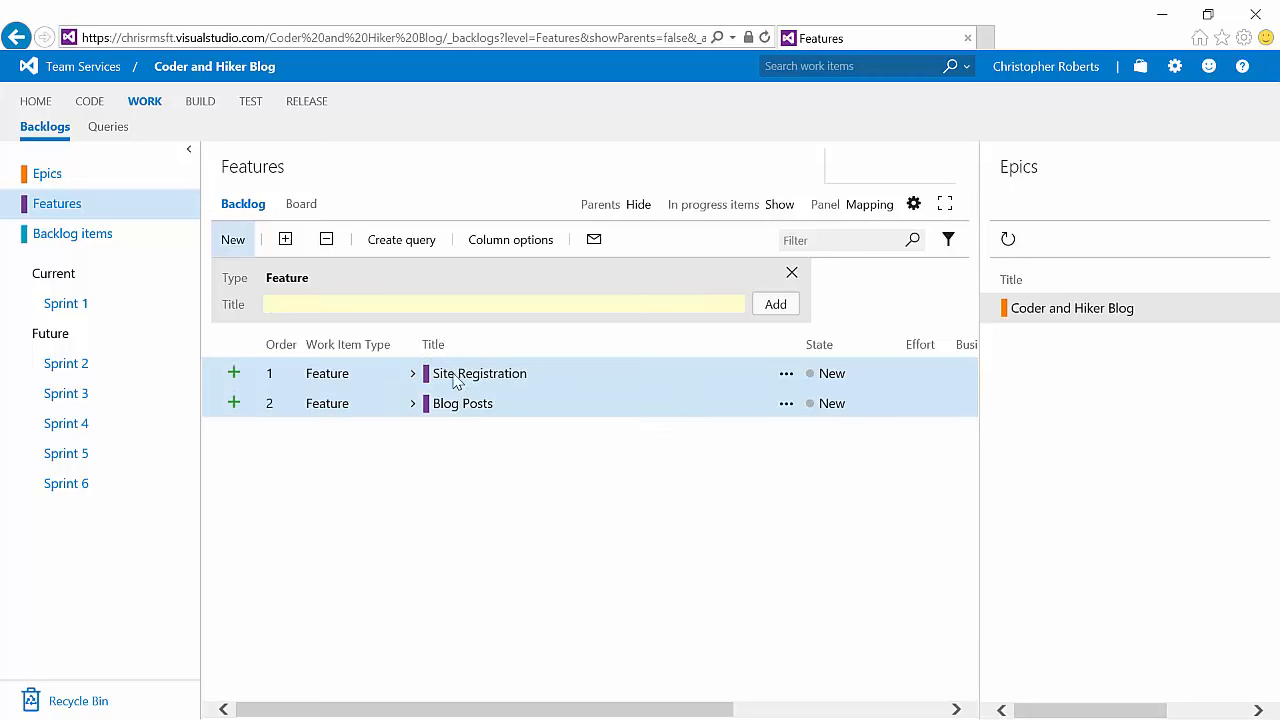
{"action": "left_click_drag", "start_coordinate": [455, 380], "coordinate": [1072, 310]}
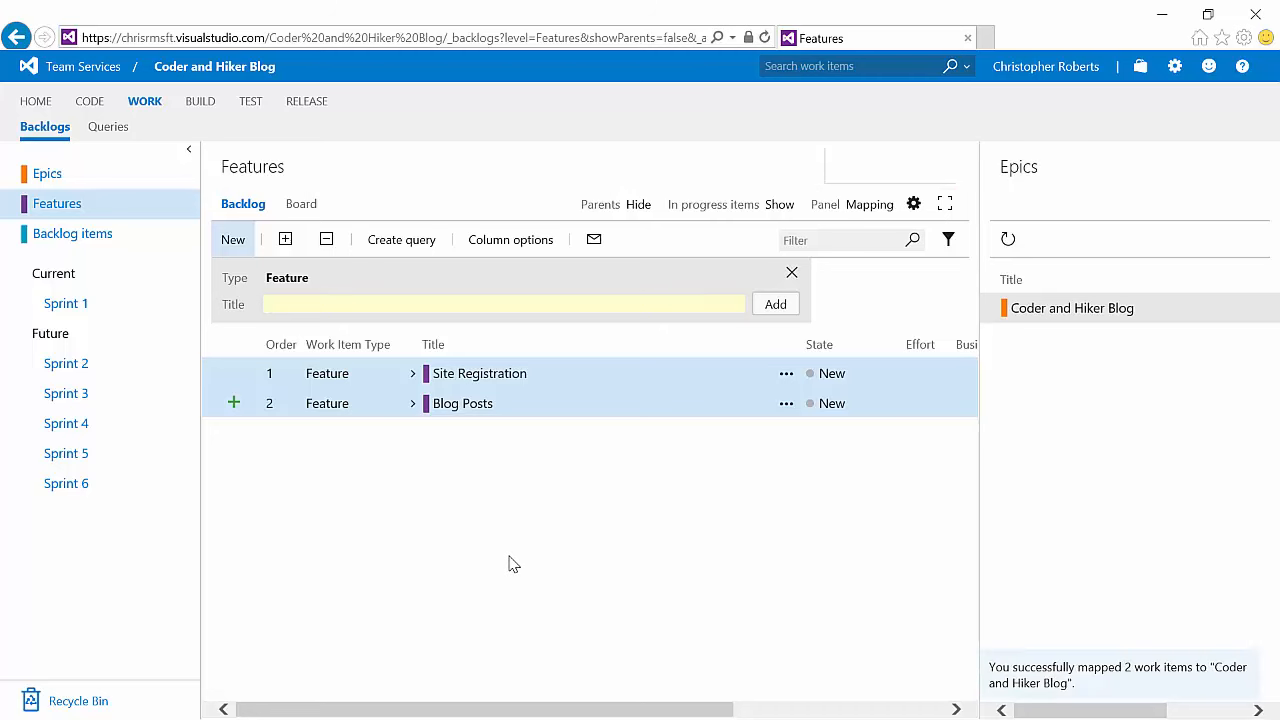
Step: Expand the epic and both features in the Epics backlog to review the hierarchy
{"action": "left_click", "coordinate": [52, 175]}
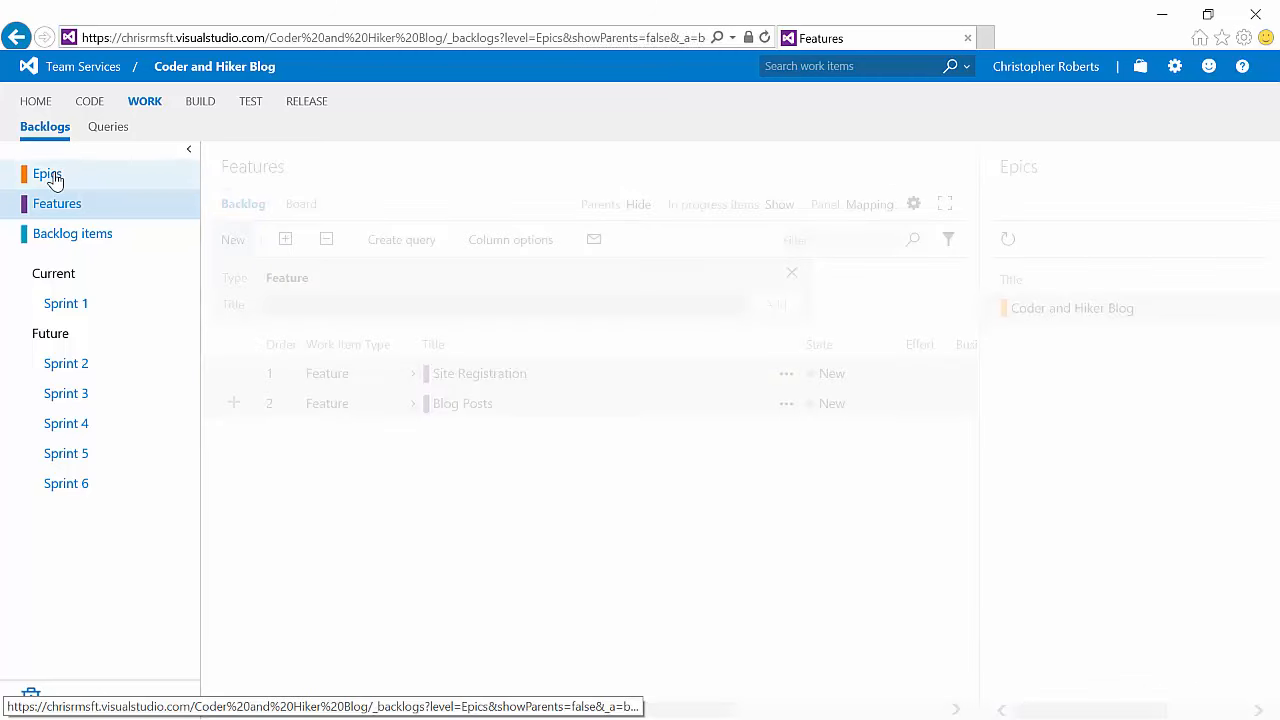
{"action": "left_click", "coordinate": [412, 374]}
{"action": "left_click", "coordinate": [428, 403]}
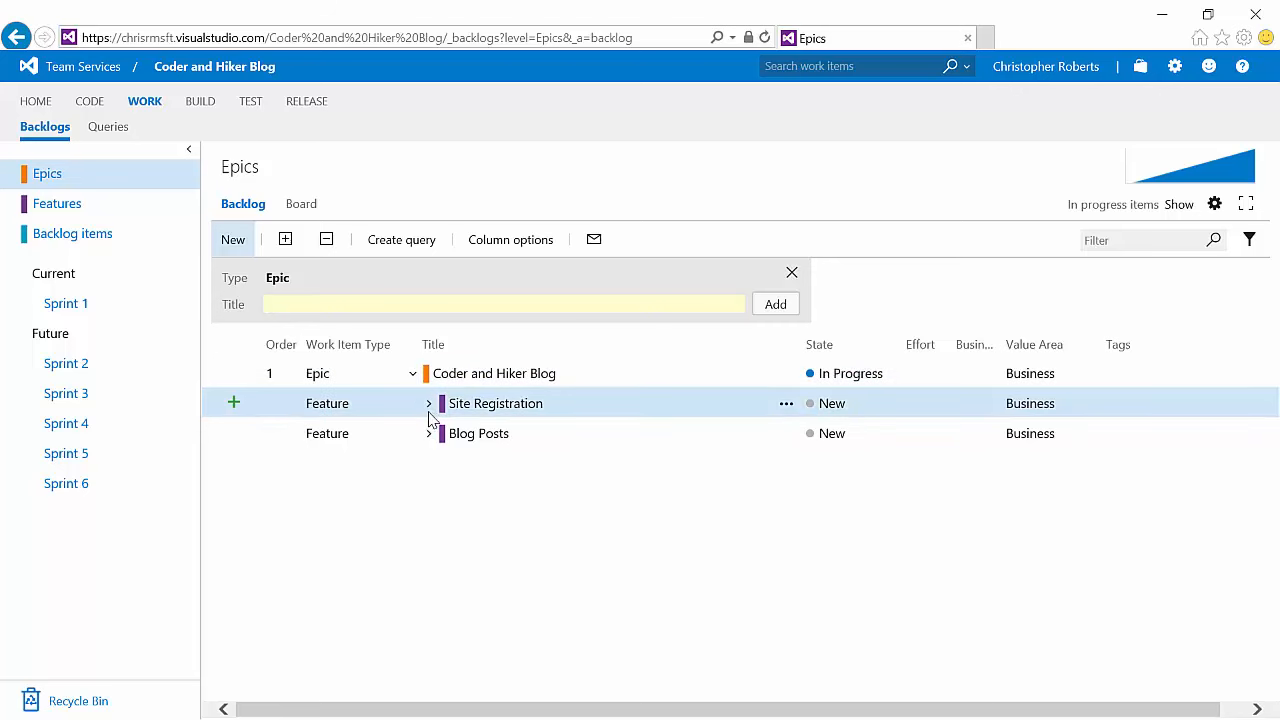
{"action": "left_click", "coordinate": [428, 464]}
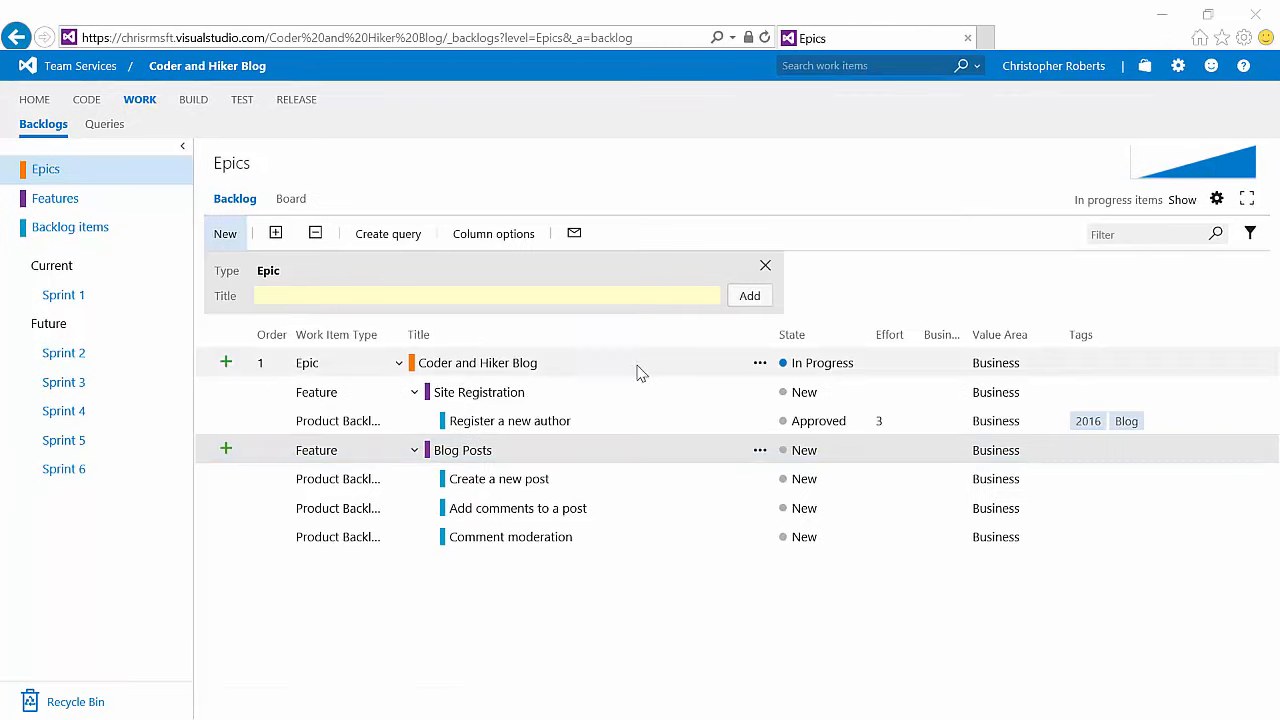
Step: Create a new flat query with a State clause using Does Not Contain and values Removed, Done
{"action": "left_click", "coordinate": [103, 124]}
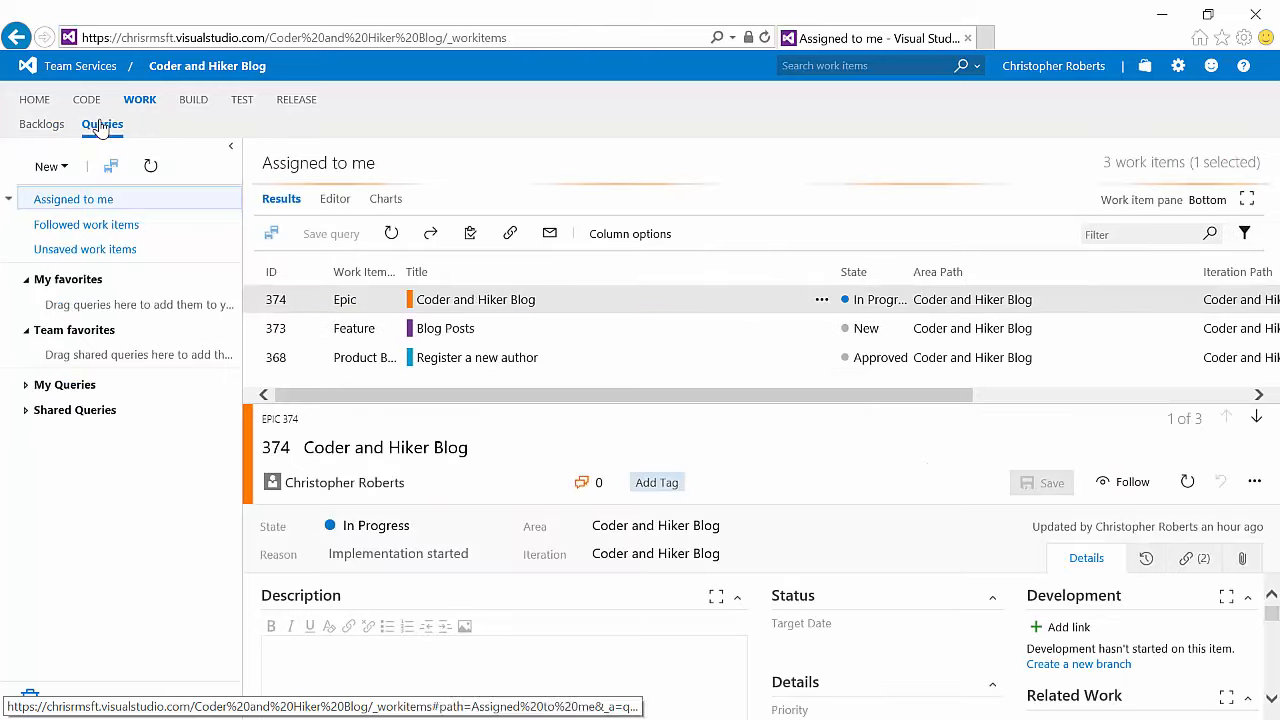
{"action": "left_click", "coordinate": [52, 166]}
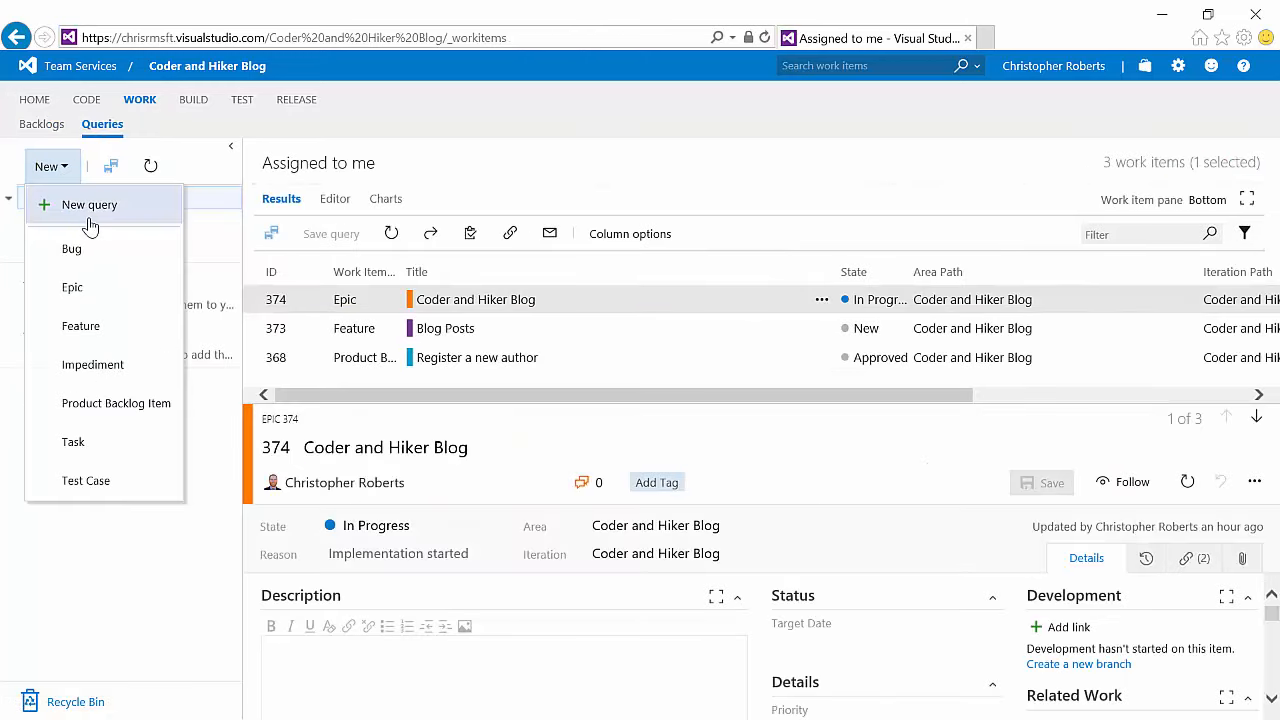
{"action": "left_click", "coordinate": [133, 214]}
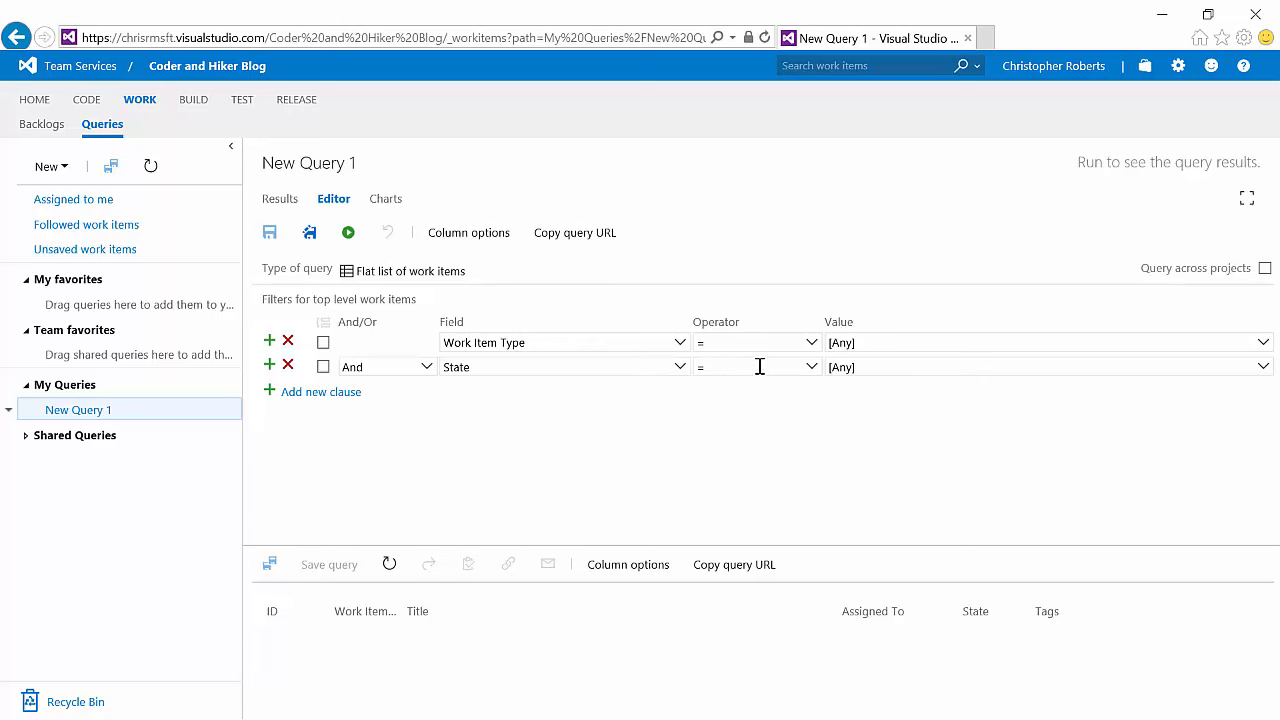
{"action": "left_click", "coordinate": [812, 368]}
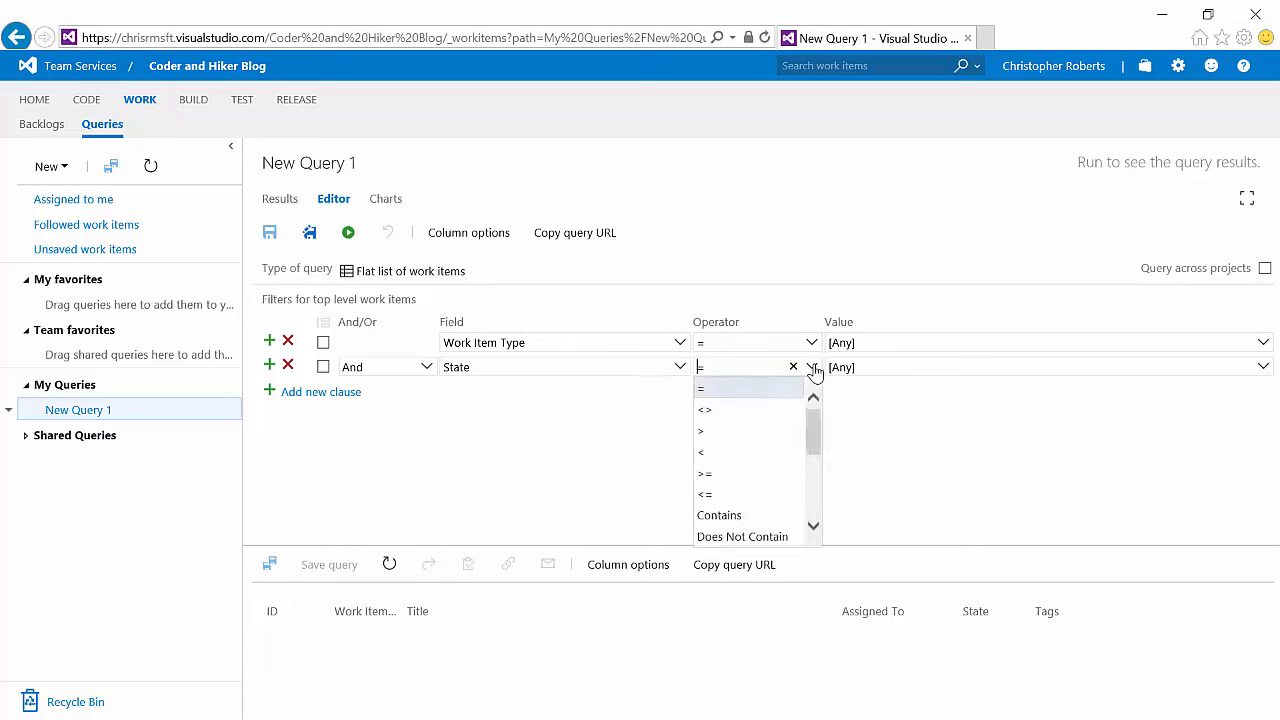
{"action": "left_click", "coordinate": [755, 538]}
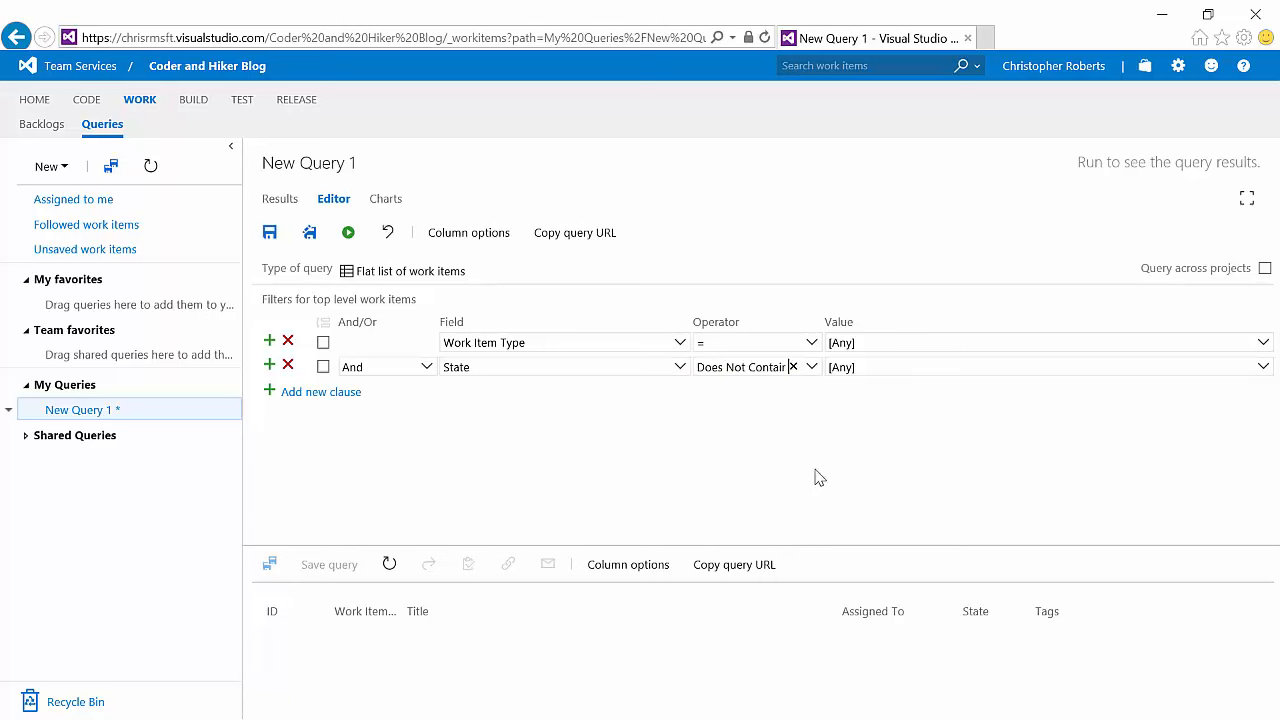
{"action": "left_click", "coordinate": [835, 367]}
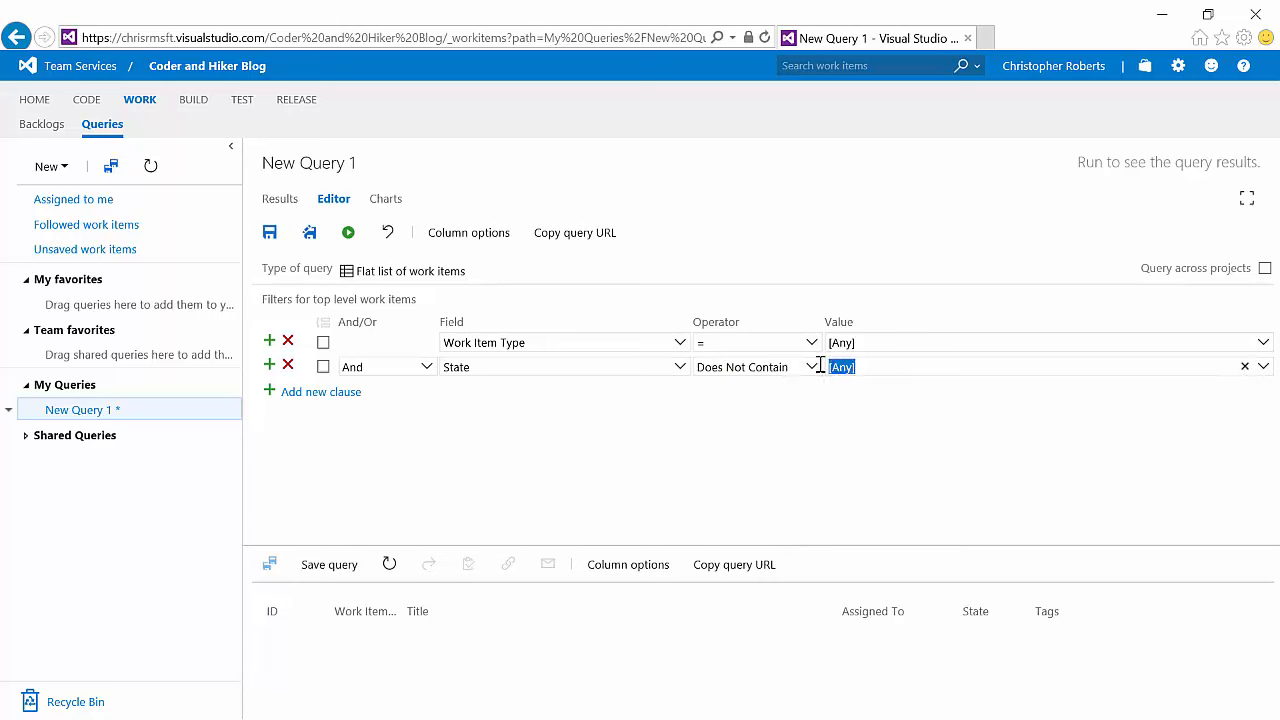
{"action": "type", "text": "Removed, Done"}
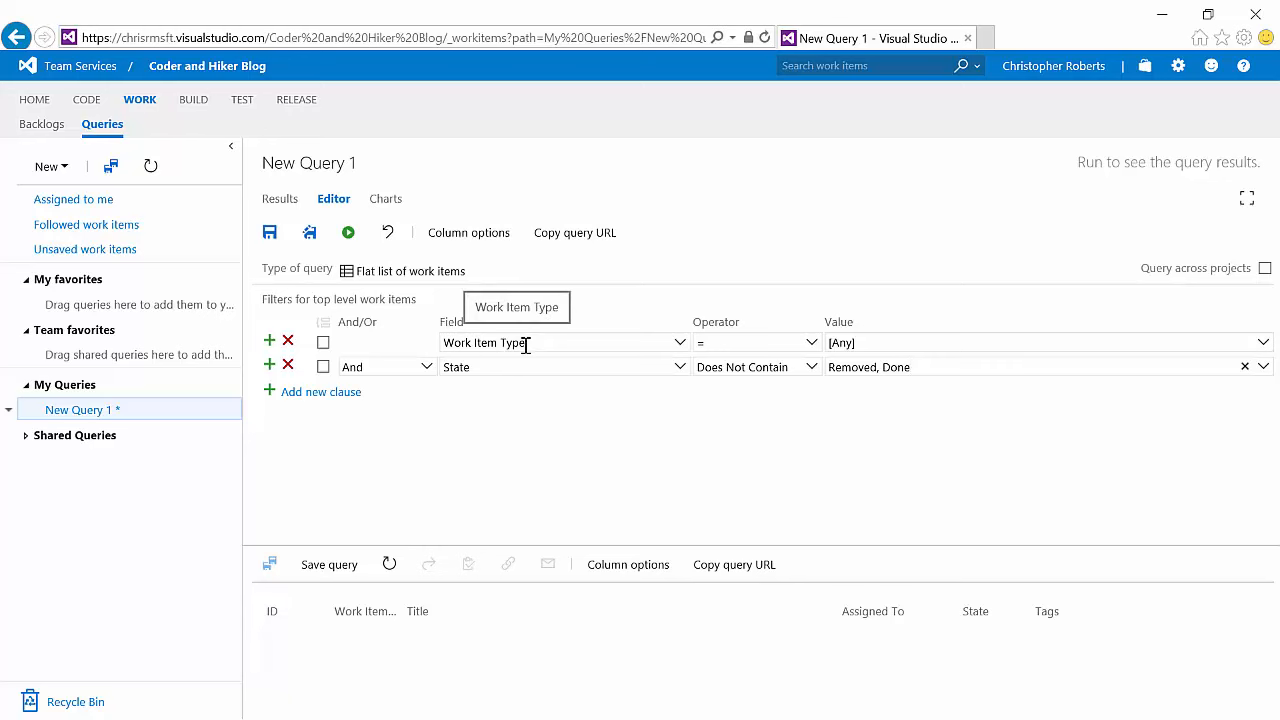
{"action": "left_click", "coordinate": [1262, 346]}
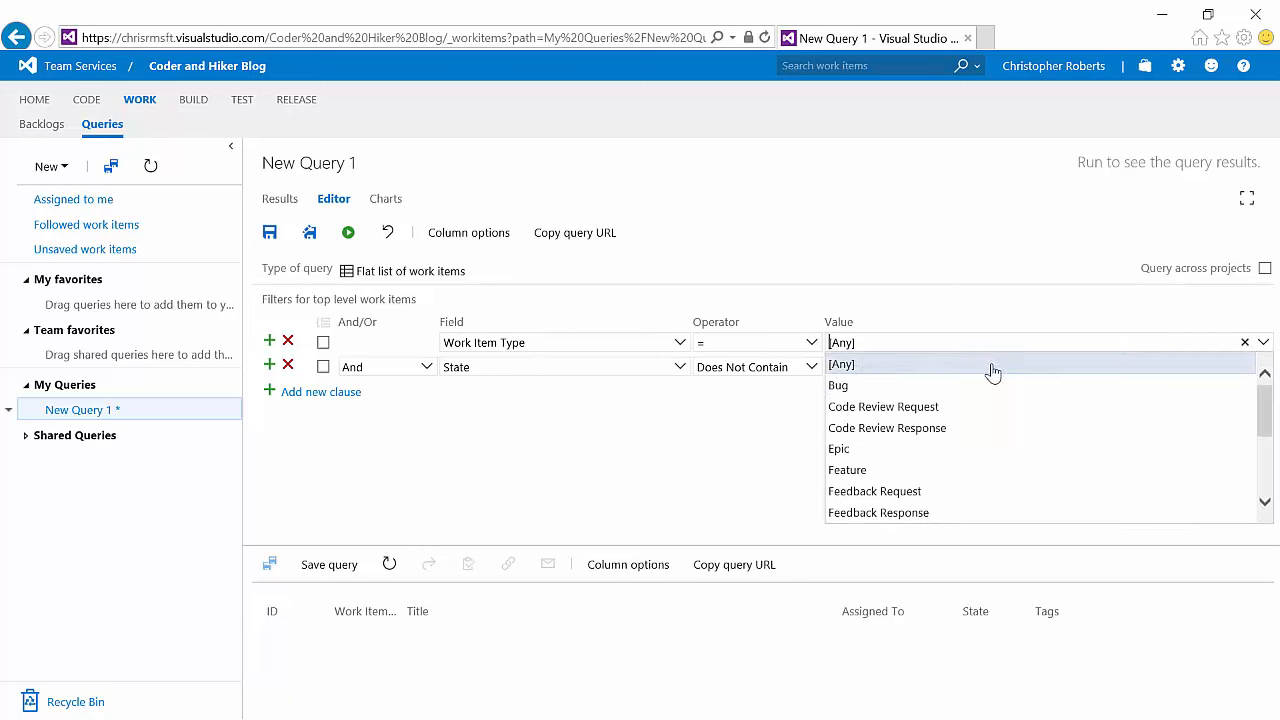
Step: Save the query as Active Epics in the Shared Queries folder
{"action": "left_click", "coordinate": [309, 232]}
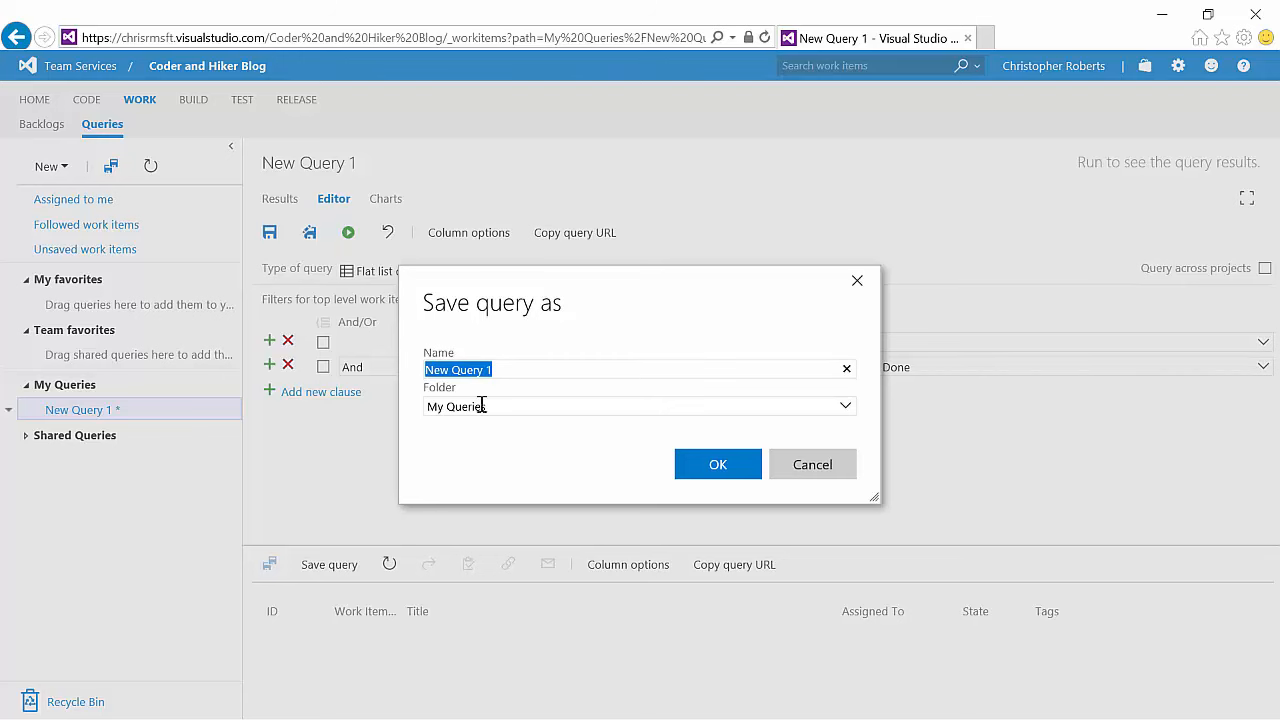
{"action": "left_click", "coordinate": [850, 405]}
{"action": "left_click", "coordinate": [540, 451]}
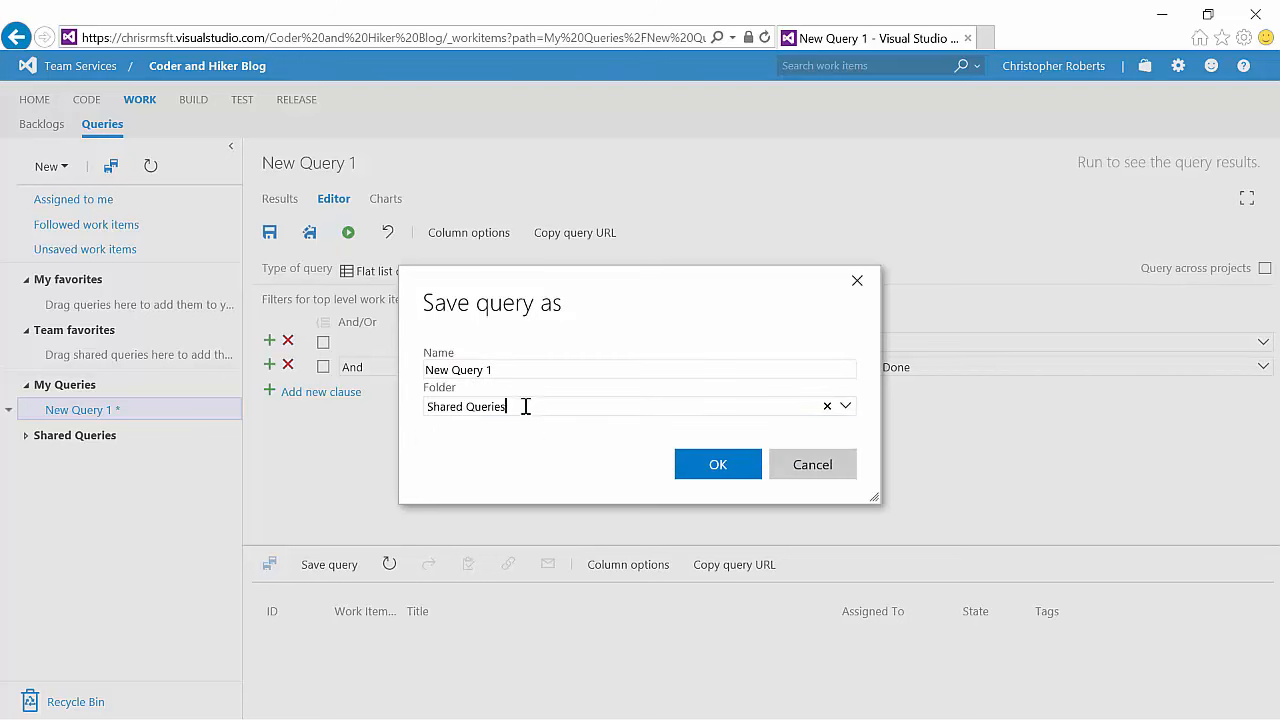
{"action": "left_click", "coordinate": [515, 372]}
{"action": "left_click_drag", "start_coordinate": [515, 372], "coordinate": [399, 373]}
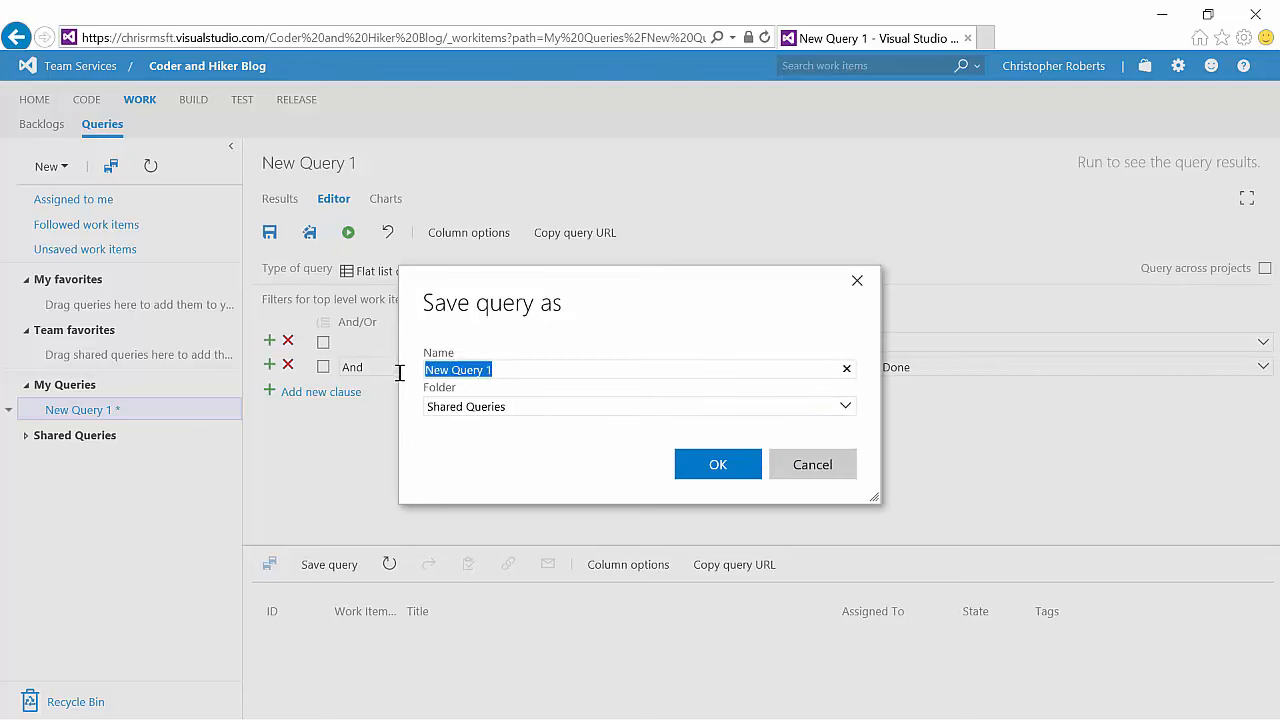
{"action": "type", "text": "Active Epics"}
{"action": "left_click", "coordinate": [692, 468]}
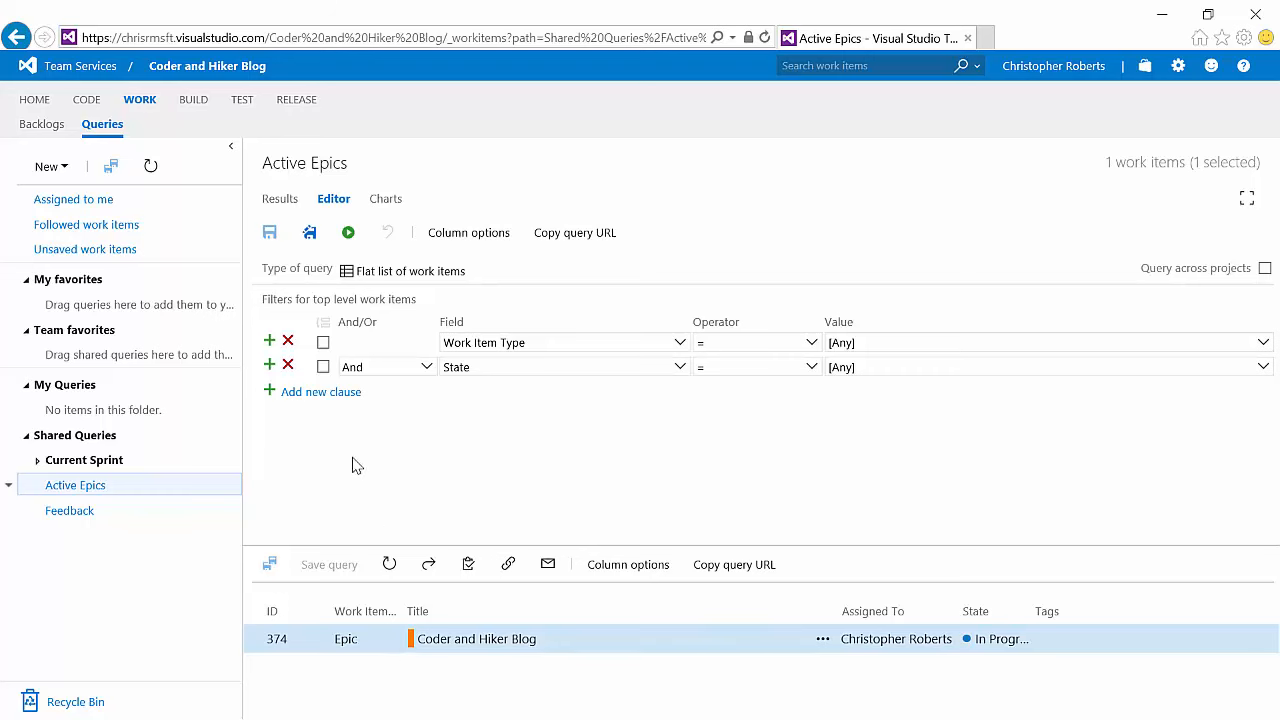
Step: Show the query results and move the work item pane to the right
{"action": "left_click", "coordinate": [279, 200]}
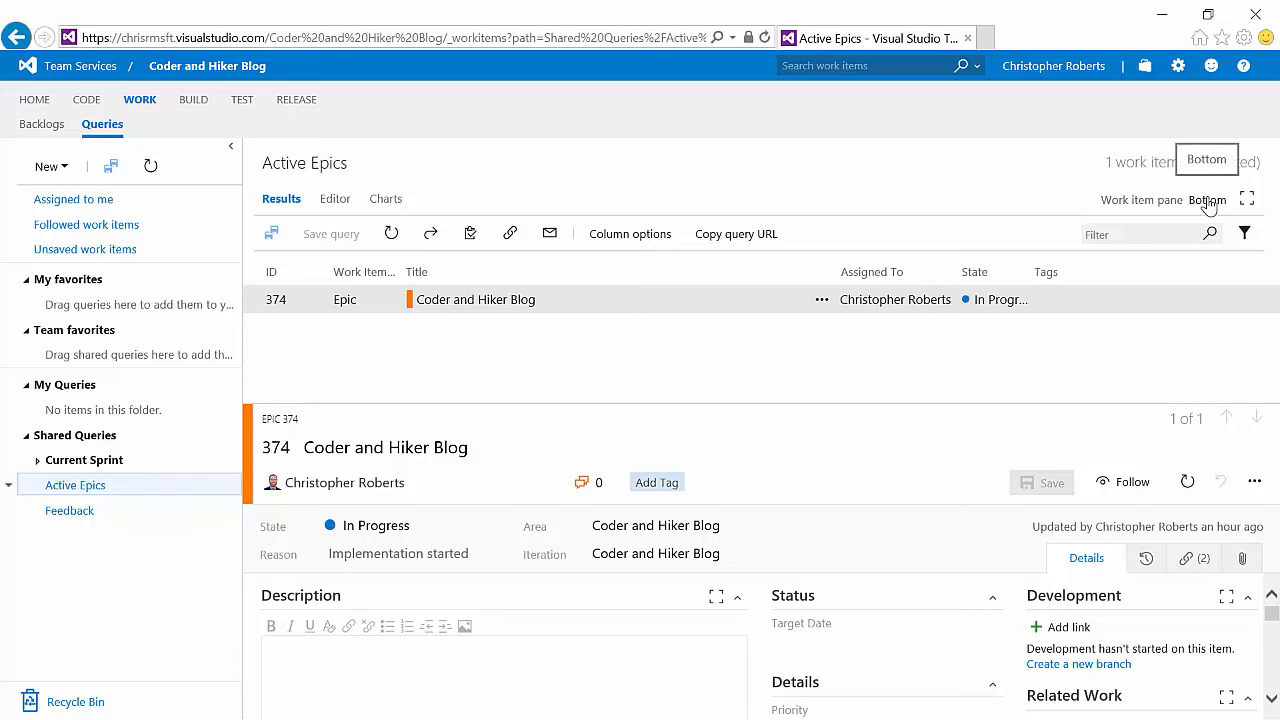
{"action": "left_click", "coordinate": [1208, 200]}
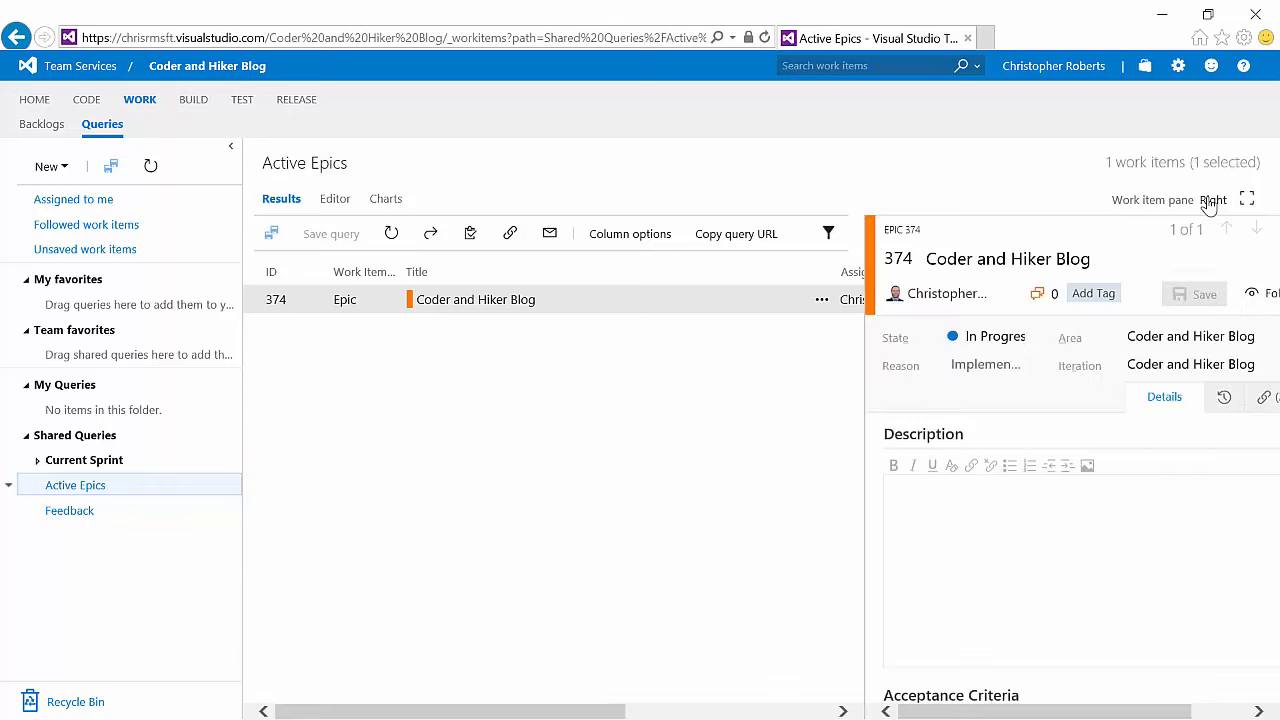
Step: Remove the Work Item Type and Assigned To columns from the query results' column options
{"action": "left_click", "coordinate": [230, 151]}
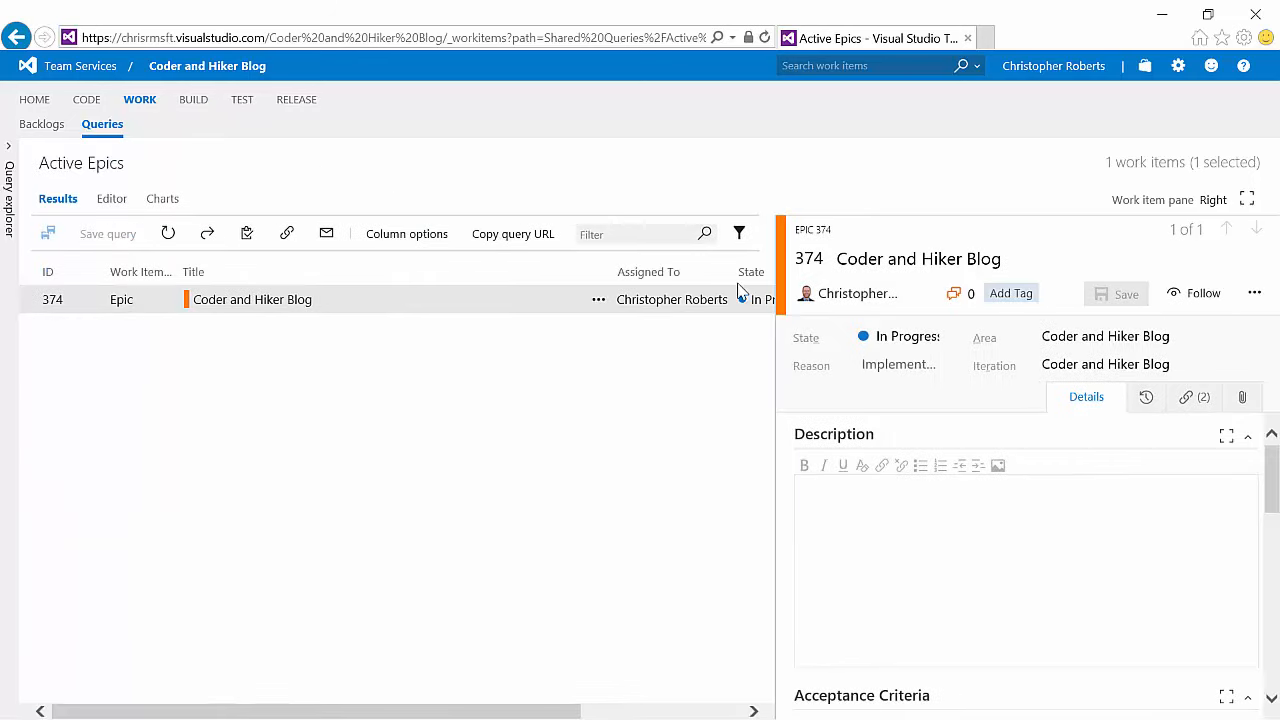
{"action": "left_click", "coordinate": [400, 242]}
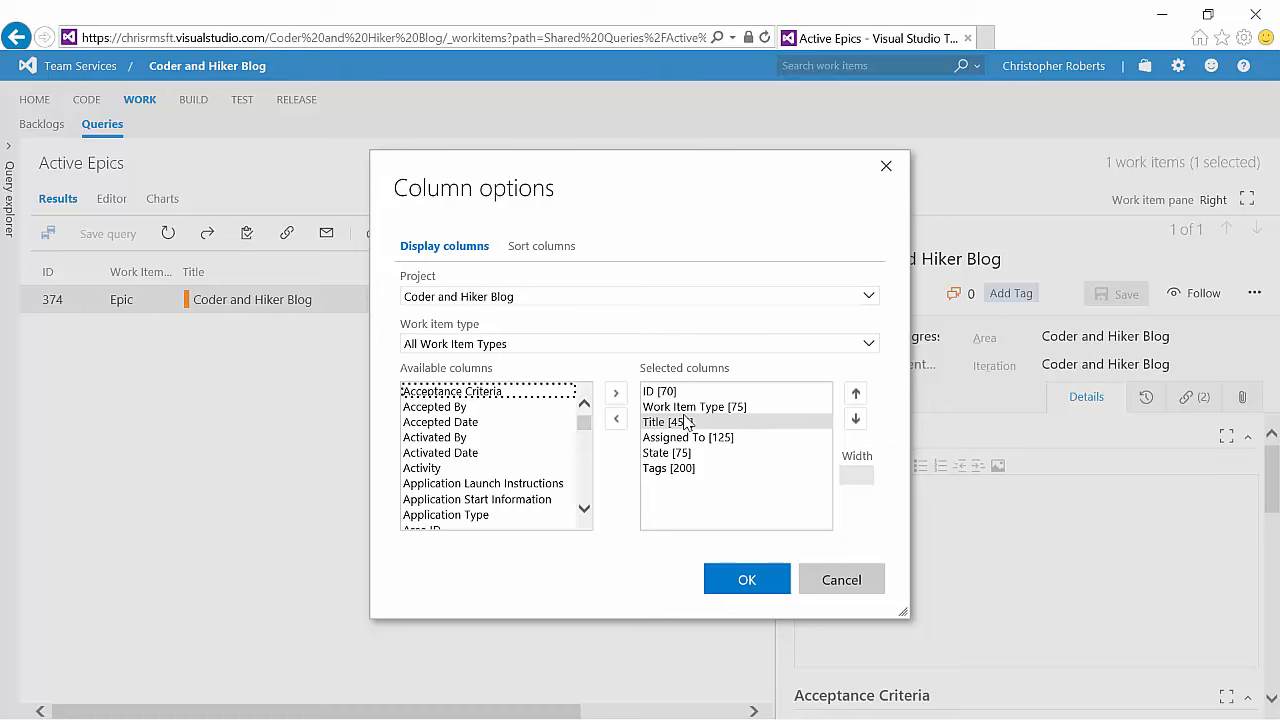
{"action": "left_click", "coordinate": [684, 408]}
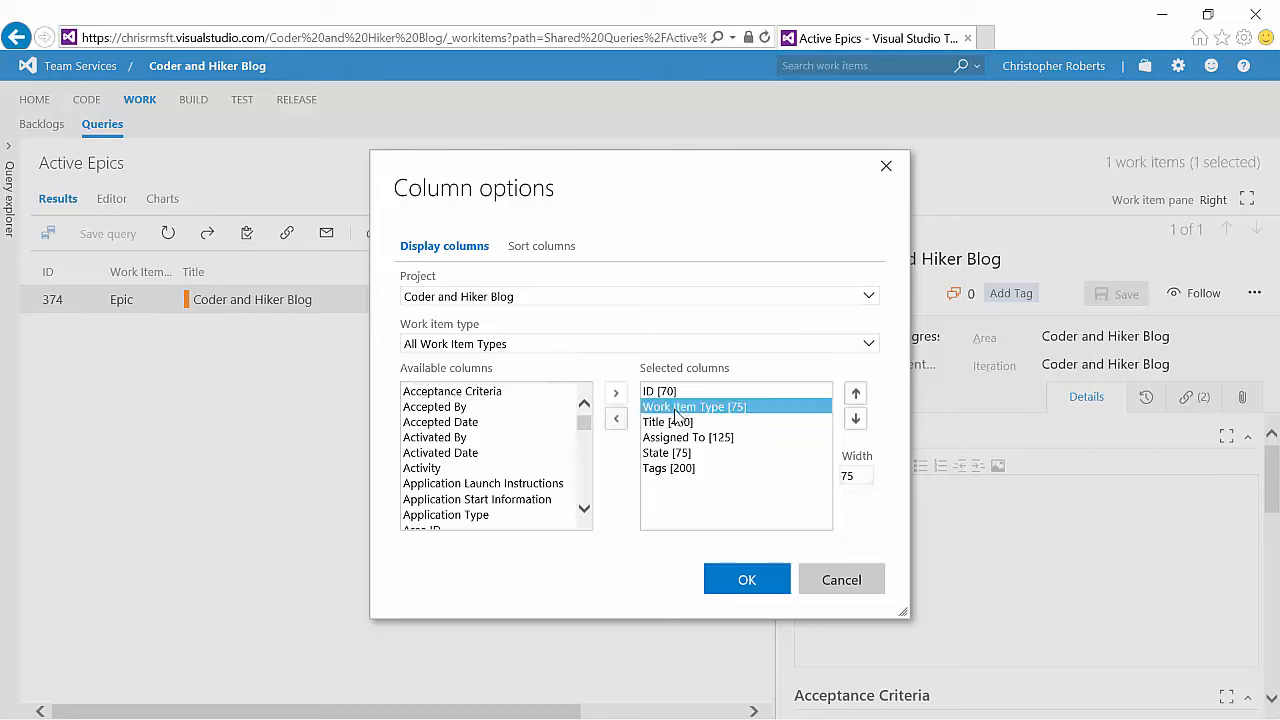
{"action": "left_click", "coordinate": [617, 420]}
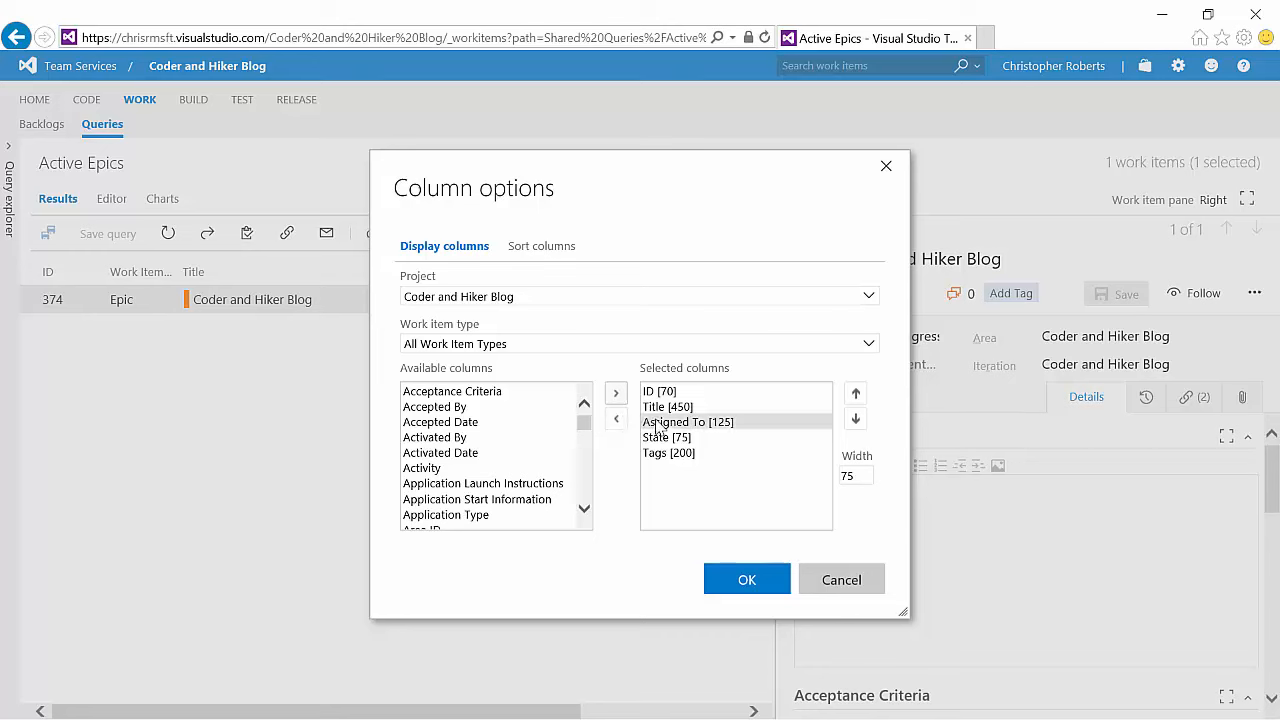
{"action": "left_click", "coordinate": [645, 424]}
{"action": "left_click", "coordinate": [616, 420]}
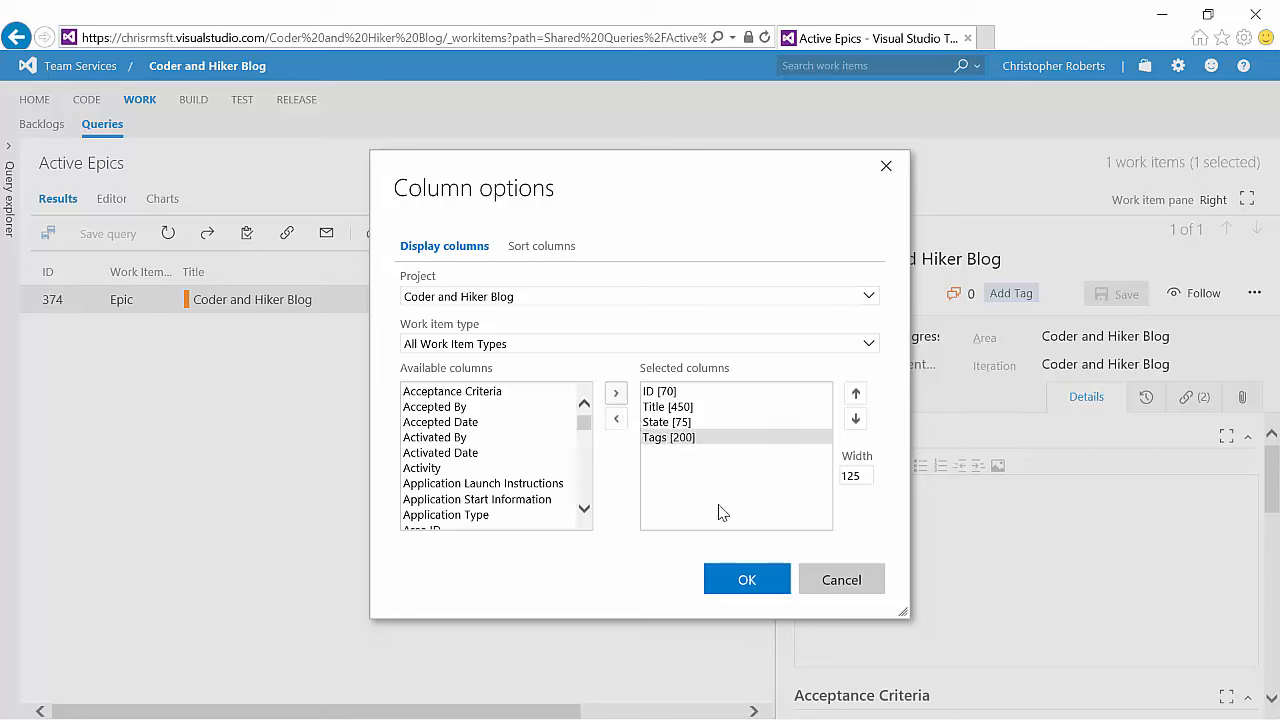
{"action": "left_click", "coordinate": [747, 580]}
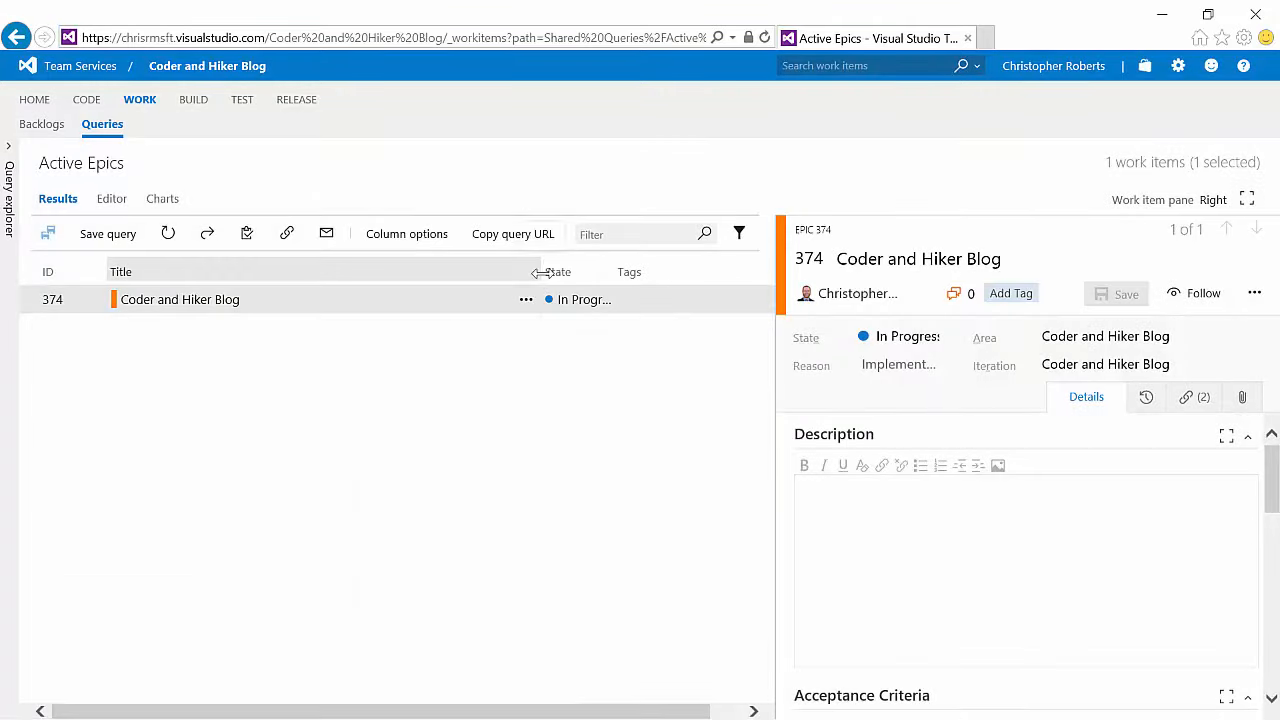
Step: Narrow the Title column and turn the work item pane off
{"action": "left_click_drag", "start_coordinate": [540, 270], "coordinate": [323, 265]}
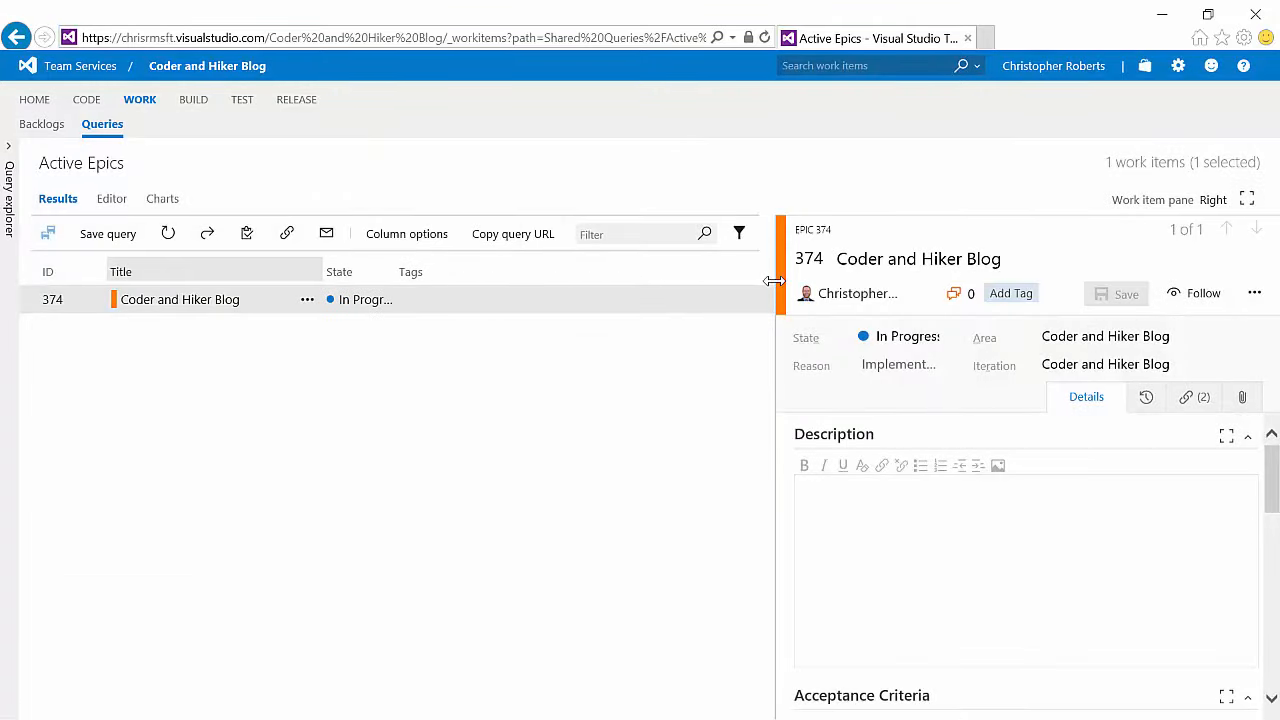
{"action": "left_click_drag", "start_coordinate": [768, 279], "coordinate": [502, 279]}
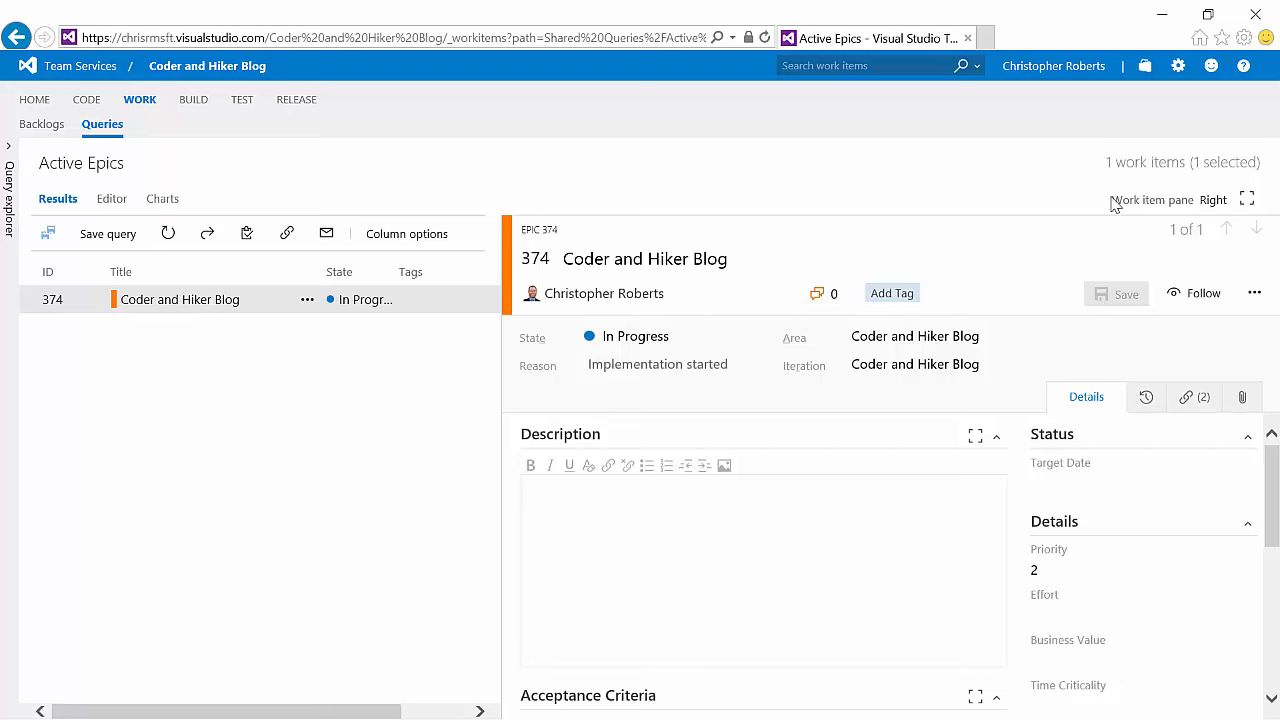
{"action": "left_click", "coordinate": [1212, 201]}
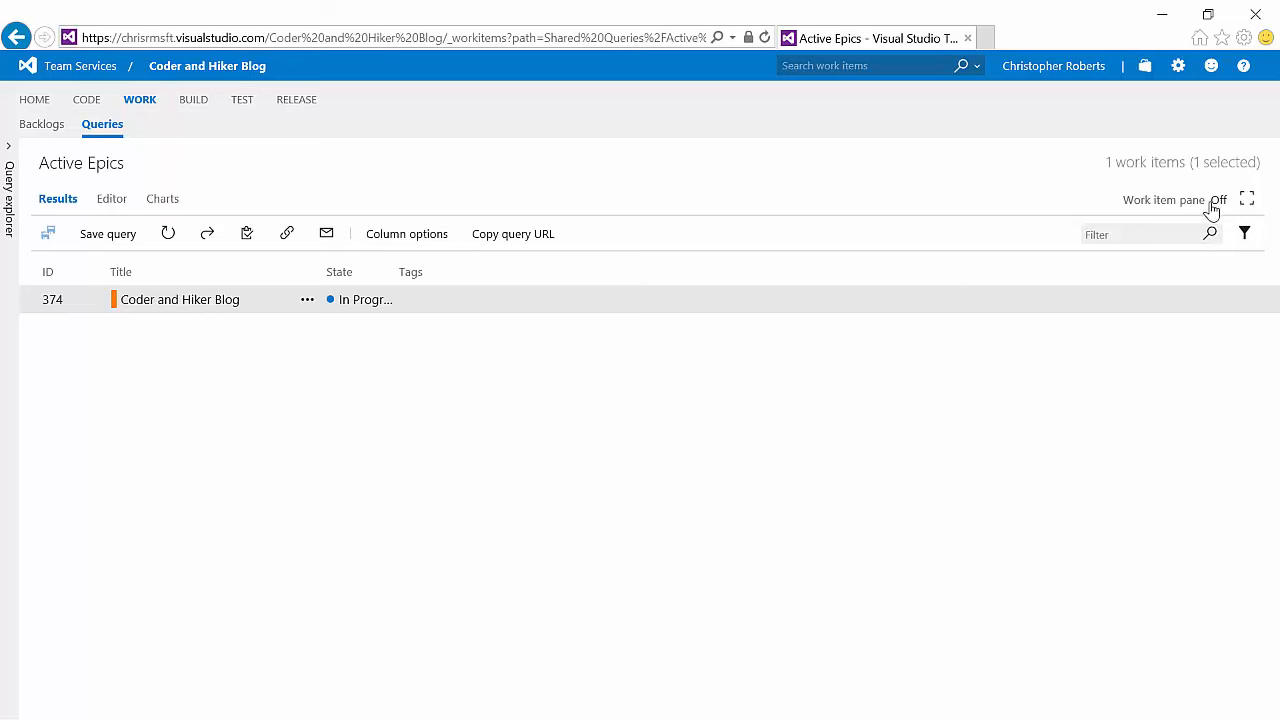
Step: Reopen the query explorer and save the modified Active Epics query
{"action": "left_click", "coordinate": [7, 157]}
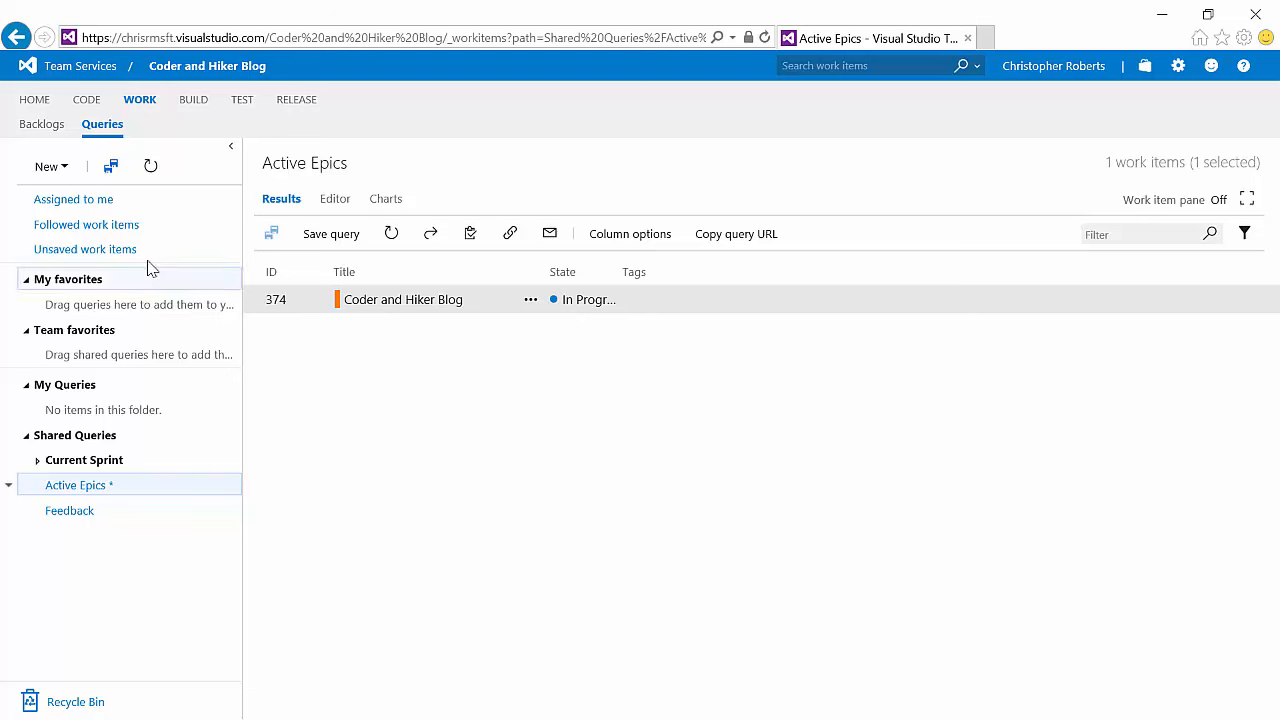
{"action": "left_click", "coordinate": [111, 174]}
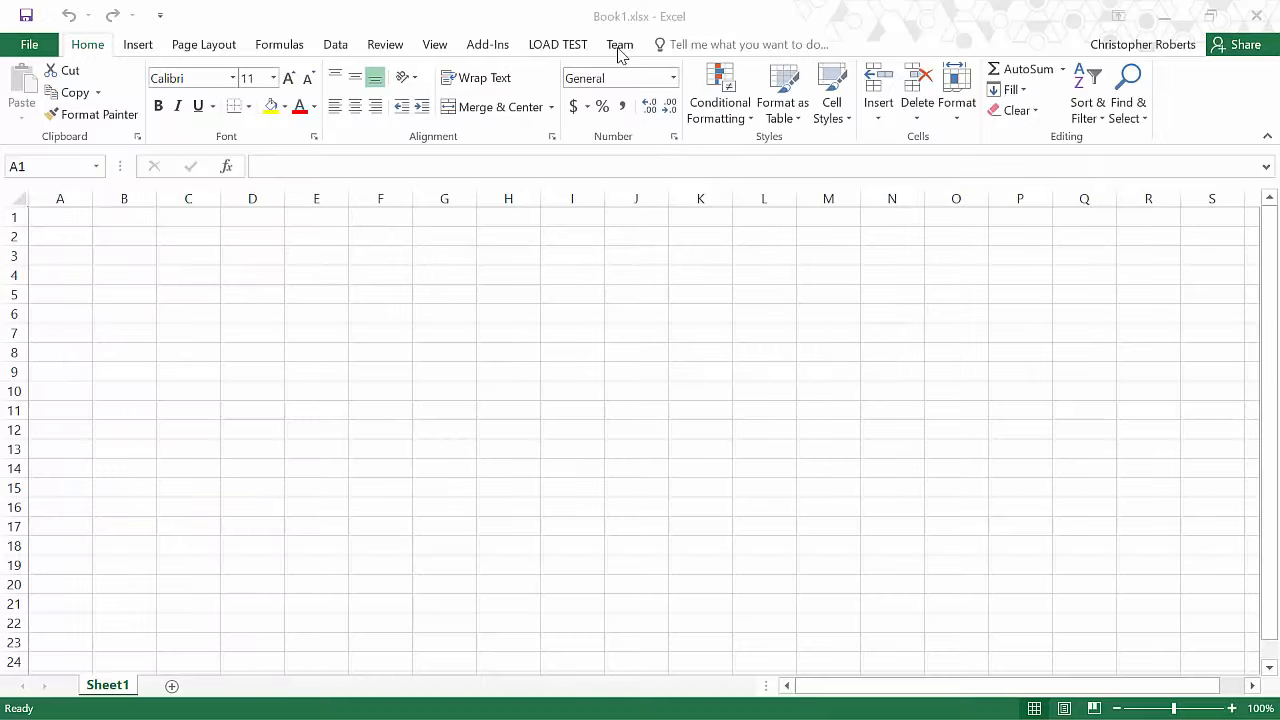
Step: Switch to Excel and connect a new Team list to the Coder and Hiker Blog team project
{"action": "left_click", "coordinate": [620, 47]}
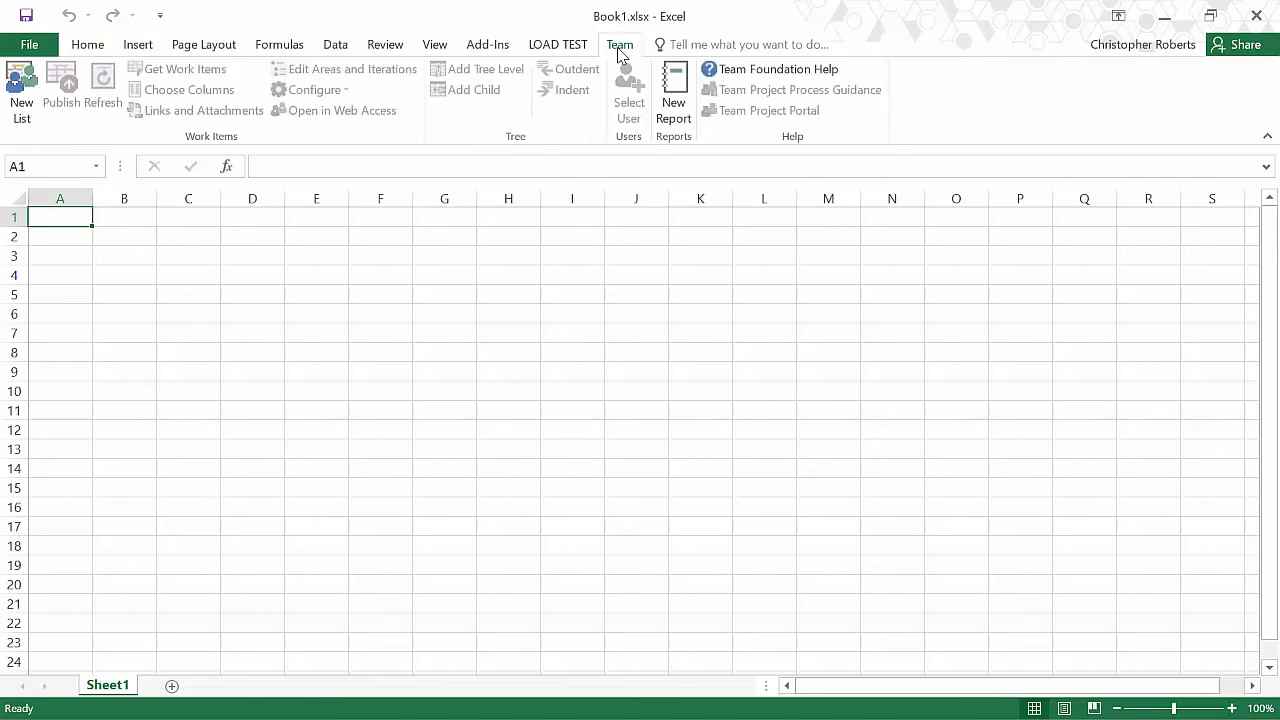
{"action": "left_click", "coordinate": [21, 105]}
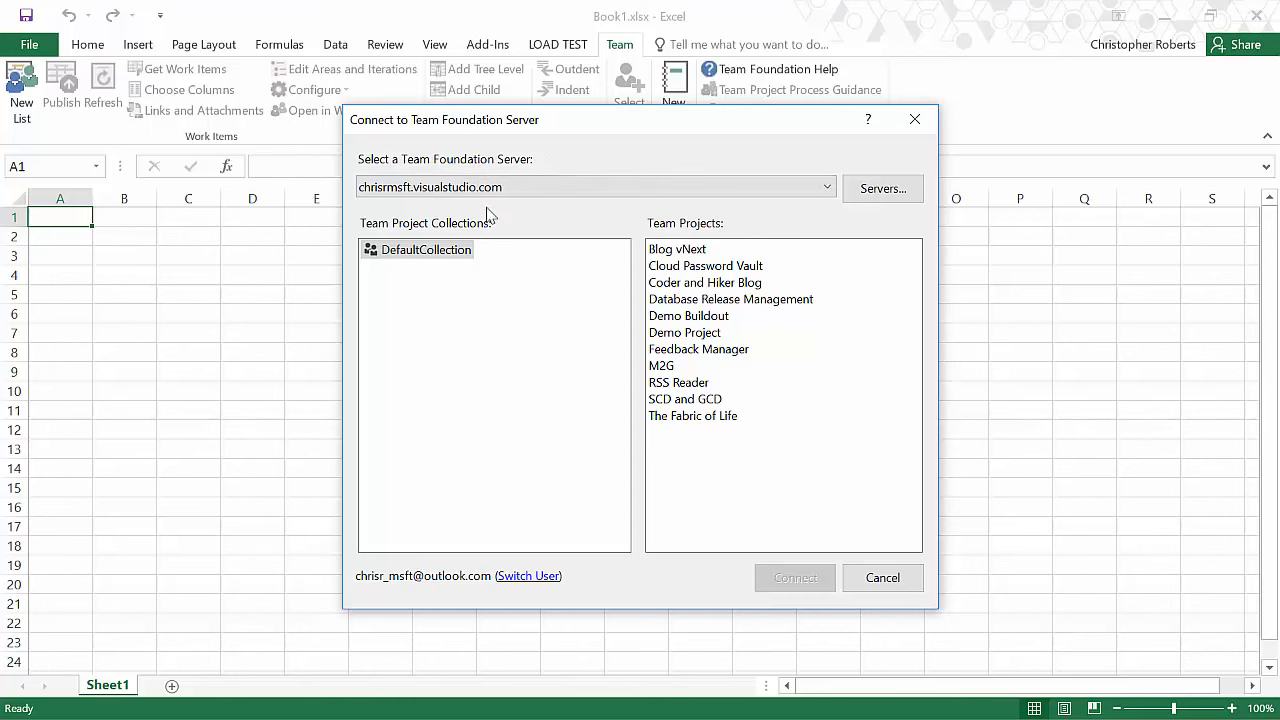
{"action": "left_click", "coordinate": [707, 285]}
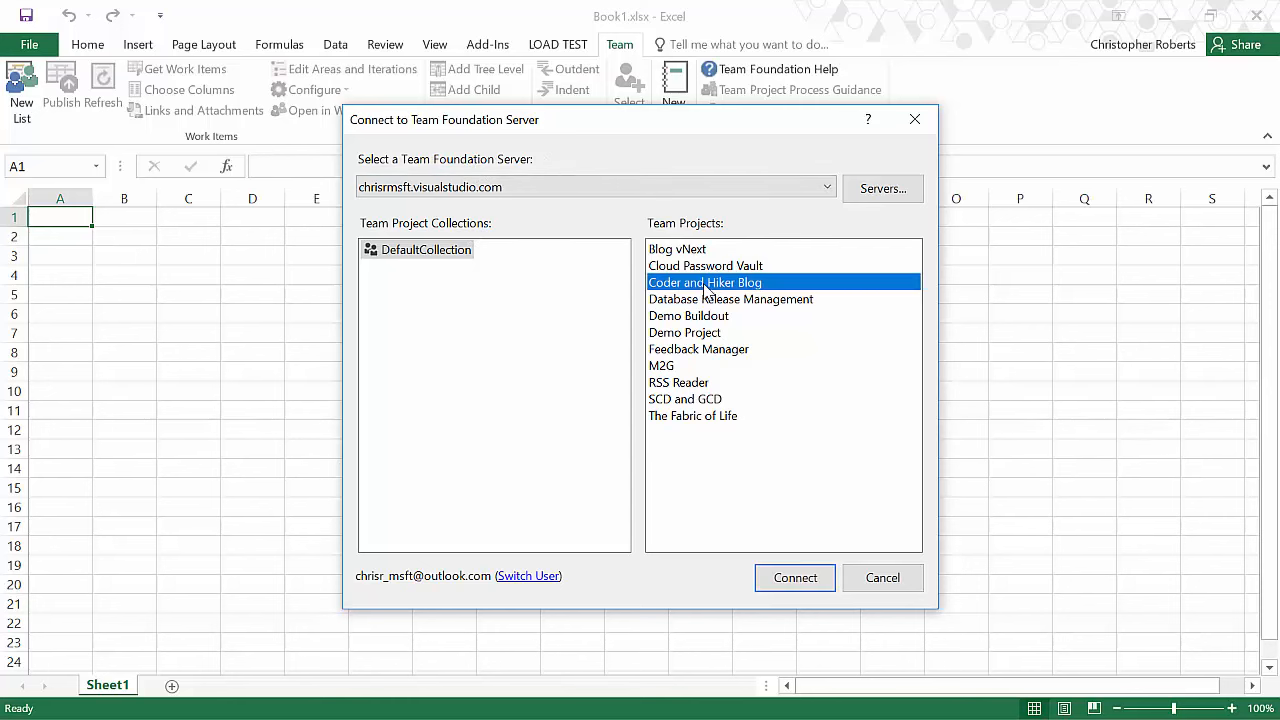
{"action": "left_click", "coordinate": [796, 577]}
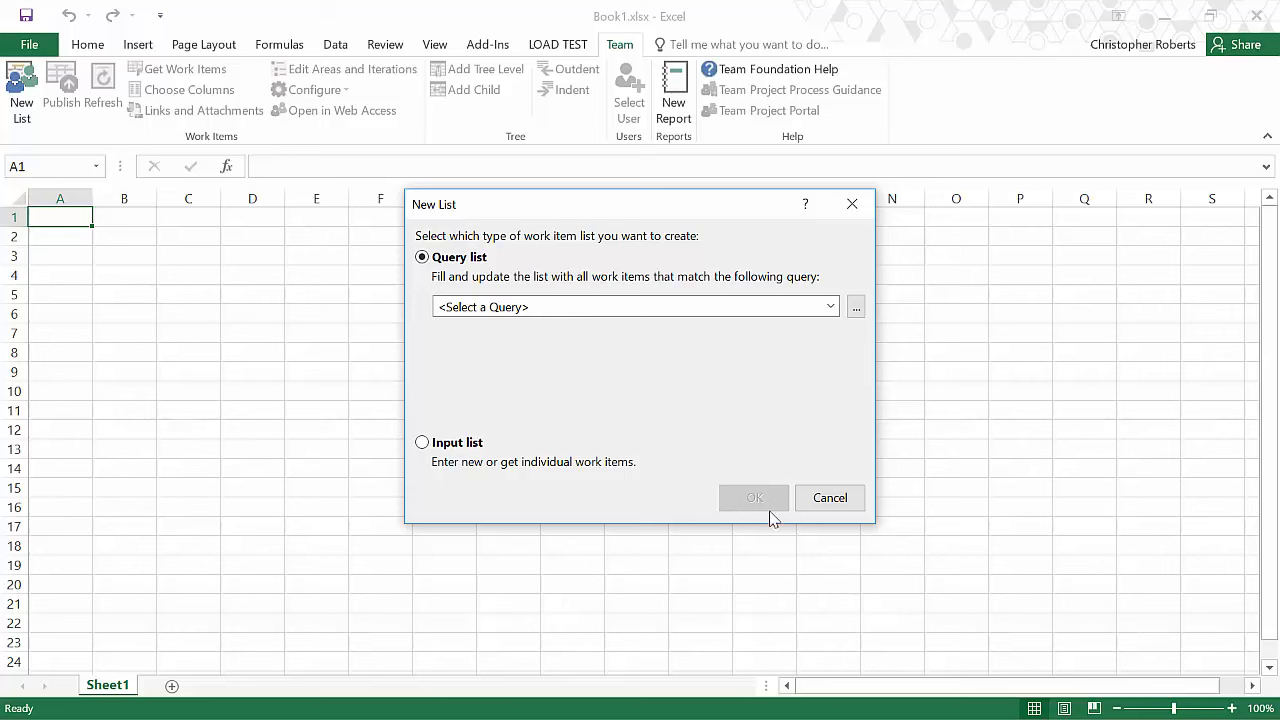
Step: Create a query list from the Active Epics query under Shared Queries
{"action": "left_click", "coordinate": [627, 311]}
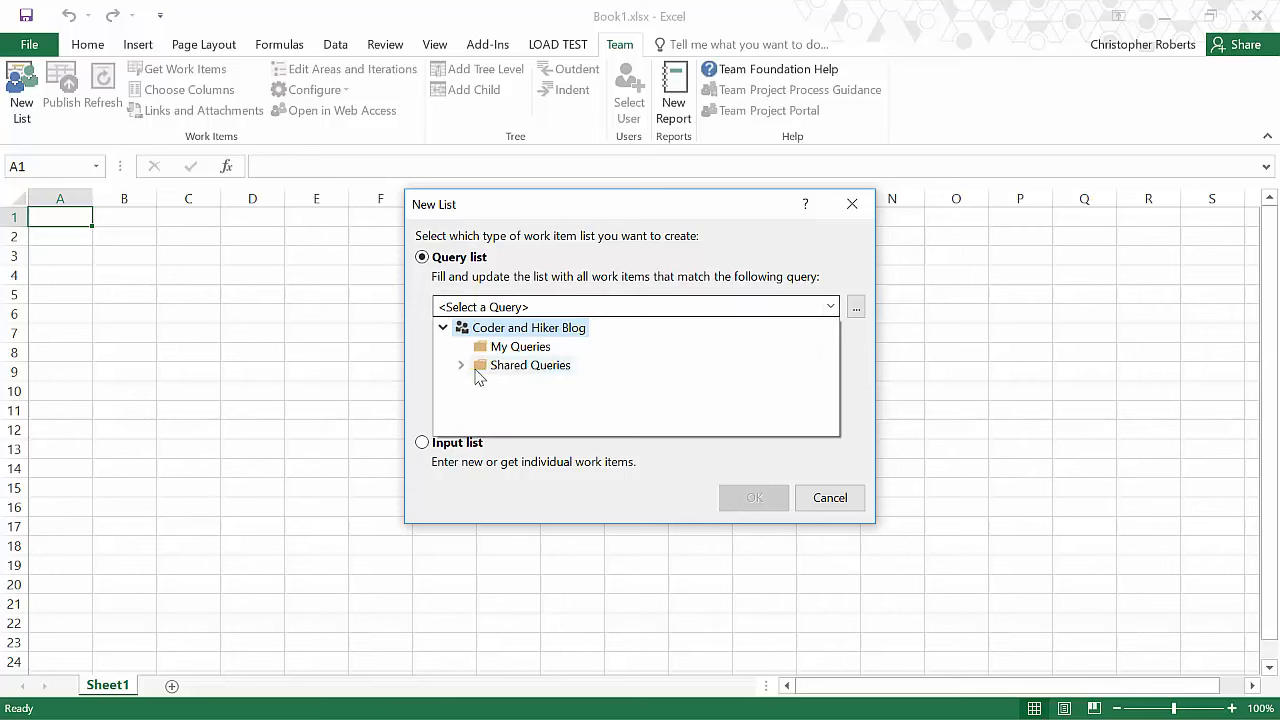
{"action": "left_click", "coordinate": [461, 365]}
{"action": "left_click", "coordinate": [538, 402]}
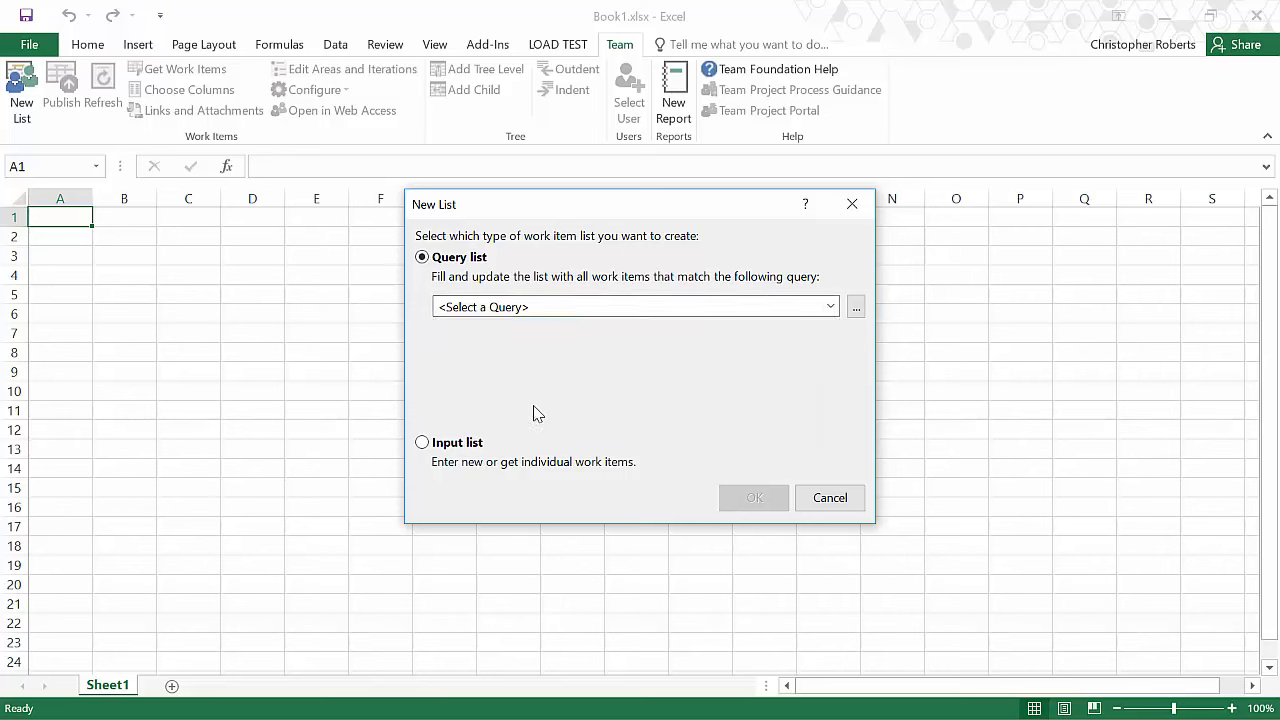
{"action": "left_click", "coordinate": [755, 498]}
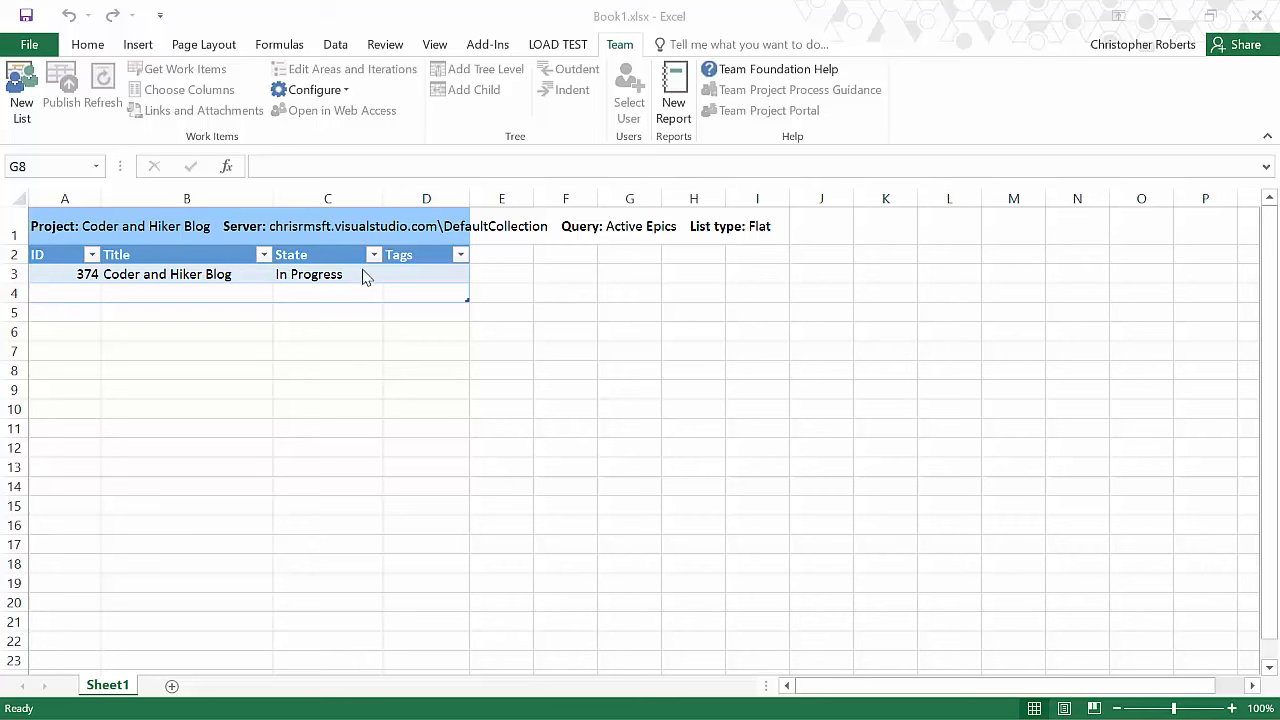
Step: Add the Work Item Type column to the work item list
{"action": "left_click", "coordinate": [155, 255]}
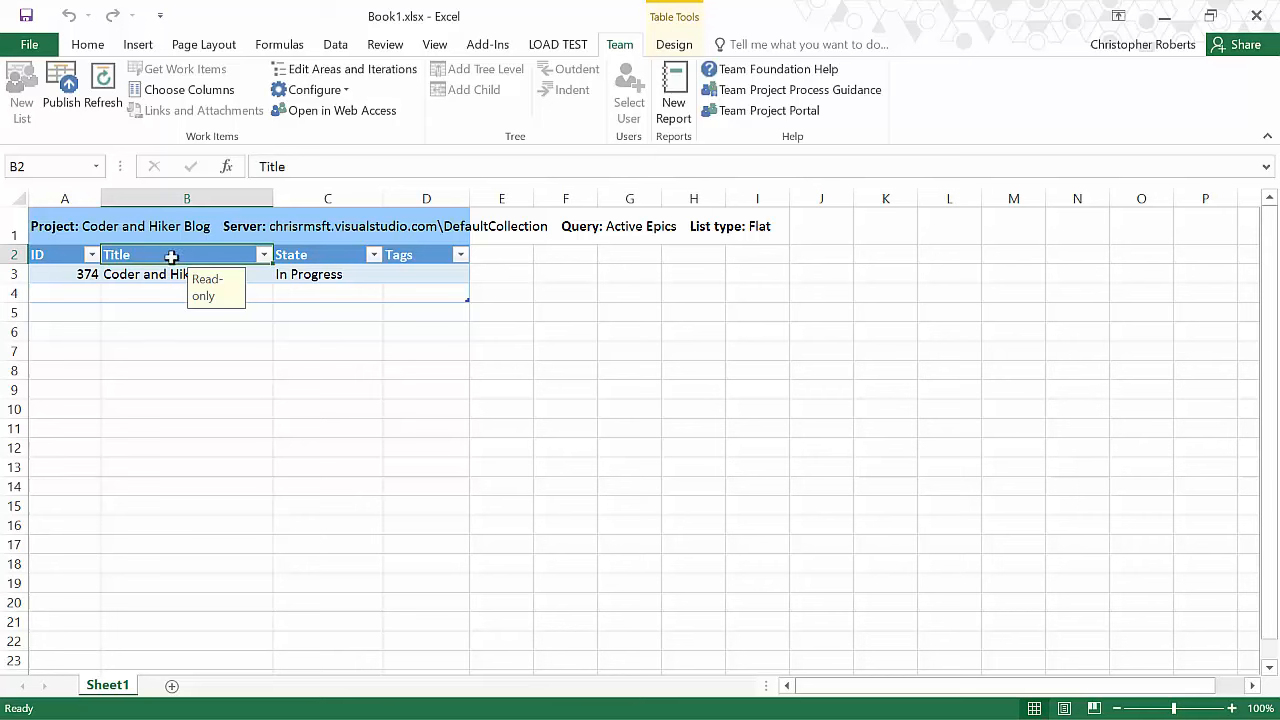
{"action": "left_click", "coordinate": [186, 90]}
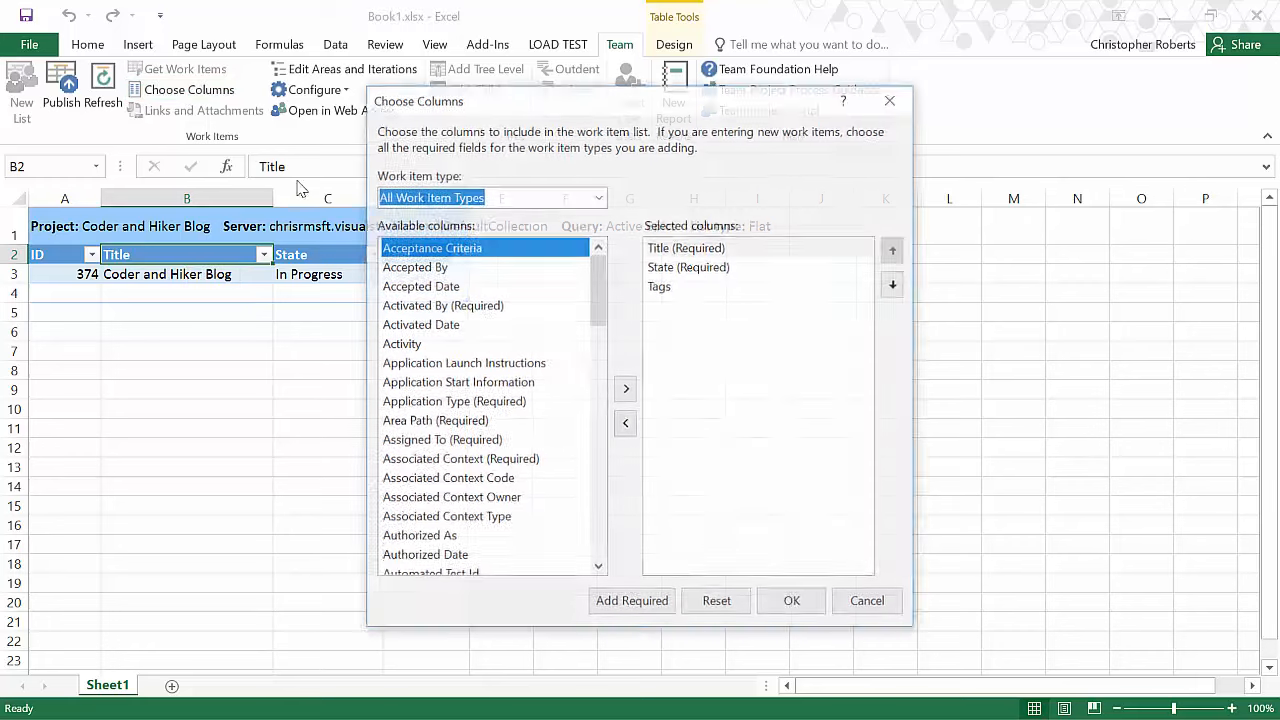
{"action": "left_click_drag", "start_coordinate": [600, 285], "coordinate": [646, 523]}
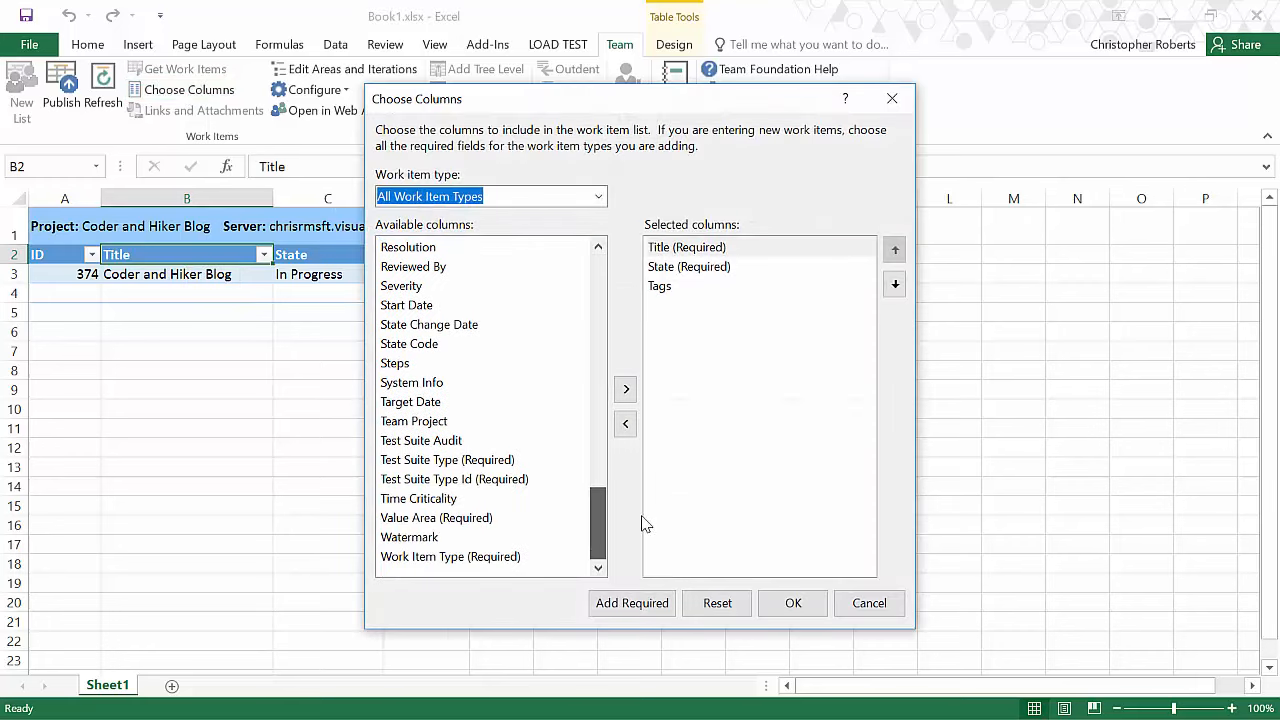
{"action": "left_click", "coordinate": [470, 560]}
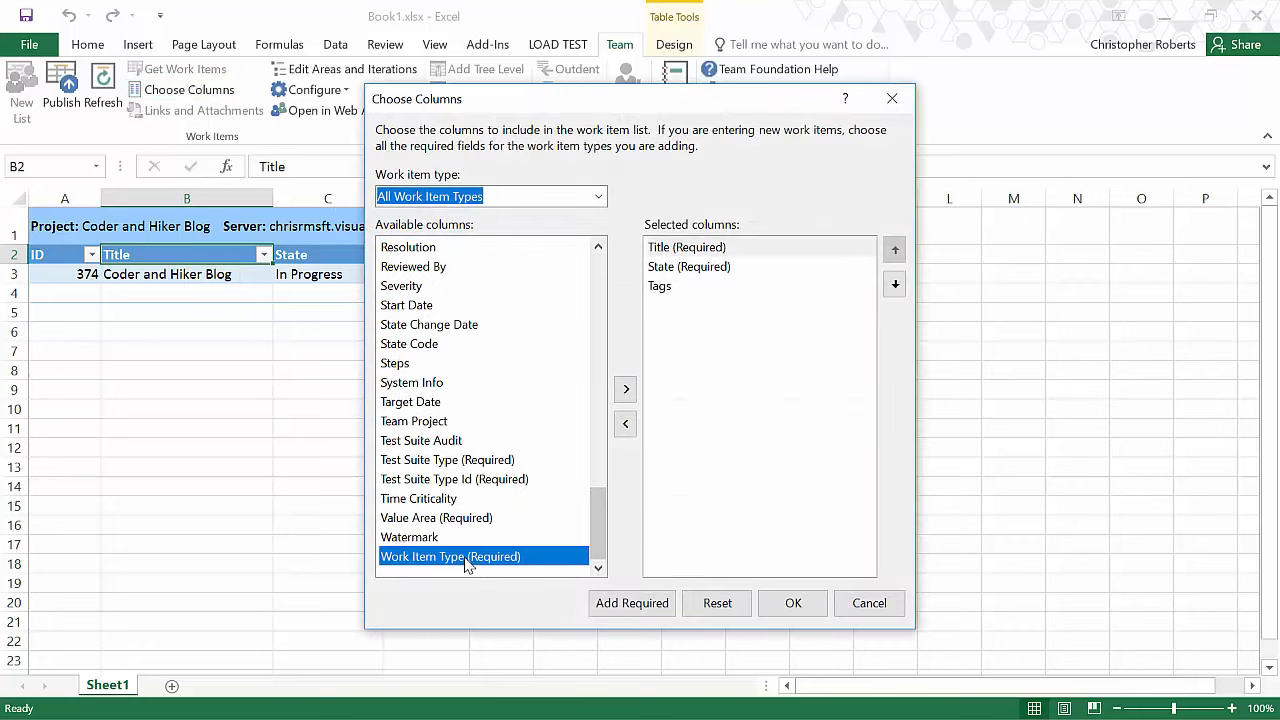
{"action": "left_click", "coordinate": [627, 393]}
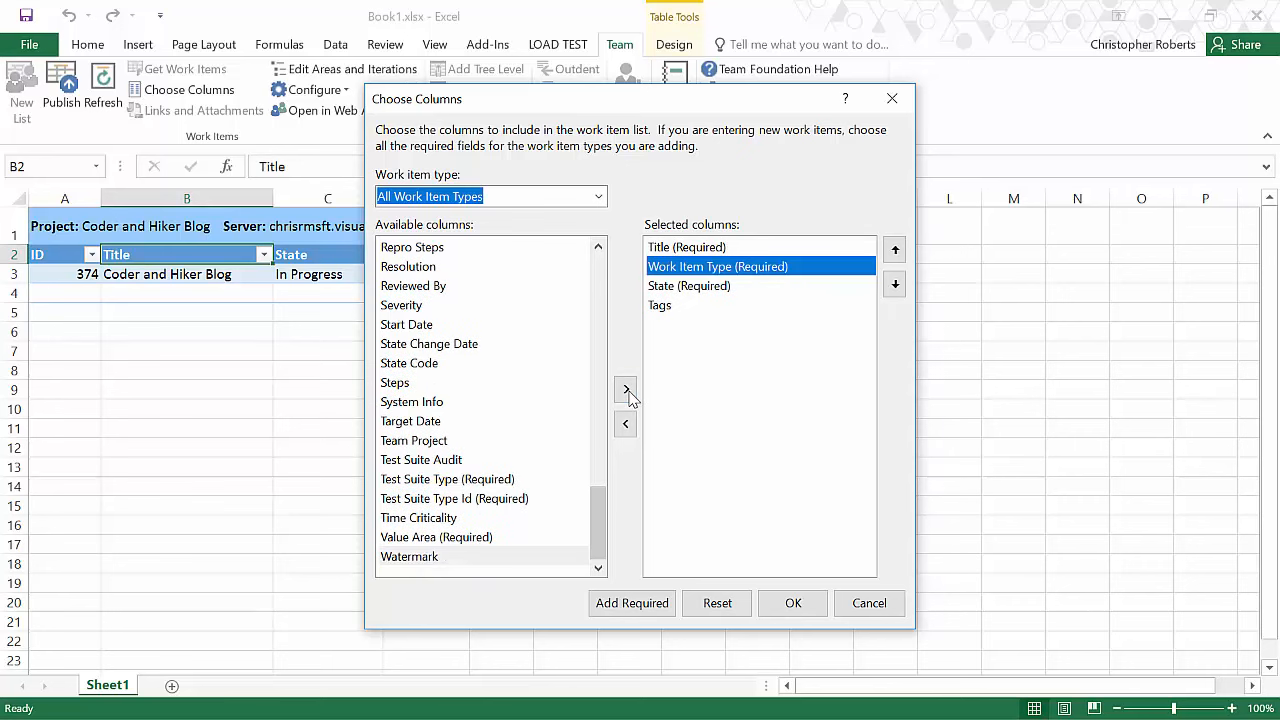
{"action": "left_click", "coordinate": [792, 603]}
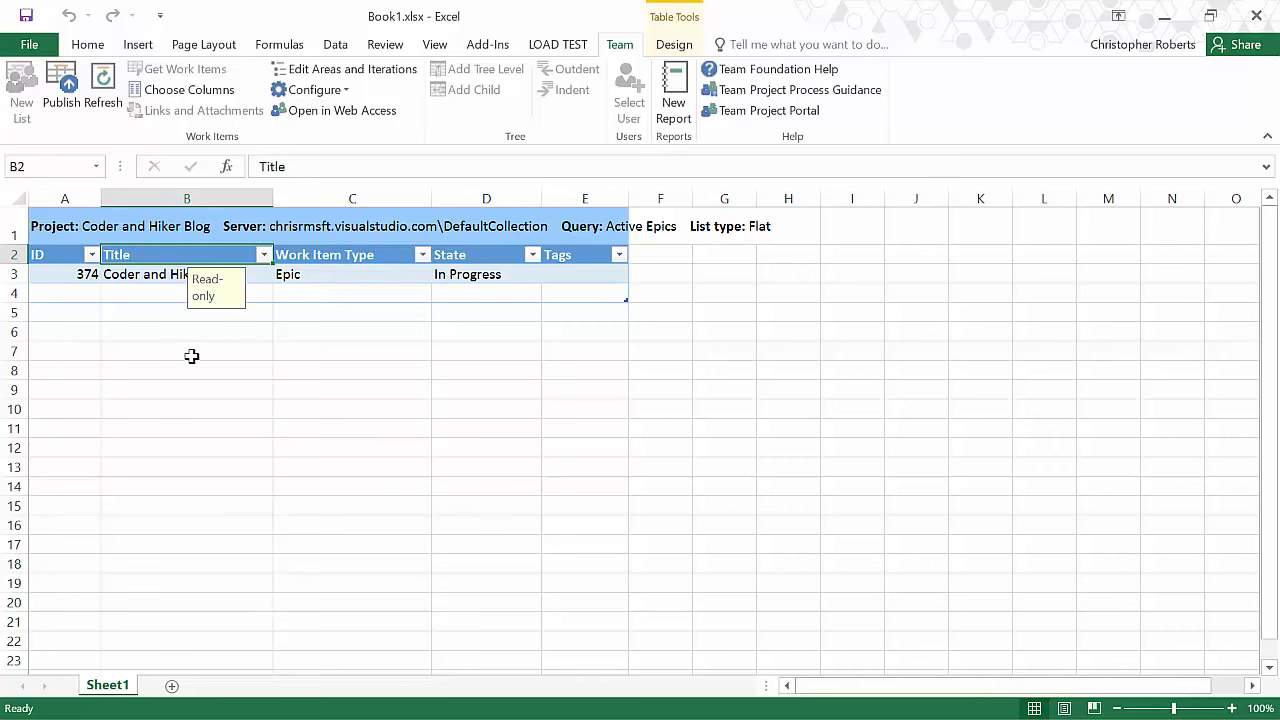
Step: Move the Work Item Type column above Title in the list's columns
{"action": "left_click", "coordinate": [208, 90]}
{"action": "left_click", "coordinate": [705, 268]}
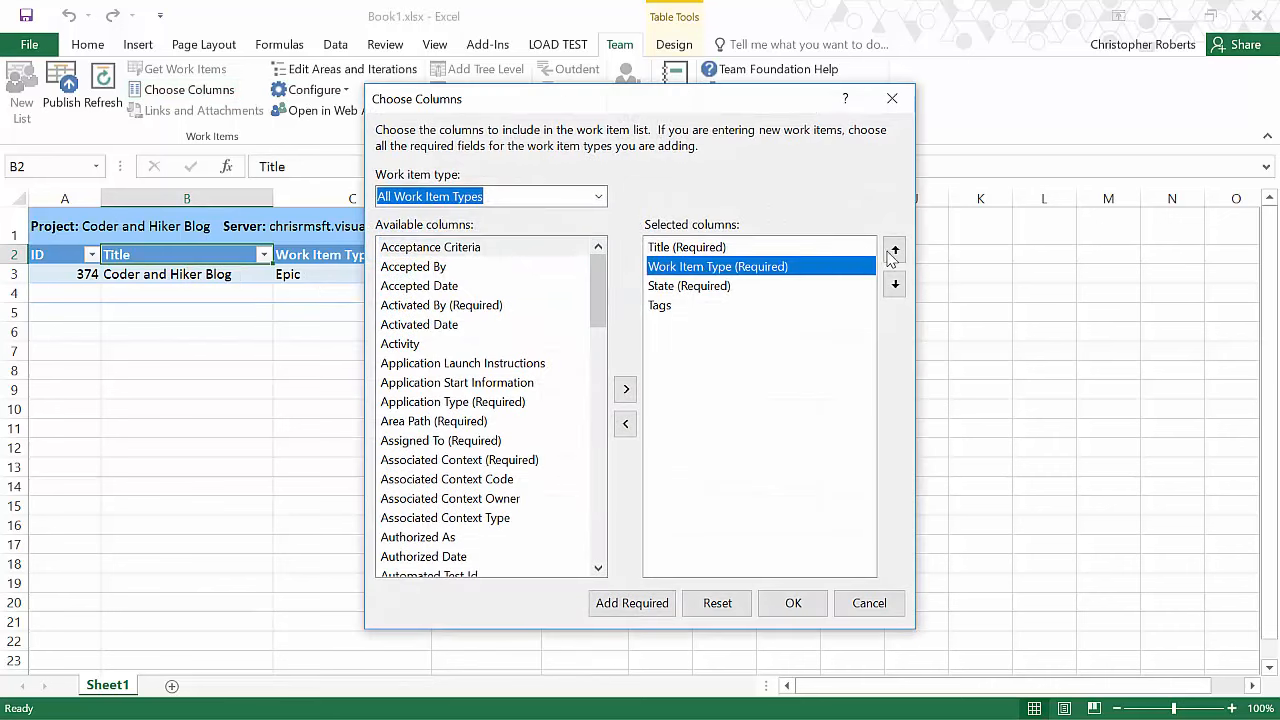
{"action": "left_click", "coordinate": [894, 250]}
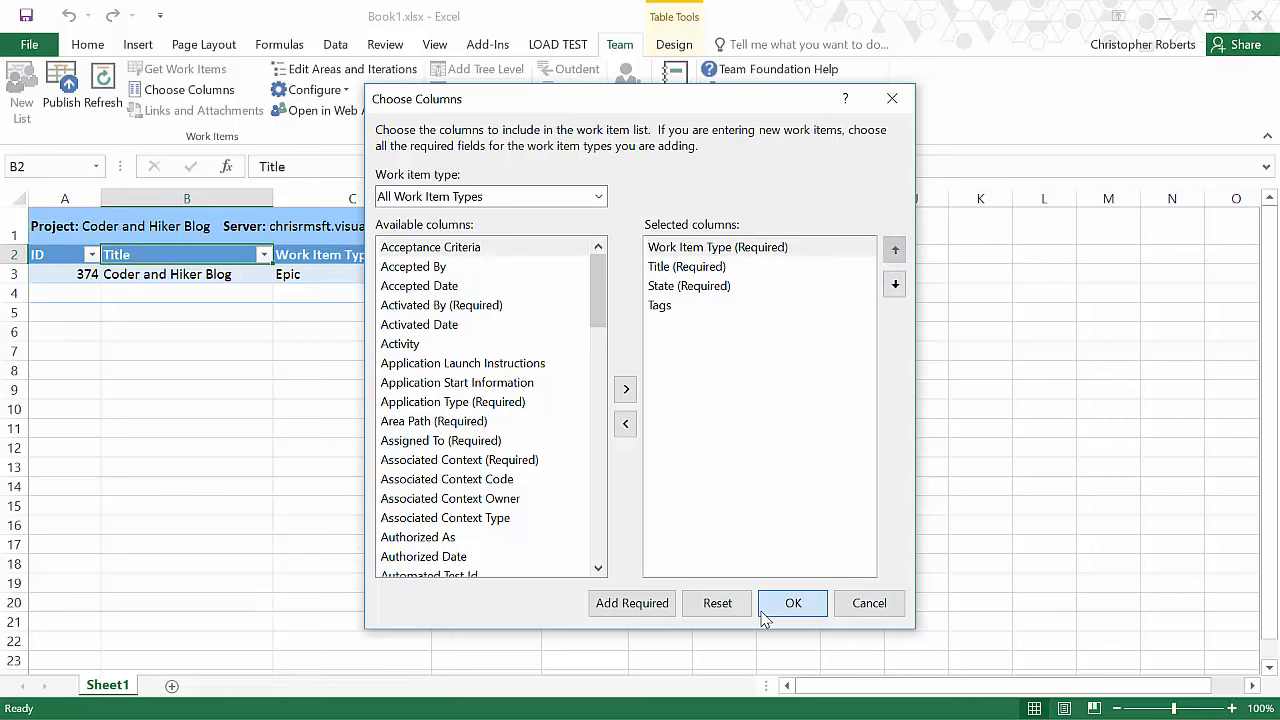
{"action": "left_click", "coordinate": [793, 603]}
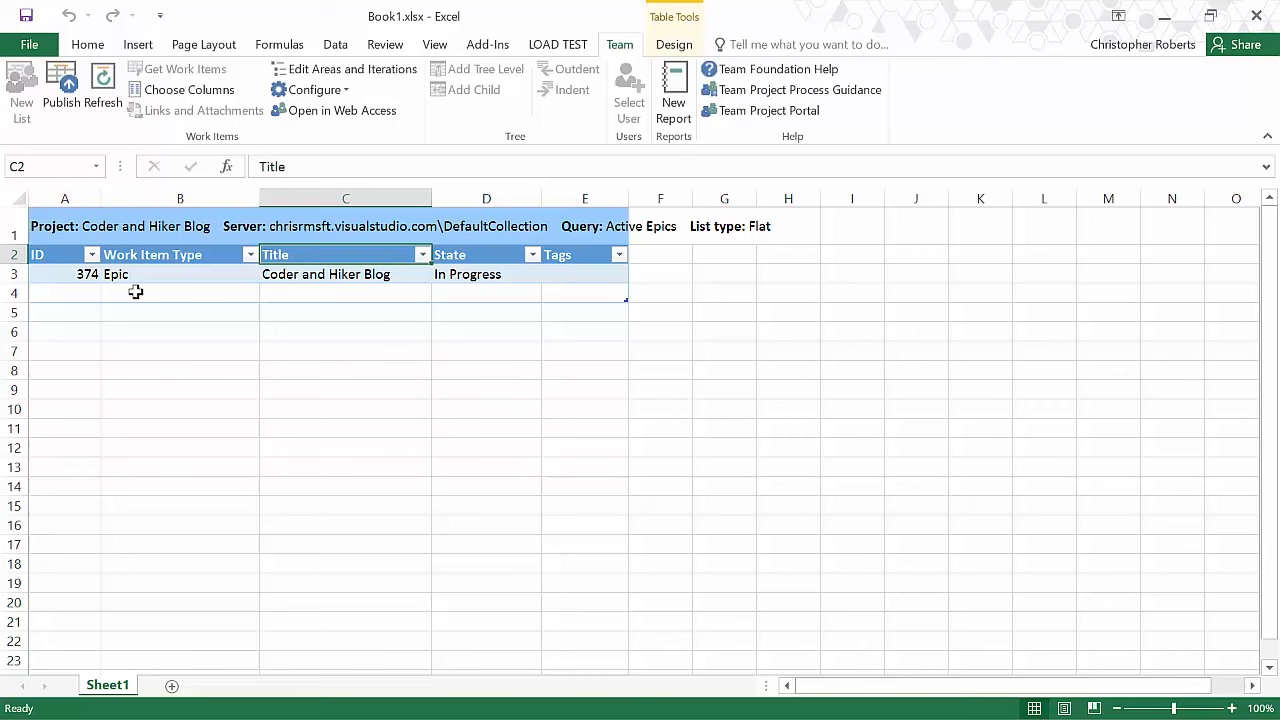
Step: Add a new Epic row to the list titled Merch Site
{"action": "left_click", "coordinate": [190, 294]}
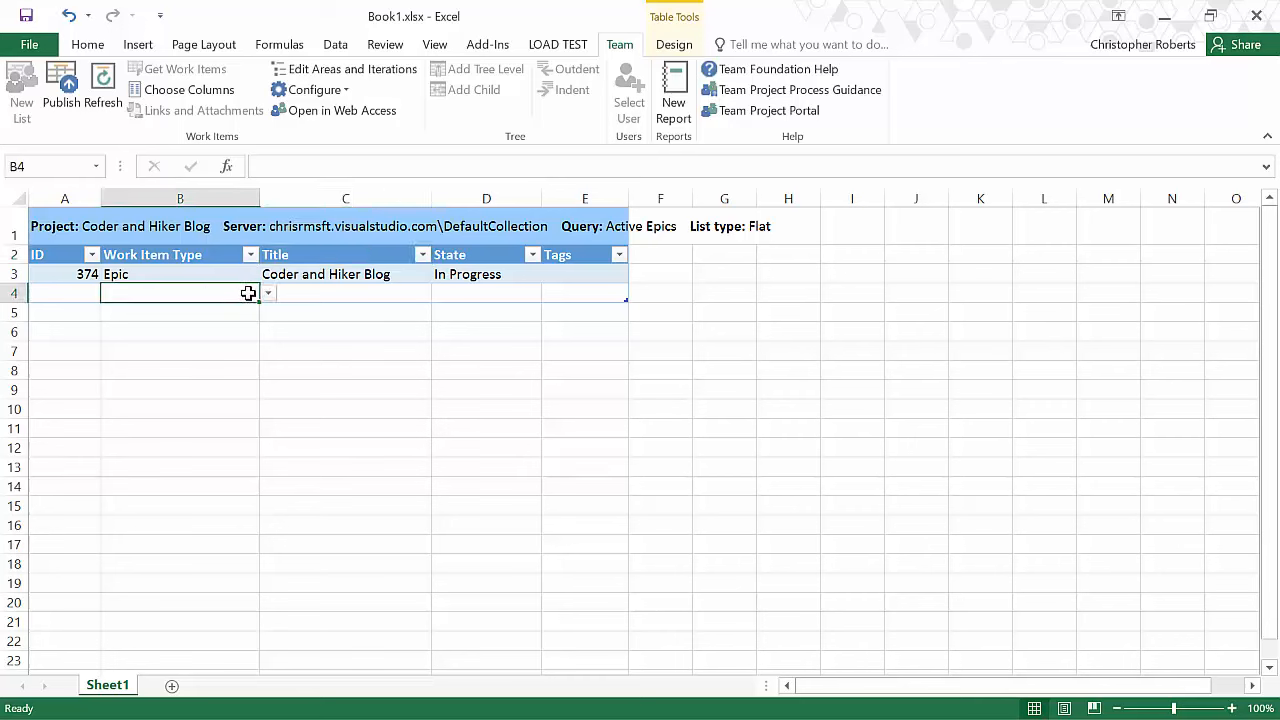
{"action": "left_click", "coordinate": [268, 292]}
{"action": "left_click", "coordinate": [197, 324]}
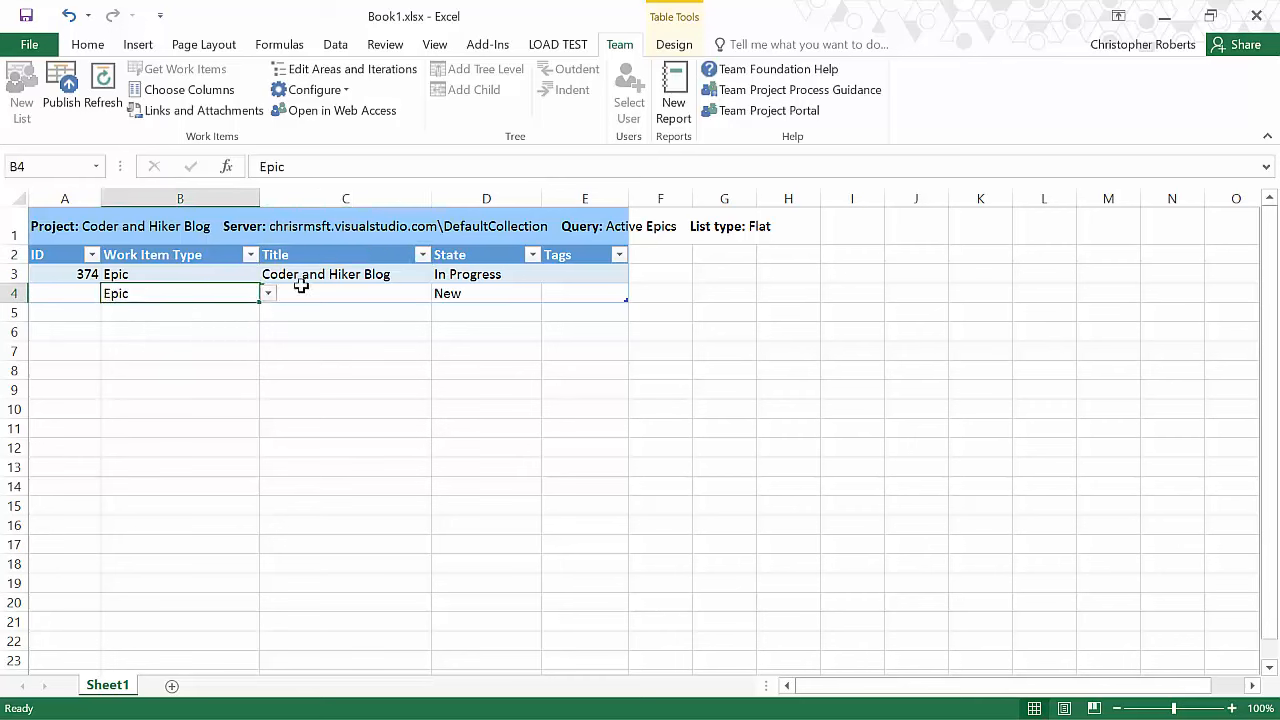
{"action": "left_click", "coordinate": [343, 306]}
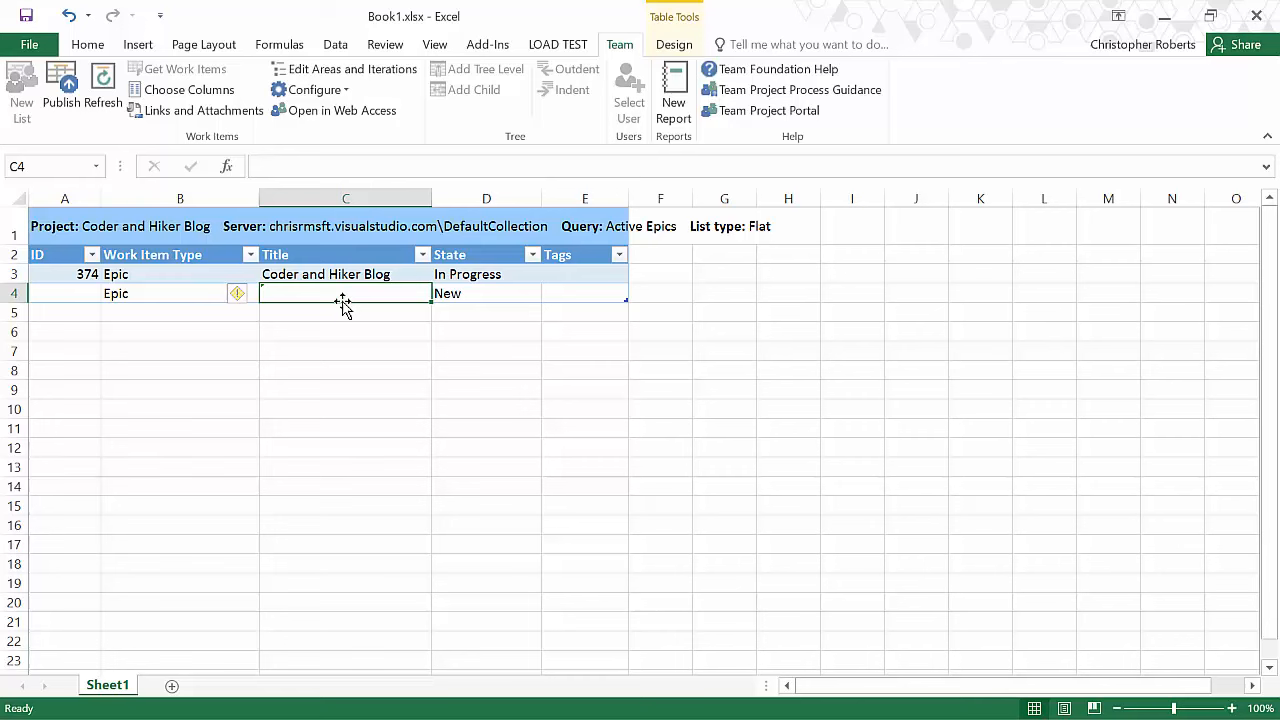
{"action": "type", "text": "Merch Site"}
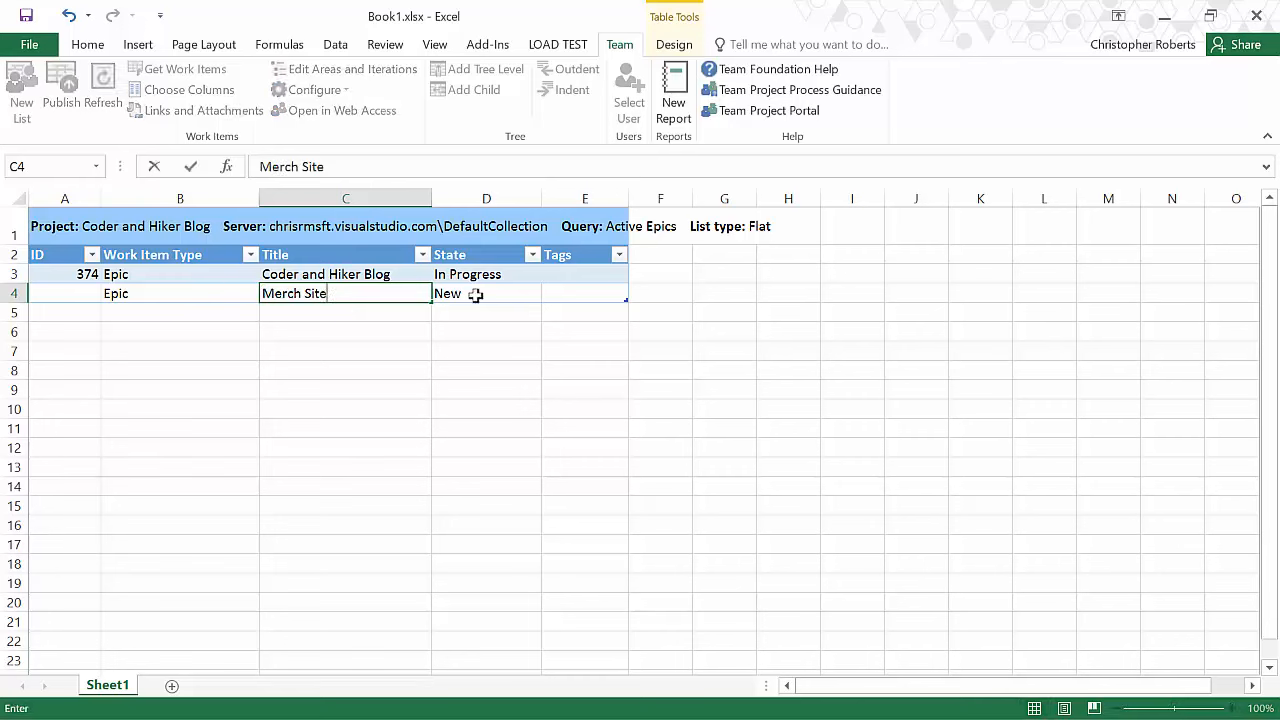
{"action": "left_click", "coordinate": [478, 300]}
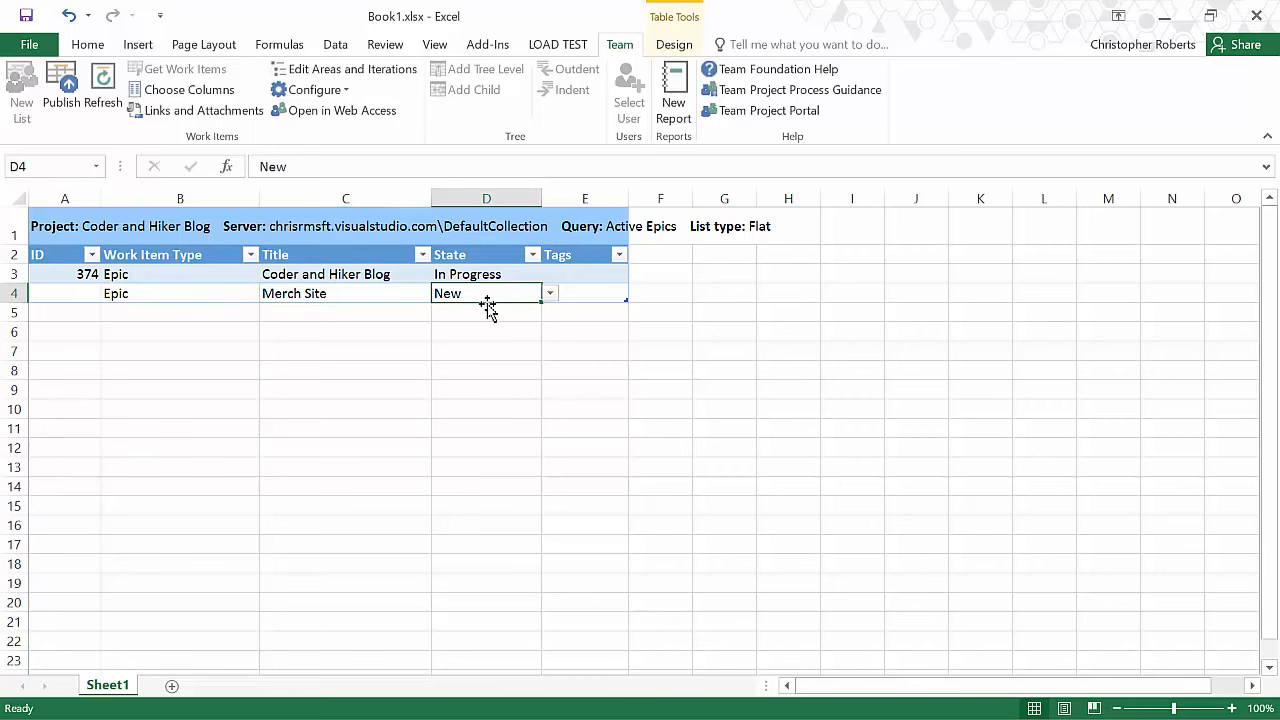
Step: Tag the new Merch Site epic with Ecom
{"action": "left_click", "coordinate": [596, 293]}
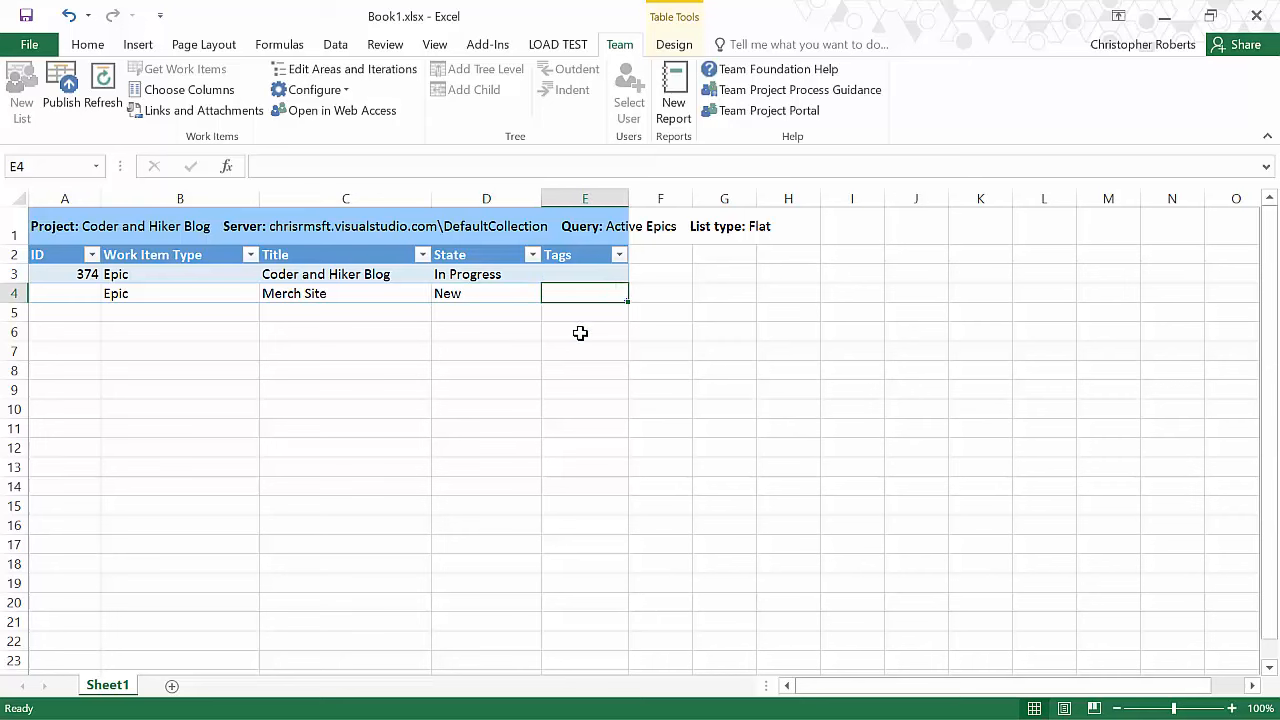
{"action": "type", "text": "Ecom"}
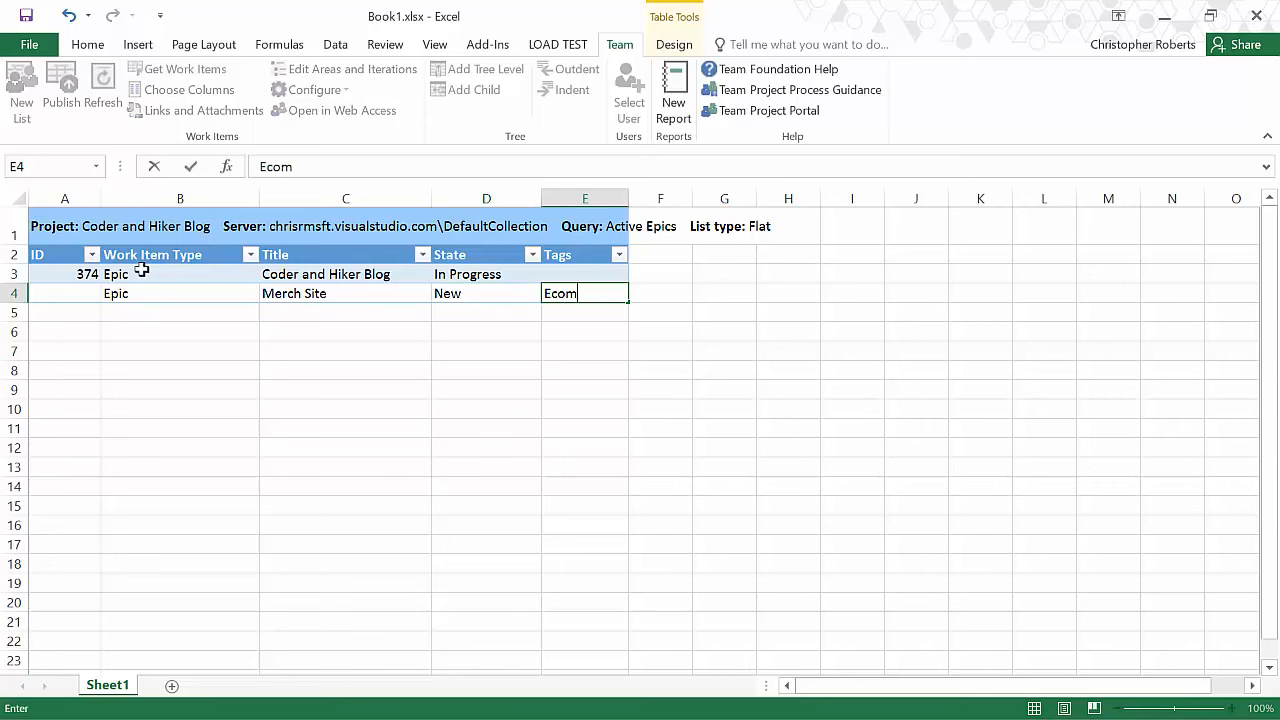
{"action": "left_click", "coordinate": [141, 272]}
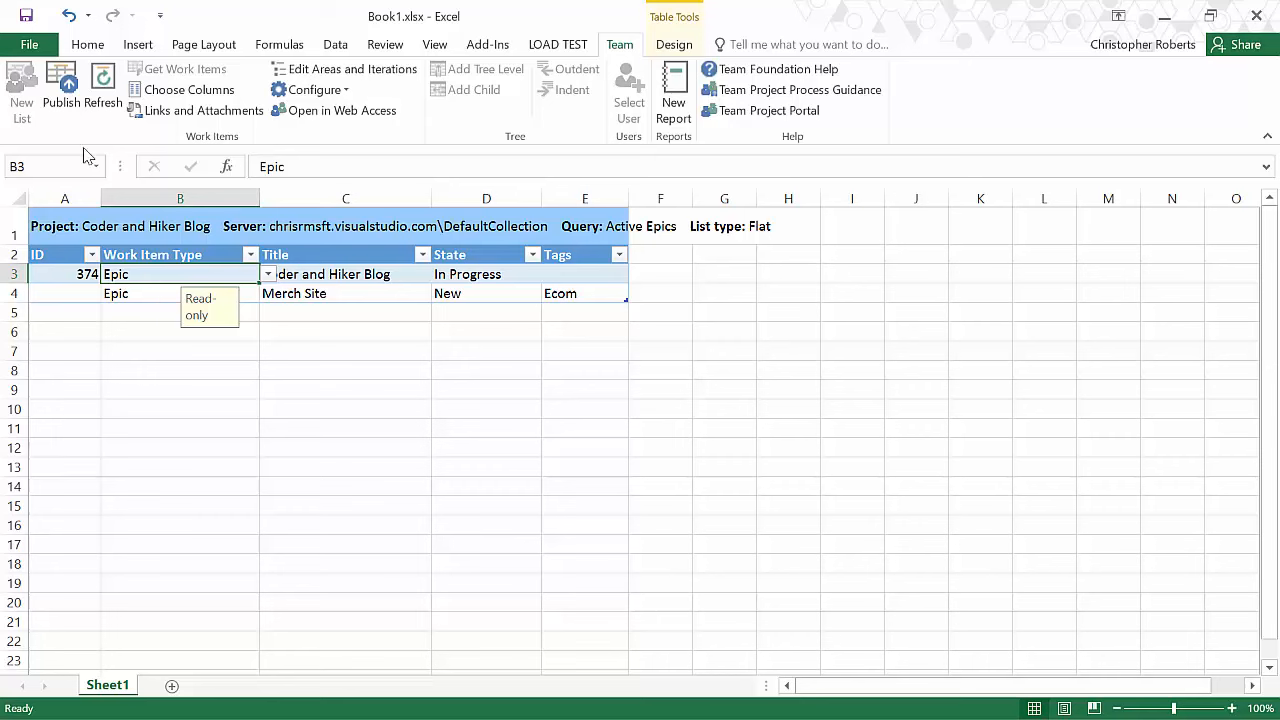
Step: Publish the new Merch Site epic from the worksheet to the server
{"action": "left_click", "coordinate": [62, 101]}
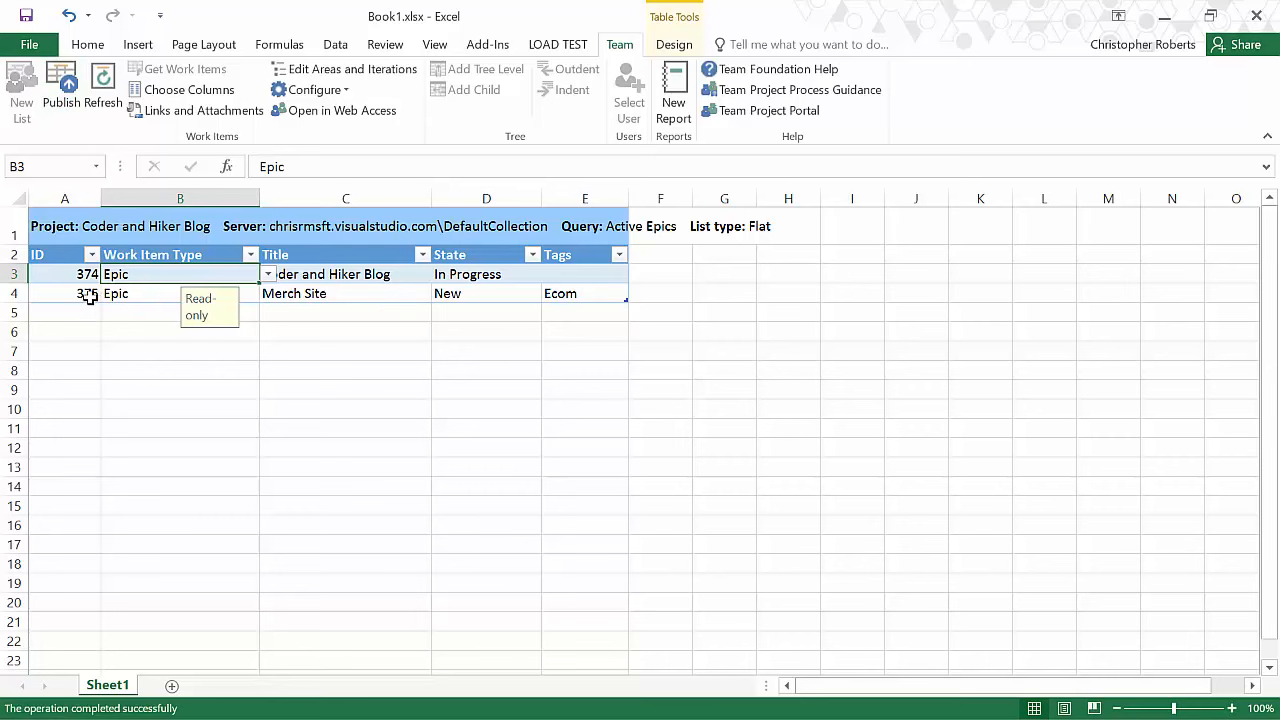
{"action": "left_click", "coordinate": [60, 294]}
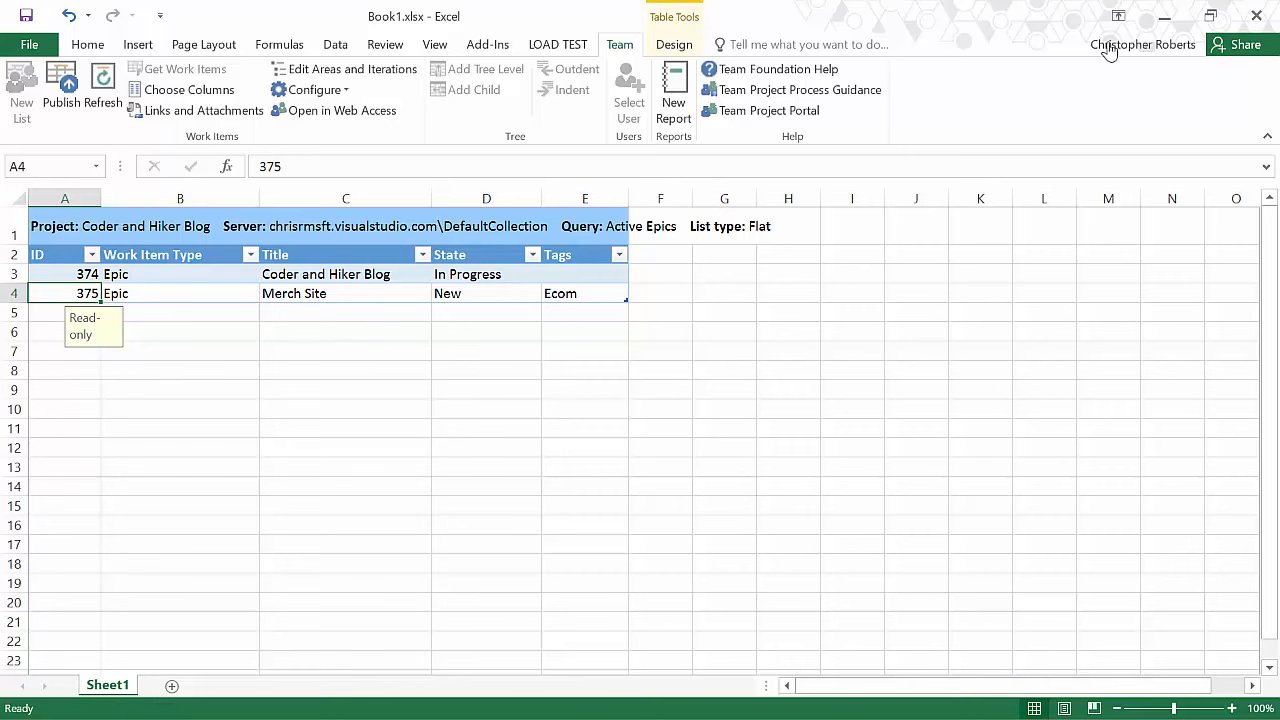
Step: Refresh the Active Epics query results in the browser and inspect the Merch Site epic
{"action": "left_click", "coordinate": [1166, 16]}
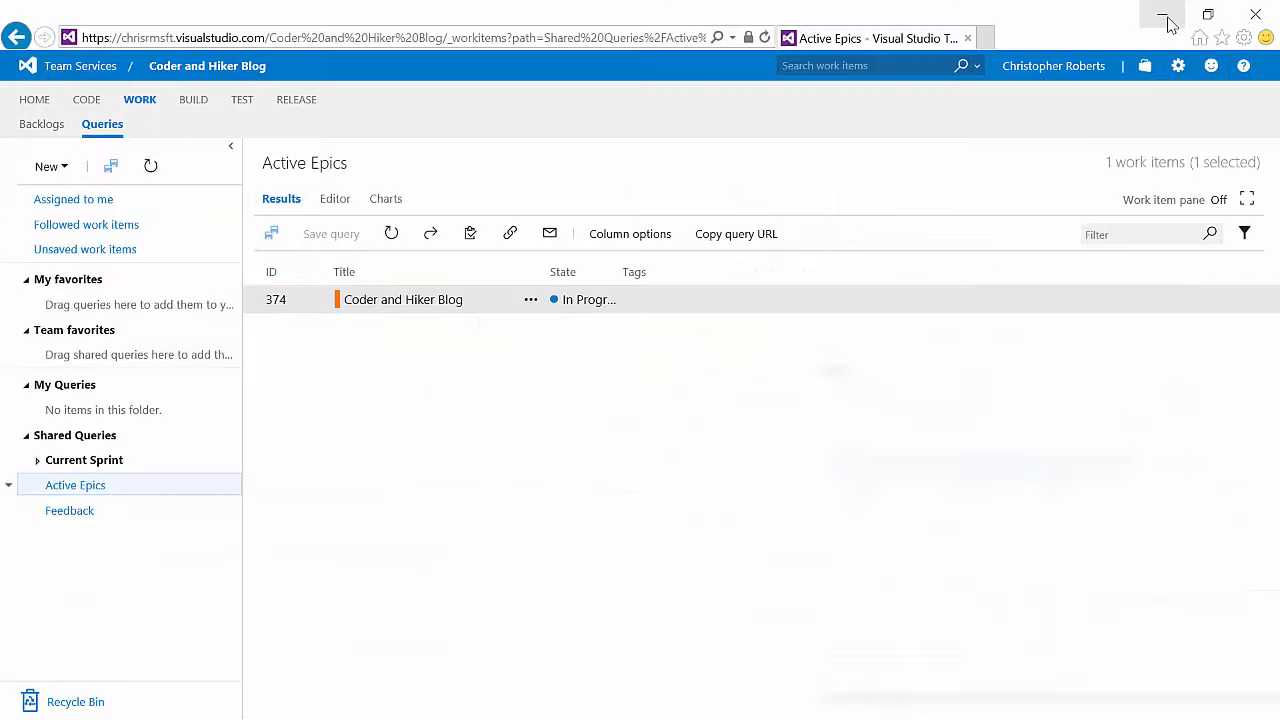
{"action": "left_click", "coordinate": [393, 236]}
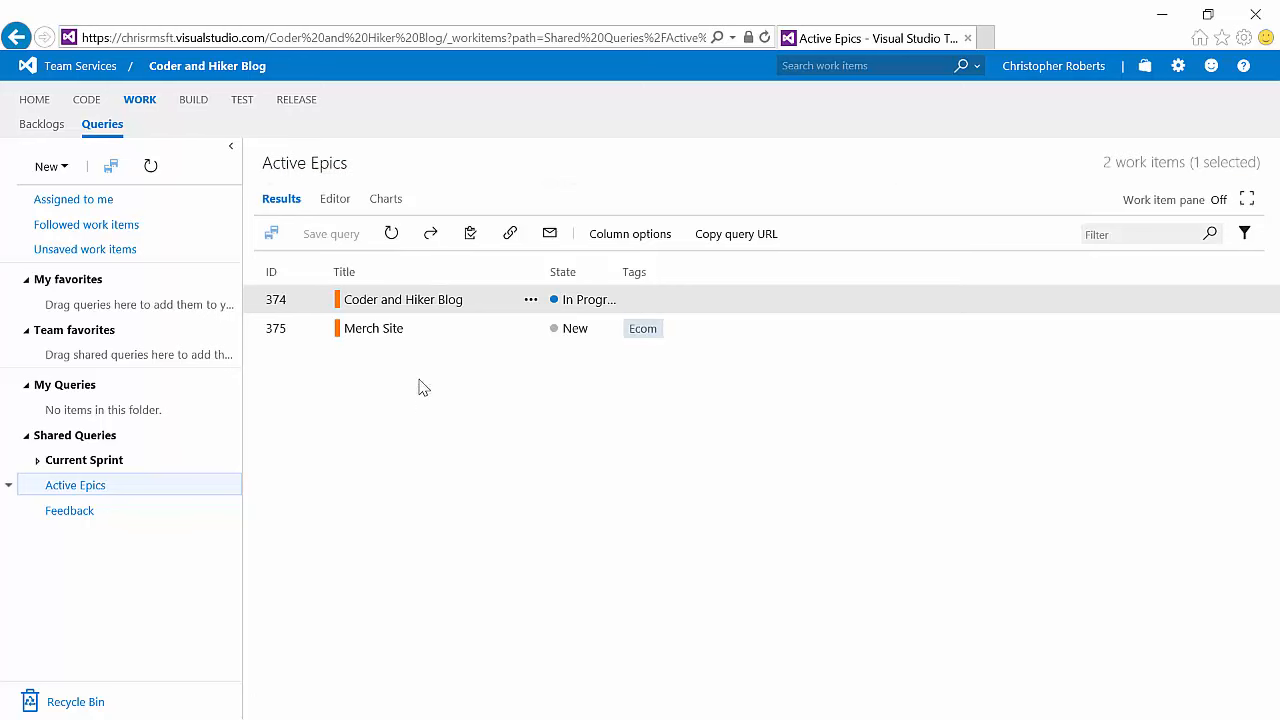
{"action": "left_click", "coordinate": [357, 334]}
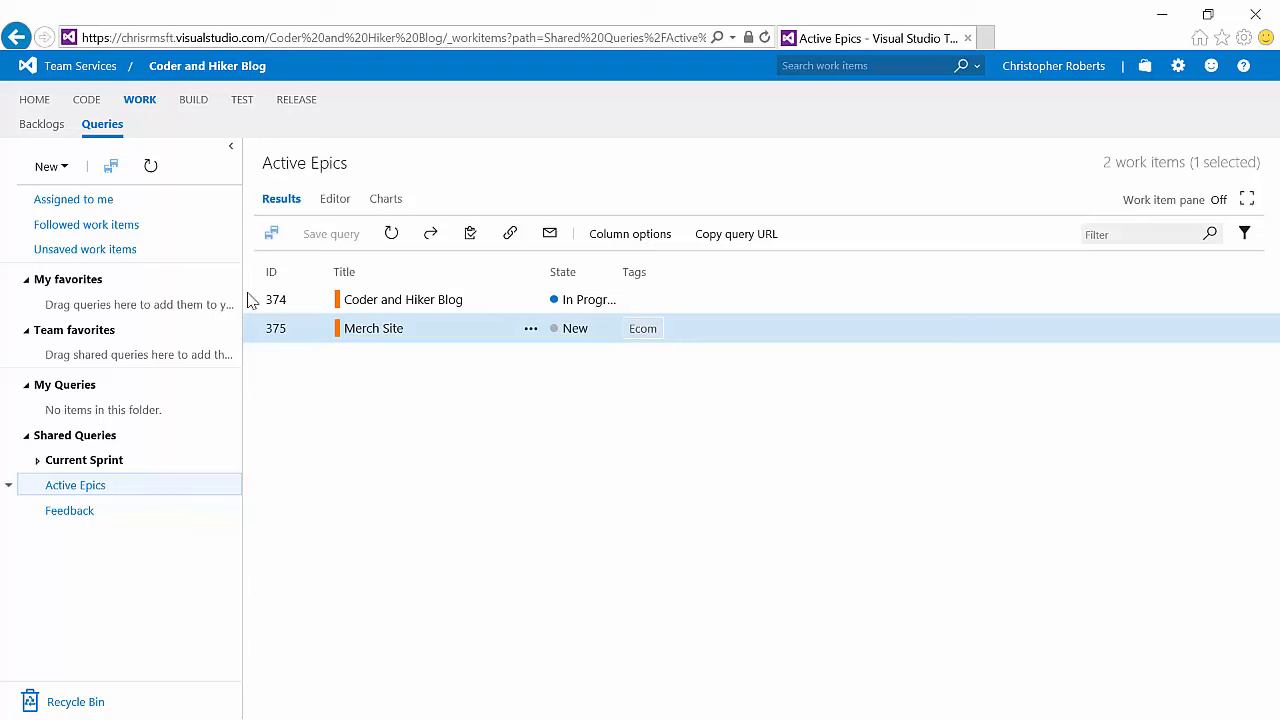
Step: Create a new query for Feature work items whose State does not contain Removed or Done
{"action": "left_click", "coordinate": [63, 170]}
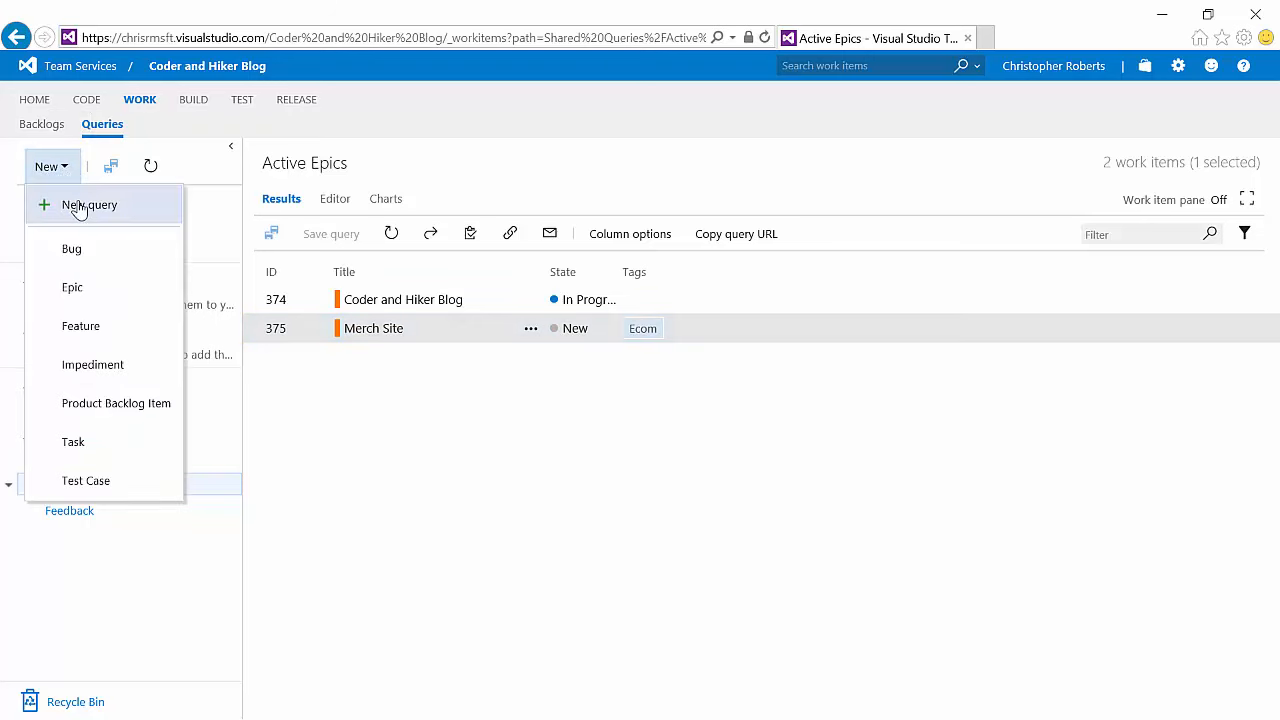
{"action": "left_click", "coordinate": [80, 208]}
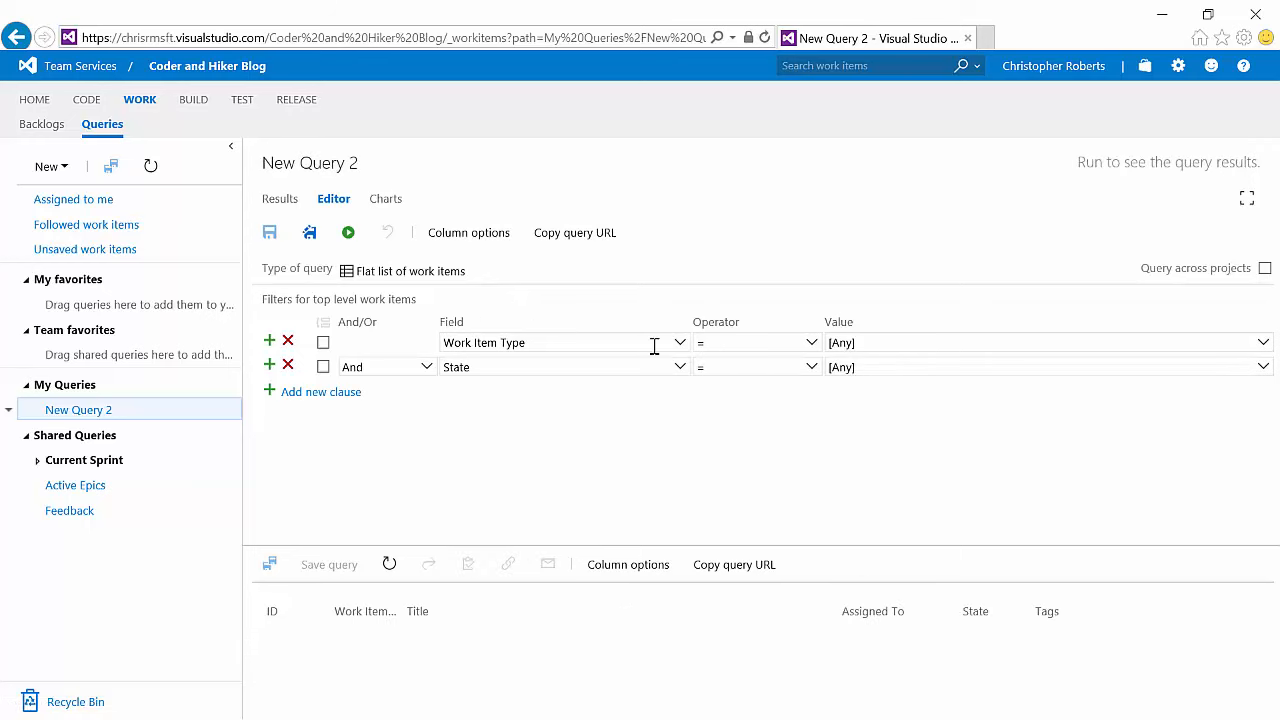
{"action": "left_click", "coordinate": [1264, 345]}
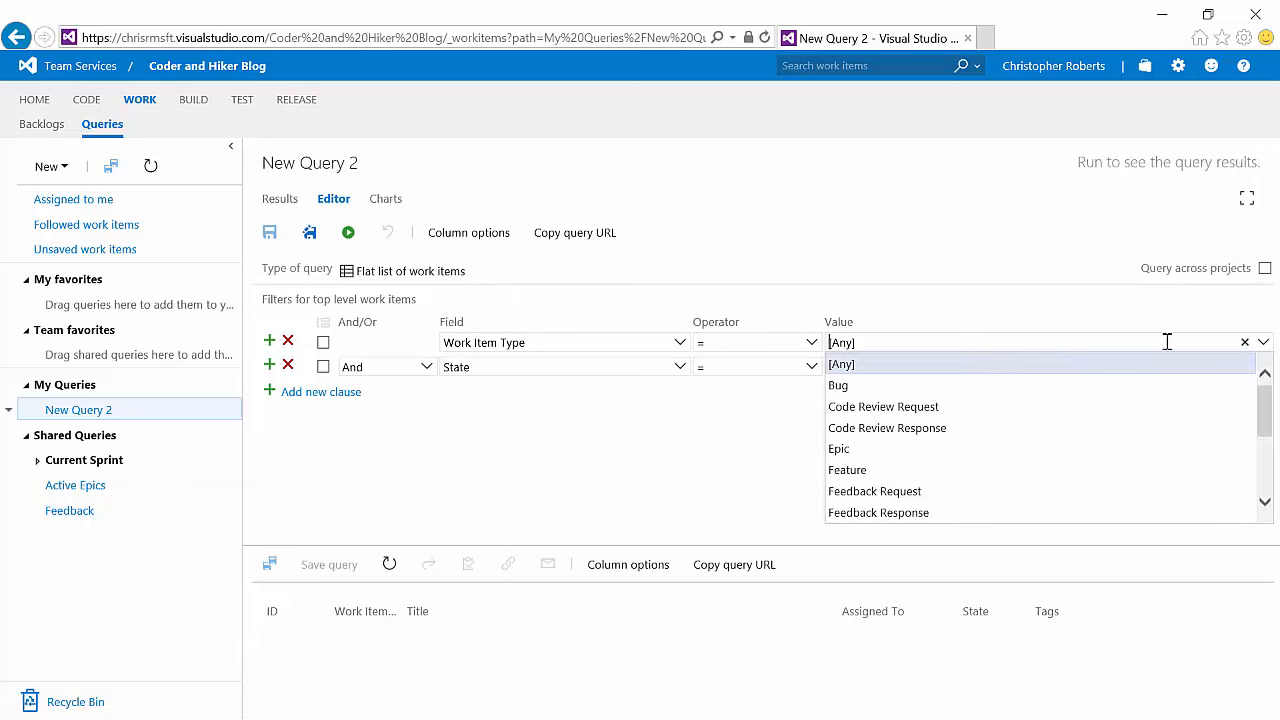
{"action": "left_click", "coordinate": [920, 470]}
{"action": "left_click", "coordinate": [810, 368]}
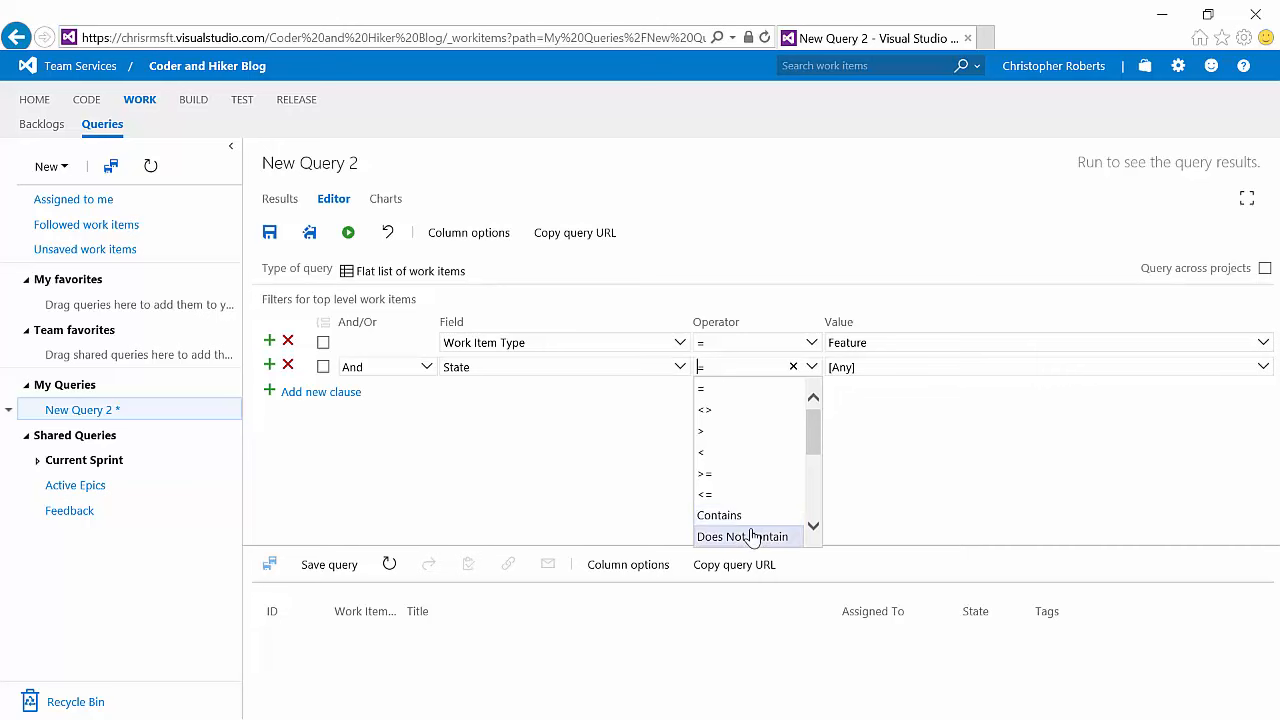
{"action": "left_click", "coordinate": [760, 536]}
{"action": "left_click_drag", "start_coordinate": [870, 367], "coordinate": [811, 367]}
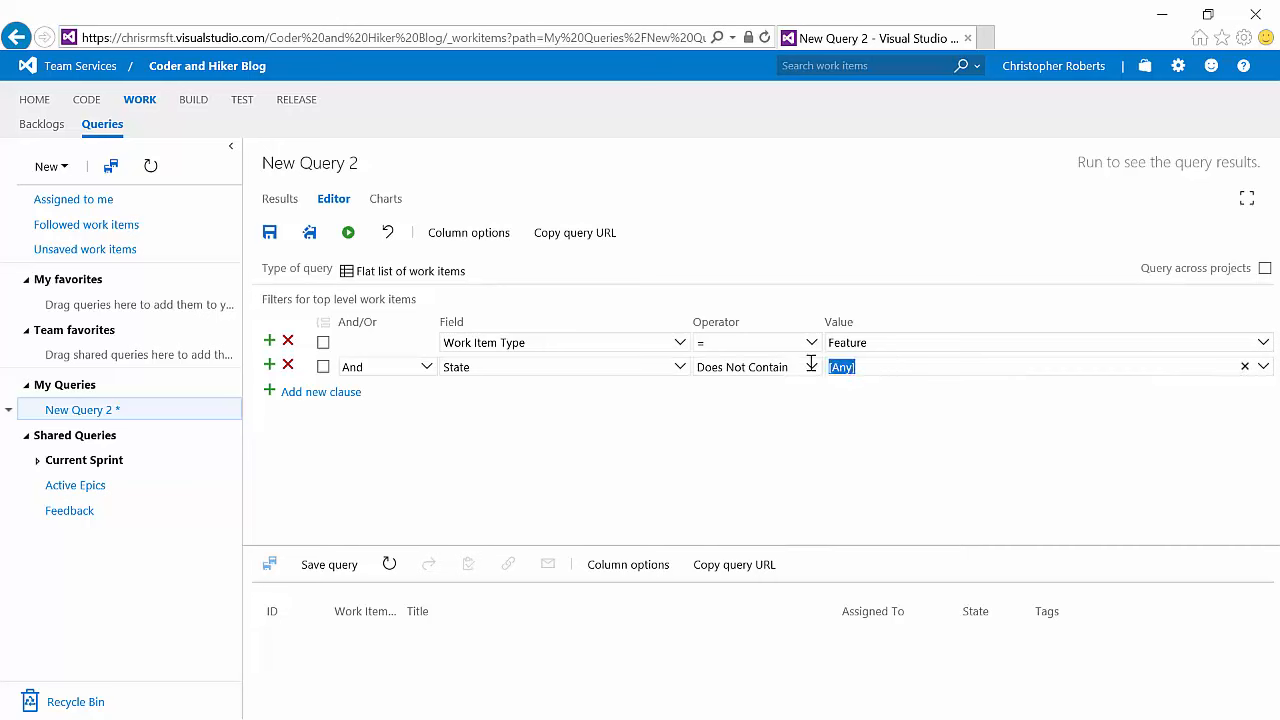
{"action": "type", "text": "Removed, Done"}
Step: Save the query as Active Features in the Shared Queries folder
{"action": "left_click", "coordinate": [309, 232]}
{"action": "left_click", "coordinate": [510, 408]}
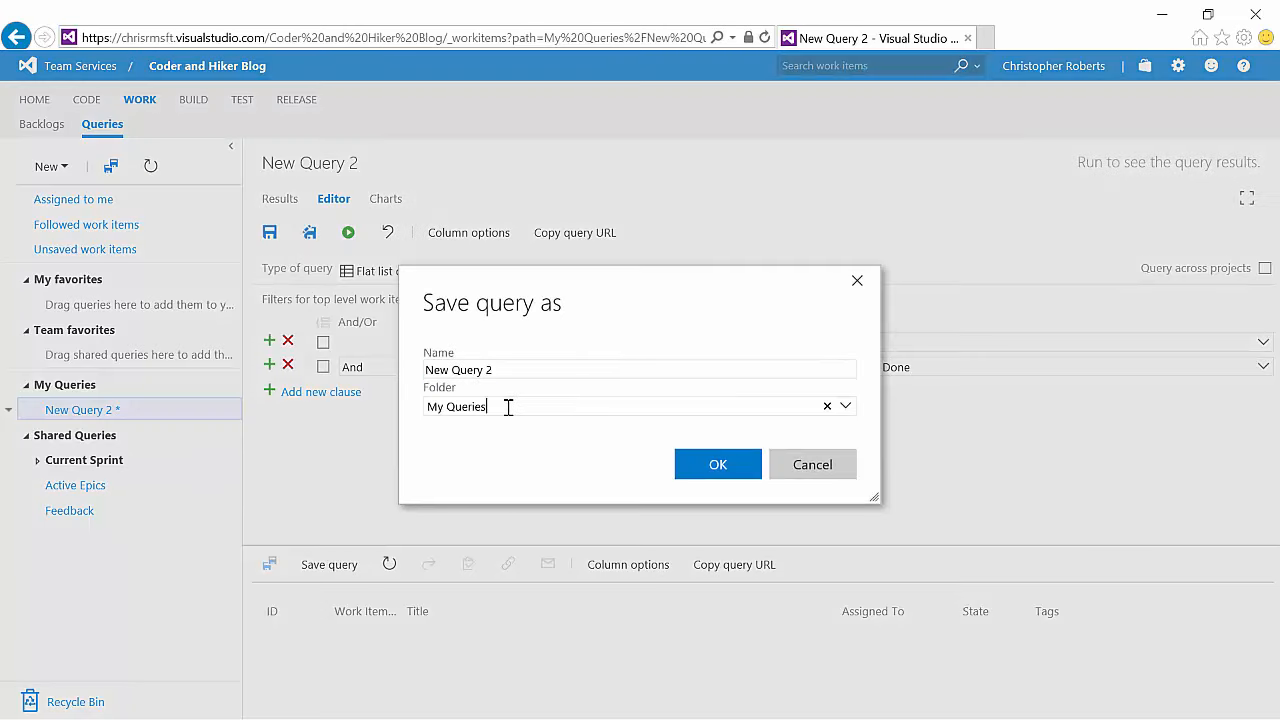
{"action": "left_click", "coordinate": [806, 410]}
{"action": "left_click", "coordinate": [545, 460]}
{"action": "left_click_drag", "start_coordinate": [515, 368], "coordinate": [292, 347]}
{"action": "type", "text": "Active Features"}
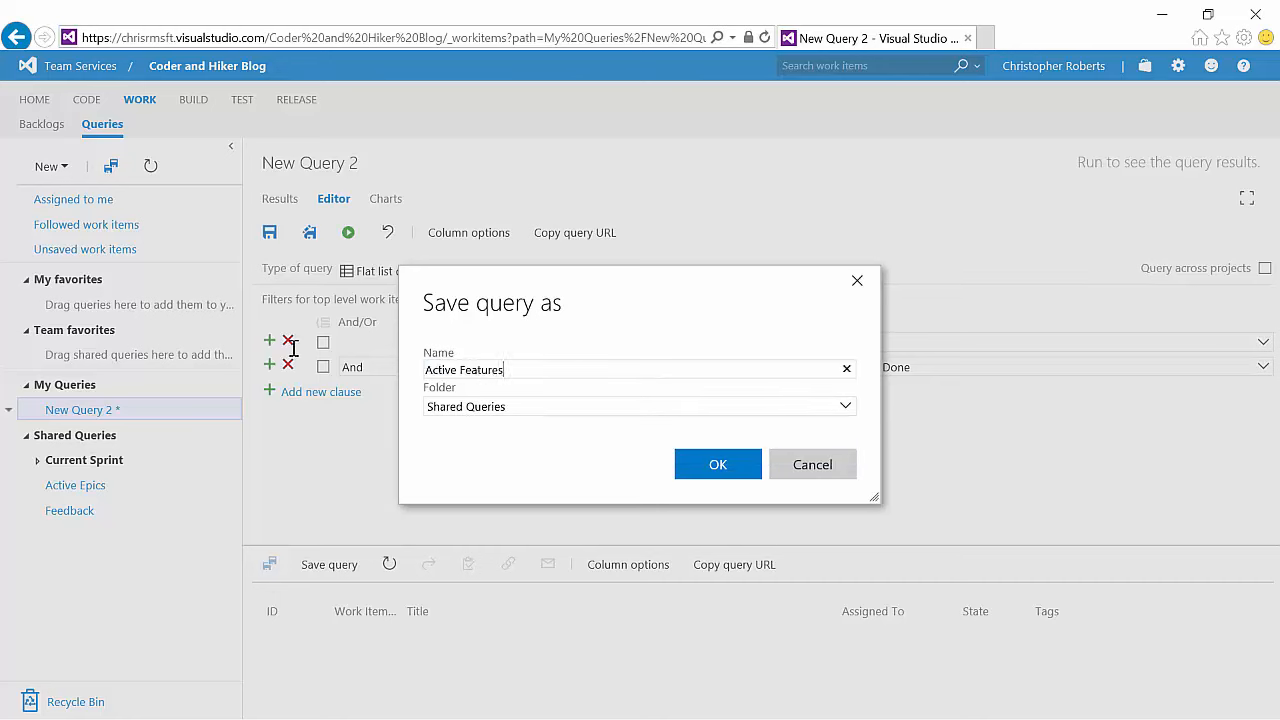
{"action": "left_click", "coordinate": [716, 470]}
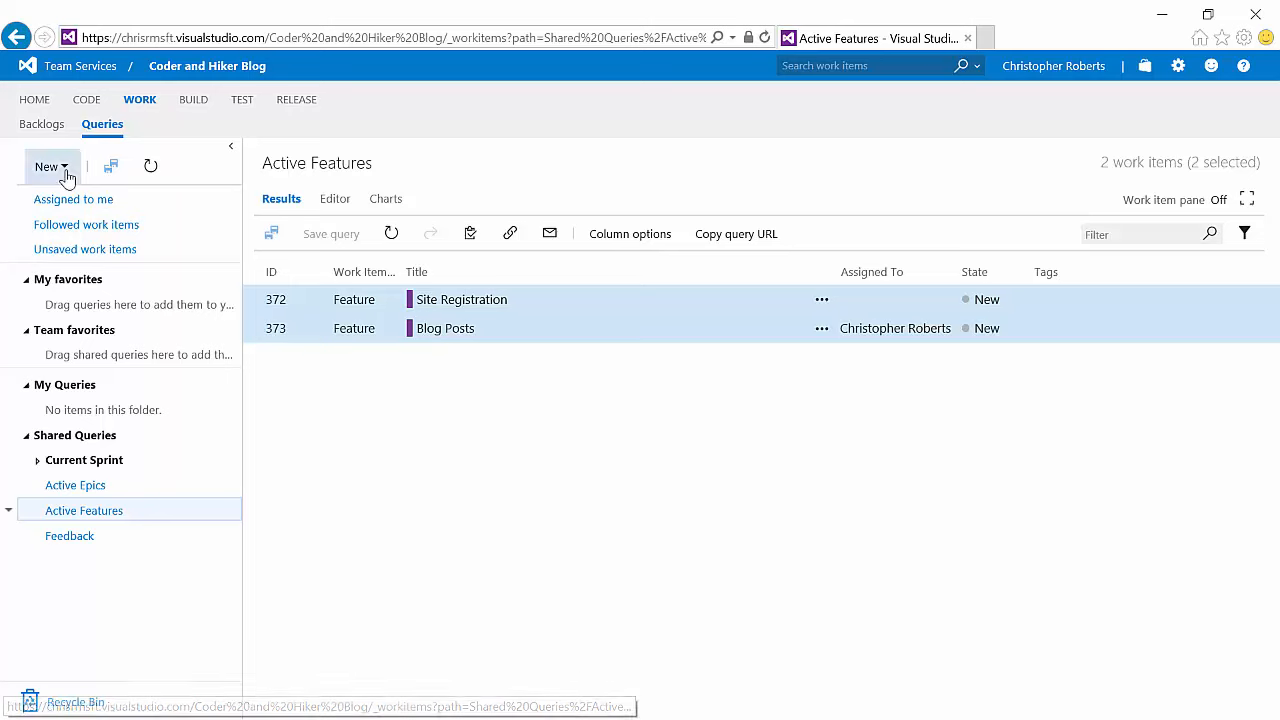
Step: Save a copy of the Active Features query as Active PBIs in Shared Queries
{"action": "left_click", "coordinate": [75, 485]}
{"action": "left_click", "coordinate": [84, 511]}
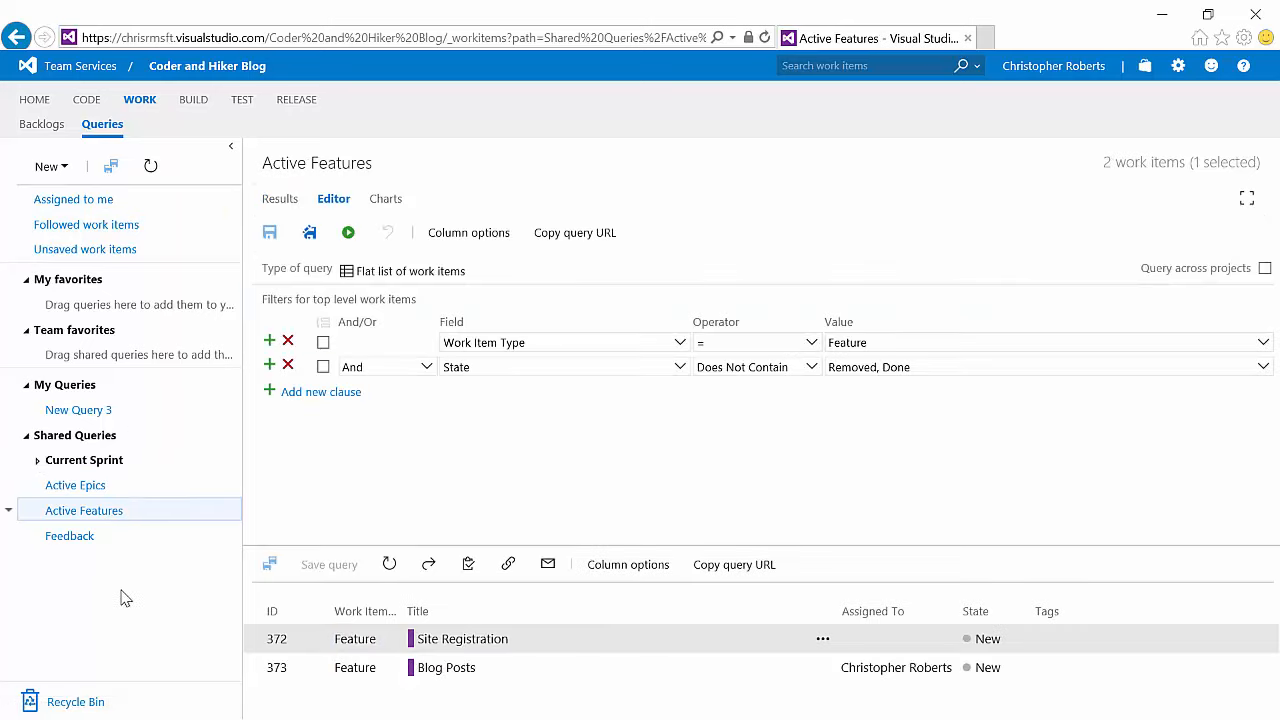
{"action": "left_click", "coordinate": [308, 234]}
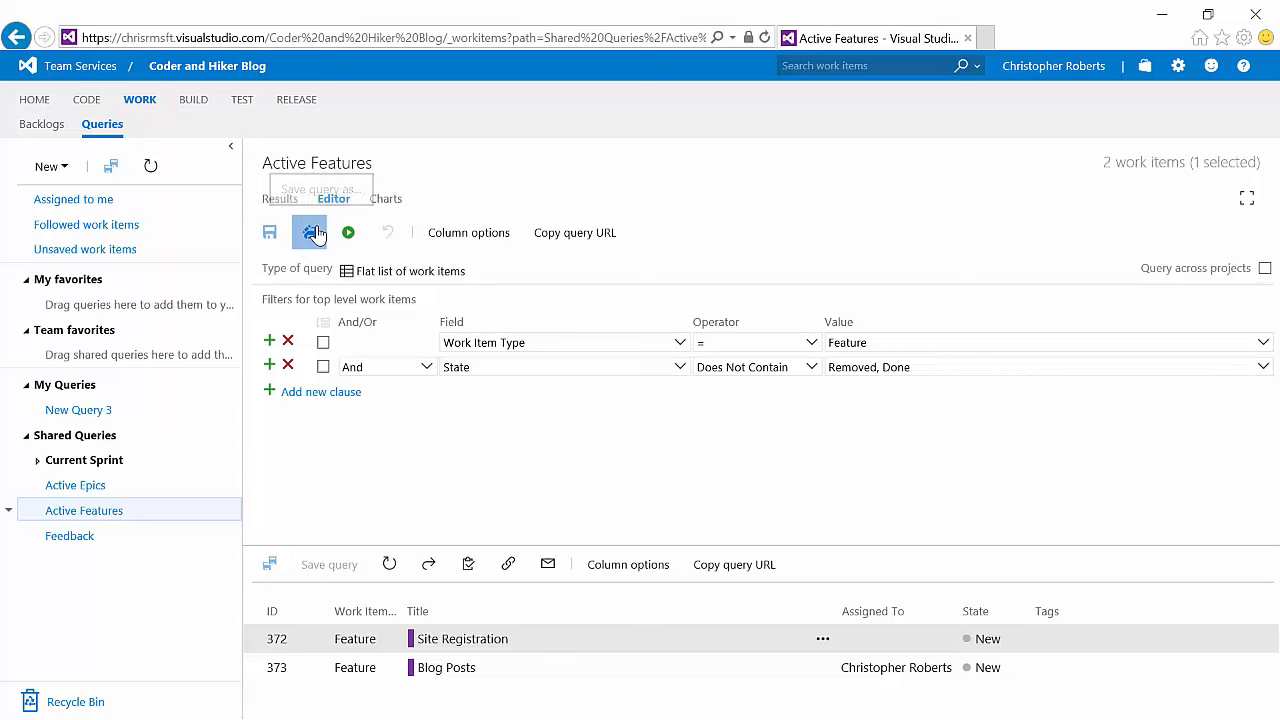
{"action": "double_click", "coordinate": [482, 369]}
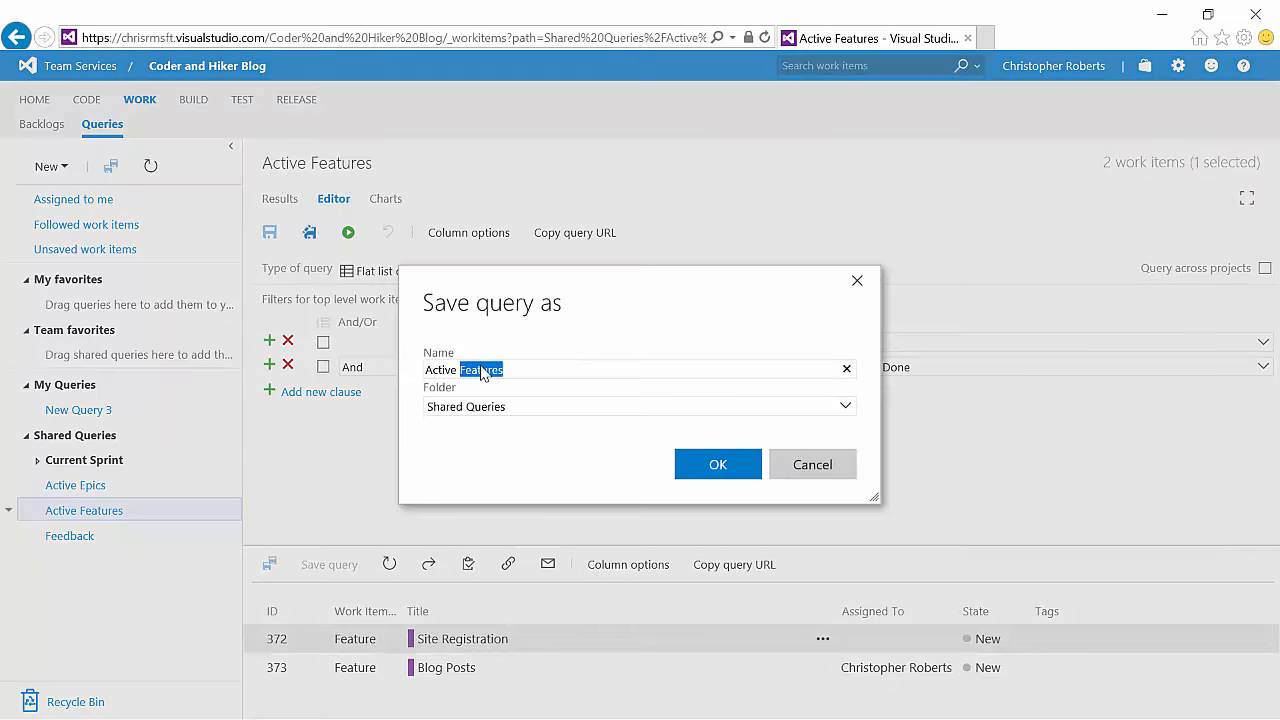
{"action": "type", "text": "PBIs"}
{"action": "left_click", "coordinate": [709, 470]}
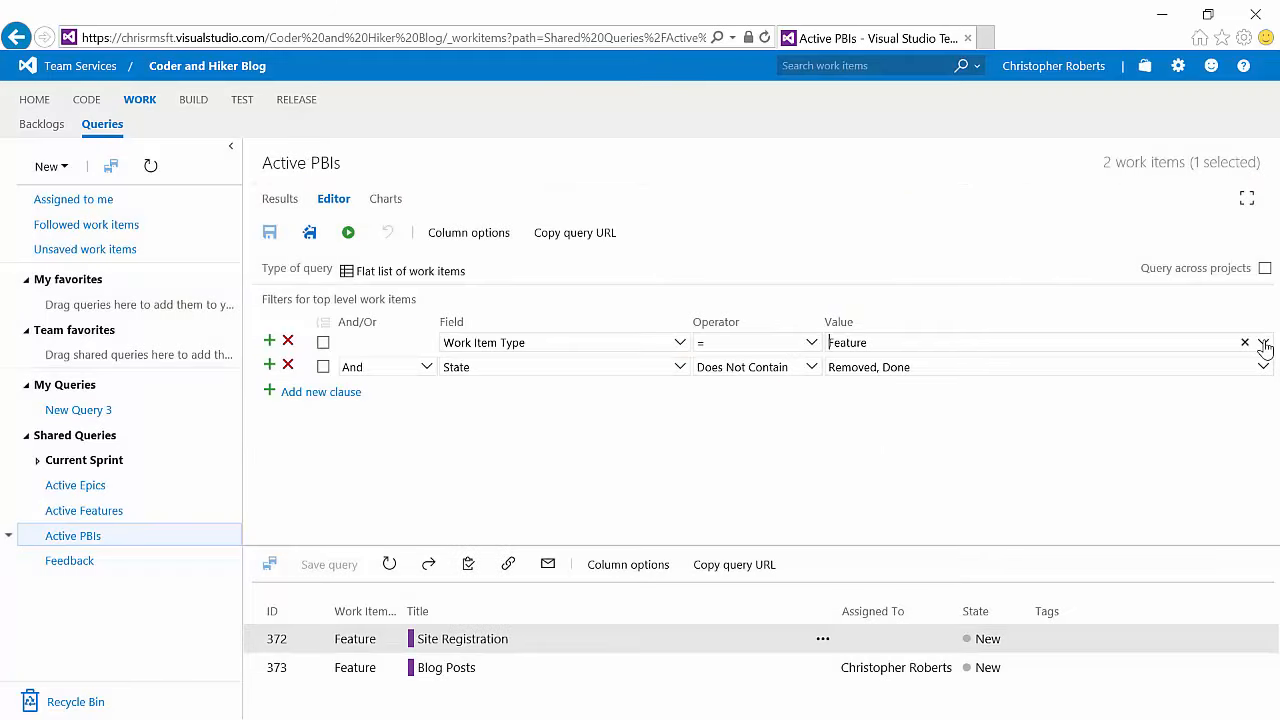
Step: Set the Active PBIs query's work item type to Product Backlog Item, save it and run it
{"action": "left_click", "coordinate": [1263, 343]}
{"action": "left_click_drag", "start_coordinate": [1265, 420], "coordinate": [1263, 446]}
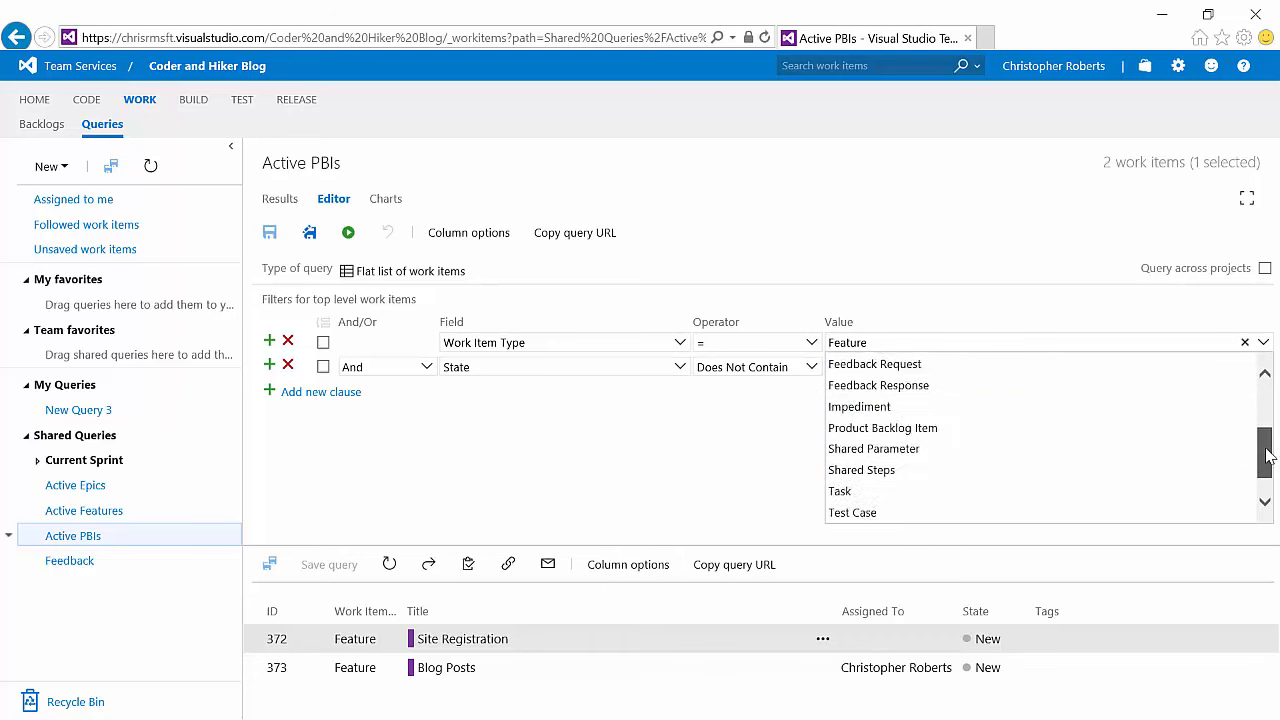
{"action": "left_click", "coordinate": [882, 427]}
{"action": "left_click", "coordinate": [1263, 343]}
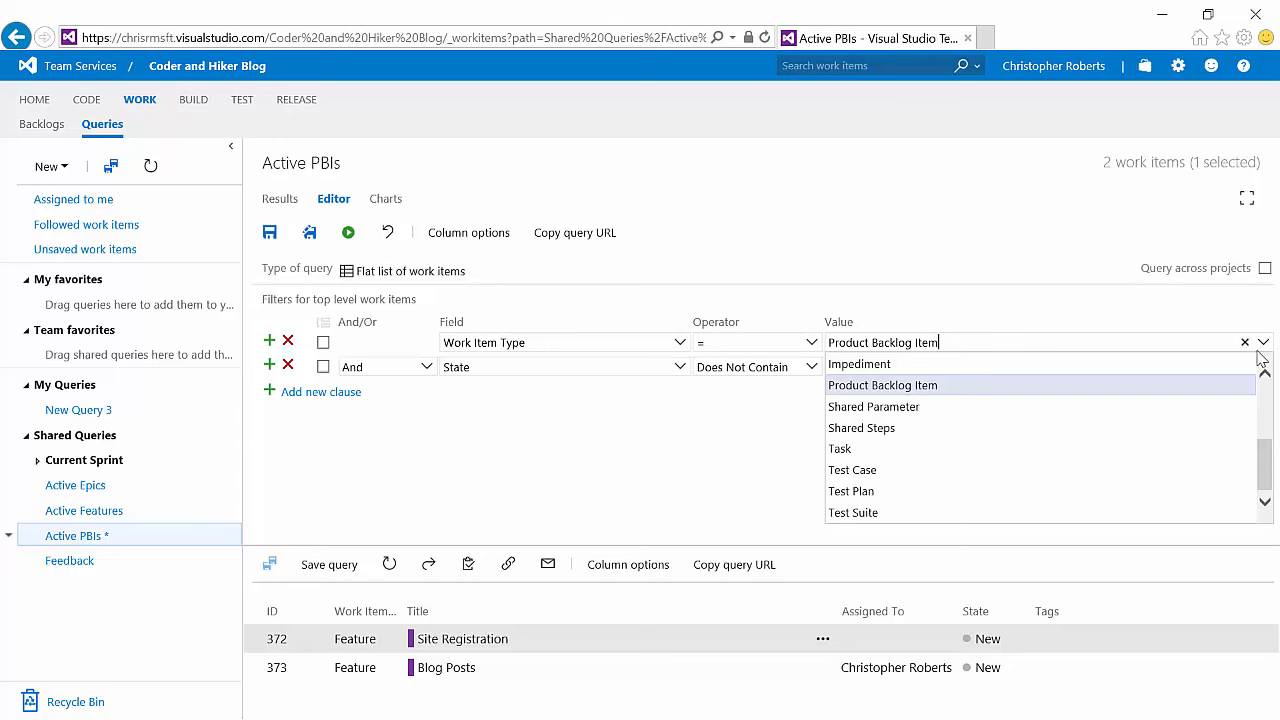
{"action": "left_click", "coordinate": [903, 388]}
{"action": "left_click", "coordinate": [269, 232]}
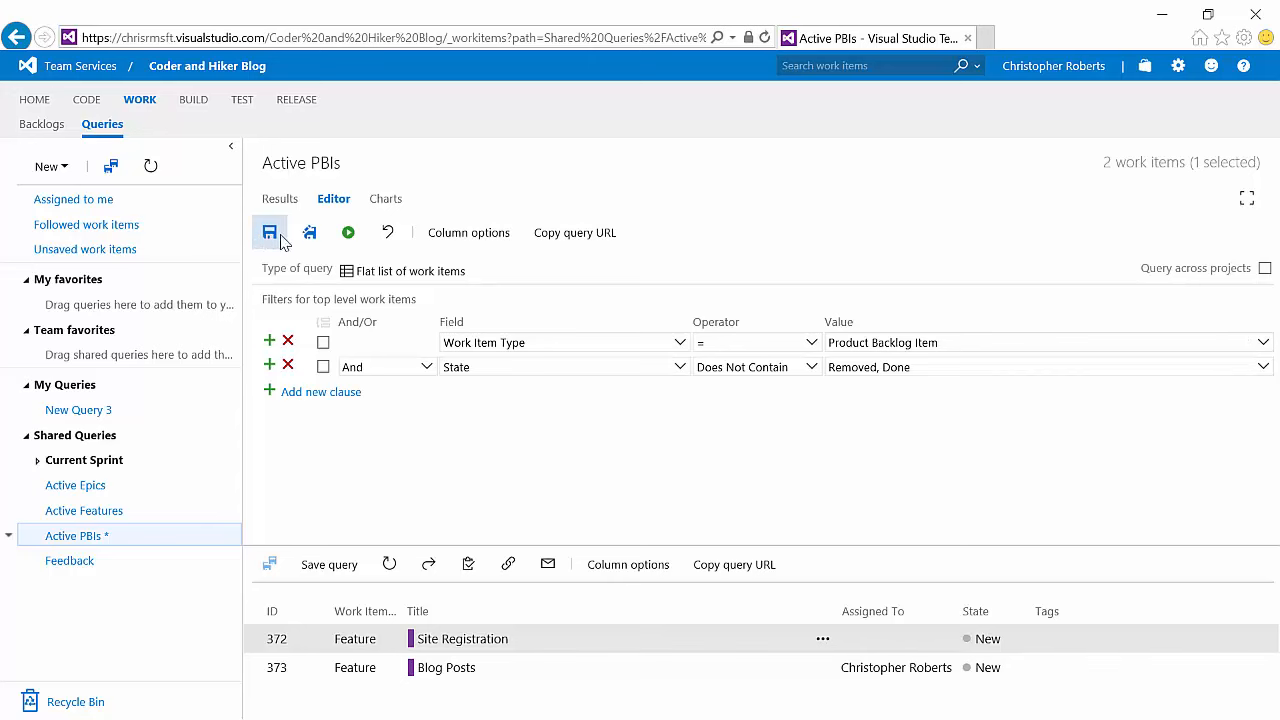
{"action": "left_click", "coordinate": [348, 232]}
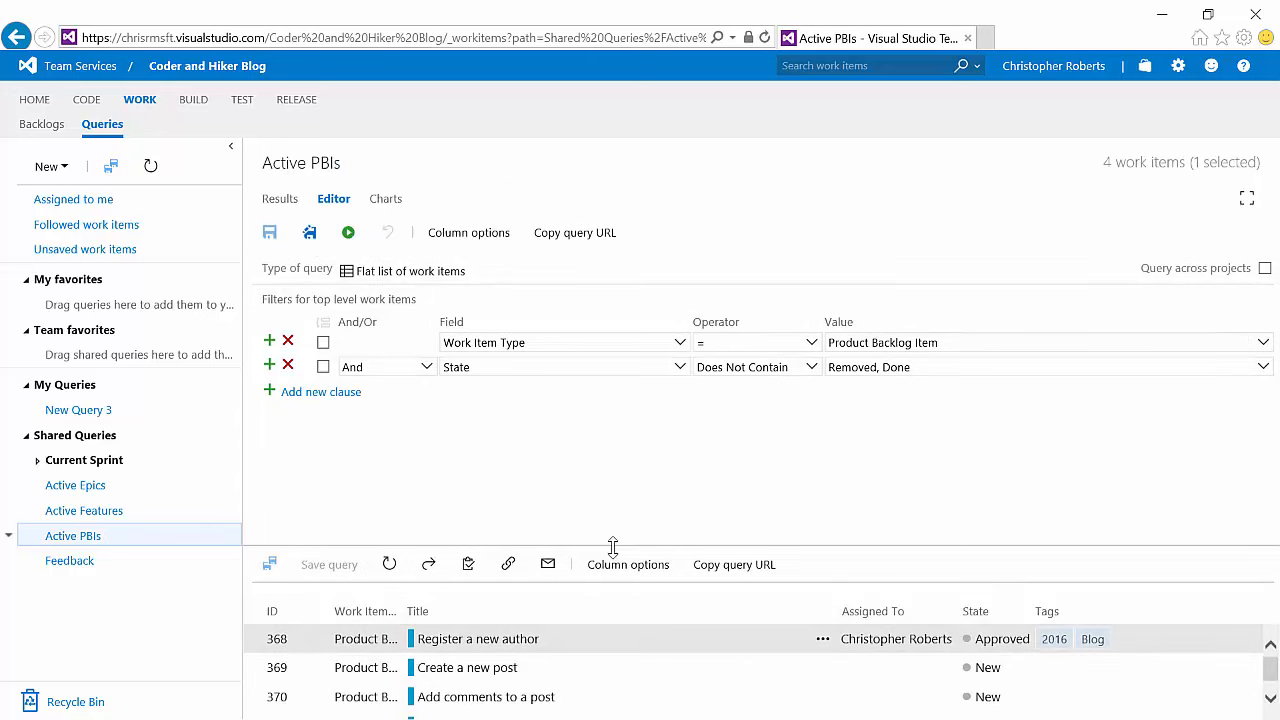
{"action": "left_click_drag", "start_coordinate": [611, 543], "coordinate": [611, 449]}
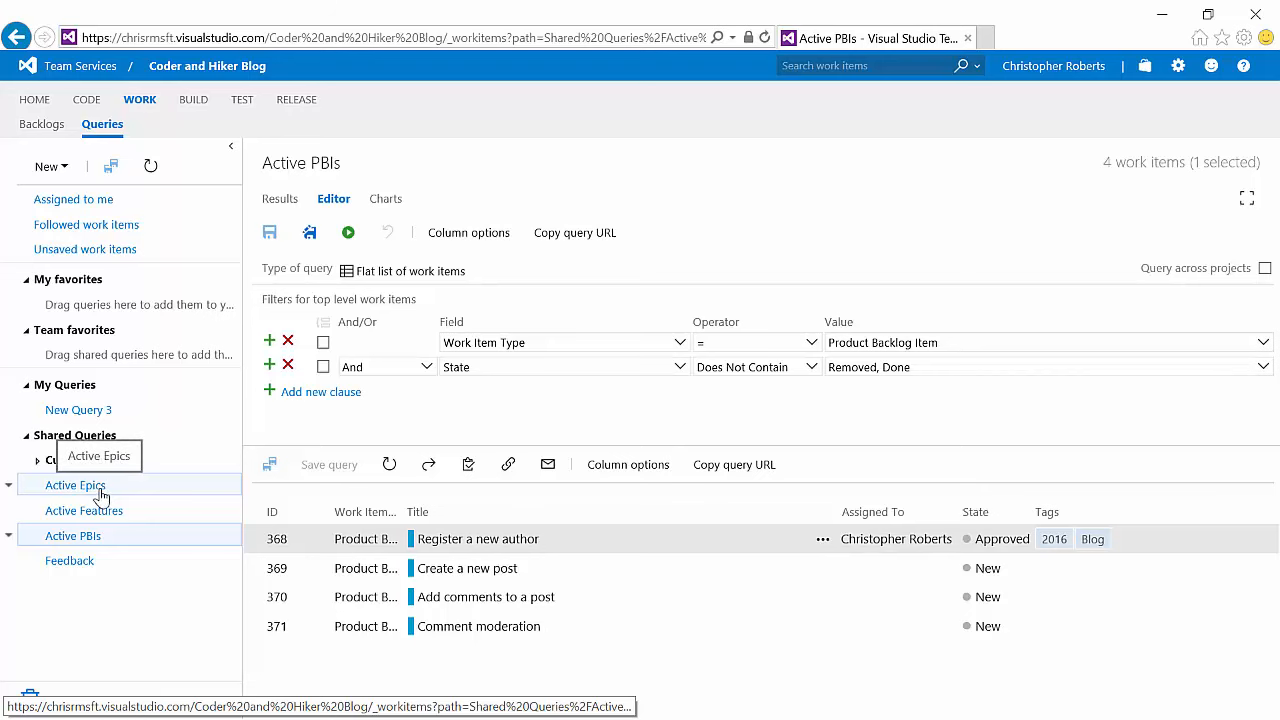
Step: Open the Board view of the project's backlog items
{"action": "left_click", "coordinate": [45, 125]}
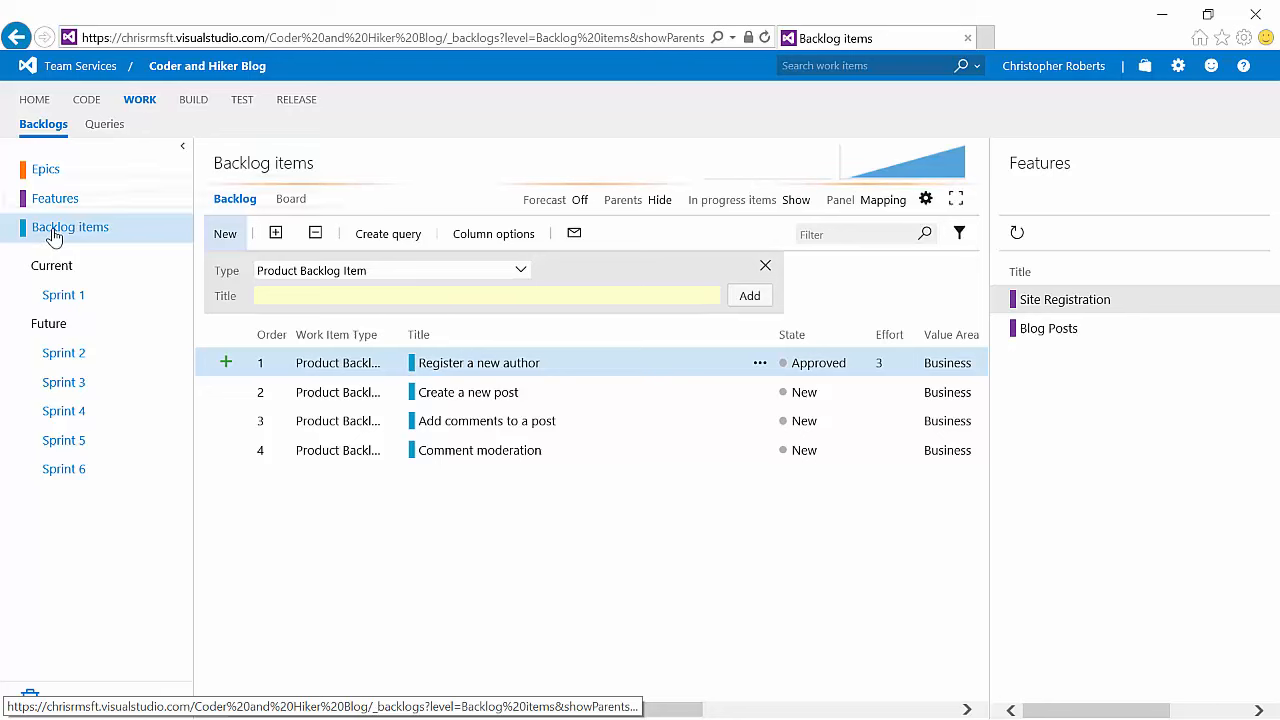
{"action": "left_click", "coordinate": [294, 199]}
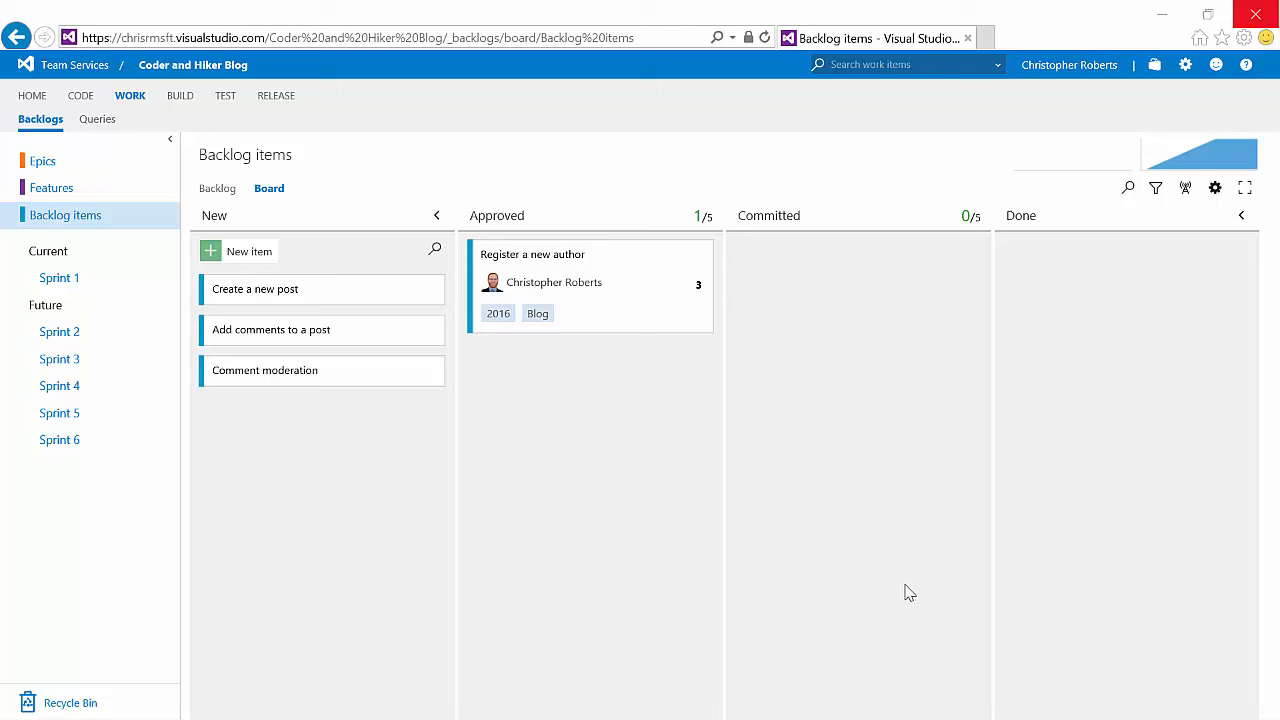
{"action": "mouse_move", "coordinate": [648, 333]}
Step: Assign the Create a new post backlog item to the signed-in user and save it
{"action": "left_click", "coordinate": [262, 297]}
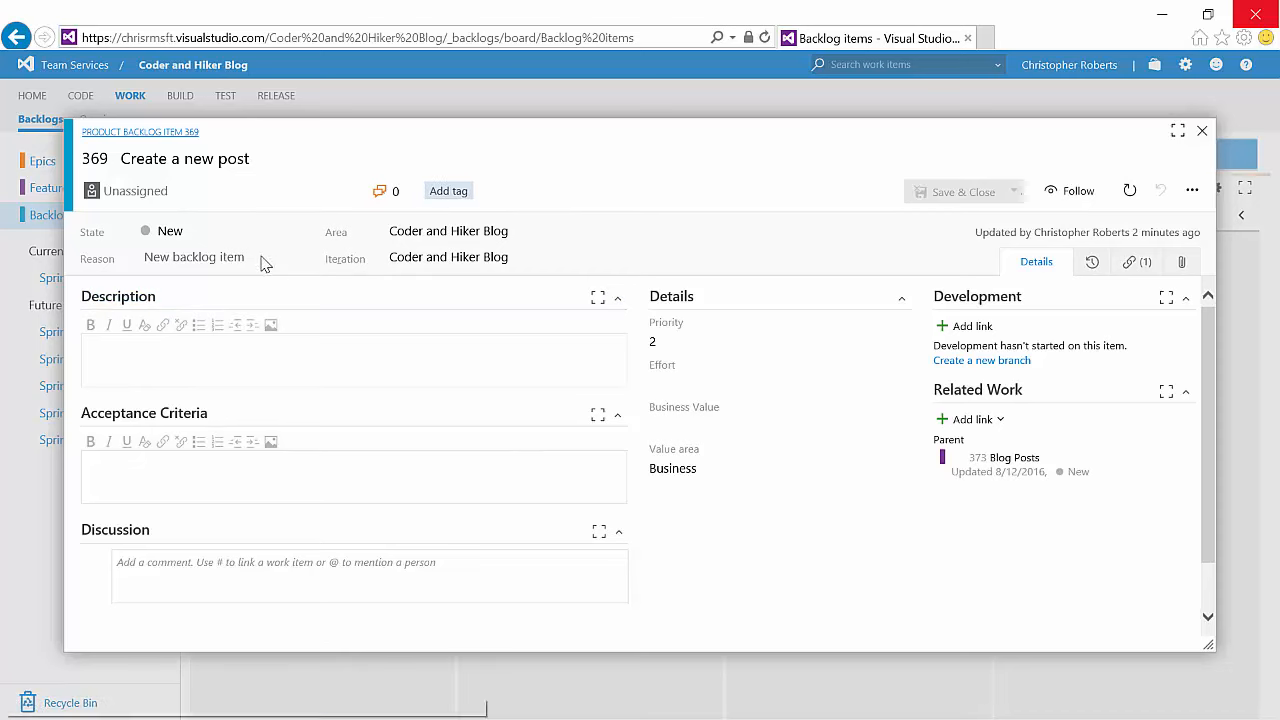
{"action": "left_click", "coordinate": [342, 190]}
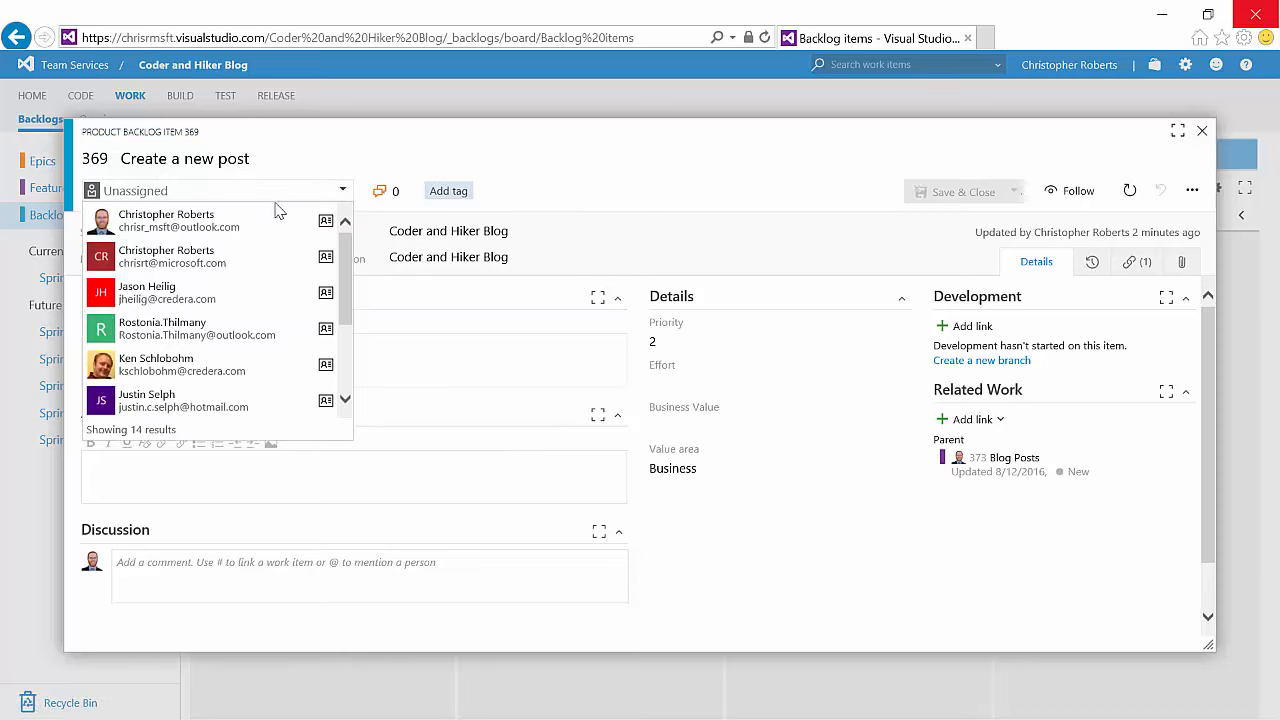
{"action": "left_click", "coordinate": [220, 222]}
{"action": "left_click", "coordinate": [953, 192]}
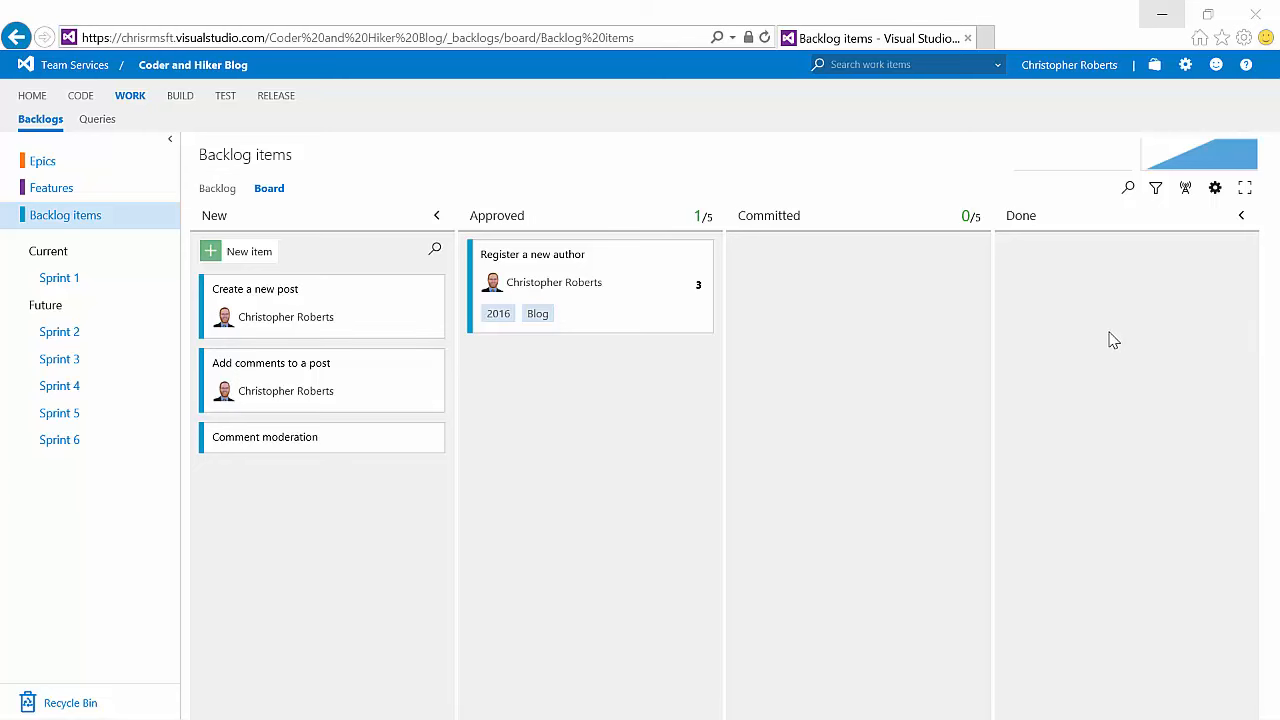
Step: Open the board's card settings and enable showing empty fields on Product Backlog Item cards
{"action": "left_click", "coordinate": [1215, 190]}
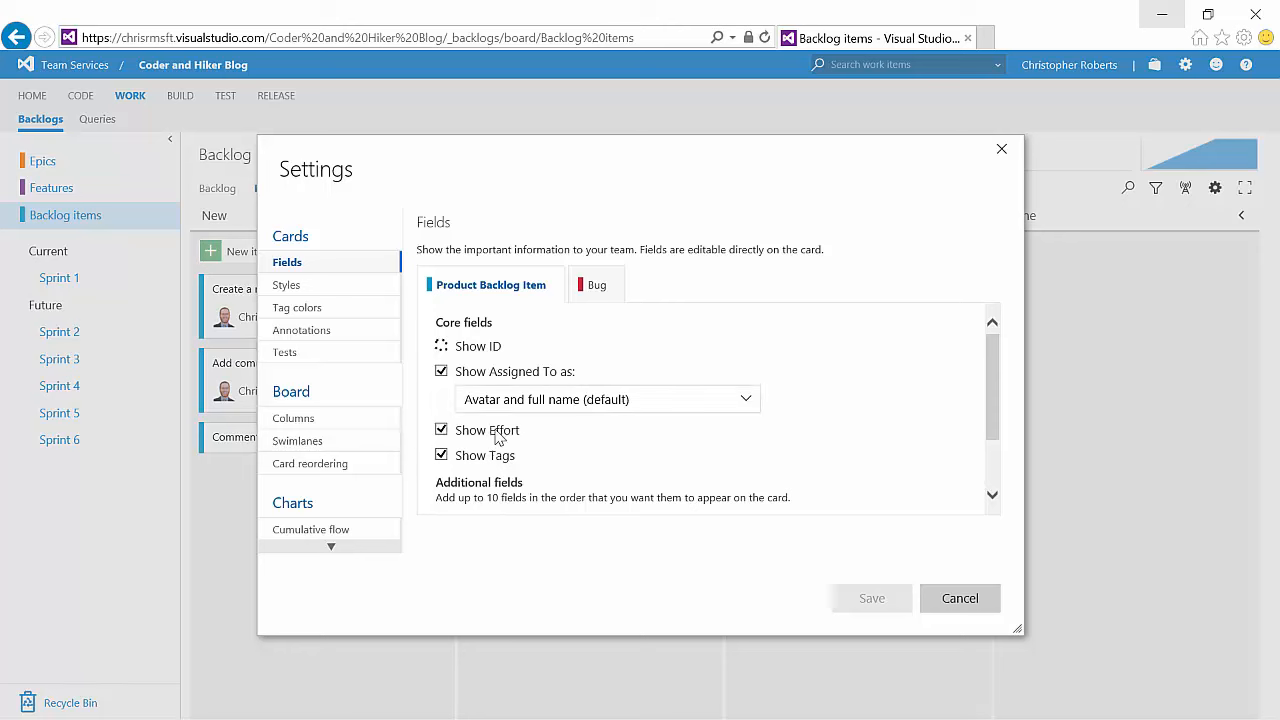
{"action": "scroll", "coordinate": [500, 440], "scroll_direction": "down", "scroll_amount": 2}
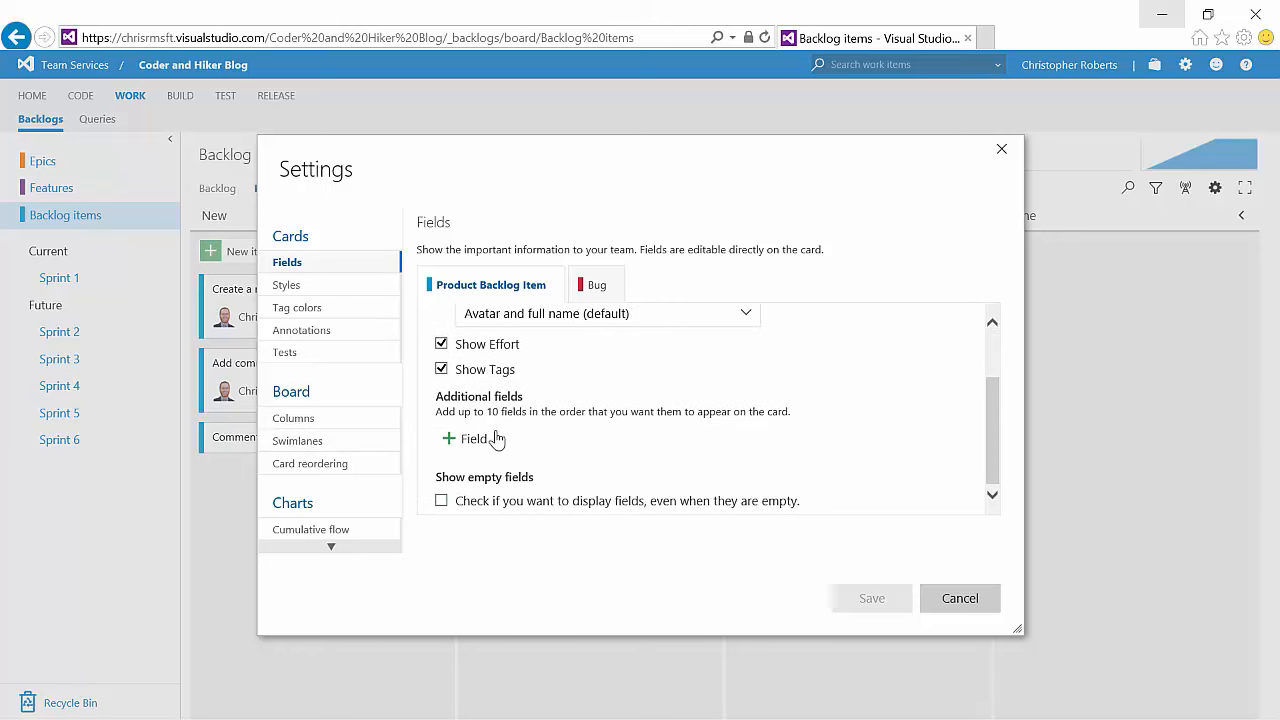
{"action": "left_click", "coordinate": [442, 500]}
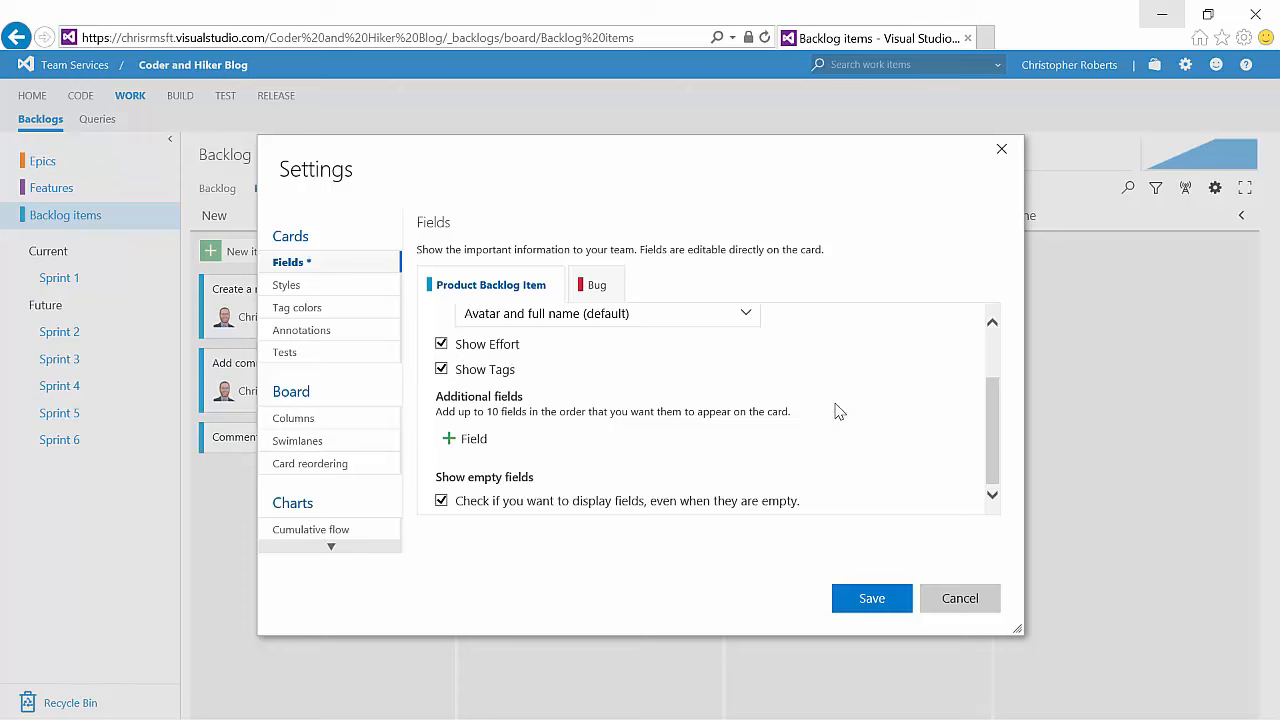
Step: Add Priority as an additional field on Product Backlog Item cards and save the card settings
{"action": "scroll", "coordinate": [848, 400], "scroll_direction": "up", "scroll_amount": 2}
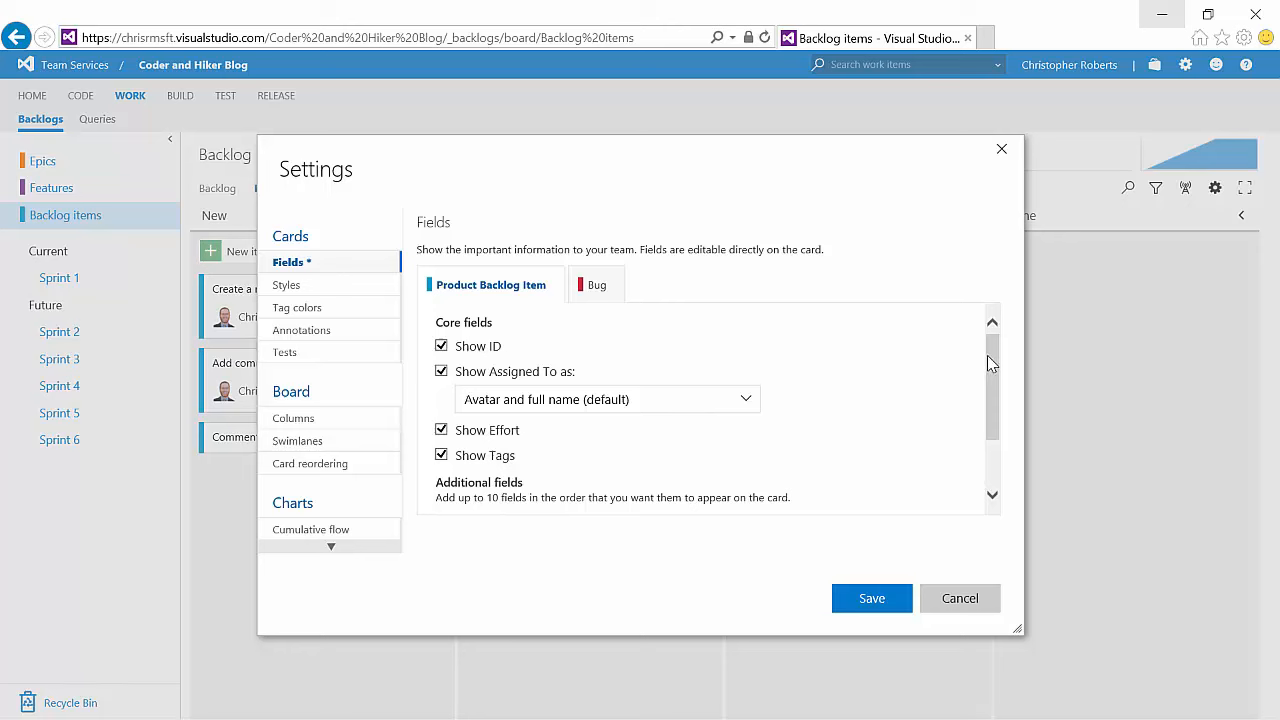
{"action": "left_click_drag", "start_coordinate": [987, 356], "coordinate": [980, 410]}
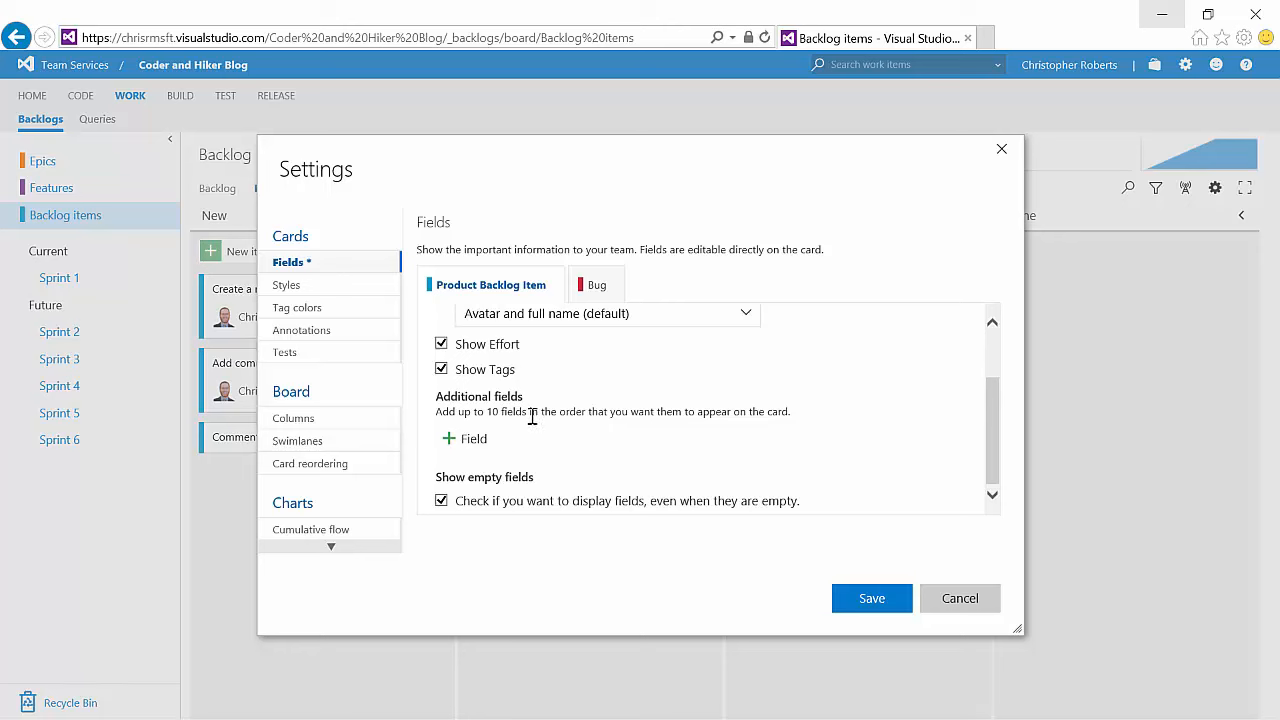
{"action": "left_click", "coordinate": [474, 440]}
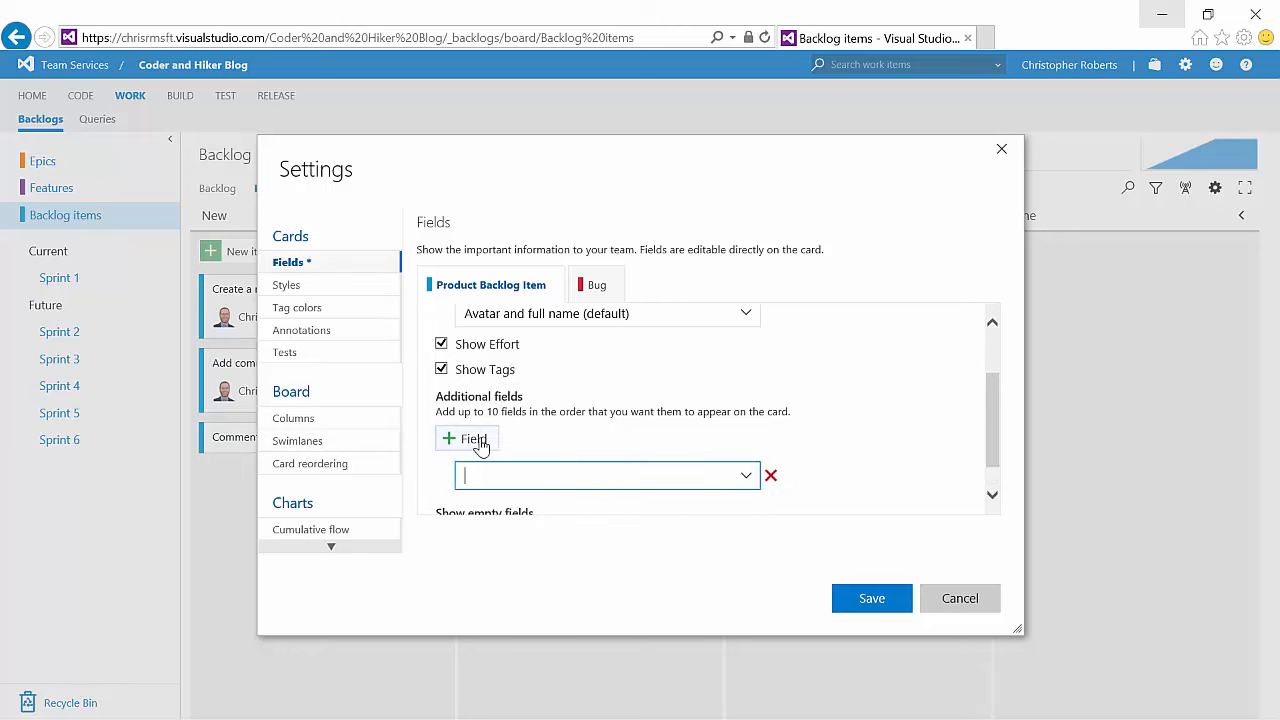
{"action": "left_click", "coordinate": [747, 479]}
{"action": "left_click_drag", "start_coordinate": [750, 312], "coordinate": [749, 390]}
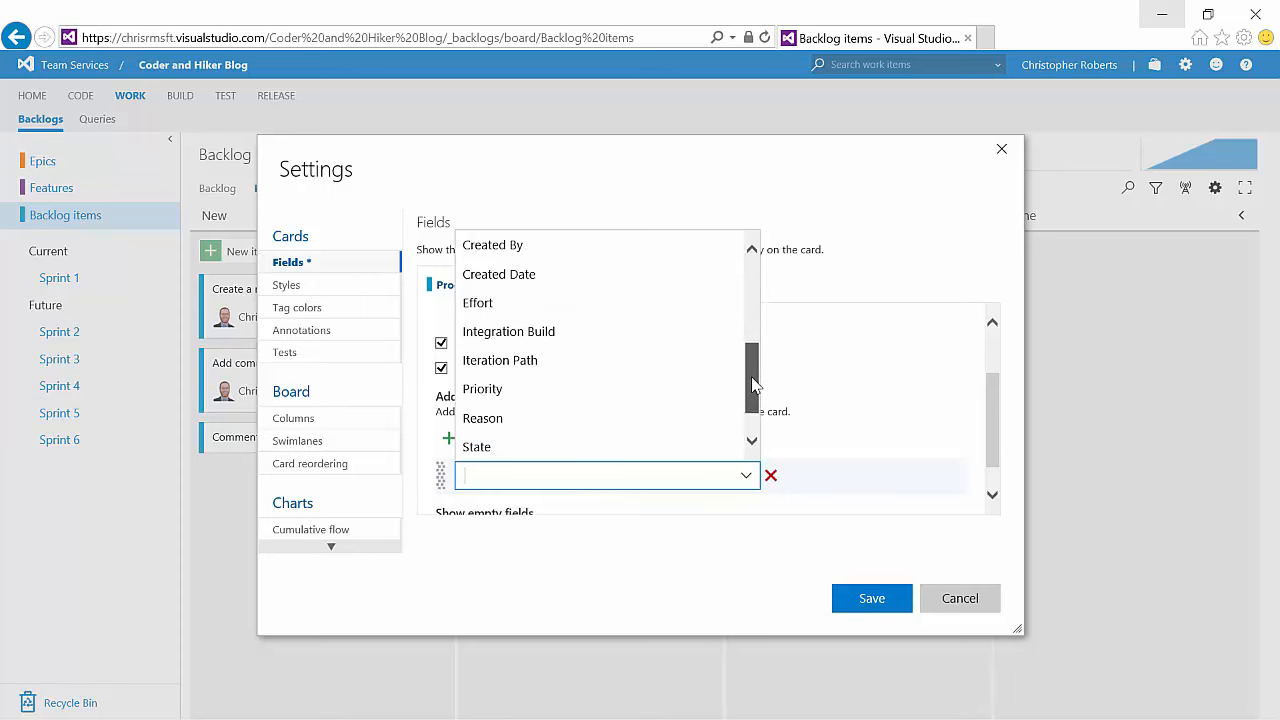
{"action": "left_click", "coordinate": [626, 392]}
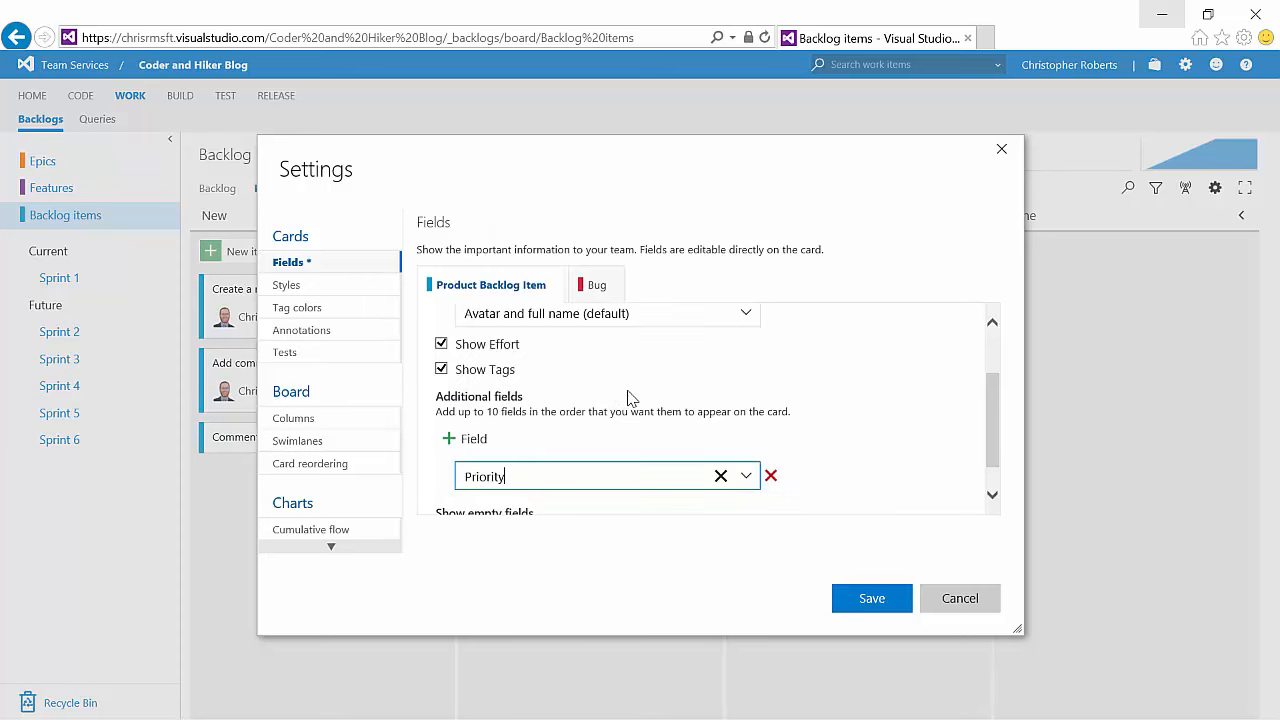
{"action": "left_click", "coordinate": [871, 598]}
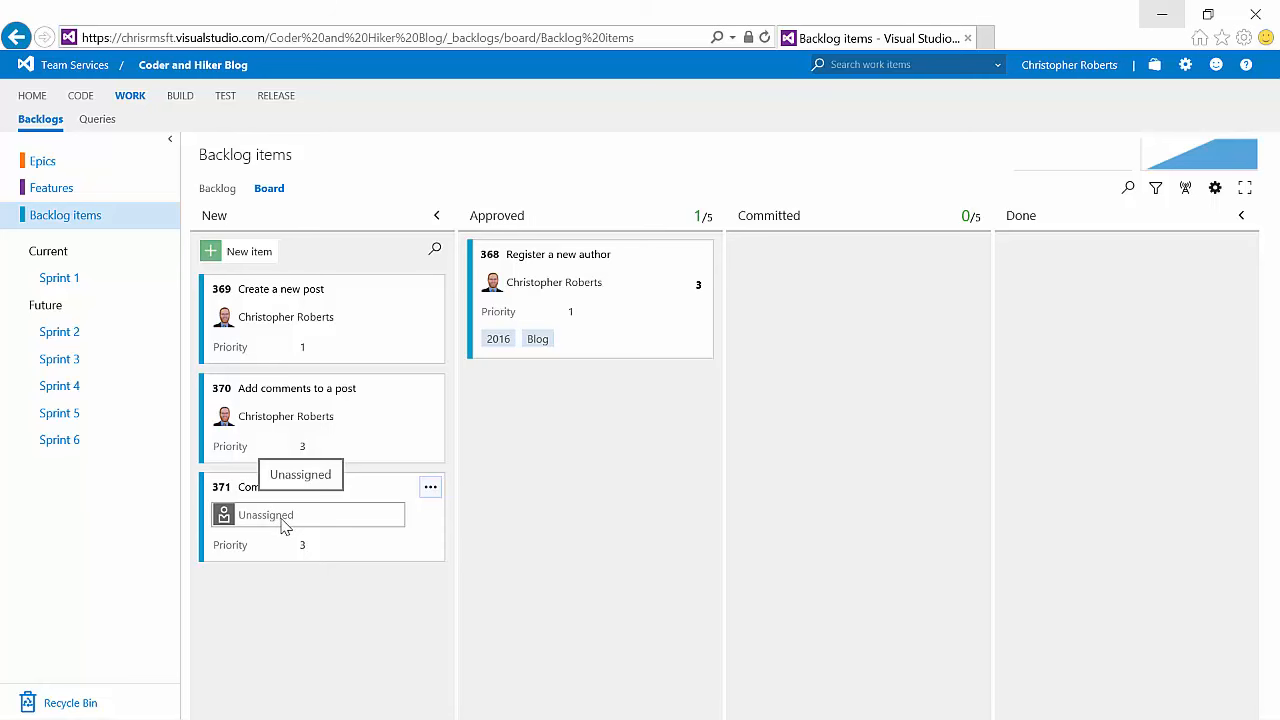
Step: Assign Comment moderation to the signed-in user, set its priority to 4, and set the other three cards' priorities to 2
{"action": "left_click", "coordinate": [396, 516]}
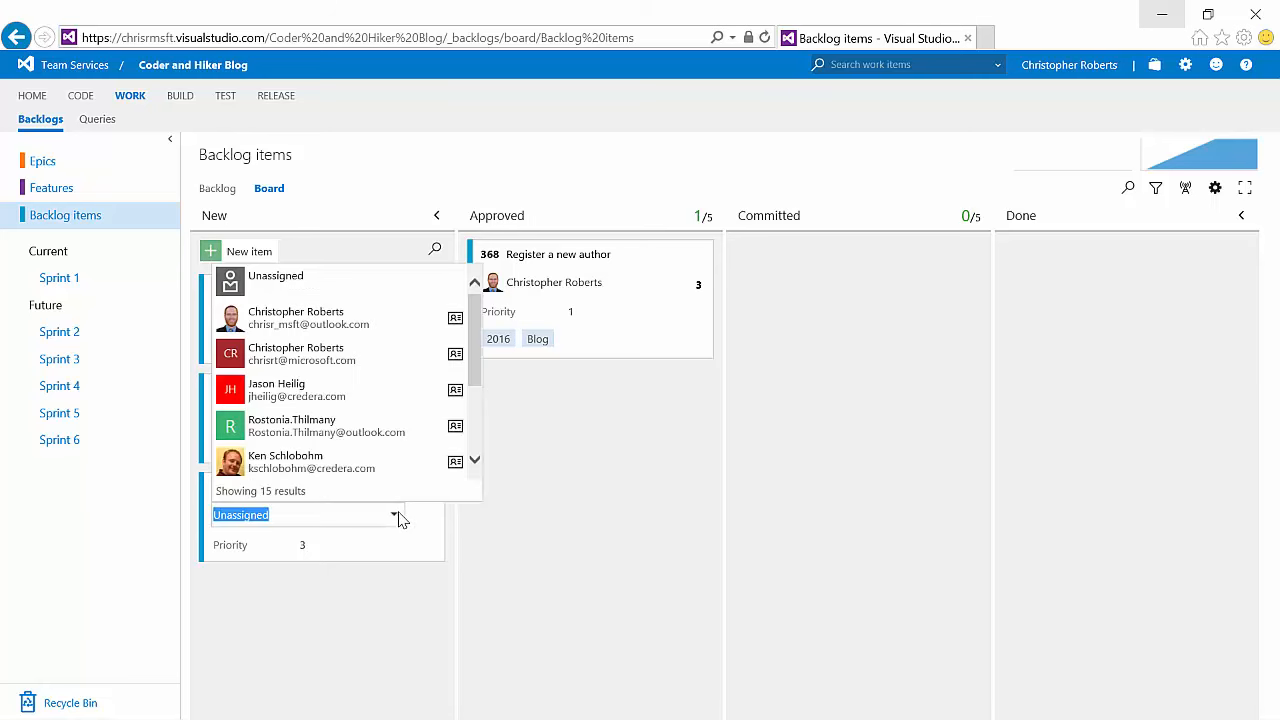
{"action": "left_click", "coordinate": [320, 318]}
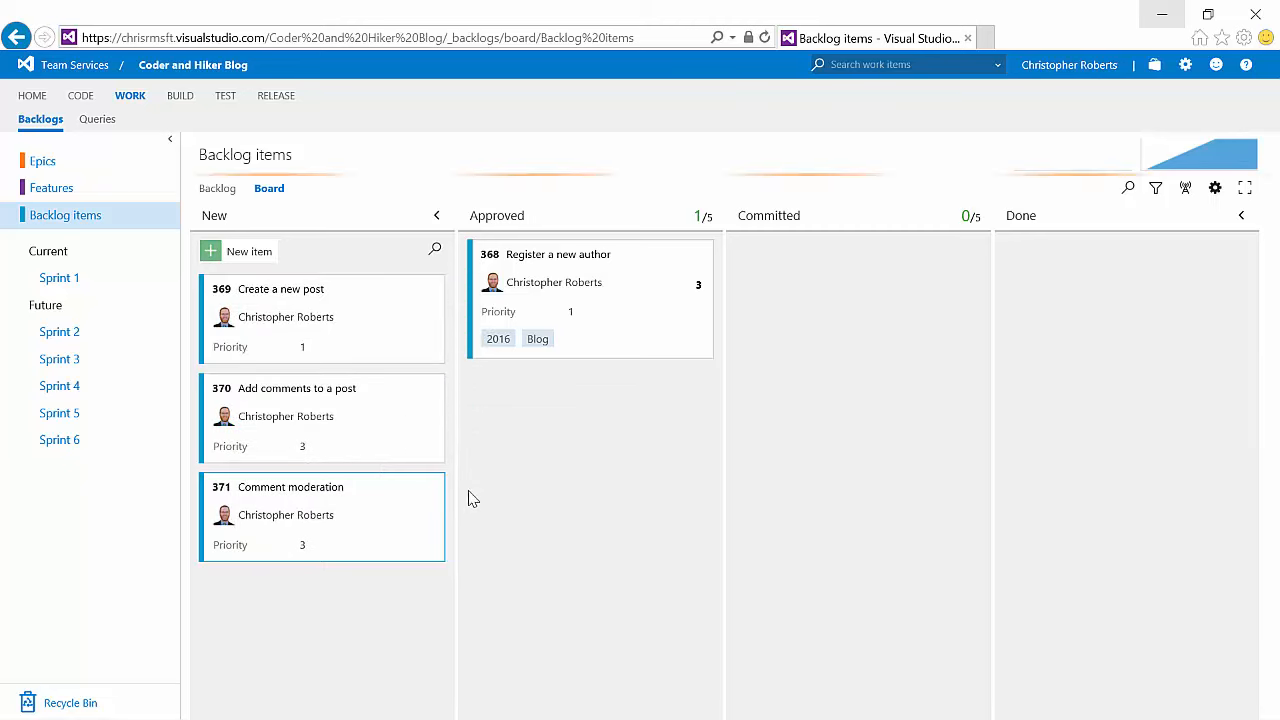
{"action": "left_click", "coordinate": [304, 350]}
{"action": "left_click", "coordinate": [327, 391]}
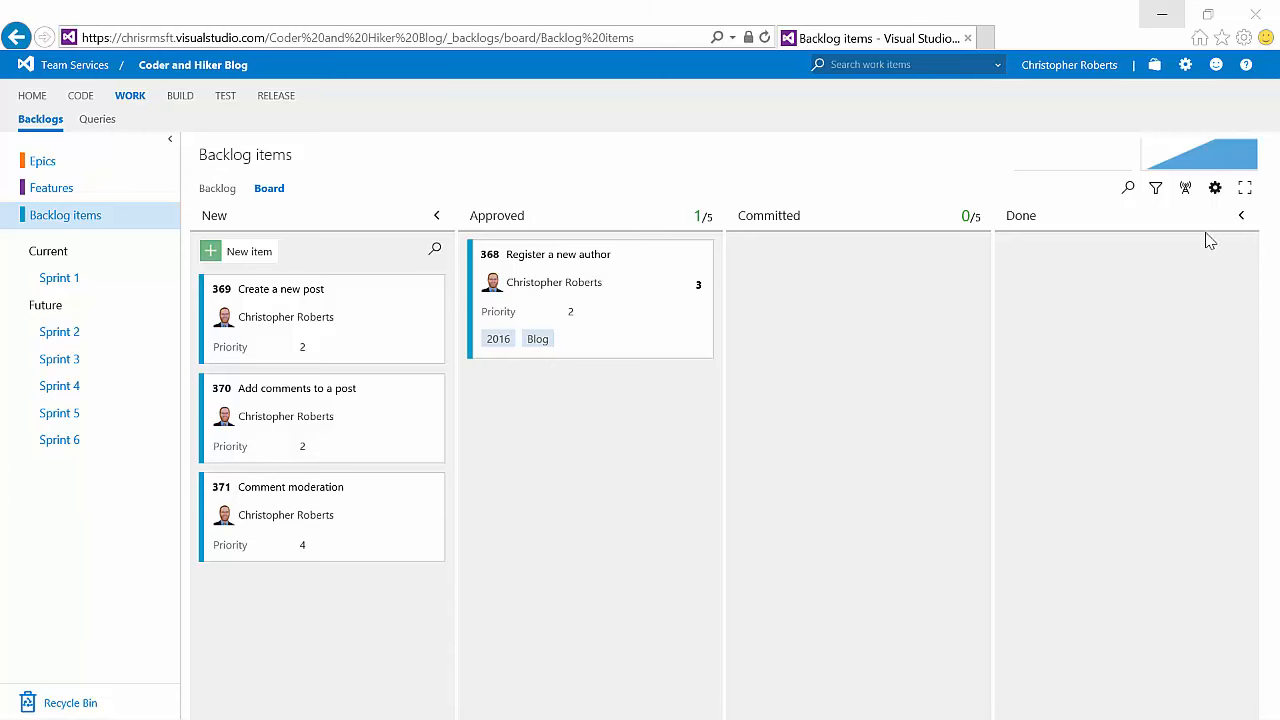
Step: Add a card styling rule named Priority that colors cards light blue when Priority = 1, and save it
{"action": "left_click", "coordinate": [1215, 188]}
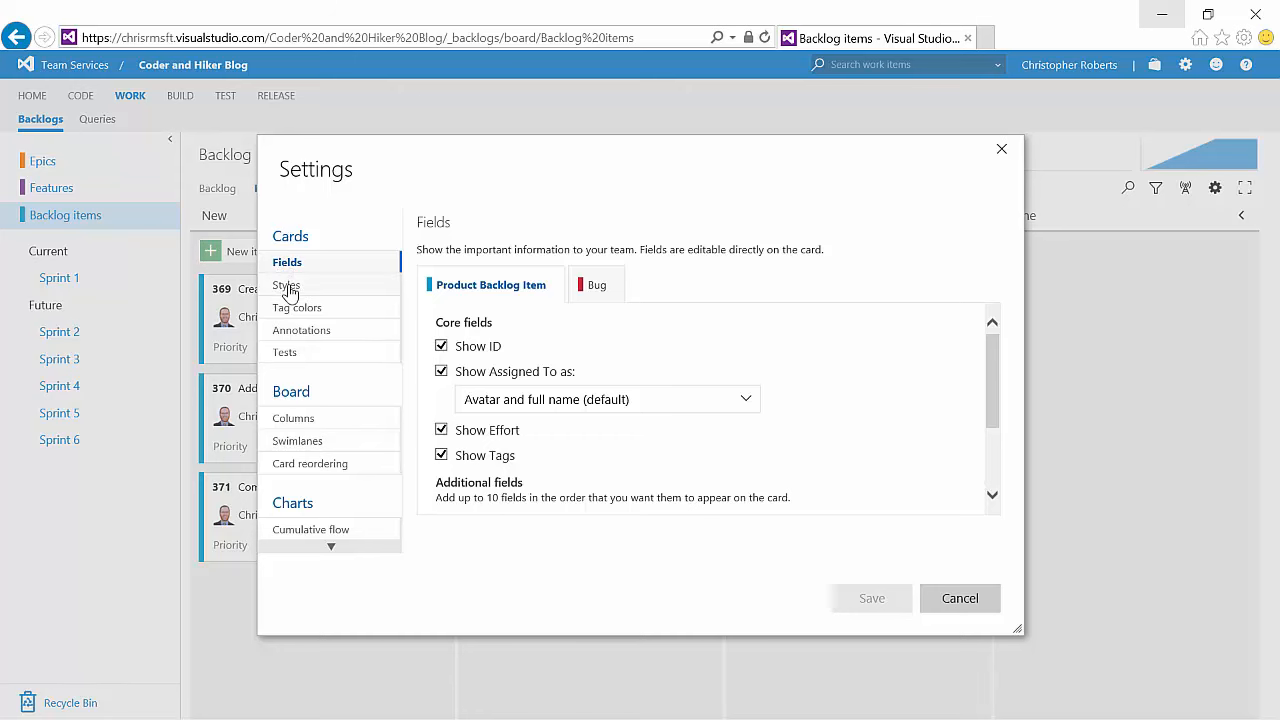
{"action": "left_click", "coordinate": [288, 285]}
{"action": "left_click", "coordinate": [455, 294]}
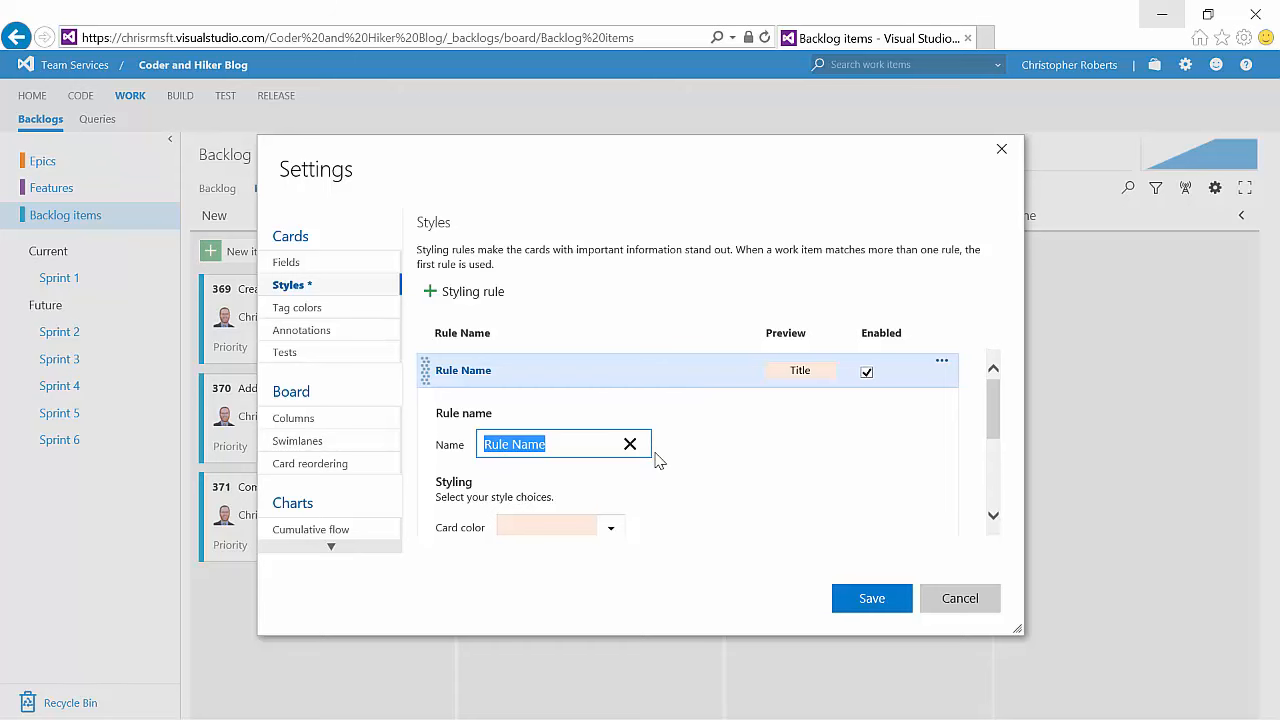
{"action": "type", "text": "Priority"}
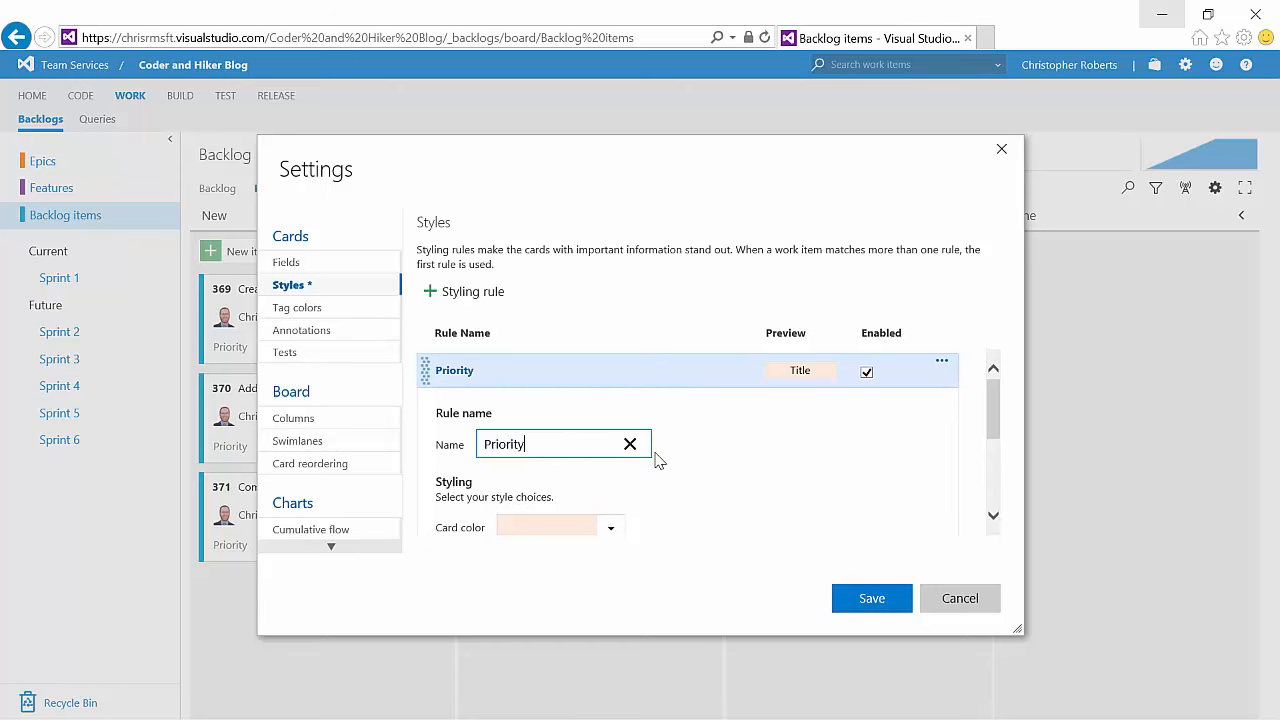
{"action": "scroll", "coordinate": [549, 456], "scroll_direction": "down", "scroll_amount": 1}
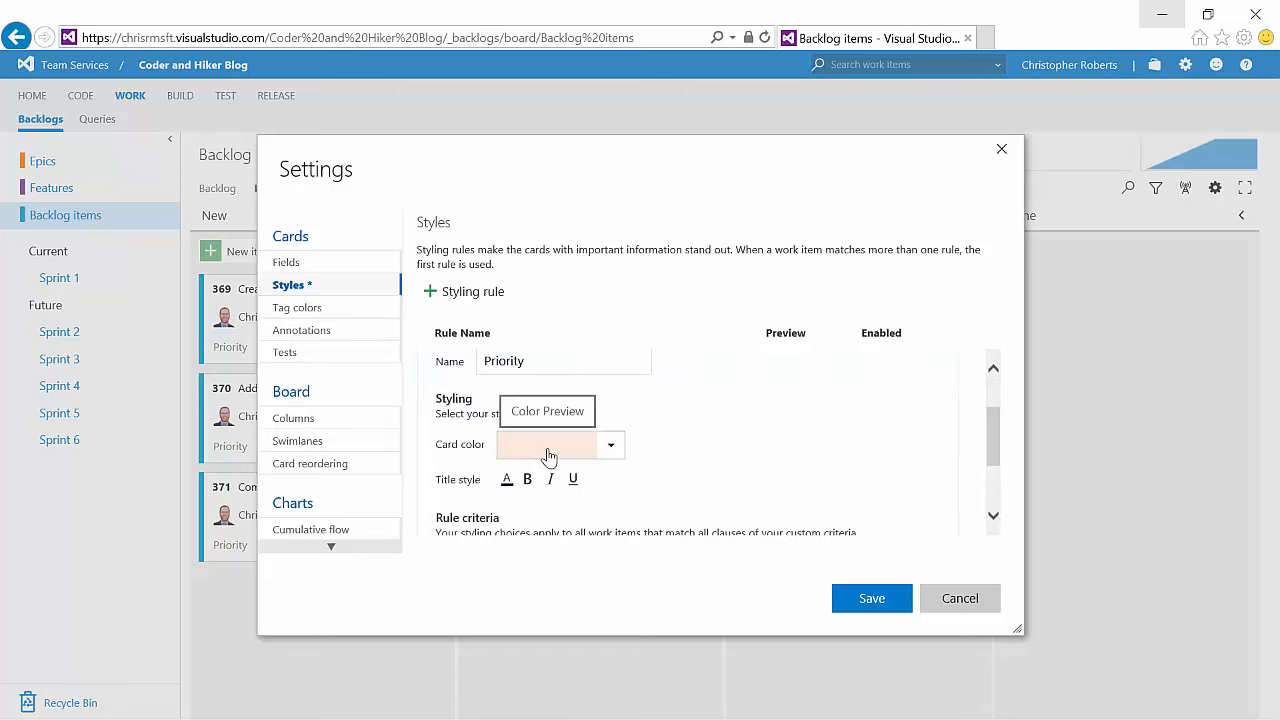
{"action": "left_click", "coordinate": [611, 447]}
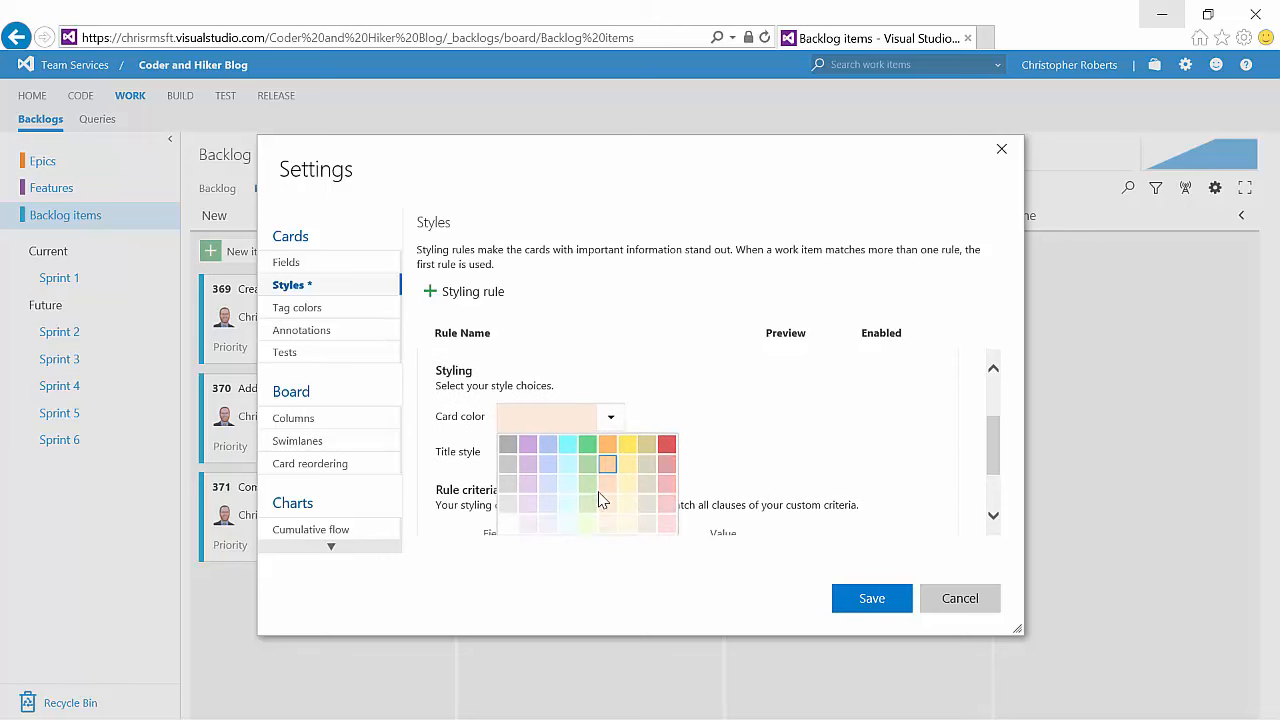
{"action": "left_click", "coordinate": [567, 505]}
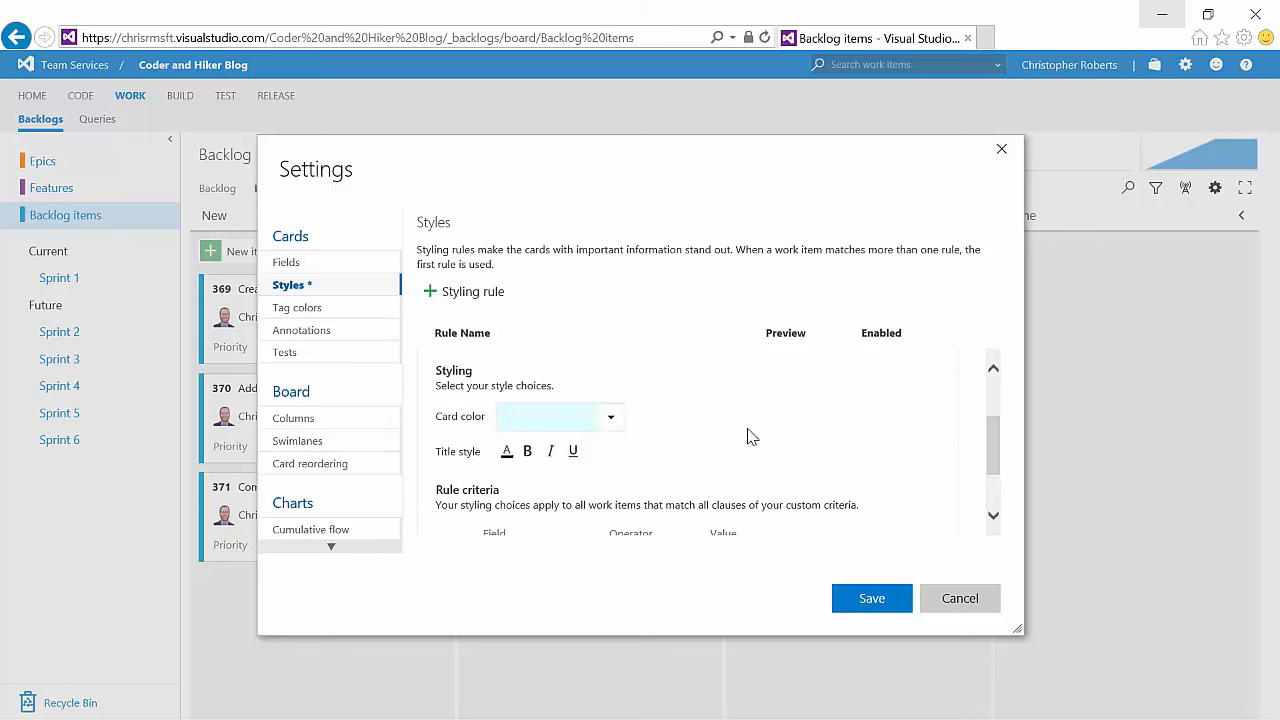
{"action": "scroll", "coordinate": [752, 437], "scroll_direction": "down", "scroll_amount": 2}
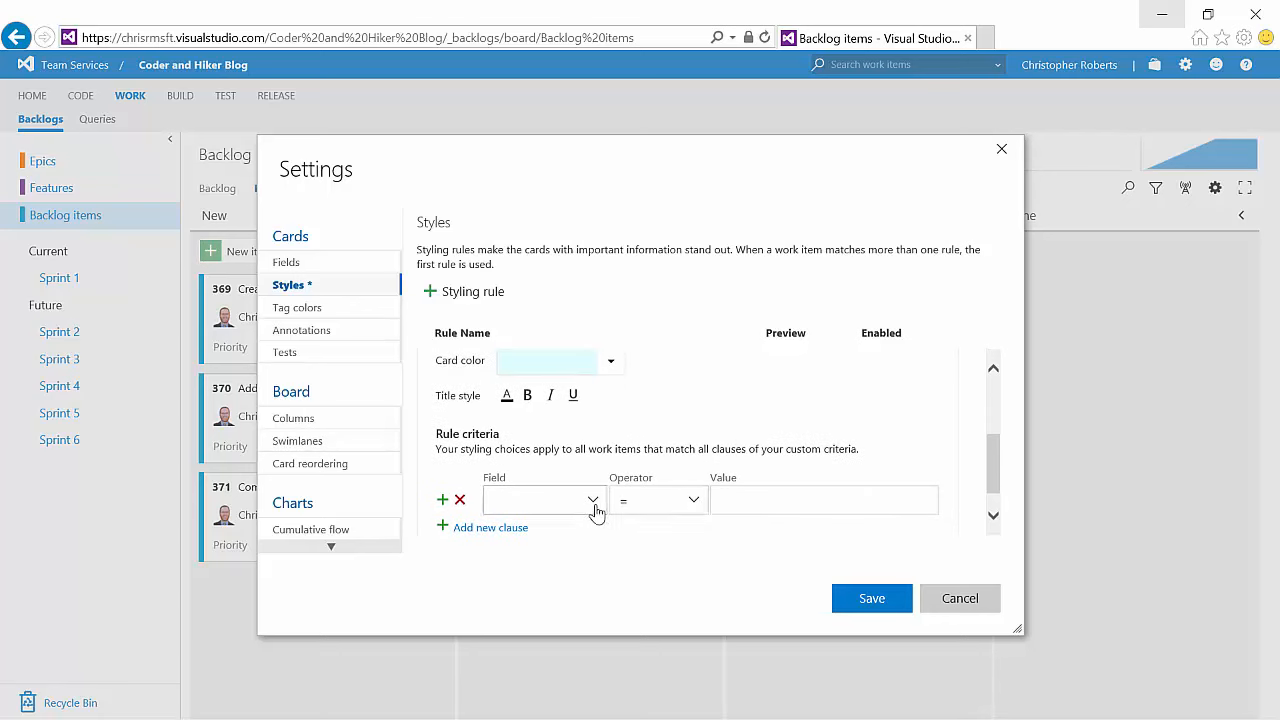
{"action": "left_click", "coordinate": [594, 510]}
{"action": "left_click_drag", "start_coordinate": [602, 322], "coordinate": [614, 414]}
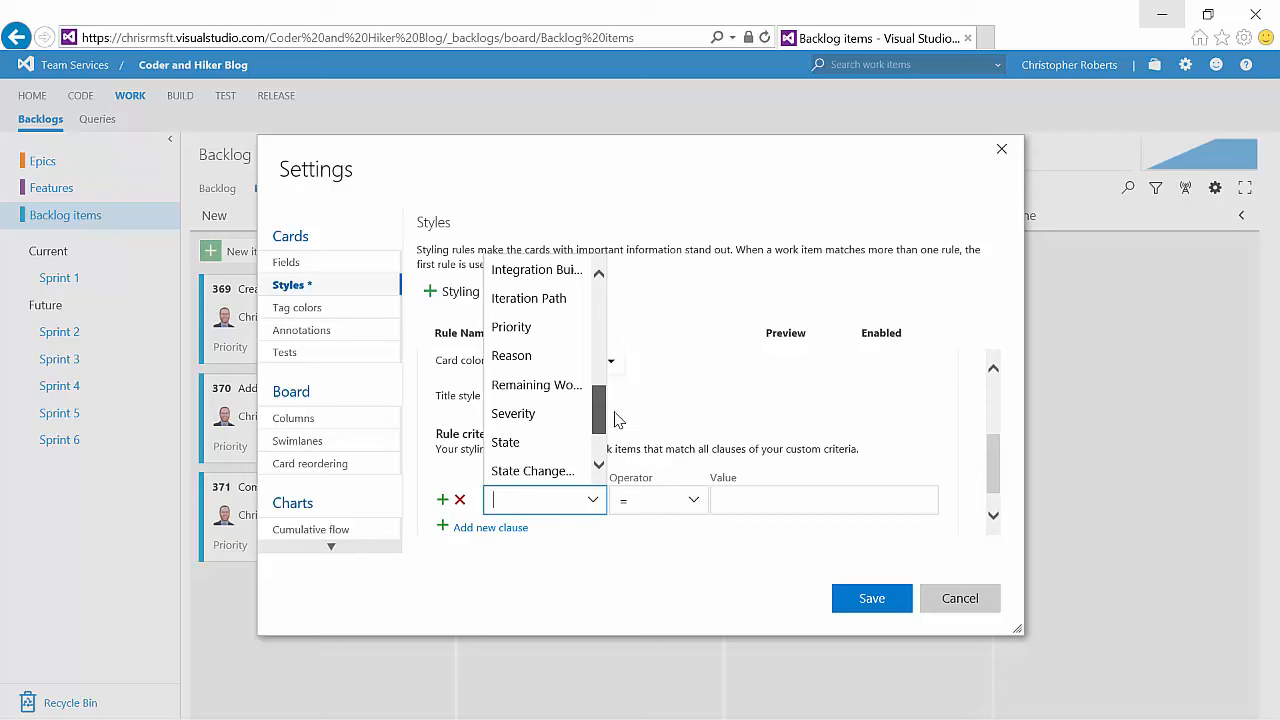
{"action": "left_click", "coordinate": [561, 338]}
{"action": "left_click", "coordinate": [740, 503]}
{"action": "type", "text": "1"}
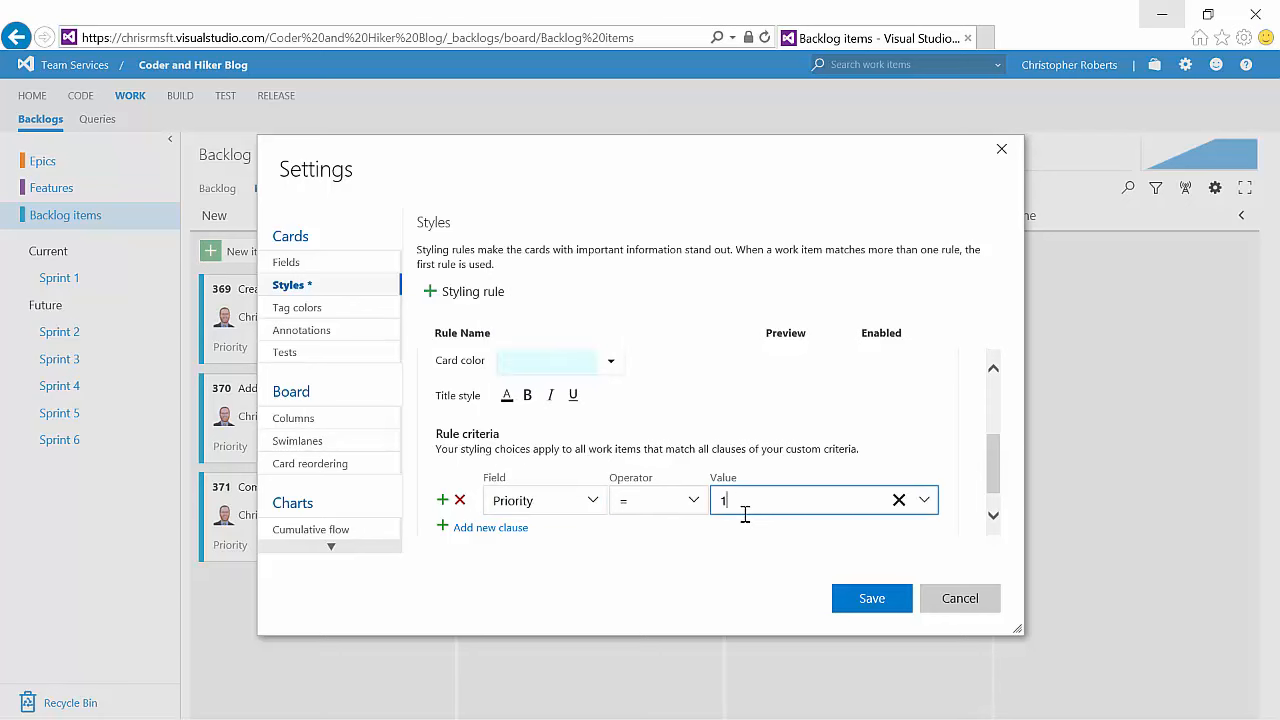
{"action": "left_click", "coordinate": [876, 606]}
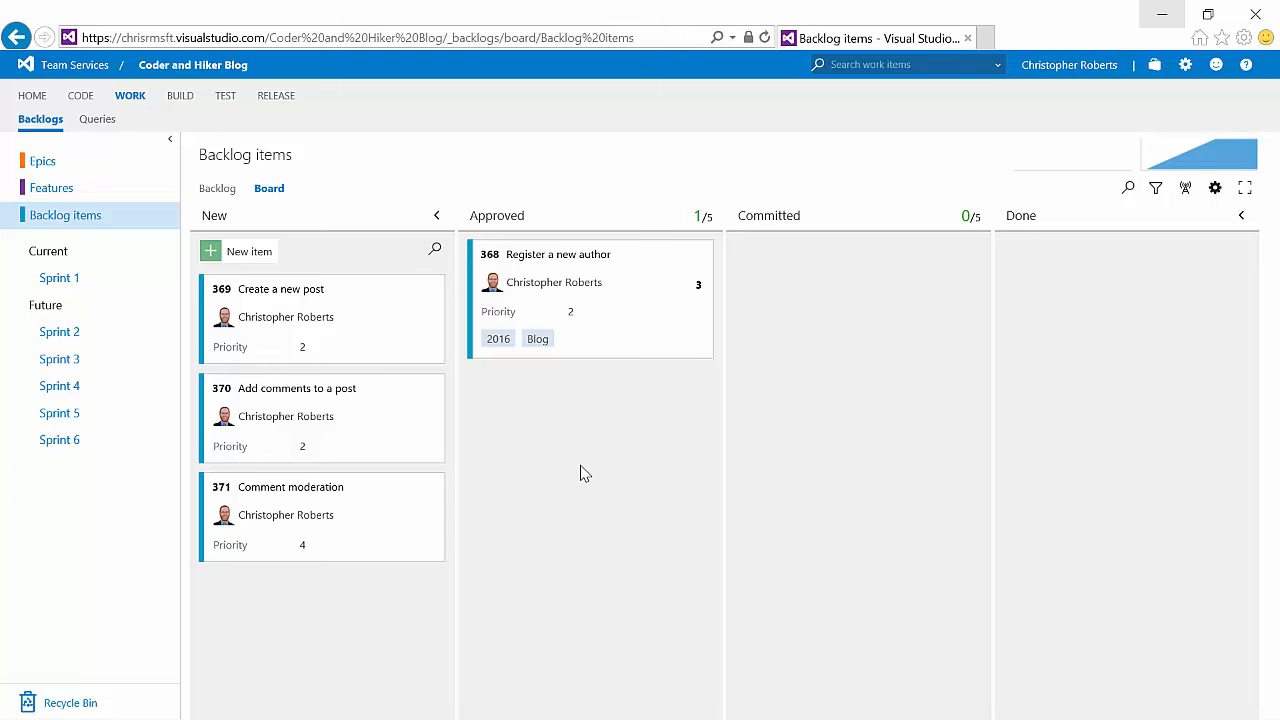
Step: Set the Register a new author card's priority to 1
{"action": "left_click", "coordinate": [571, 312]}
{"action": "left_click", "coordinate": [576, 341]}
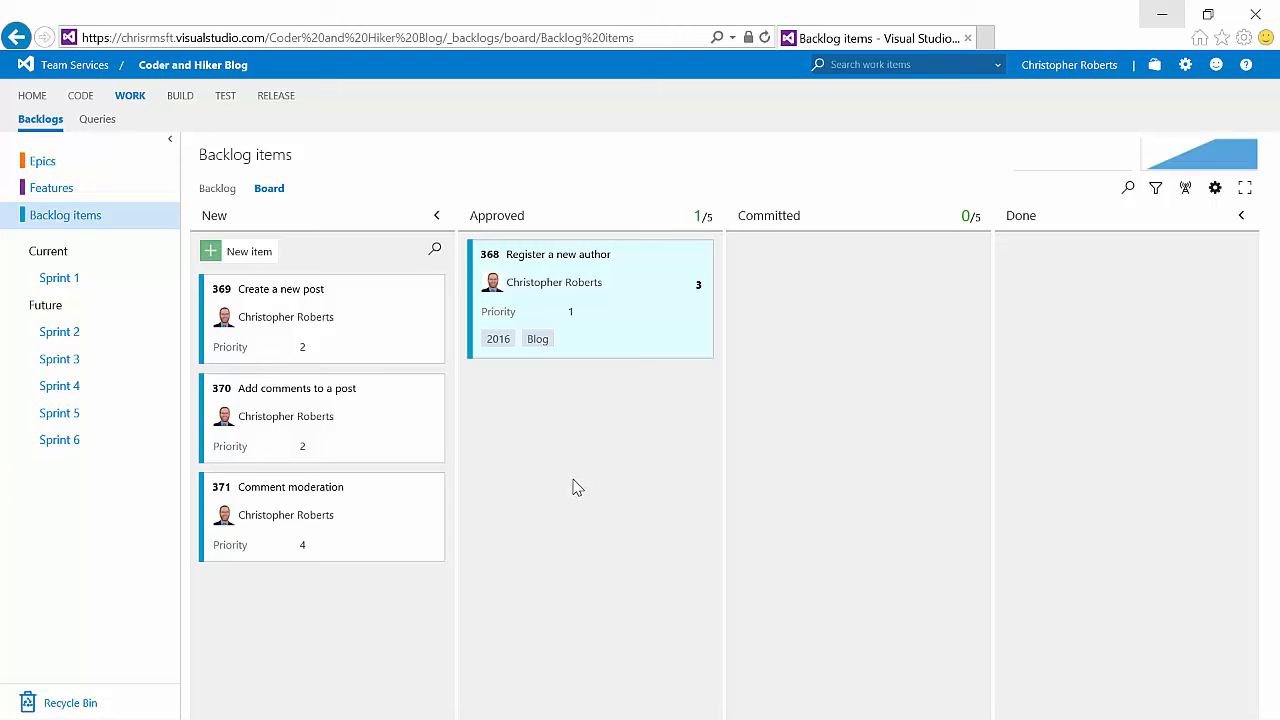
Step: Add tag colors for the 2016 tag in yellow and the Blog tag in red, and save
{"action": "left_click", "coordinate": [1215, 190]}
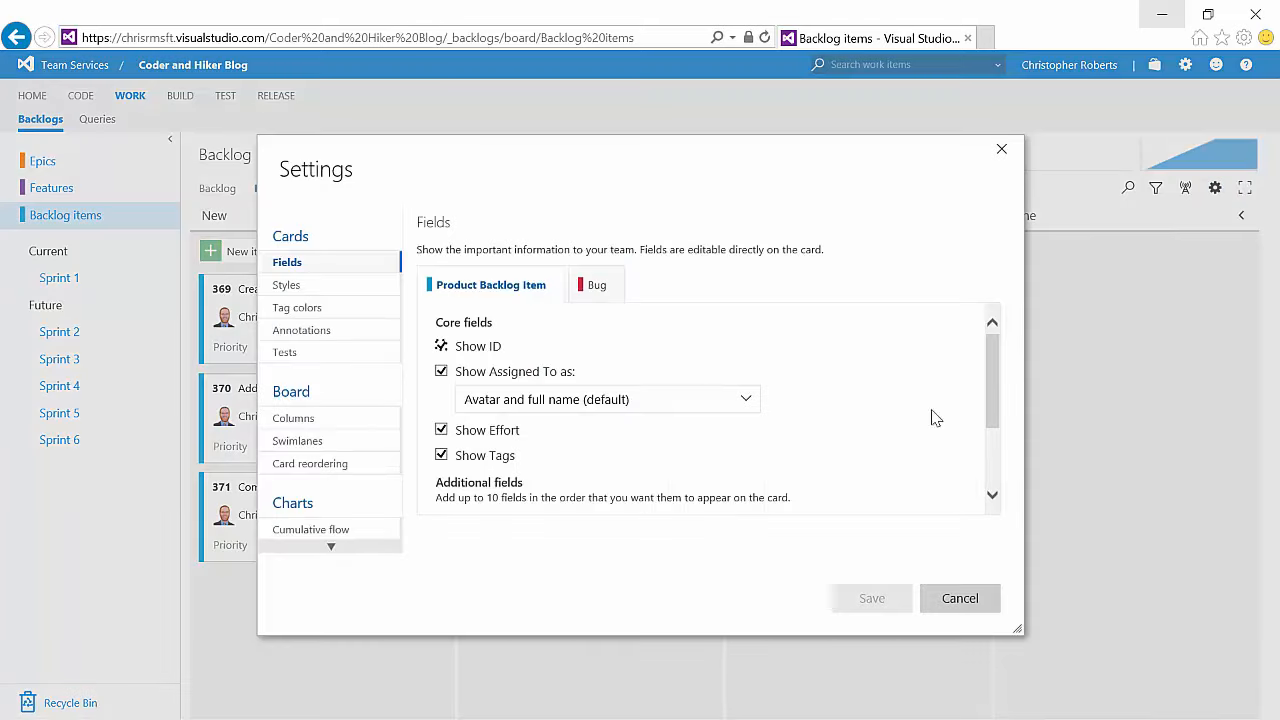
{"action": "left_click", "coordinate": [320, 315]}
{"action": "left_click", "coordinate": [442, 277]}
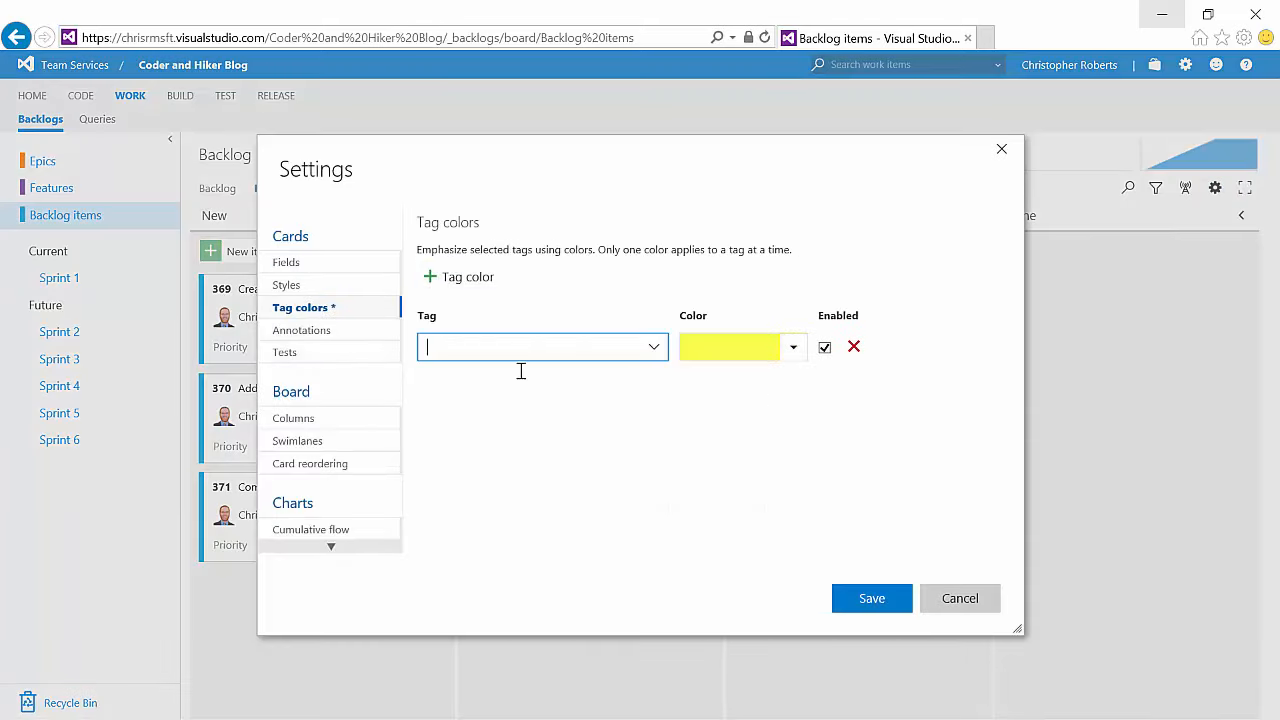
{"action": "left_click", "coordinate": [654, 347]}
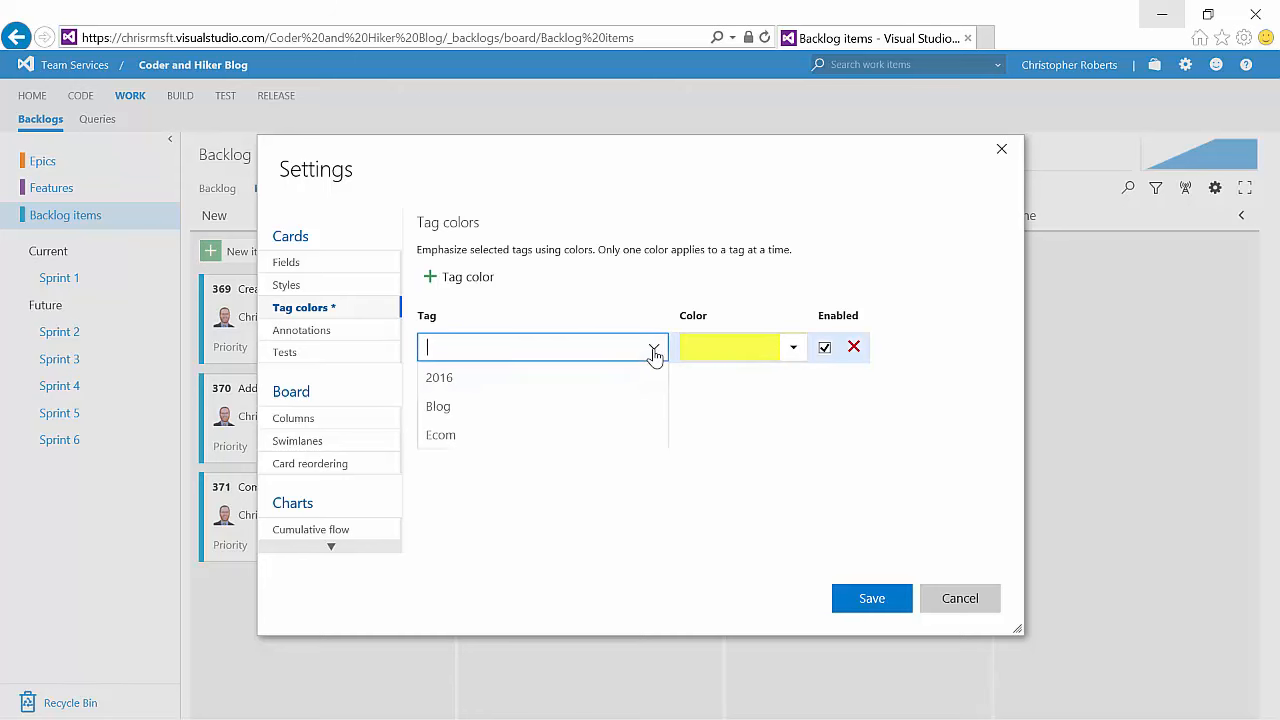
{"action": "left_click", "coordinate": [615, 383]}
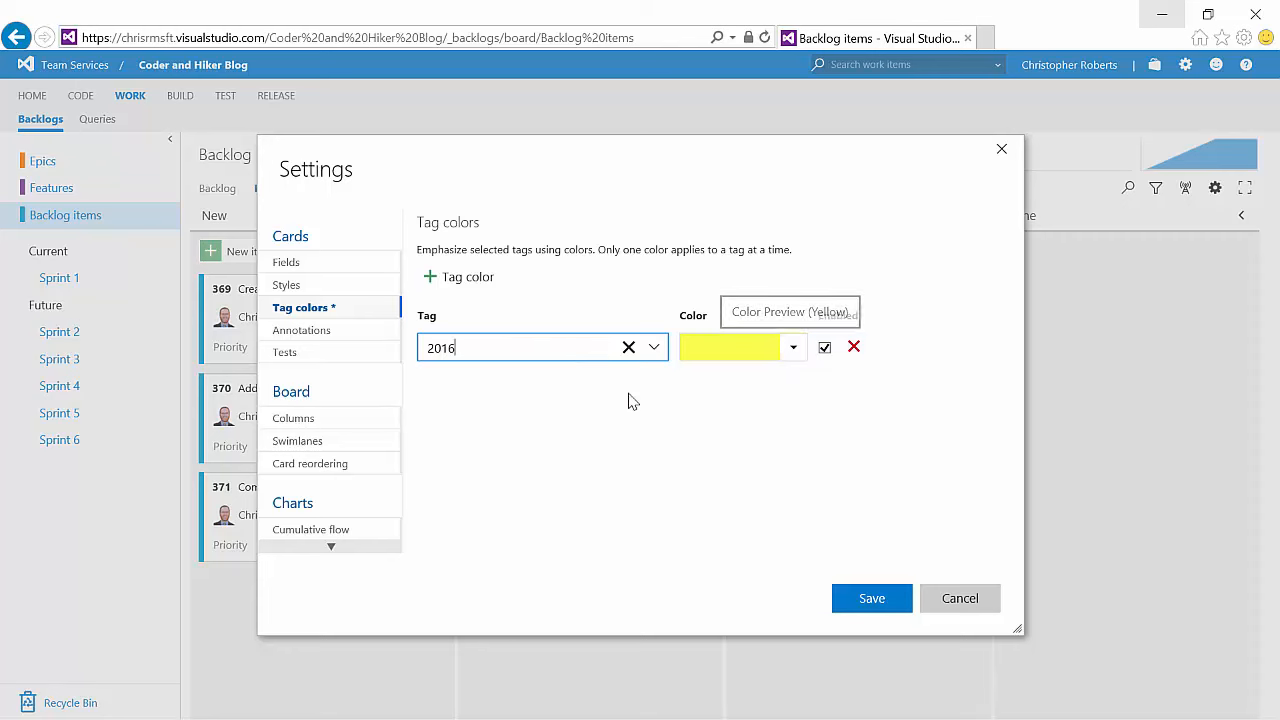
{"action": "left_click", "coordinate": [463, 287]}
{"action": "left_click", "coordinate": [653, 349]}
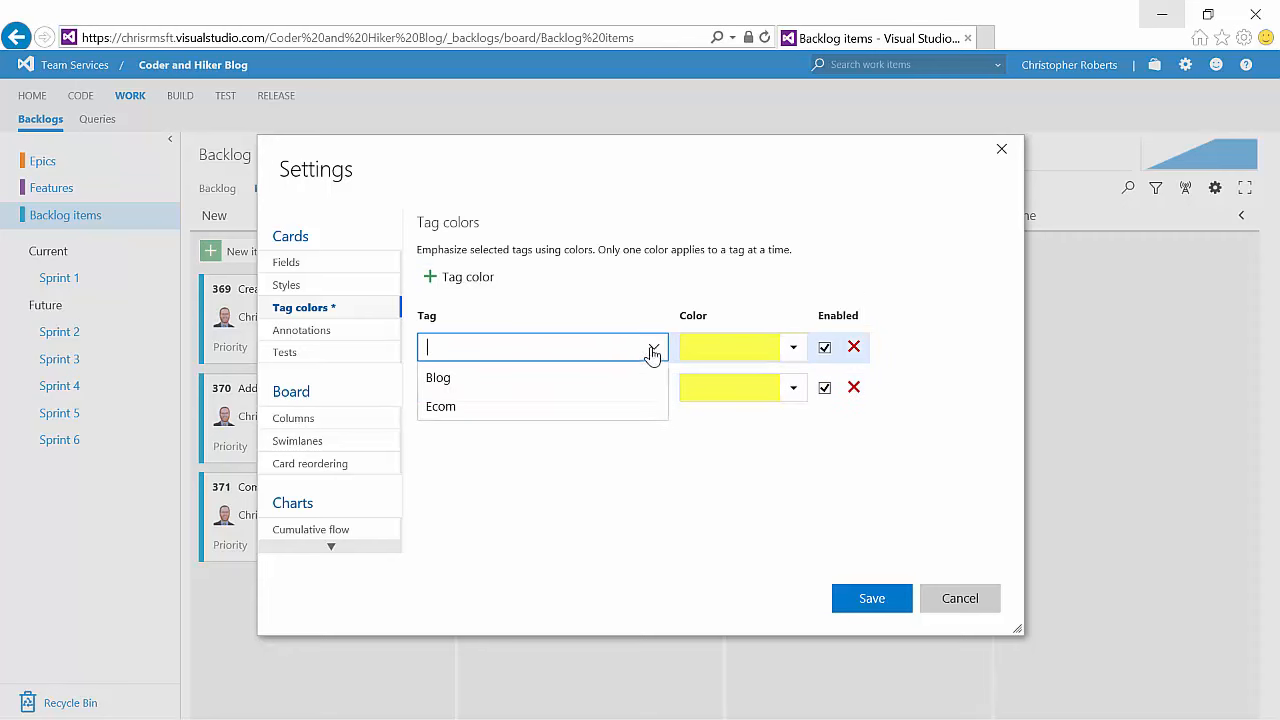
{"action": "left_click", "coordinate": [519, 381]}
{"action": "left_click", "coordinate": [793, 348]}
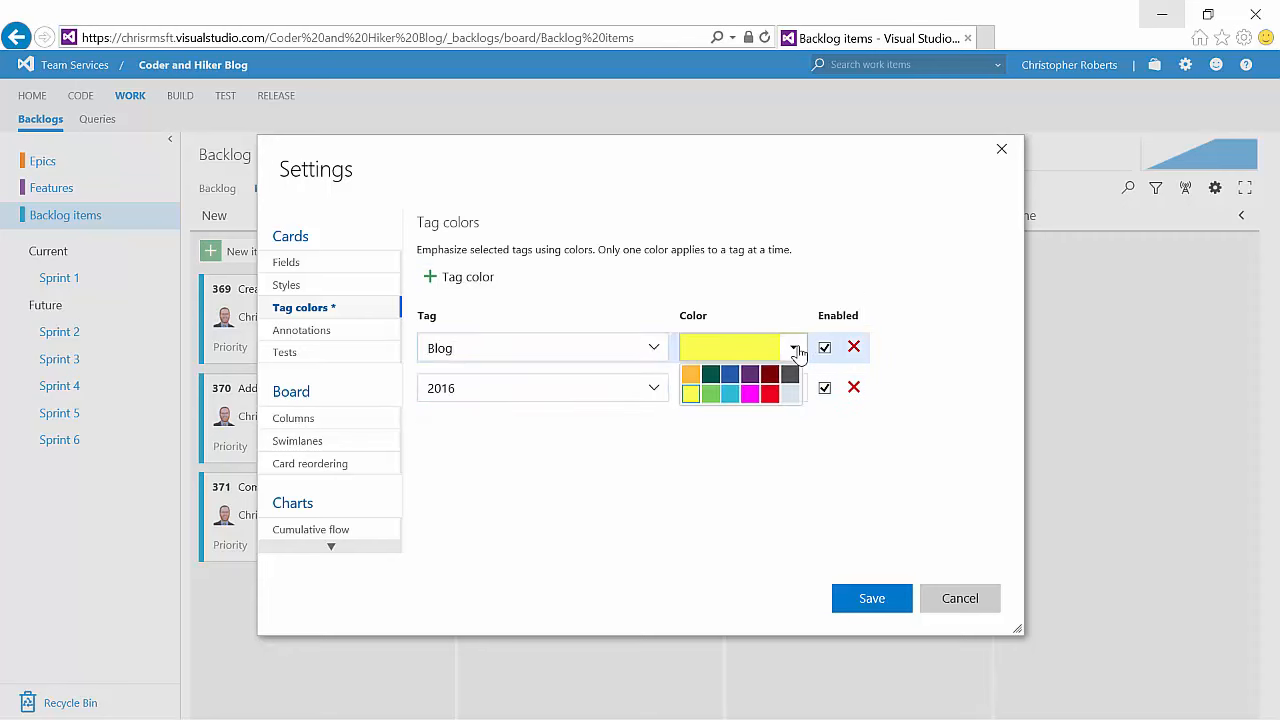
{"action": "left_click", "coordinate": [769, 393]}
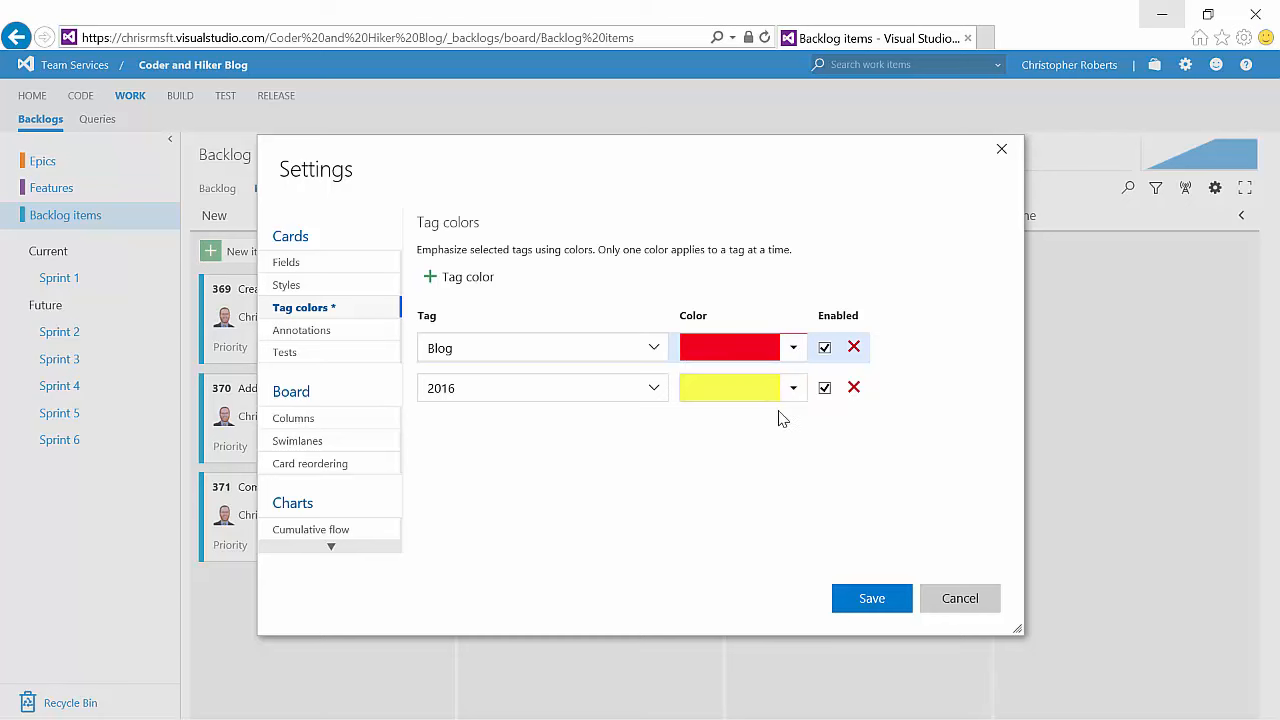
{"action": "left_click", "coordinate": [871, 598]}
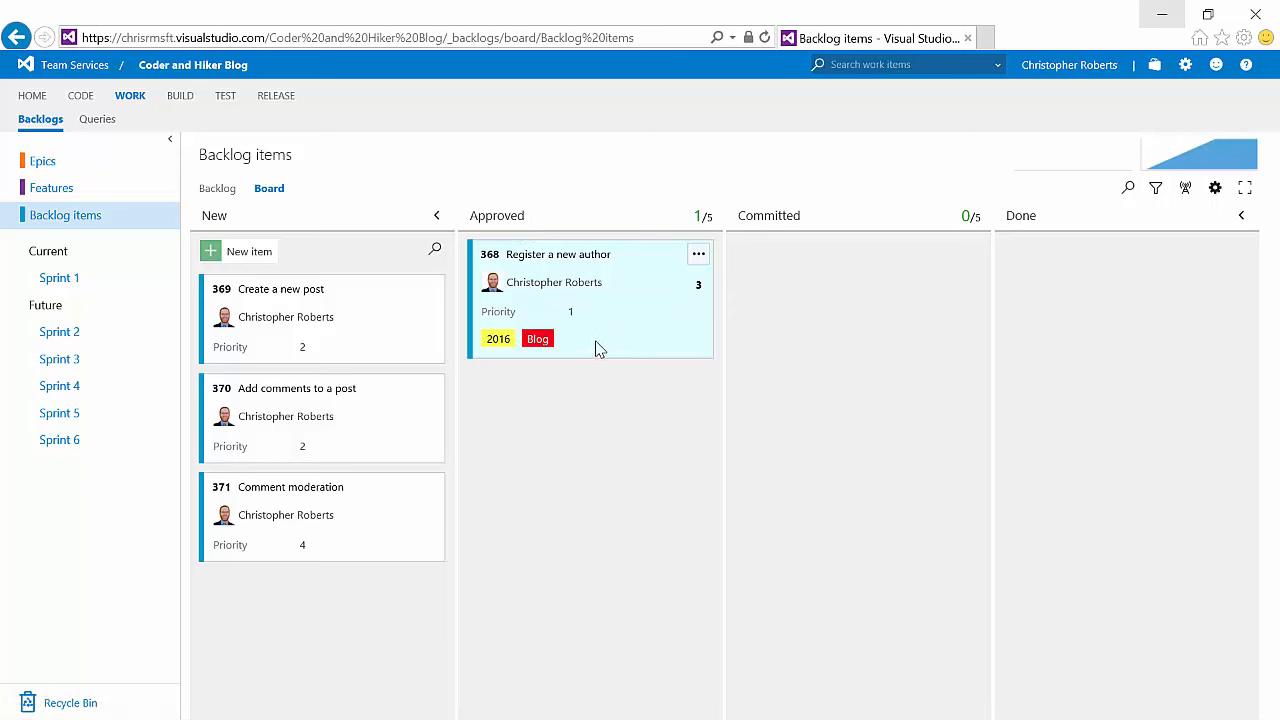
Step: Move Register a new author to the Committed column and view the cumulative flow chart
{"action": "left_click_drag", "start_coordinate": [580, 349], "coordinate": [856, 360]}
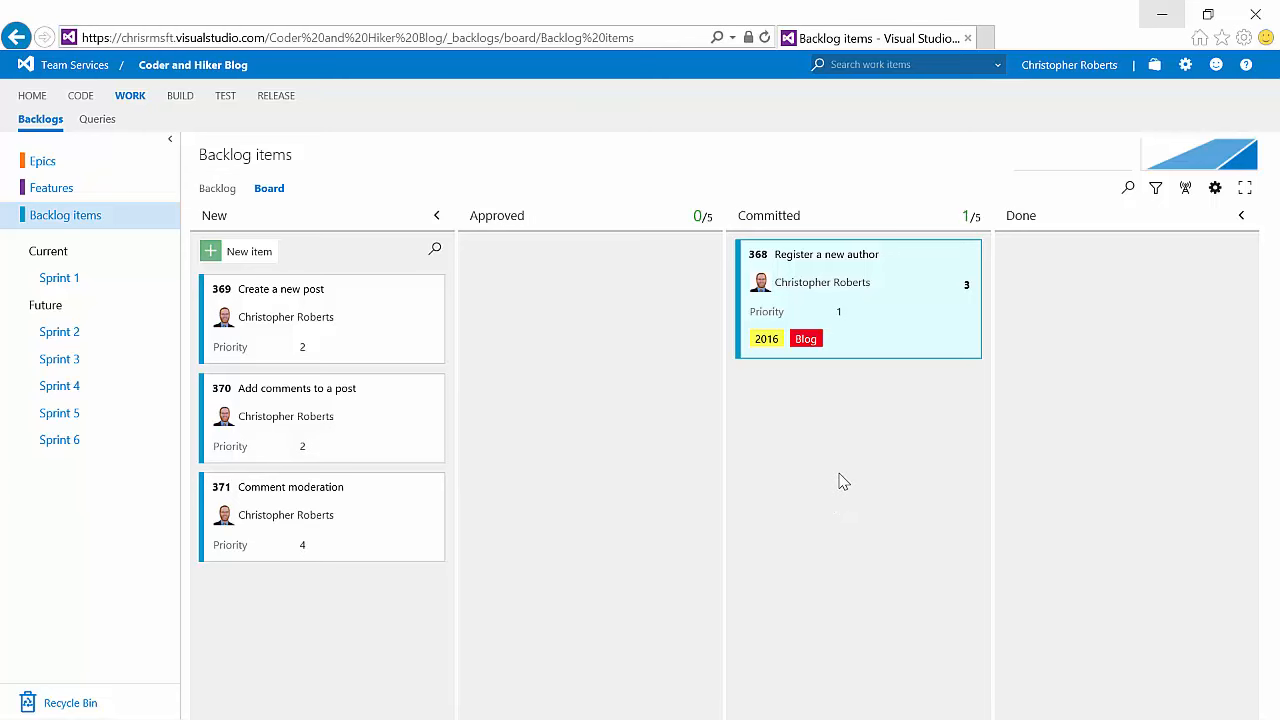
{"action": "left_click", "coordinate": [1233, 169]}
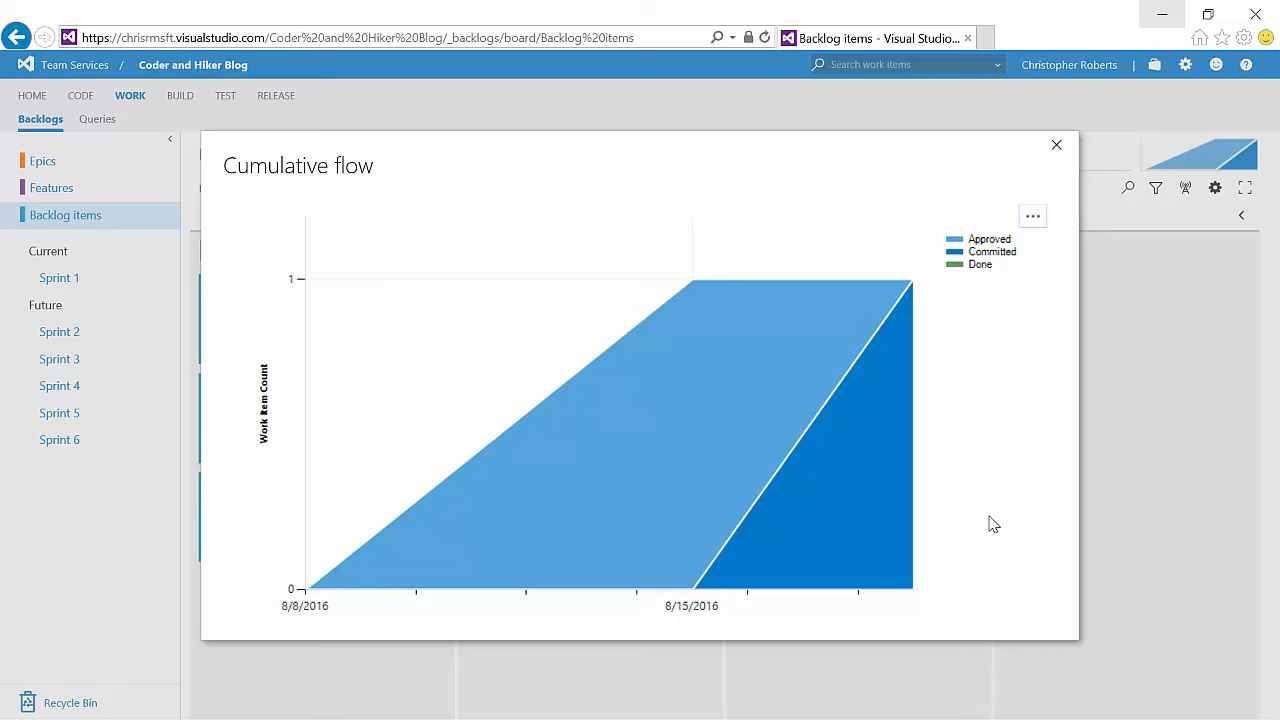
{"action": "left_click", "coordinate": [1056, 145]}
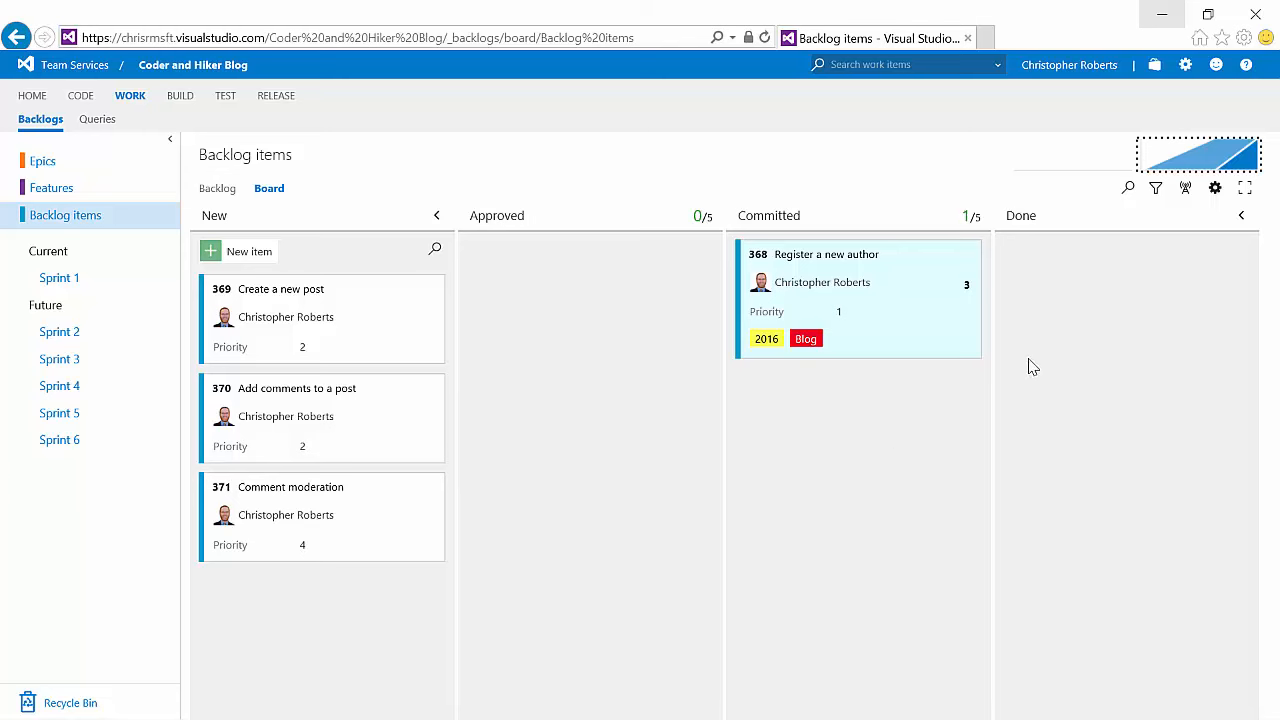
Step: Add a new board column named In QA
{"action": "left_click", "coordinate": [1215, 188]}
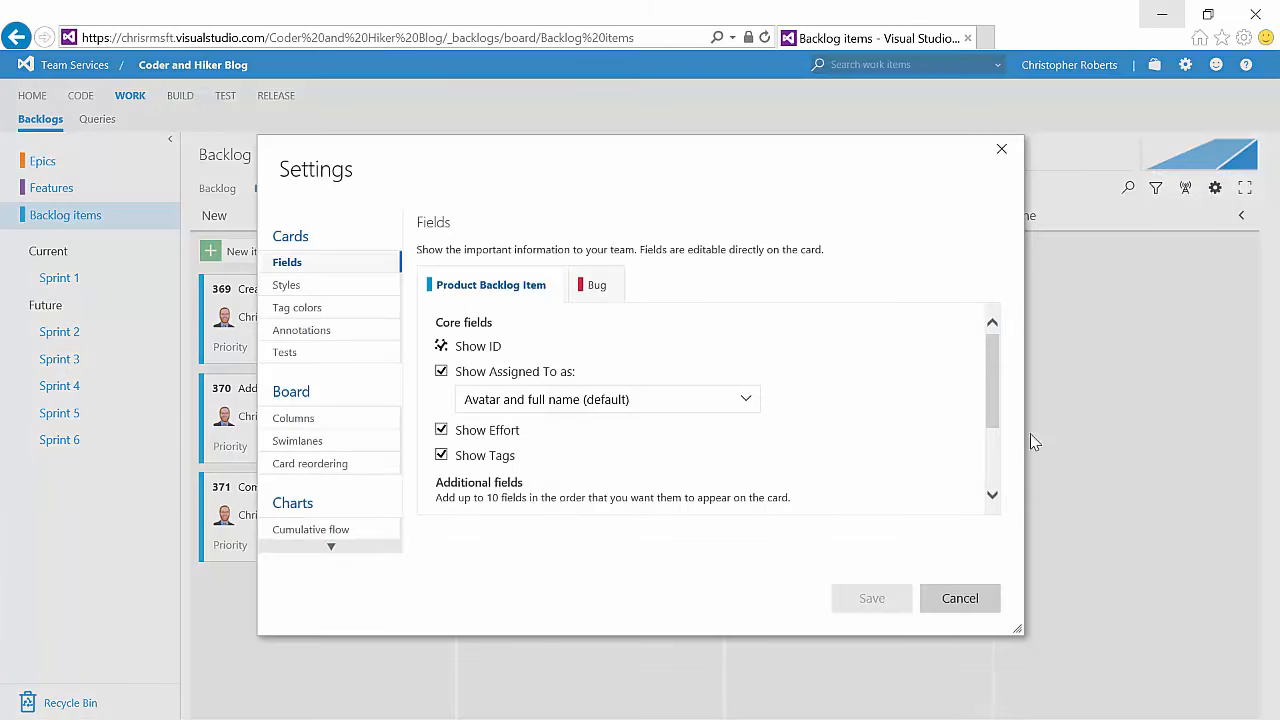
{"action": "left_click", "coordinate": [315, 424]}
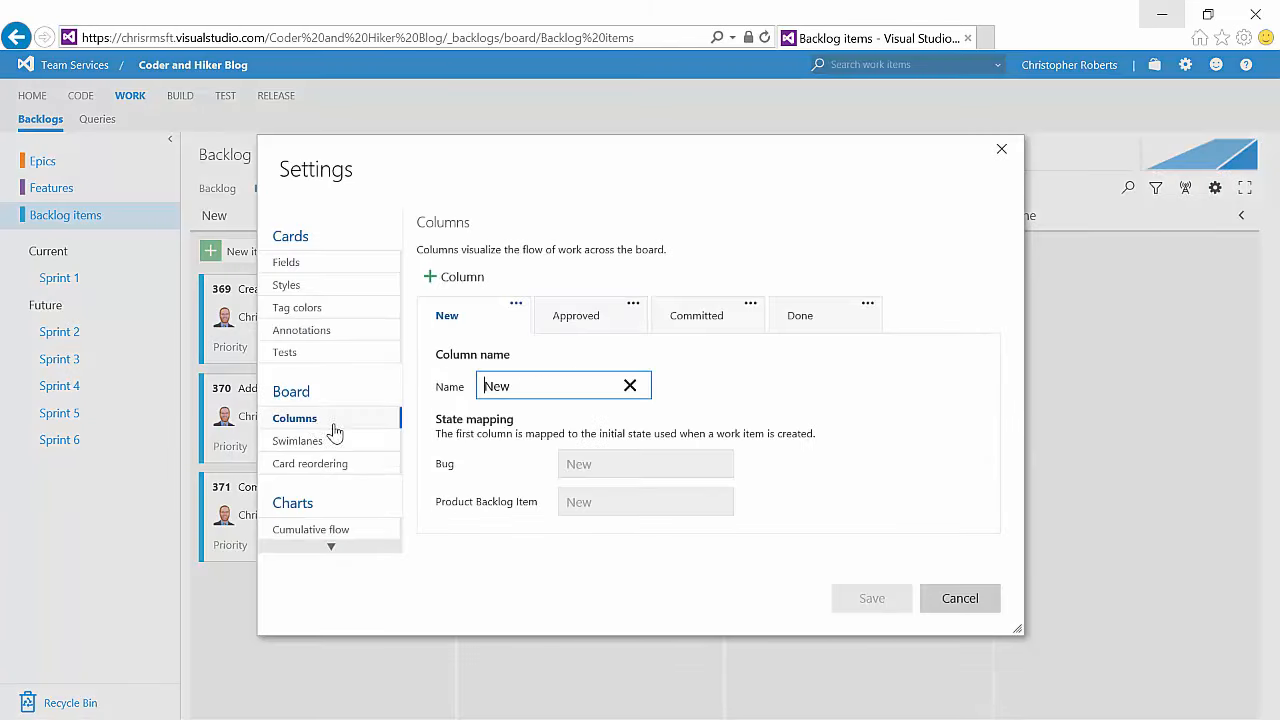
{"action": "left_click", "coordinate": [470, 277]}
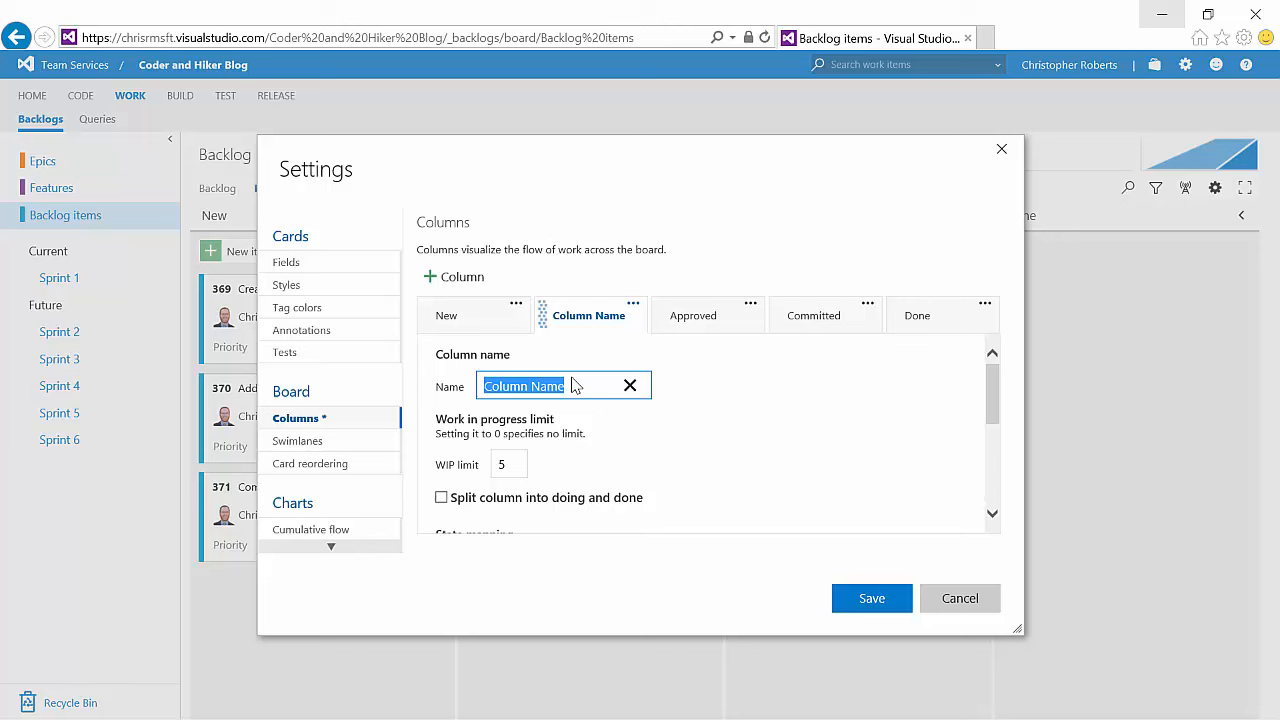
{"action": "type", "text": "In QA"}
{"action": "left_click", "coordinate": [688, 438]}
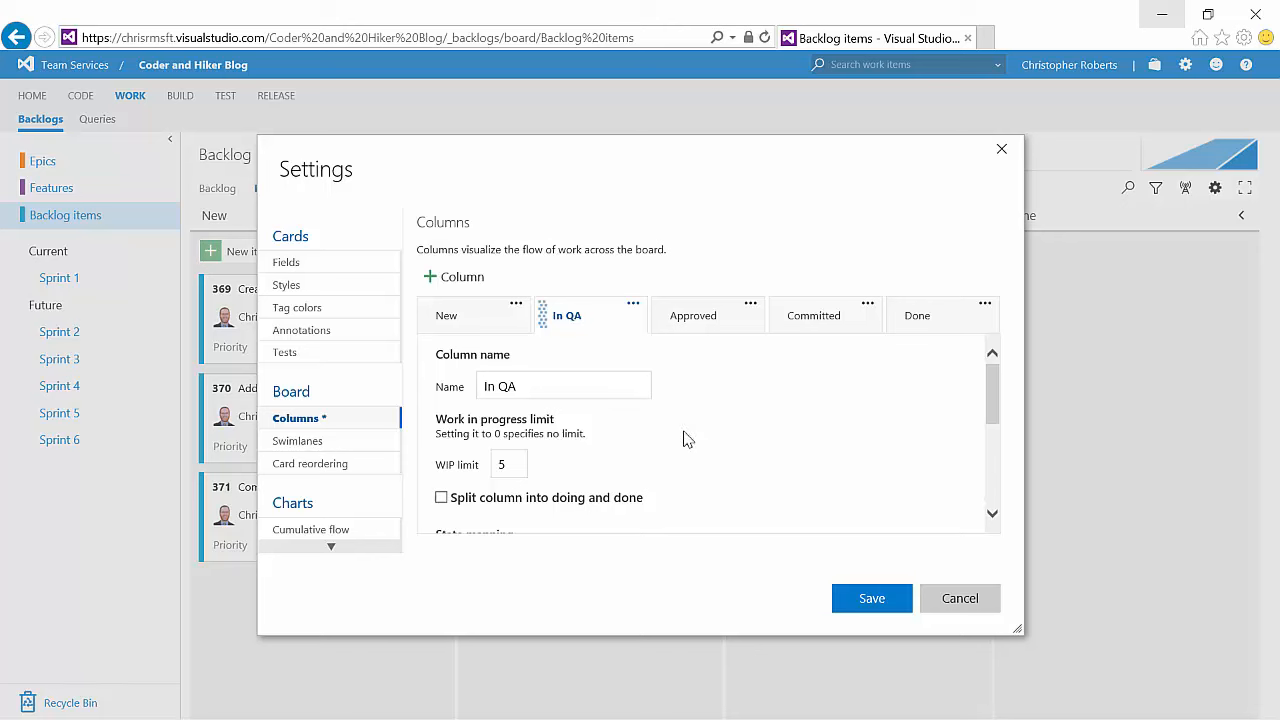
Step: Map the In QA column's Bug and Product Backlog Item states to Committed, and place it after the Committed column
{"action": "scroll", "coordinate": [696, 440], "scroll_direction": "down", "scroll_amount": 1}
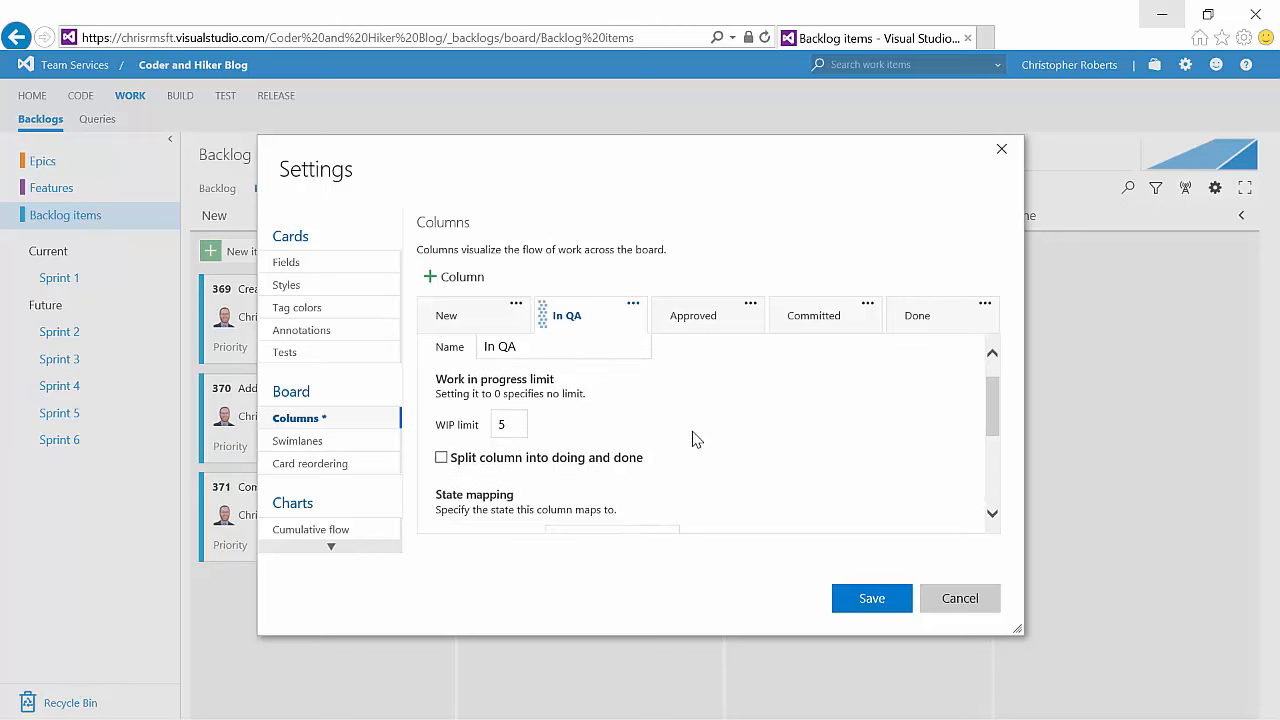
{"action": "scroll", "coordinate": [696, 440], "scroll_direction": "down", "scroll_amount": 3}
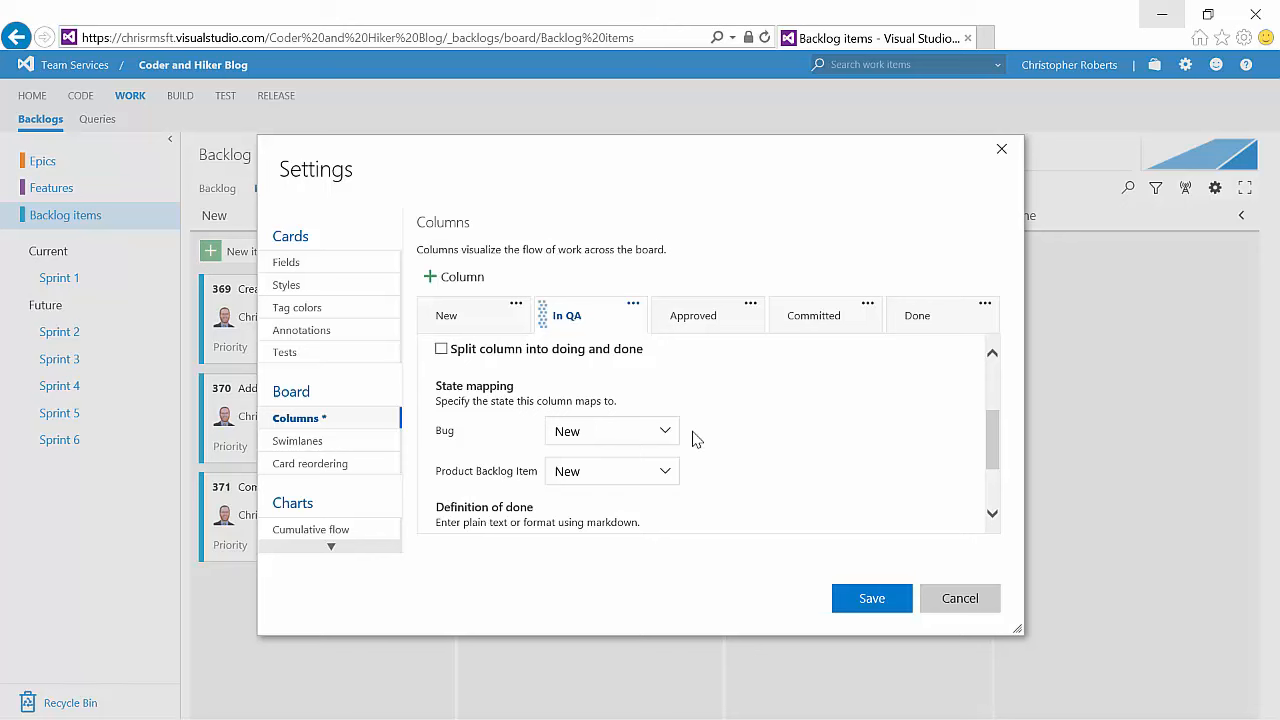
{"action": "left_click", "coordinate": [667, 431]}
{"action": "left_click", "coordinate": [634, 519]}
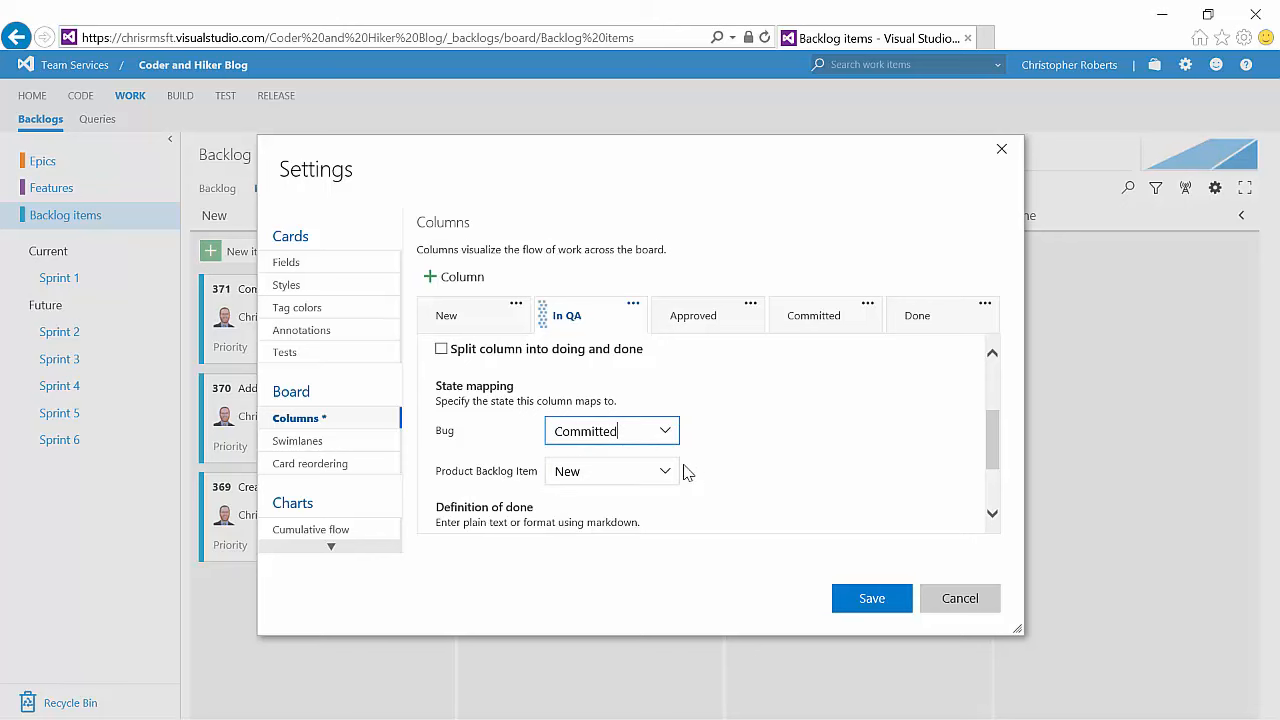
{"action": "left_click", "coordinate": [665, 471]}
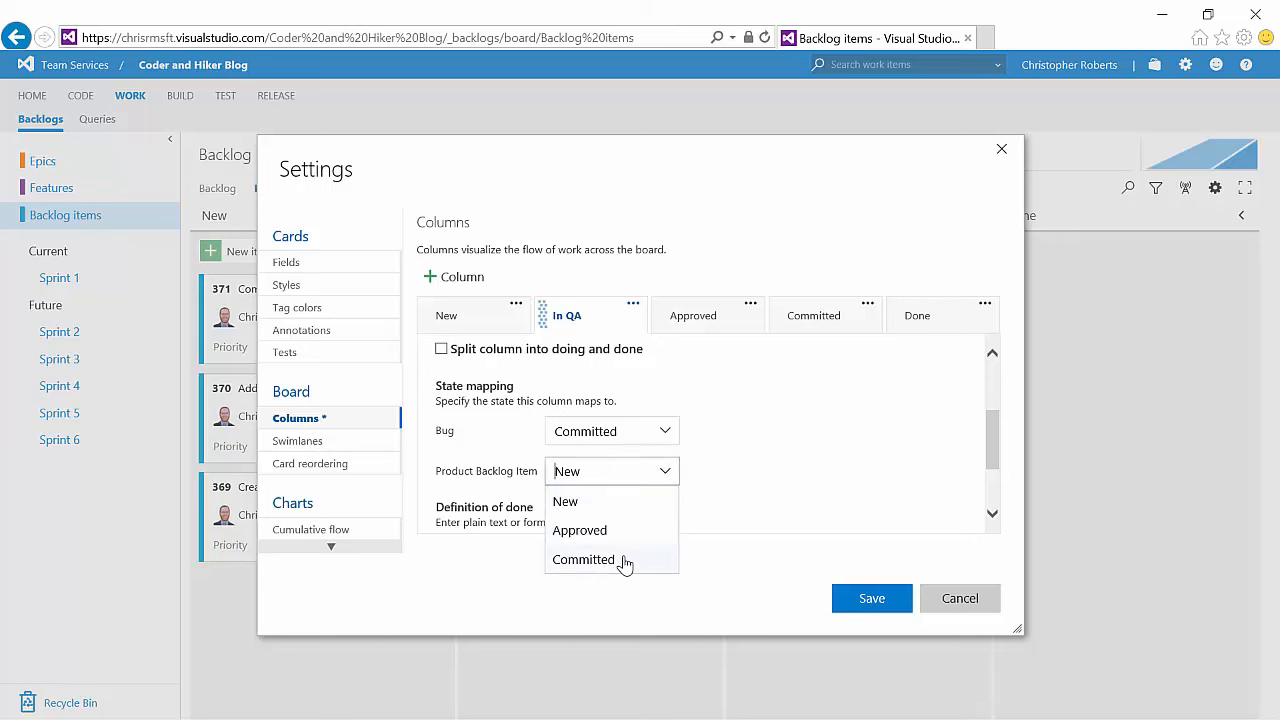
{"action": "left_click", "coordinate": [624, 561]}
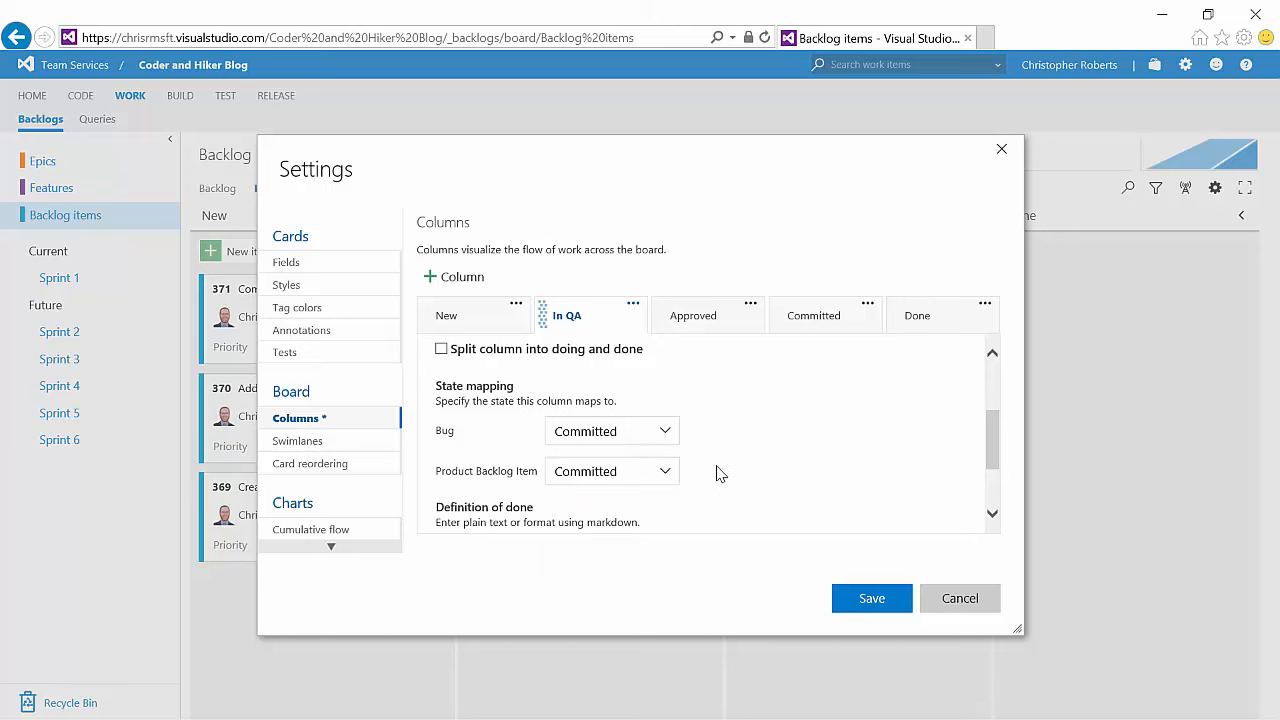
{"action": "left_click_drag", "start_coordinate": [592, 313], "coordinate": [818, 320]}
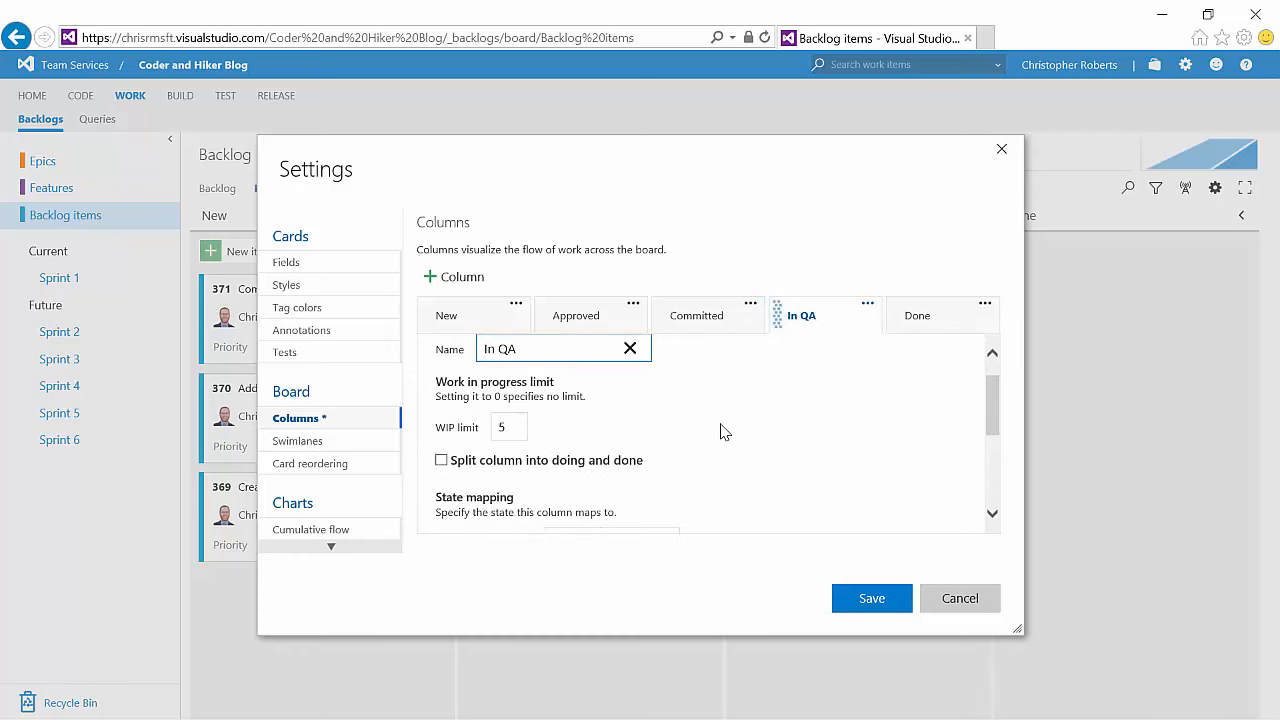
Step: Paste a QA checklist into the In QA column's definition of done and save the column settings
{"action": "scroll", "coordinate": [722, 431], "scroll_direction": "down", "scroll_amount": 5}
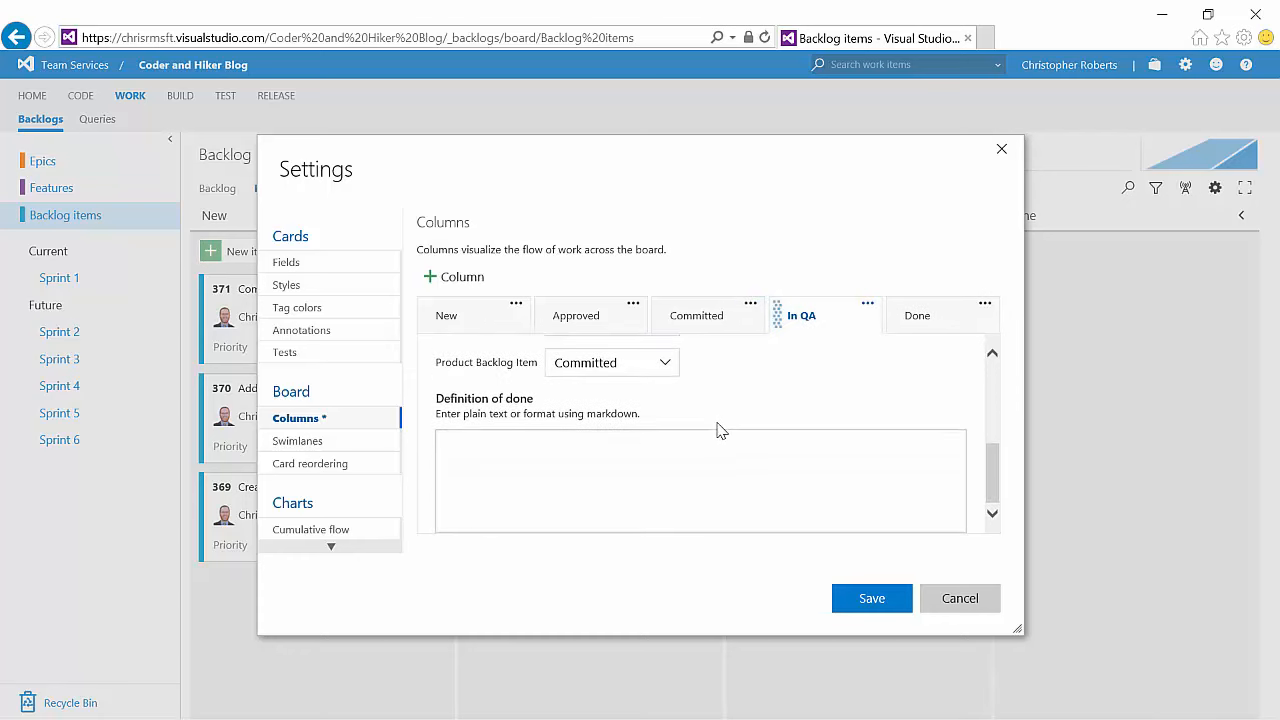
{"action": "left_click", "coordinate": [677, 441]}
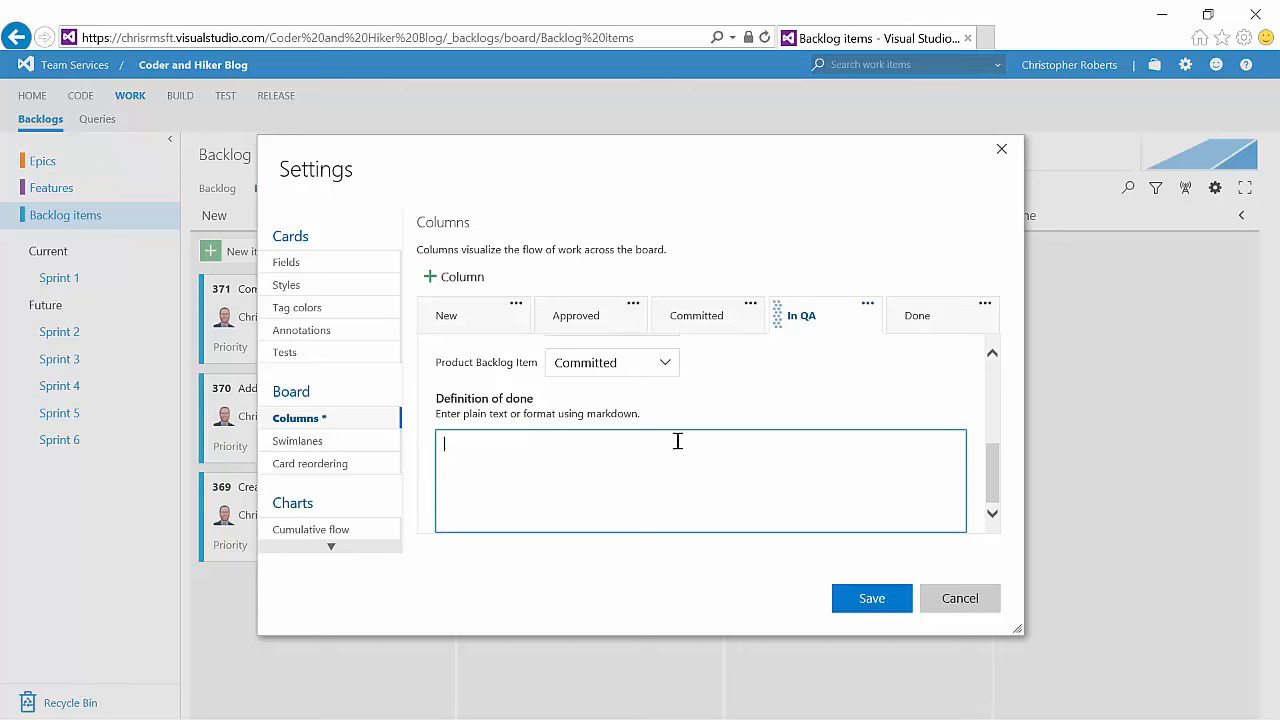
{"action": "type", "text": "Ensure you have completed the following activities:  * Written positive test cases * Written negative test cases * Completed UI test automation * Executed all tests with 100% pass rate"}
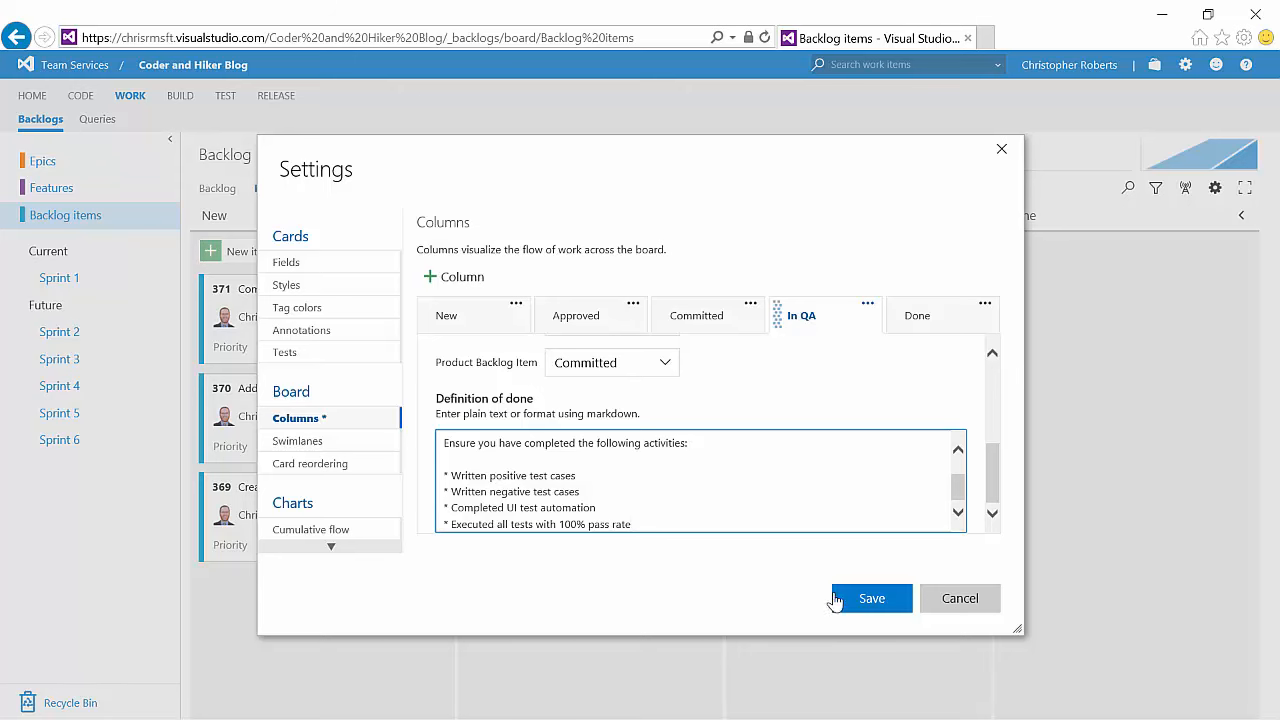
{"action": "left_click", "coordinate": [866, 600]}
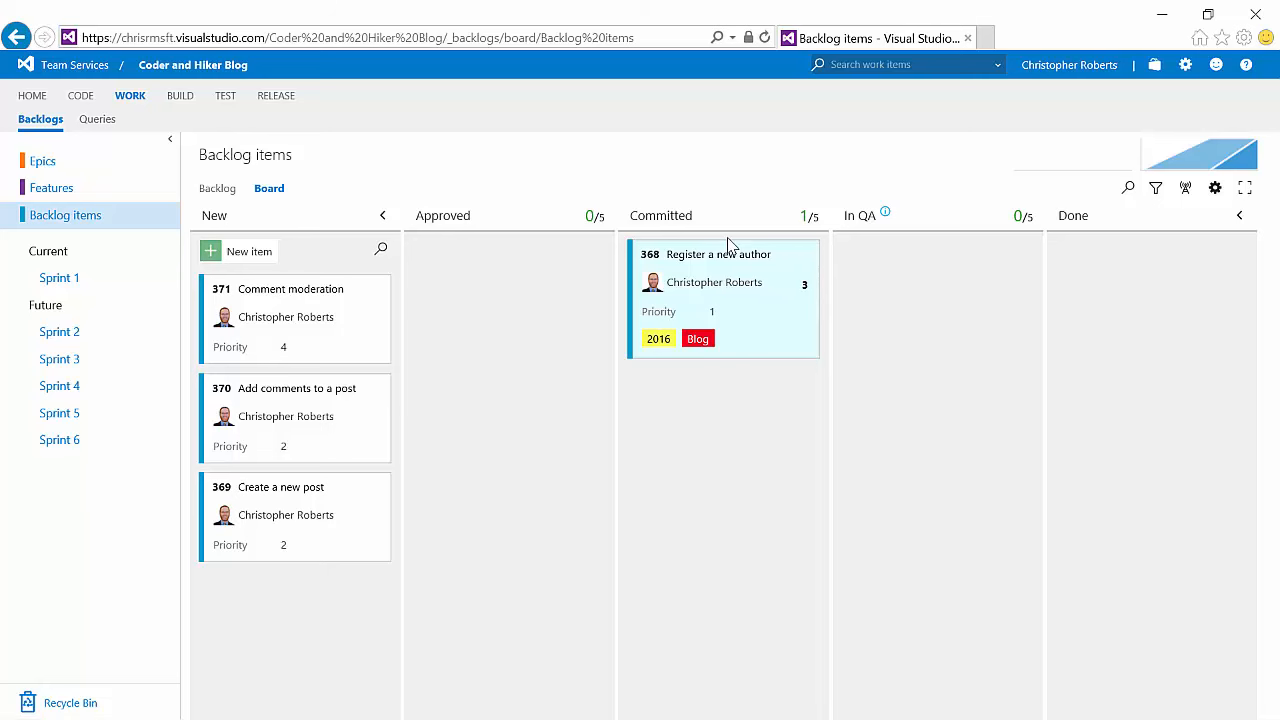
Step: Move the Register a new author card into the In QA column
{"action": "left_click_drag", "start_coordinate": [726, 254], "coordinate": [936, 262]}
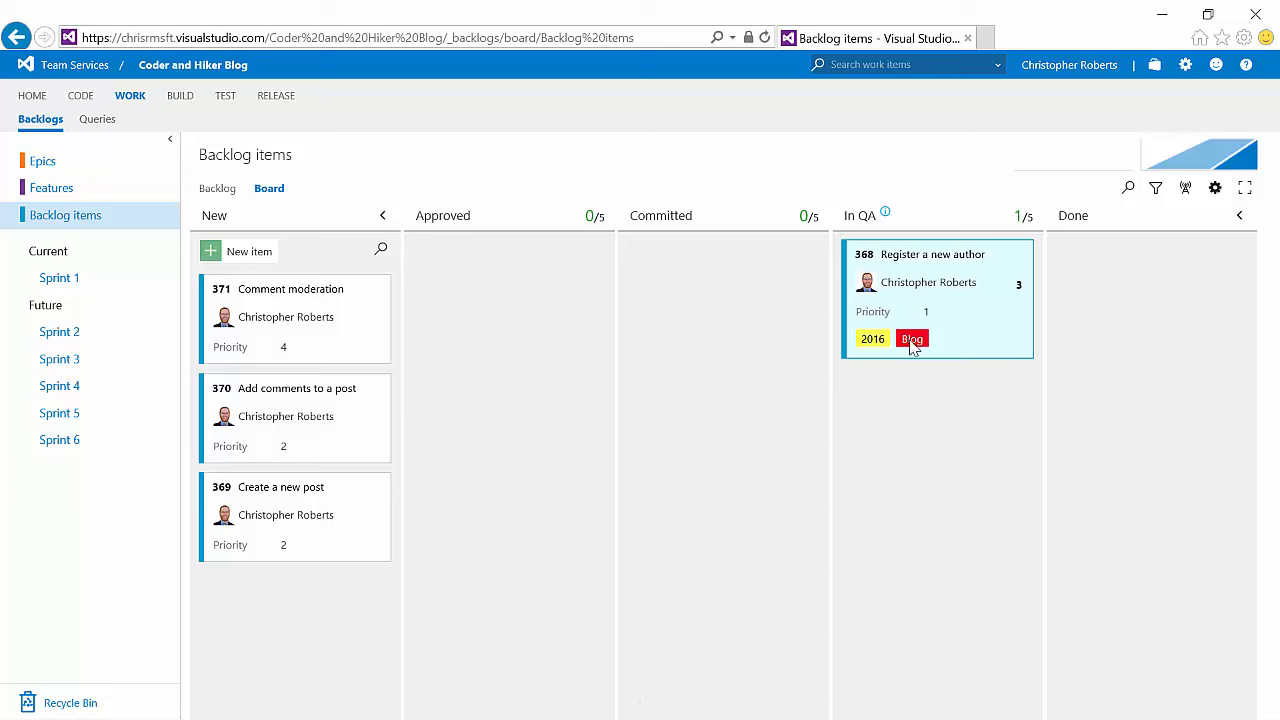
{"action": "mouse_move", "coordinate": [886, 217]}
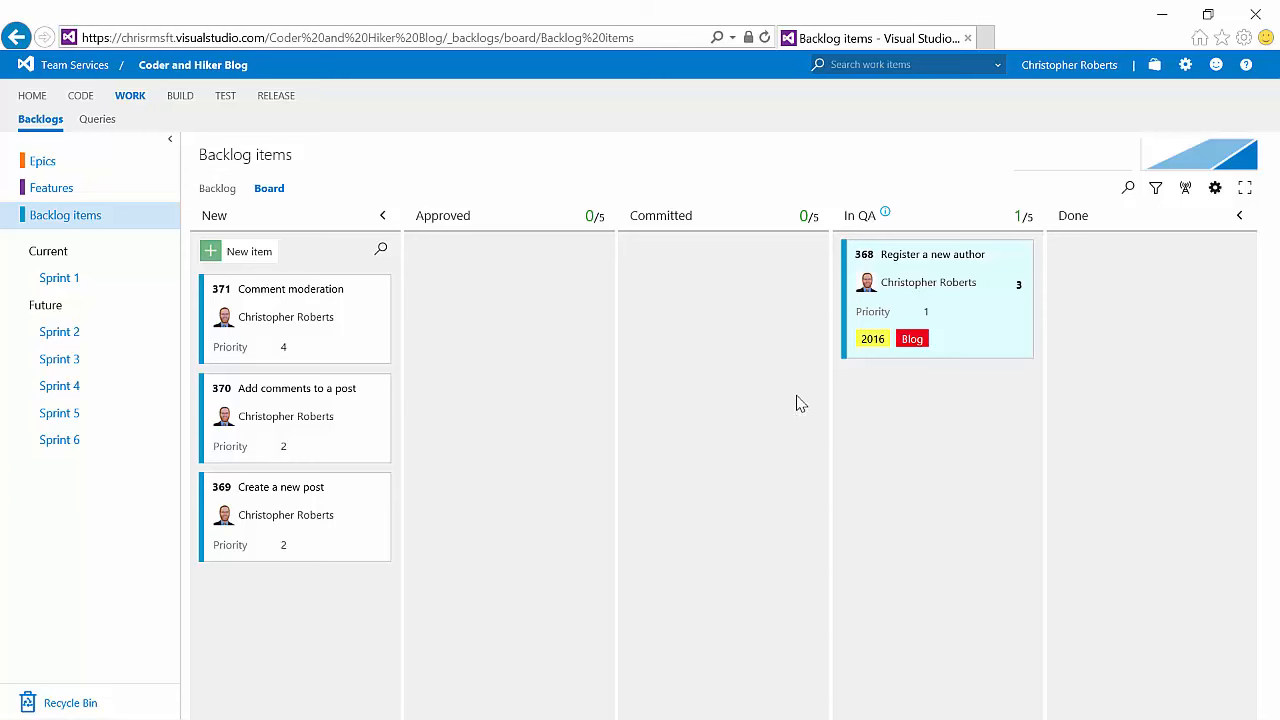
Step: Add a board swimlane named Escalated and save the settings
{"action": "left_click", "coordinate": [1215, 189]}
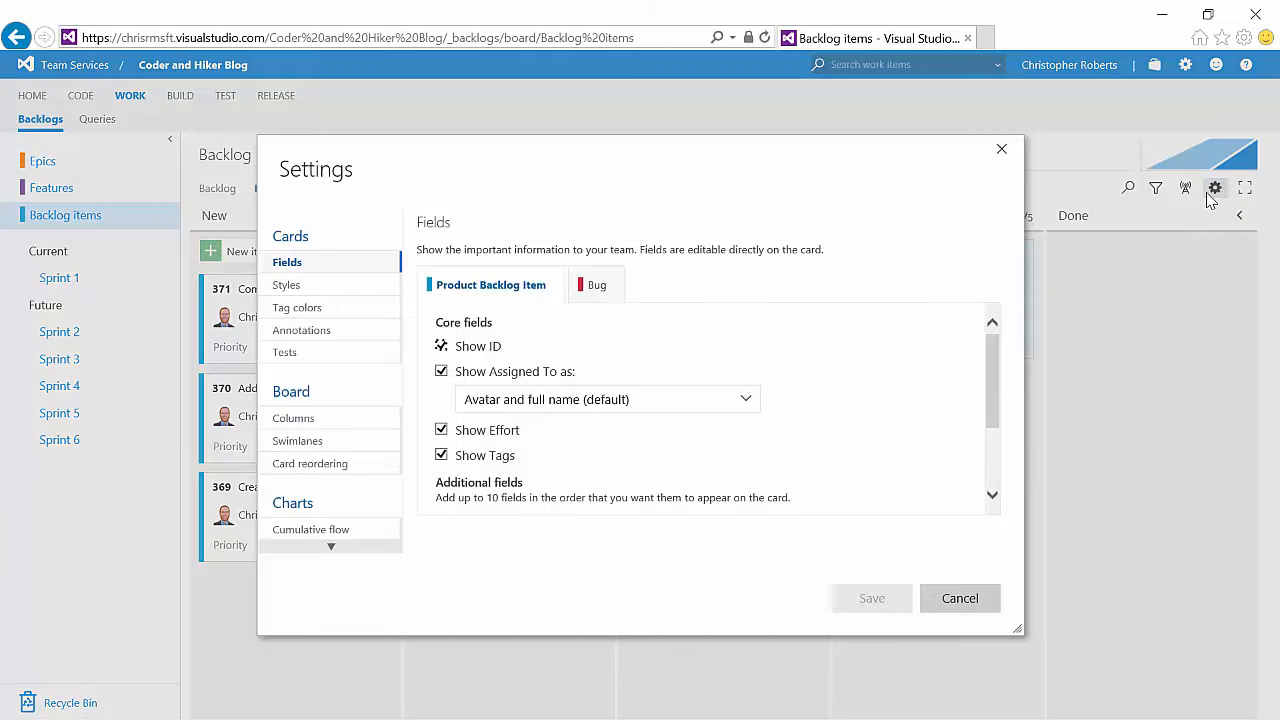
{"action": "left_click", "coordinate": [352, 447]}
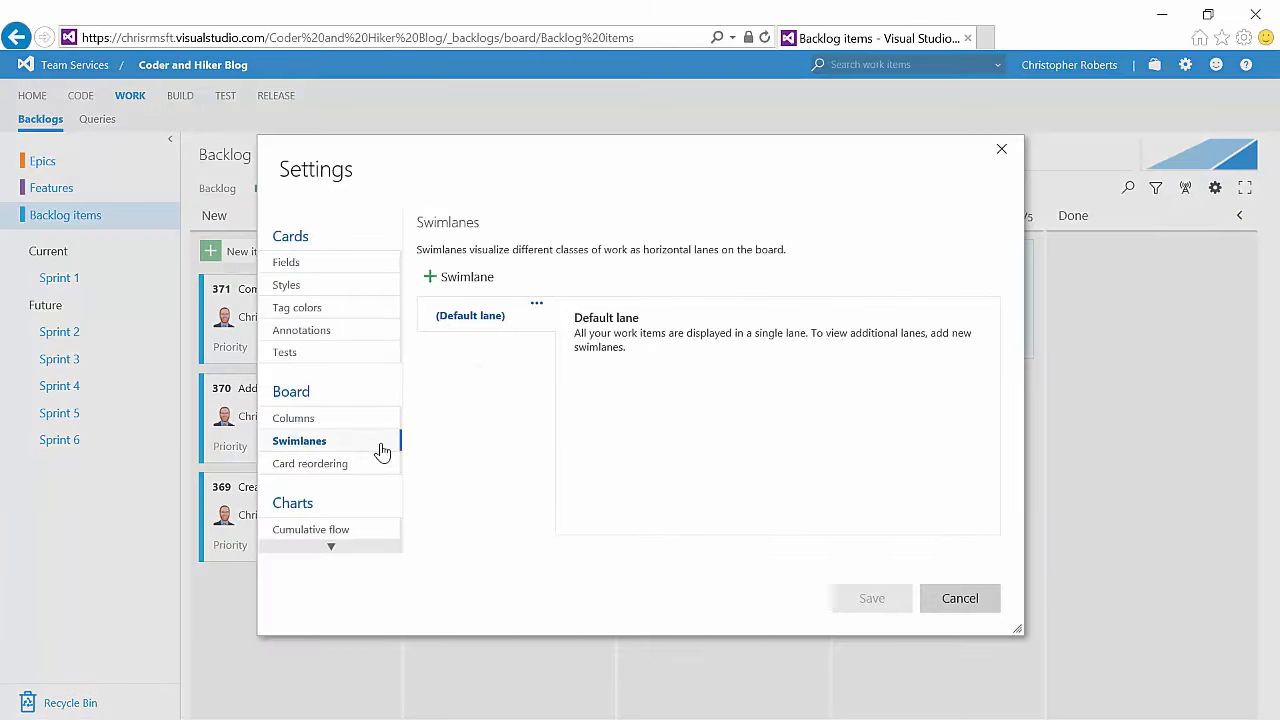
{"action": "left_click", "coordinate": [479, 287]}
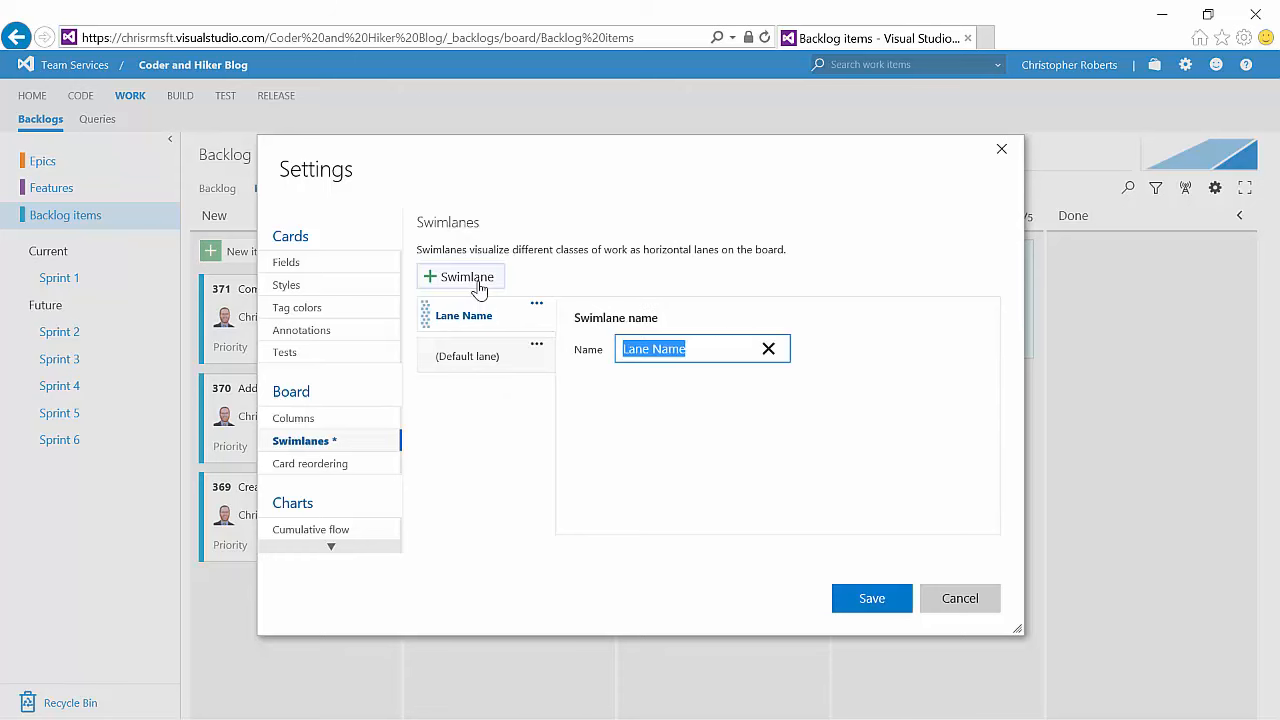
{"action": "type", "text": "Es"}
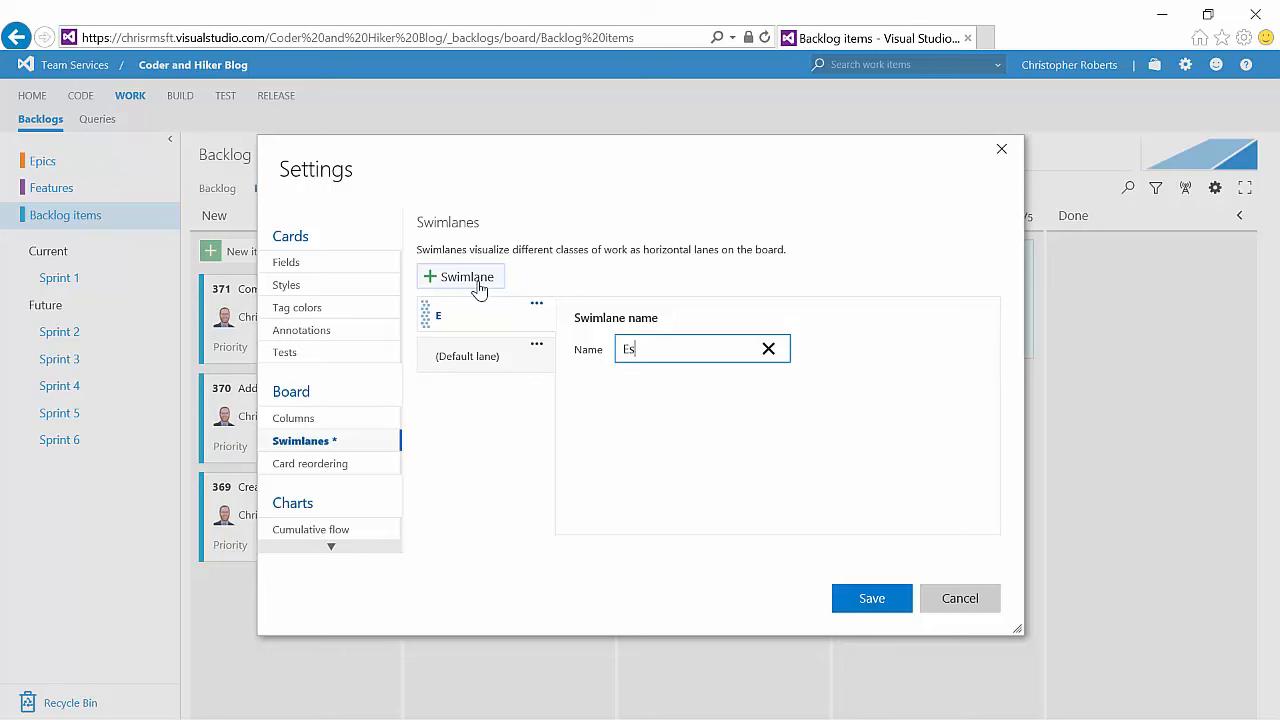
{"action": "type", "text": "calated"}
{"action": "left_click", "coordinate": [869, 601]}
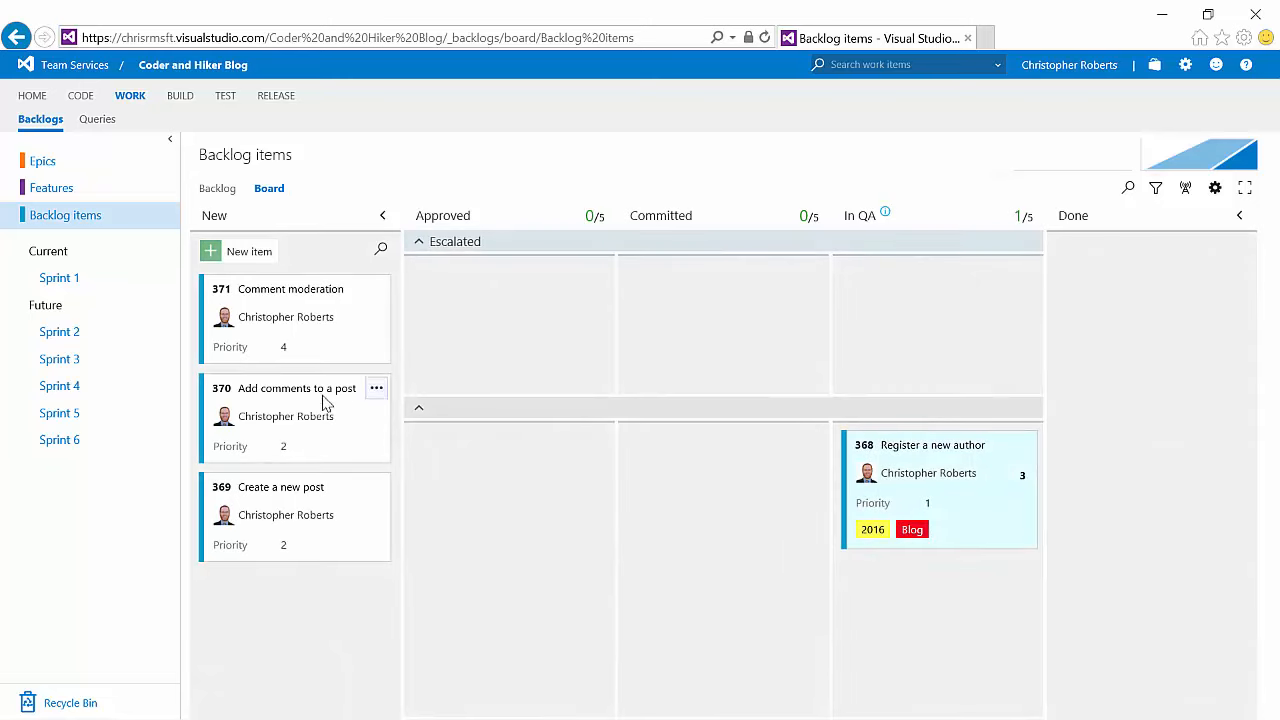
Step: Move the Create a new post card to the Approved column
{"action": "left_click_drag", "start_coordinate": [348, 498], "coordinate": [569, 480]}
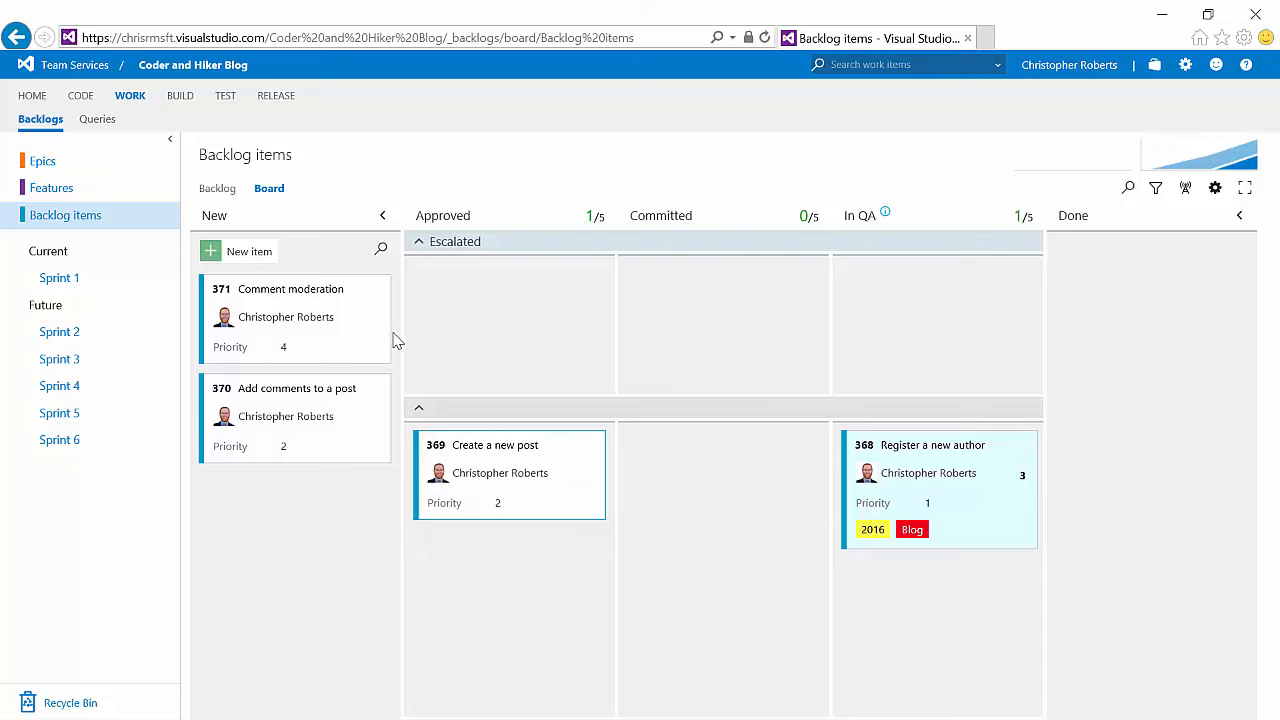
Step: Set the Comment moderation card's priority to 1 and move it to the Done column
{"action": "left_click", "coordinate": [285, 347]}
{"action": "left_click", "coordinate": [297, 369]}
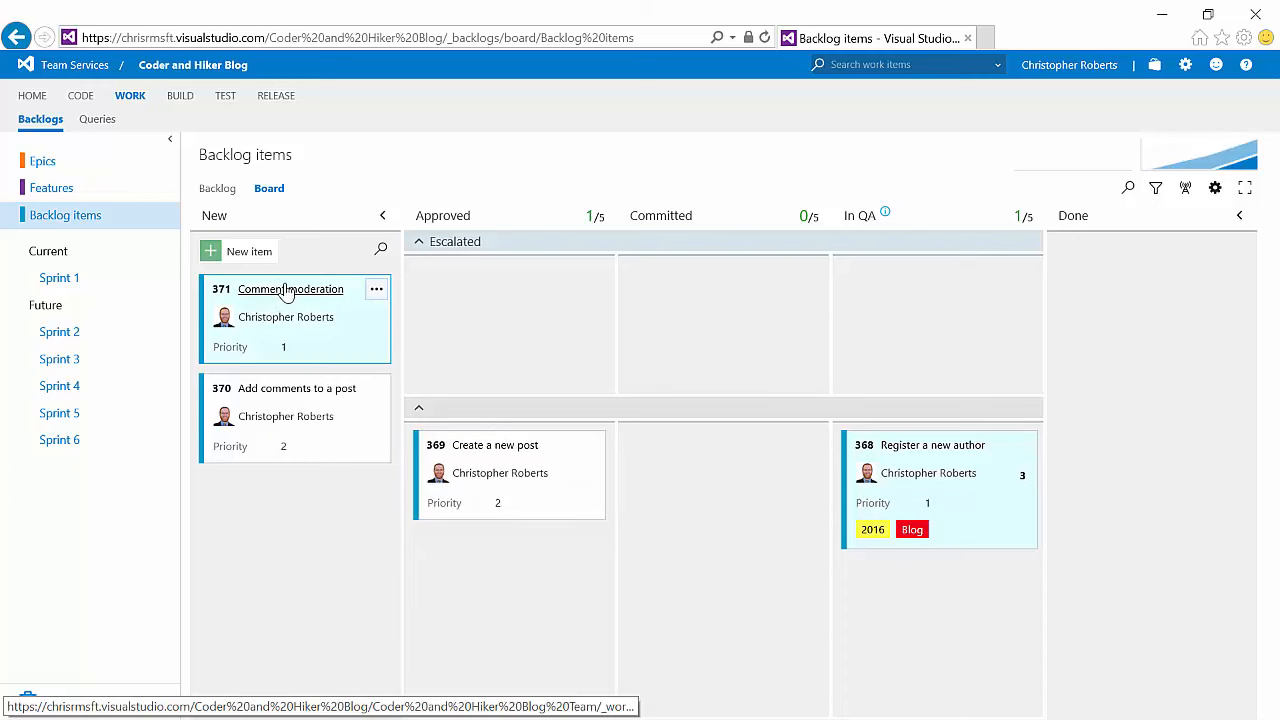
{"action": "left_click_drag", "start_coordinate": [285, 289], "coordinate": [1073, 291]}
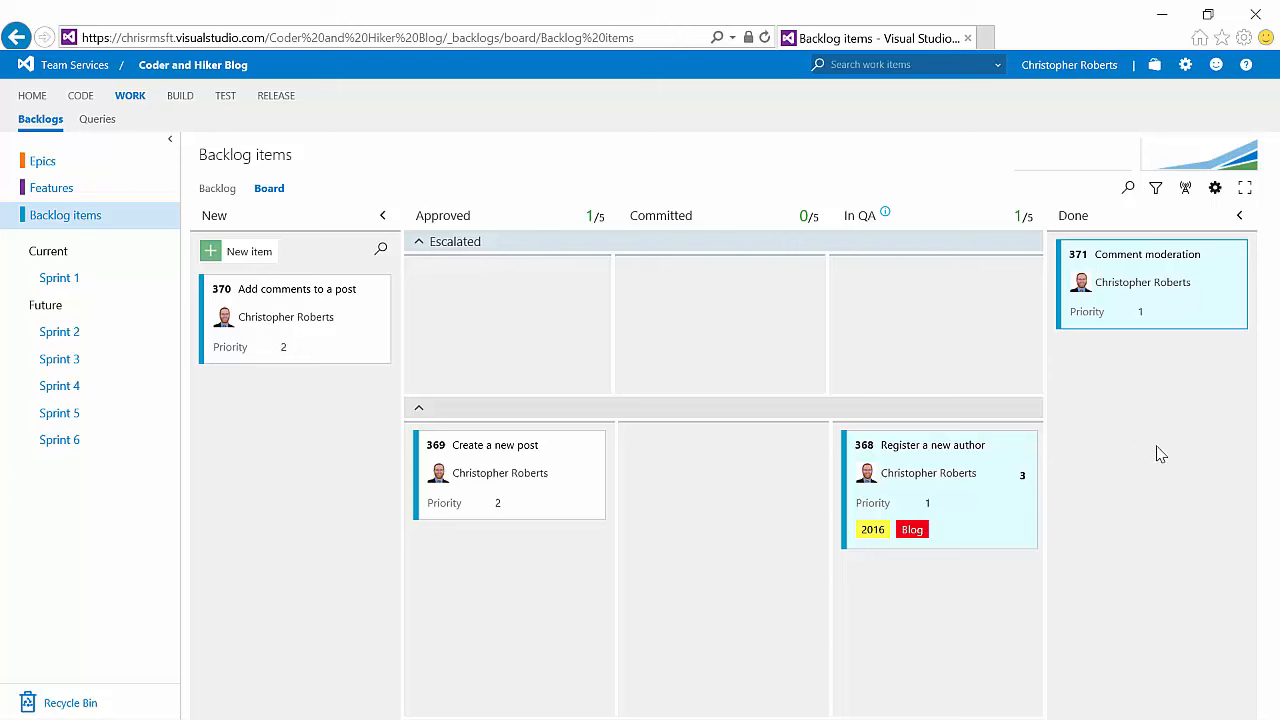
Step: Assign all three remaining backlog items to the current iteration, Sprint 1
{"action": "left_click", "coordinate": [70, 278]}
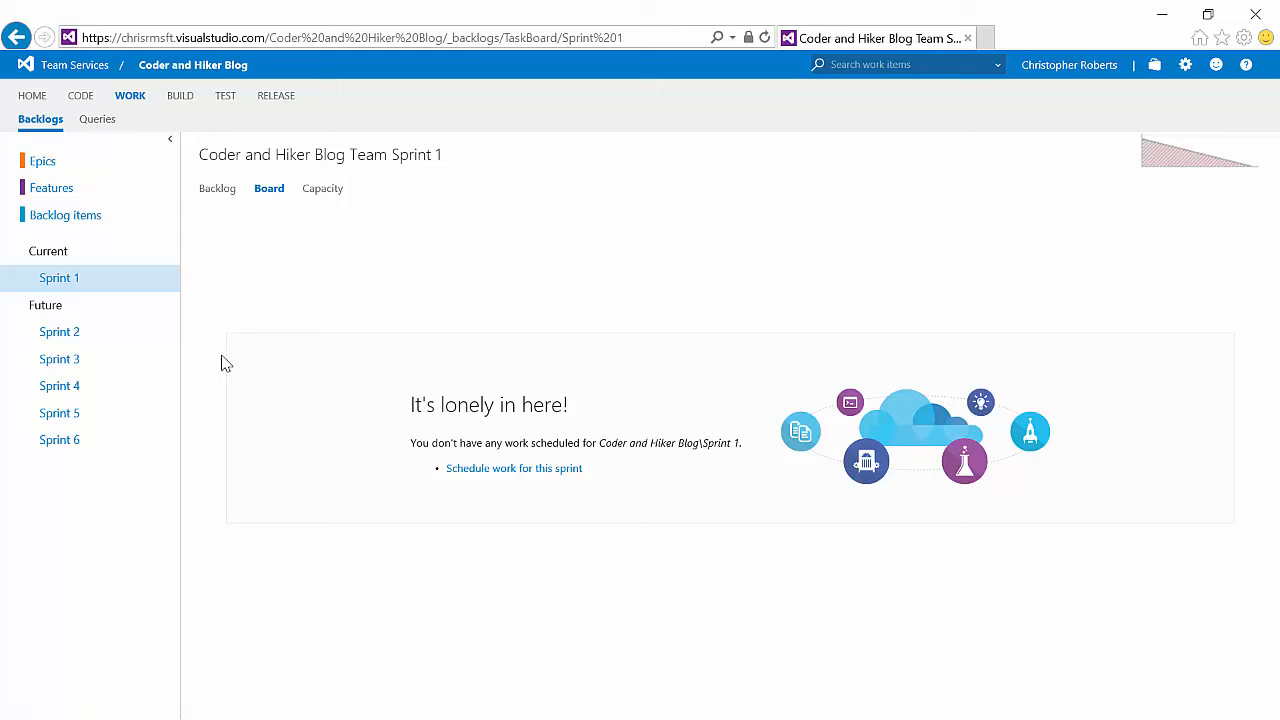
{"action": "left_click", "coordinate": [68, 218]}
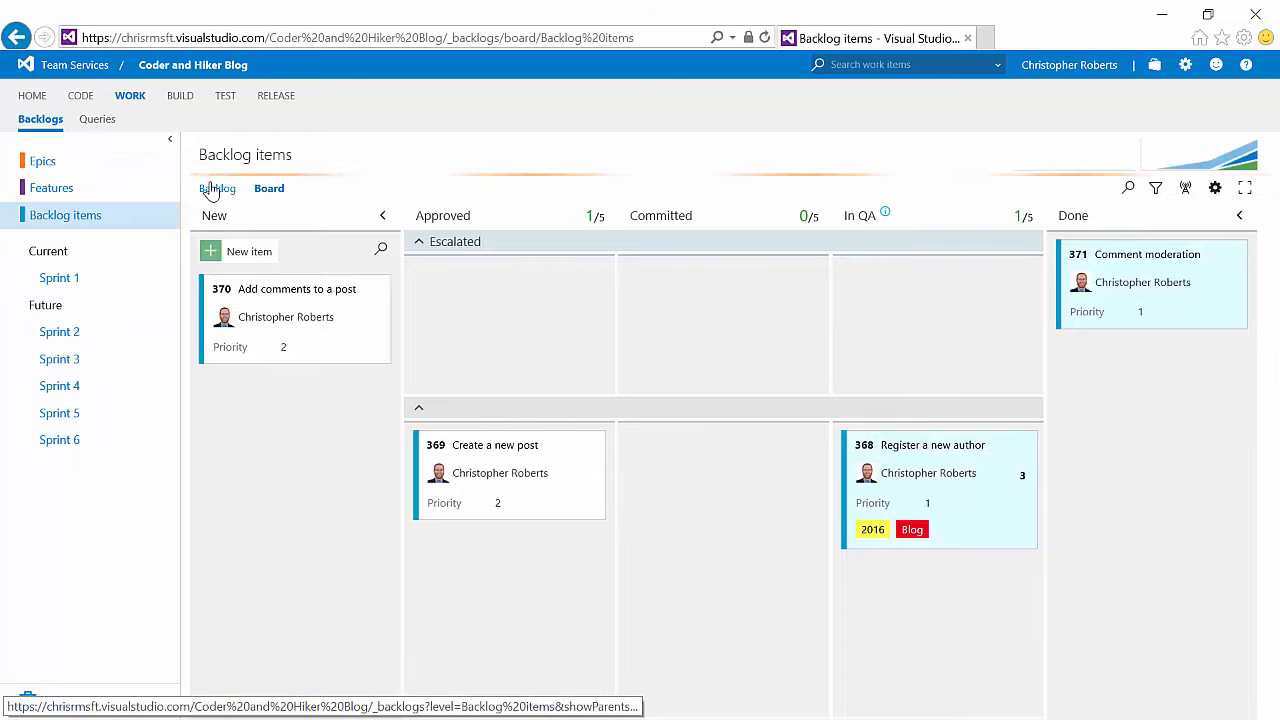
{"action": "left_click", "coordinate": [214, 189]}
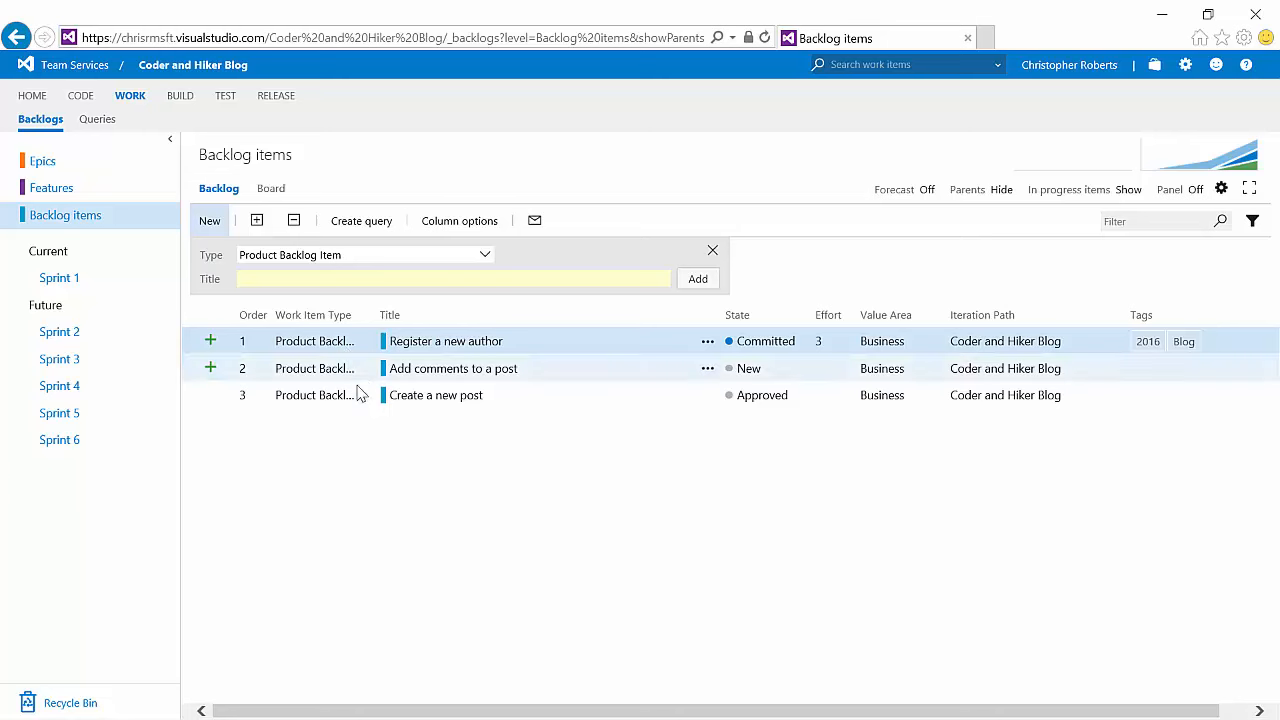
{"action": "left_click", "coordinate": [300, 402], "text": "shift"}
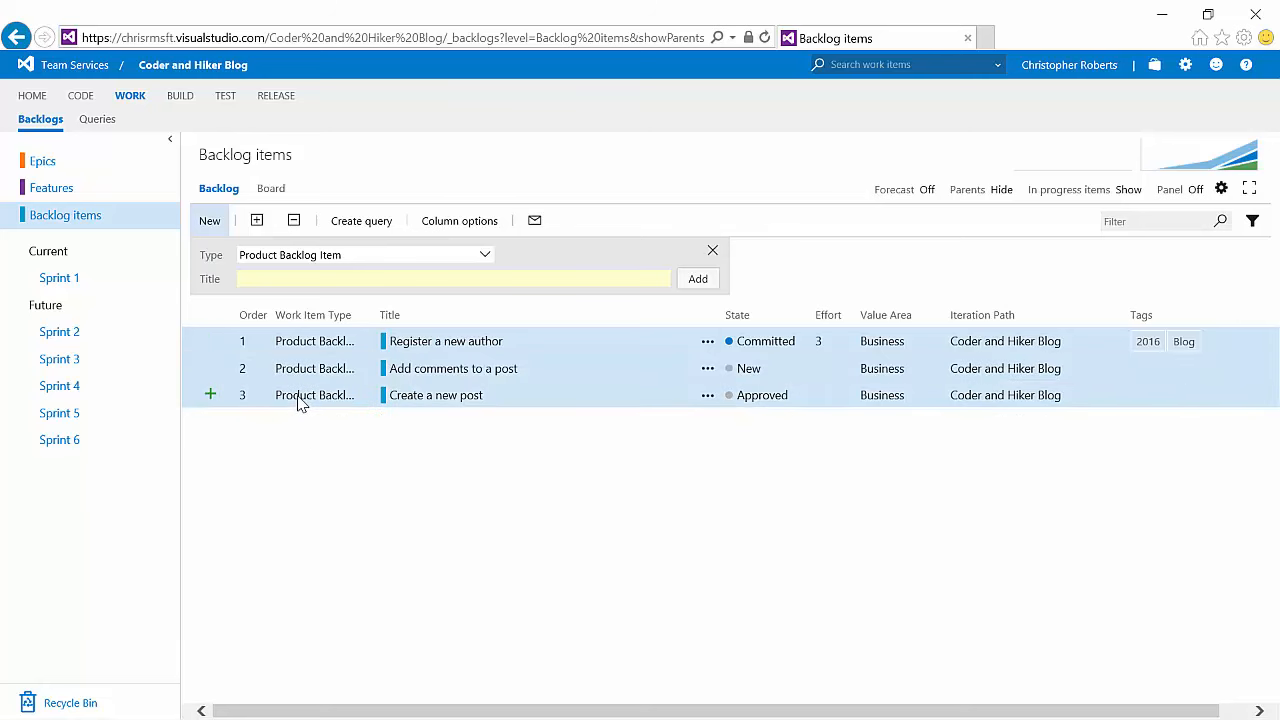
{"action": "right_click", "coordinate": [300, 402]}
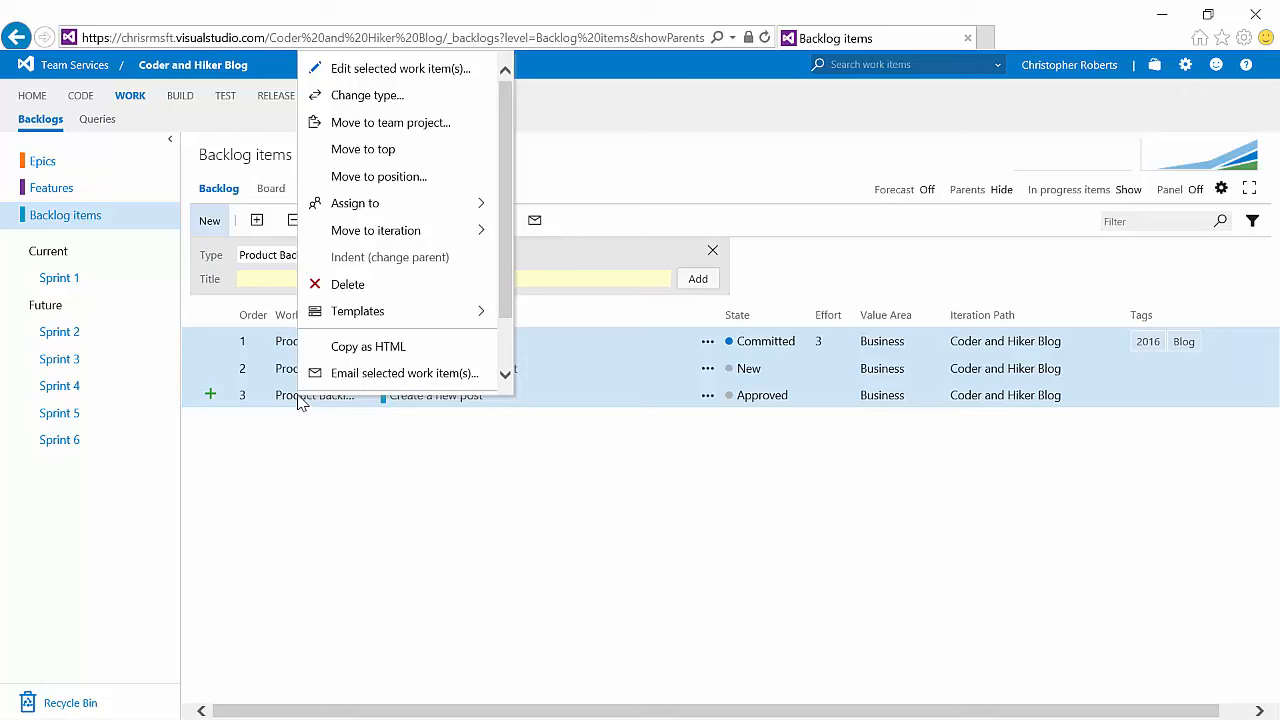
{"action": "mouse_move", "coordinate": [420, 232]}
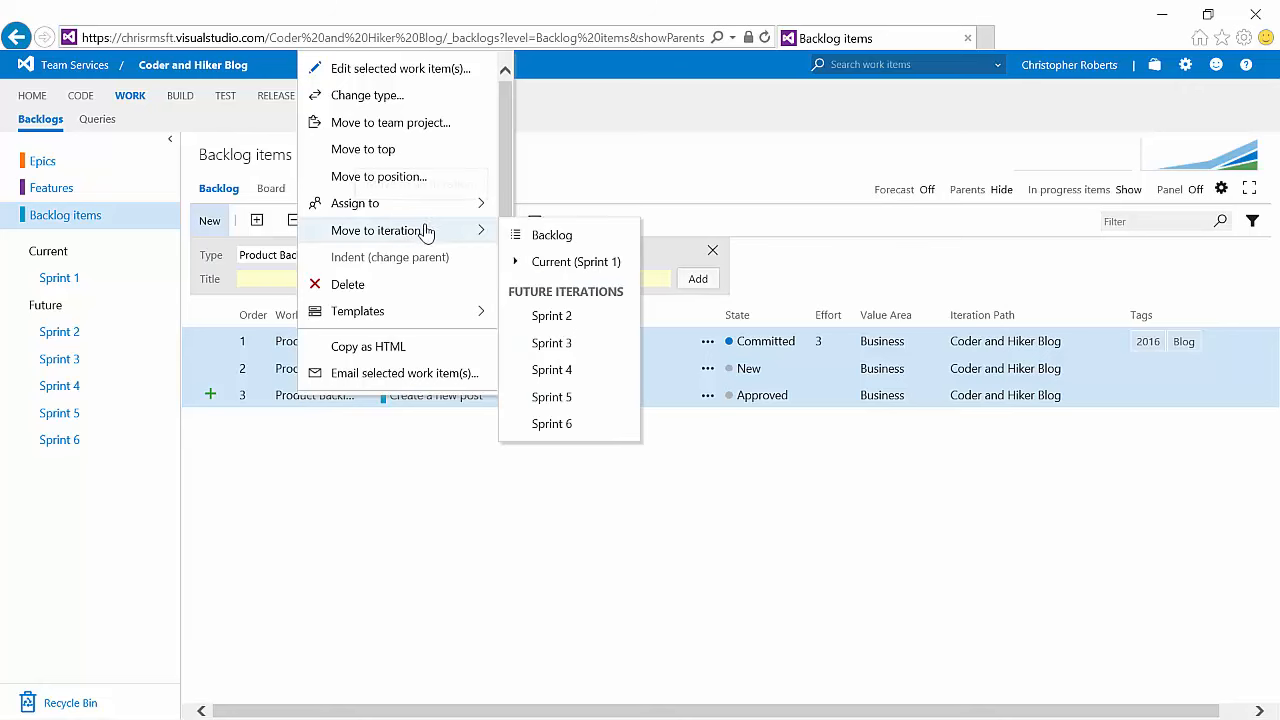
{"action": "left_click", "coordinate": [585, 266]}
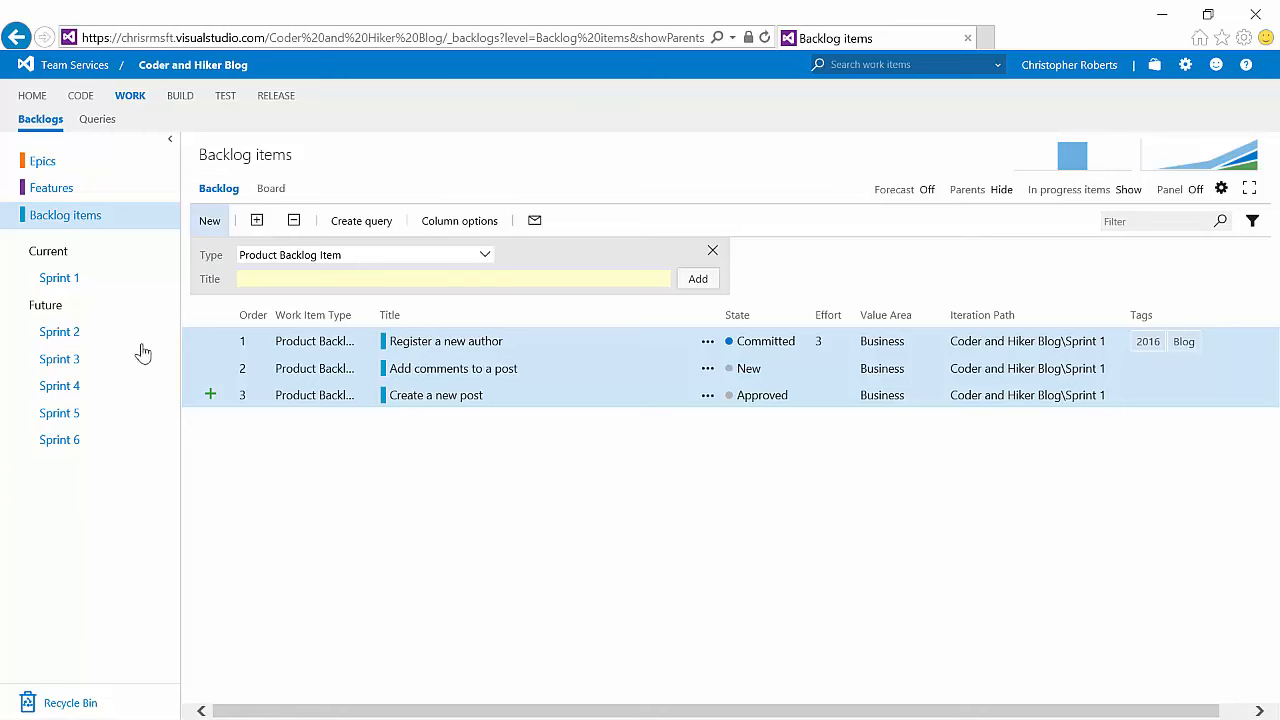
Step: Set Sprint 1's iteration dates to start 8/15/2016 and end 8/26/2016
{"action": "left_click", "coordinate": [60, 280]}
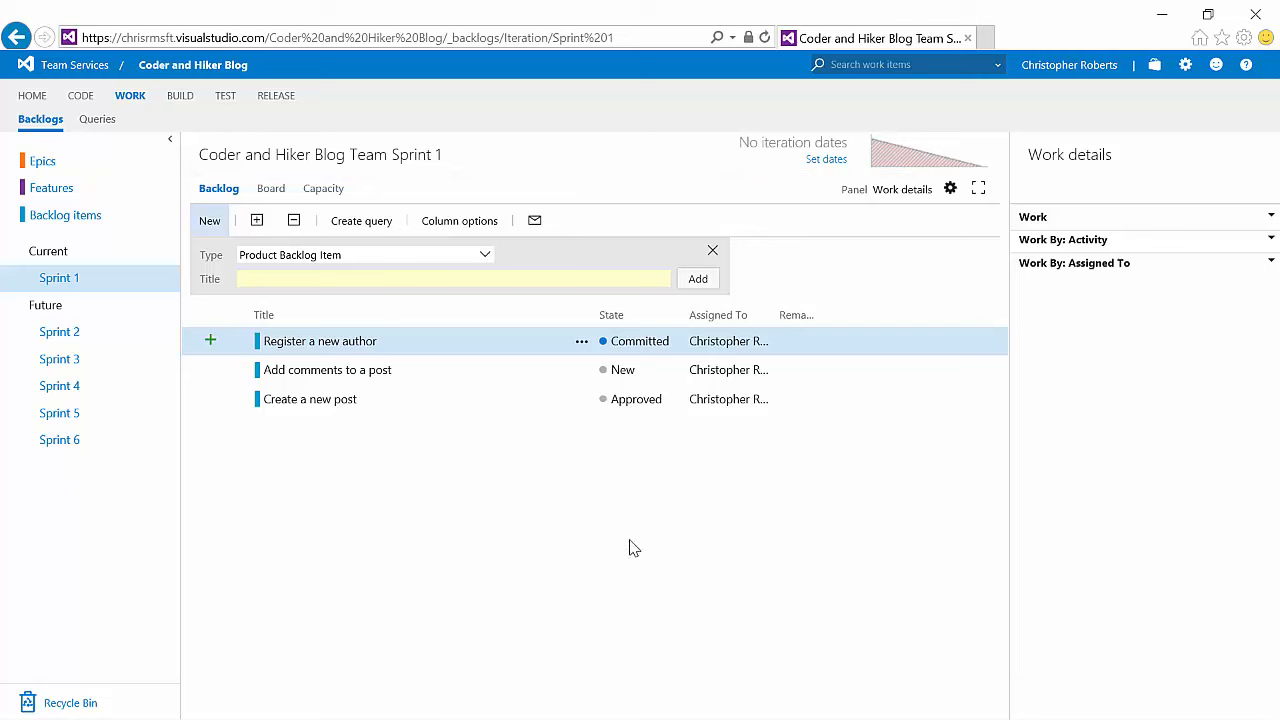
{"action": "left_click", "coordinate": [826, 160]}
{"action": "left_click", "coordinate": [826, 160]}
{"action": "left_click", "coordinate": [802, 365]}
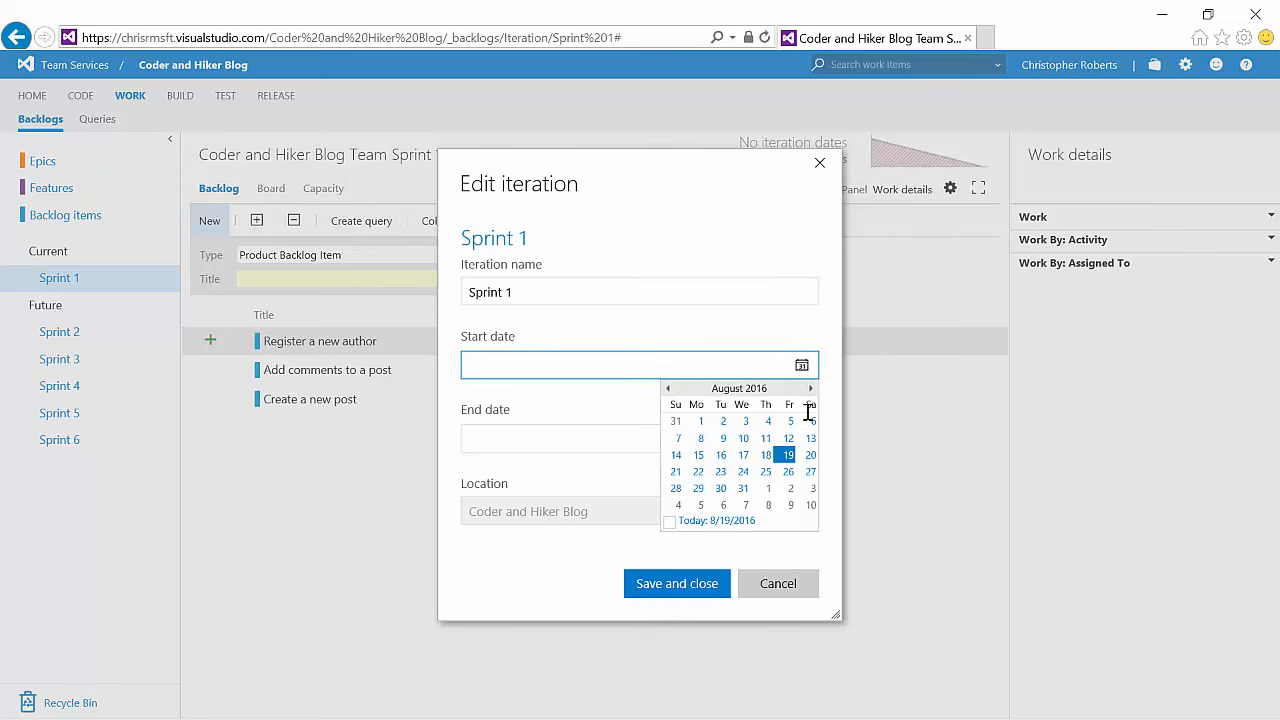
{"action": "left_click", "coordinate": [698, 455]}
{"action": "left_click", "coordinate": [802, 441]}
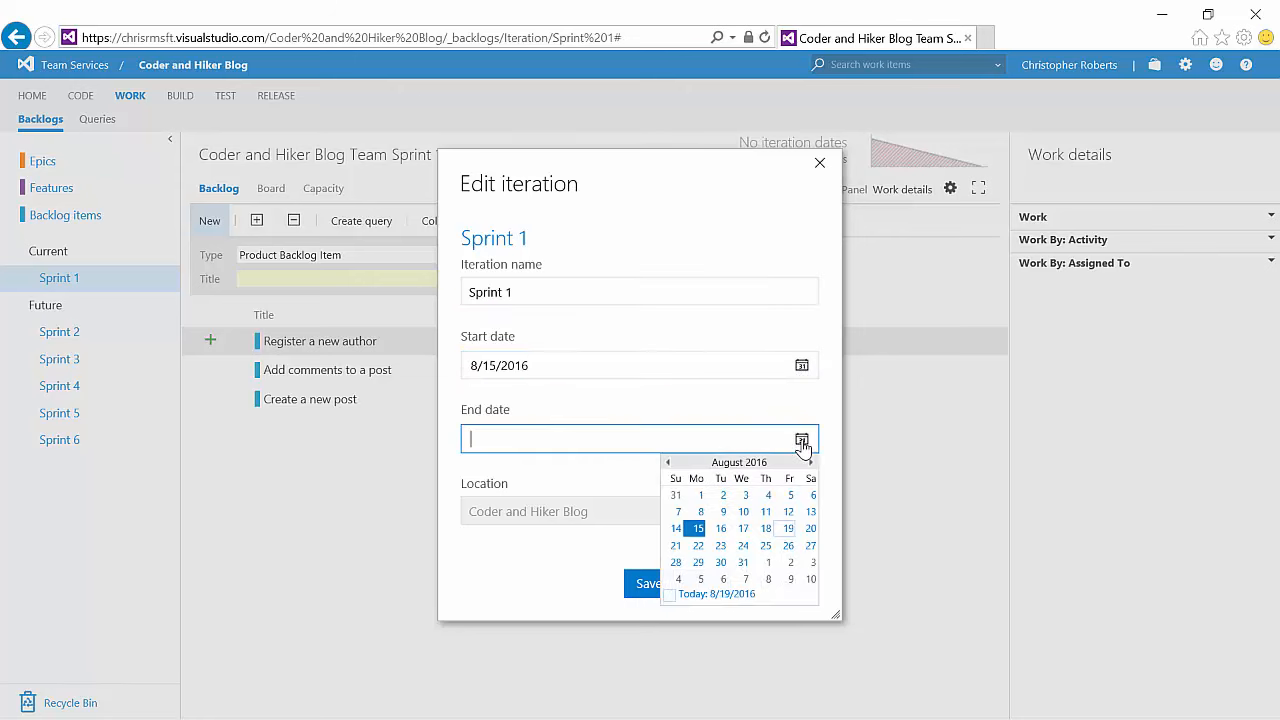
{"action": "left_click", "coordinate": [787, 546]}
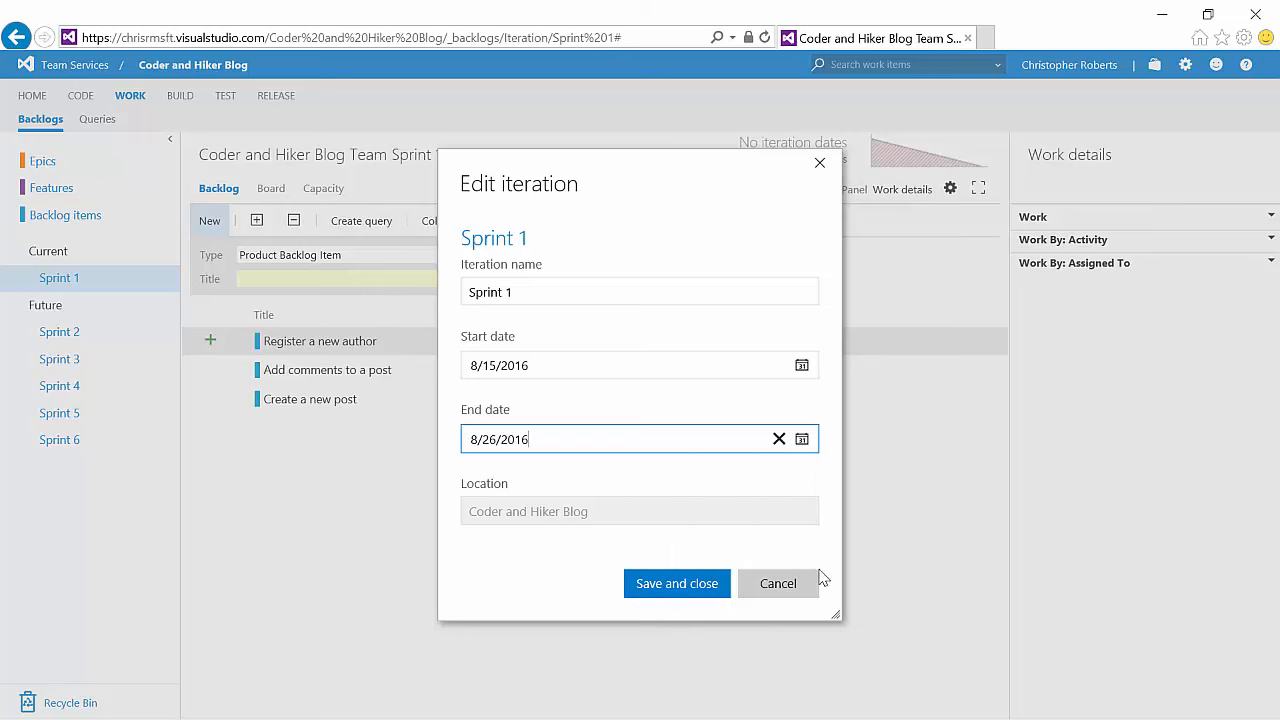
{"action": "left_click", "coordinate": [677, 594]}
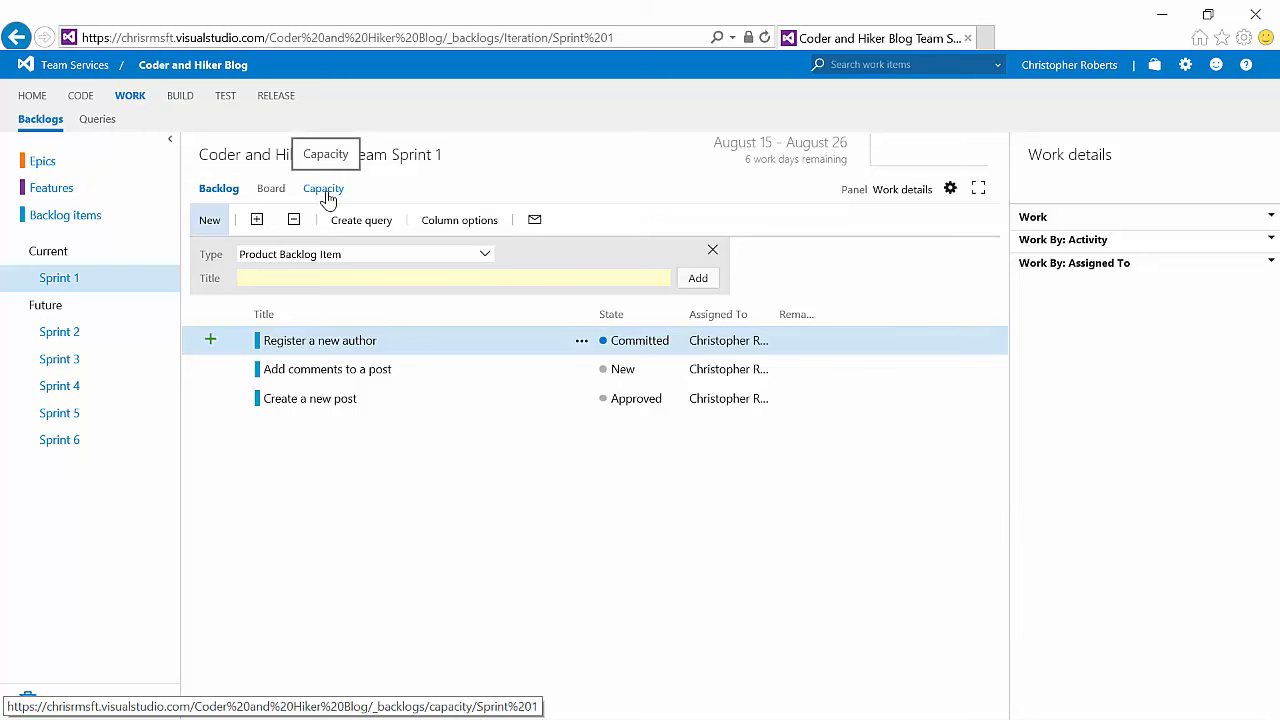
Step: On the sprint board, add a task named Create User Interface to the Register a new author row
{"action": "left_click", "coordinate": [272, 190]}
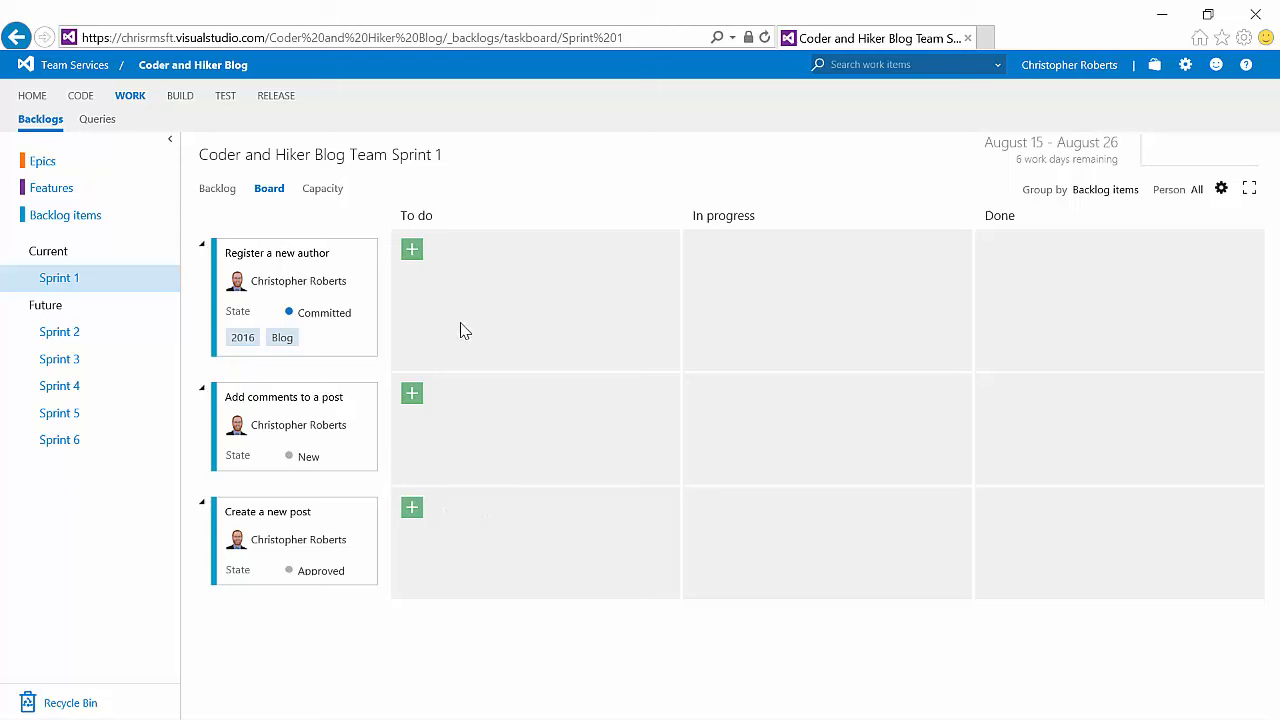
{"action": "left_click", "coordinate": [412, 252]}
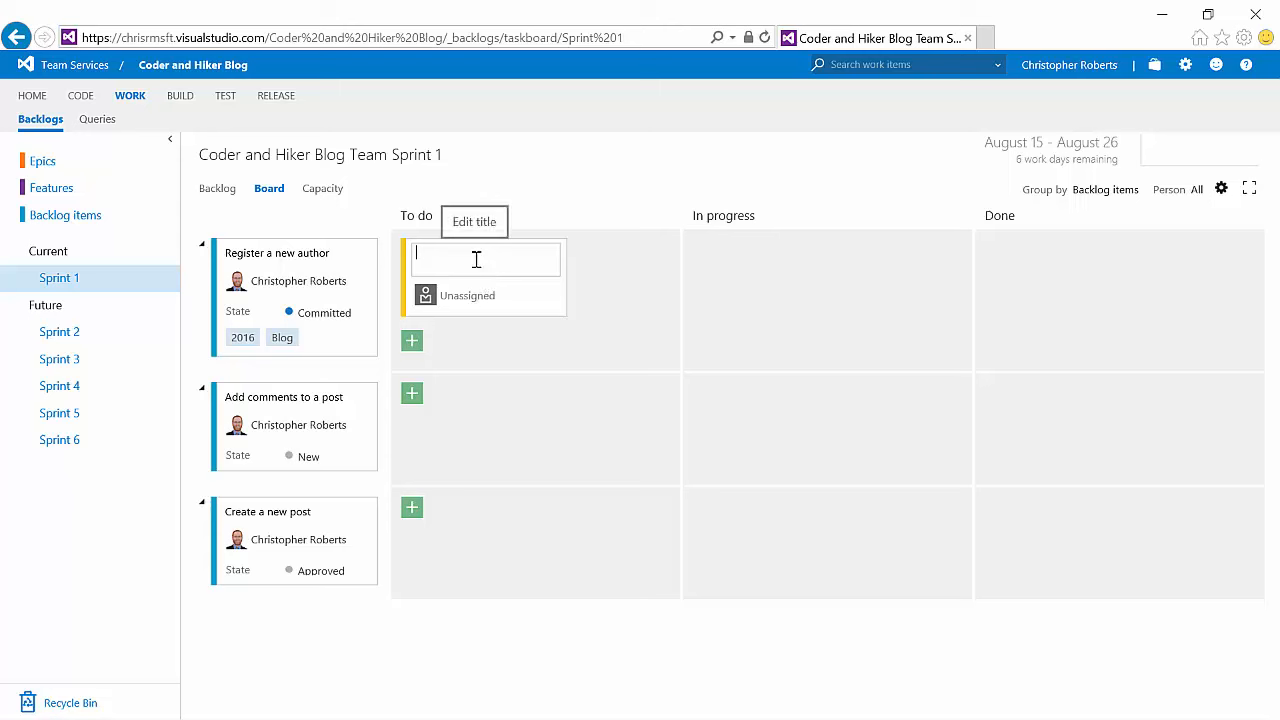
{"action": "type", "text": "Create User Interfac"}
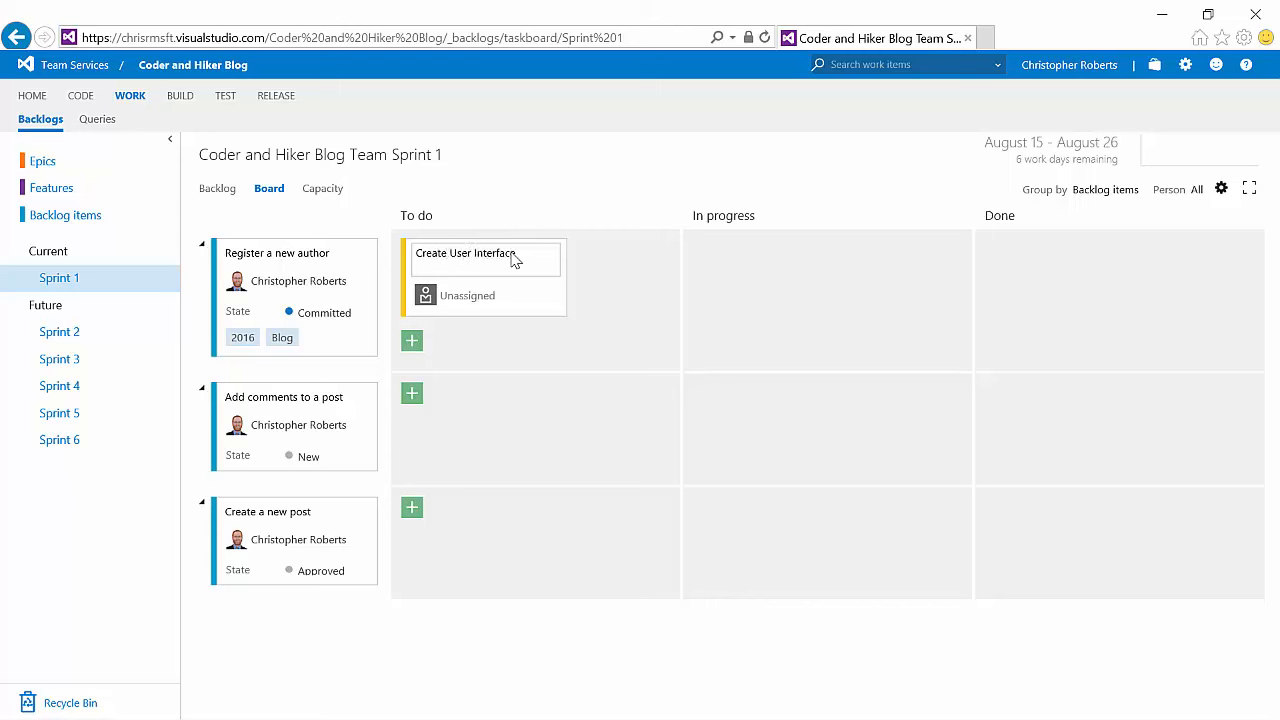
{"action": "key", "text": "Return"}
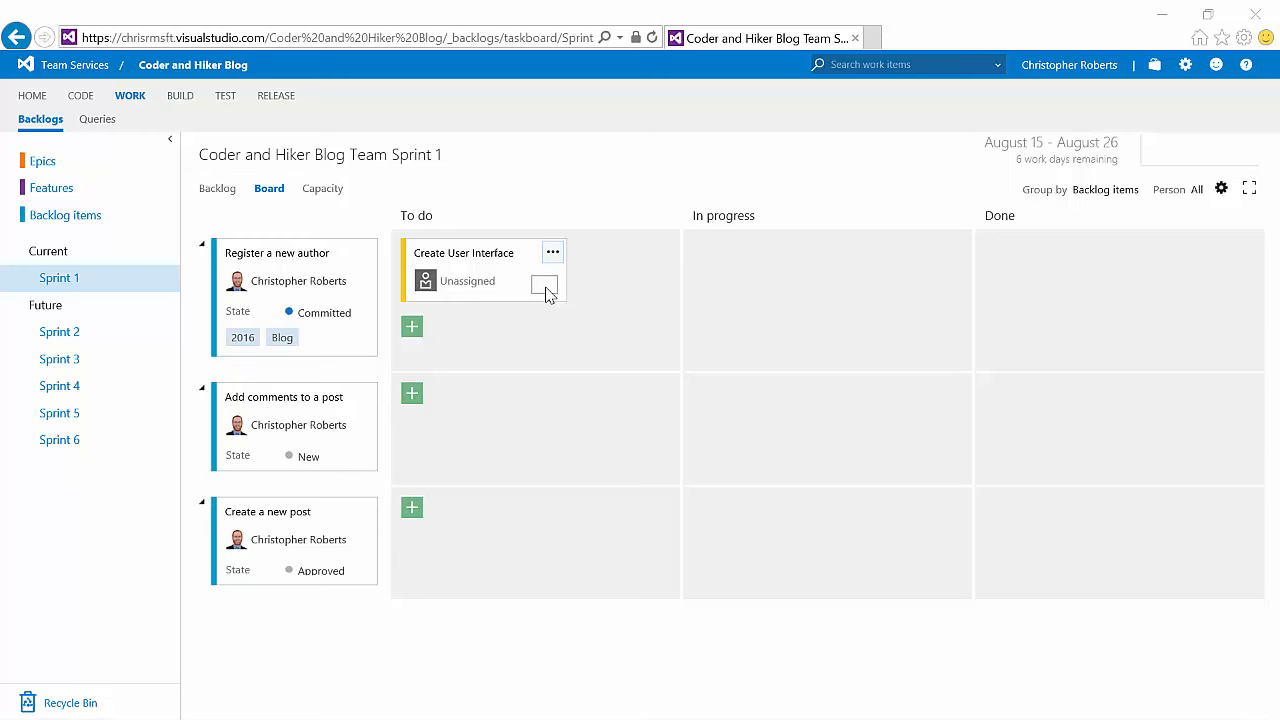
Step: Configure task cards to show the ID and add Activity as an additional field, then save the settings
{"action": "left_click", "coordinate": [1222, 190]}
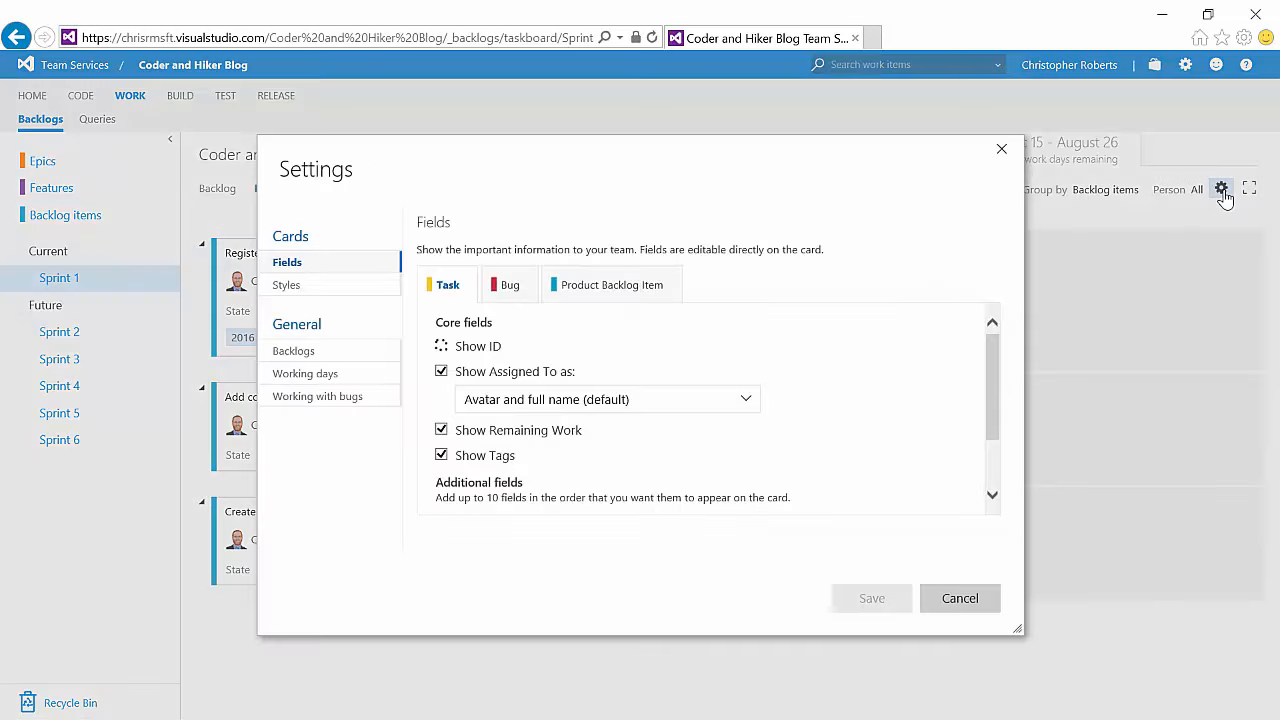
{"action": "left_click", "coordinate": [441, 347]}
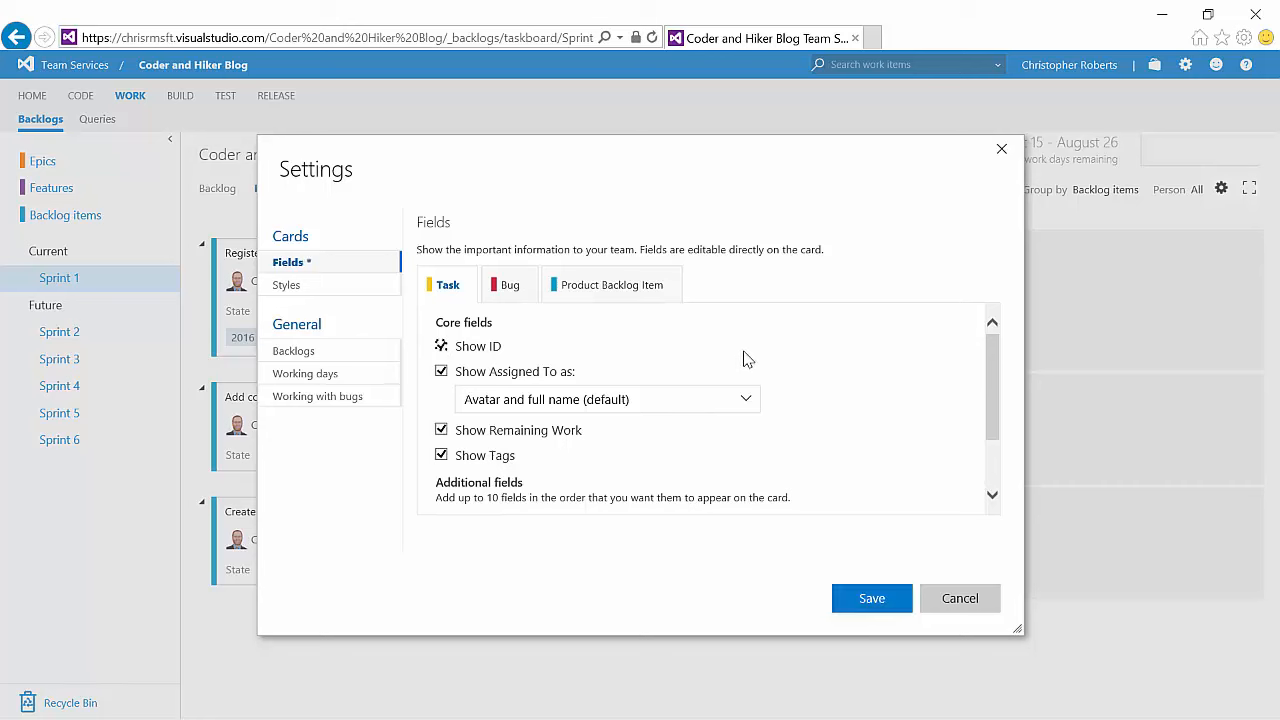
{"action": "scroll", "coordinate": [750, 362], "scroll_direction": "down", "scroll_amount": 2}
{"action": "left_click", "coordinate": [470, 441]}
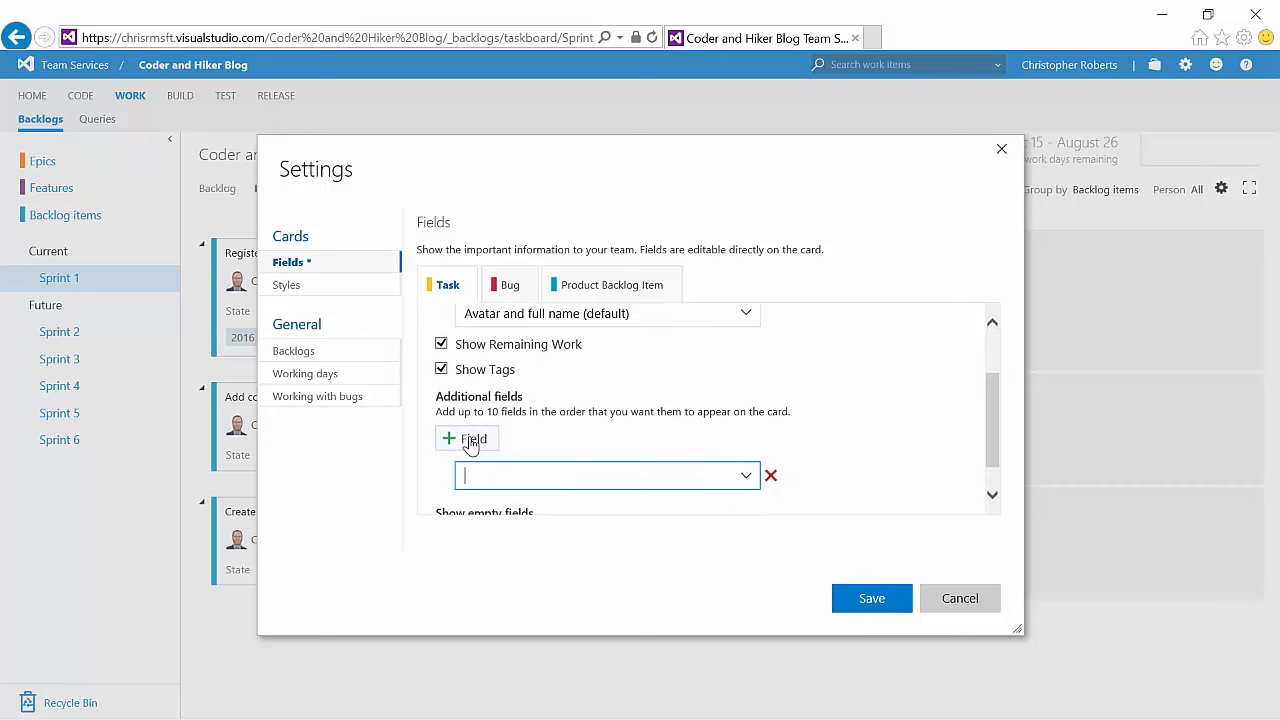
{"action": "left_click", "coordinate": [748, 477]}
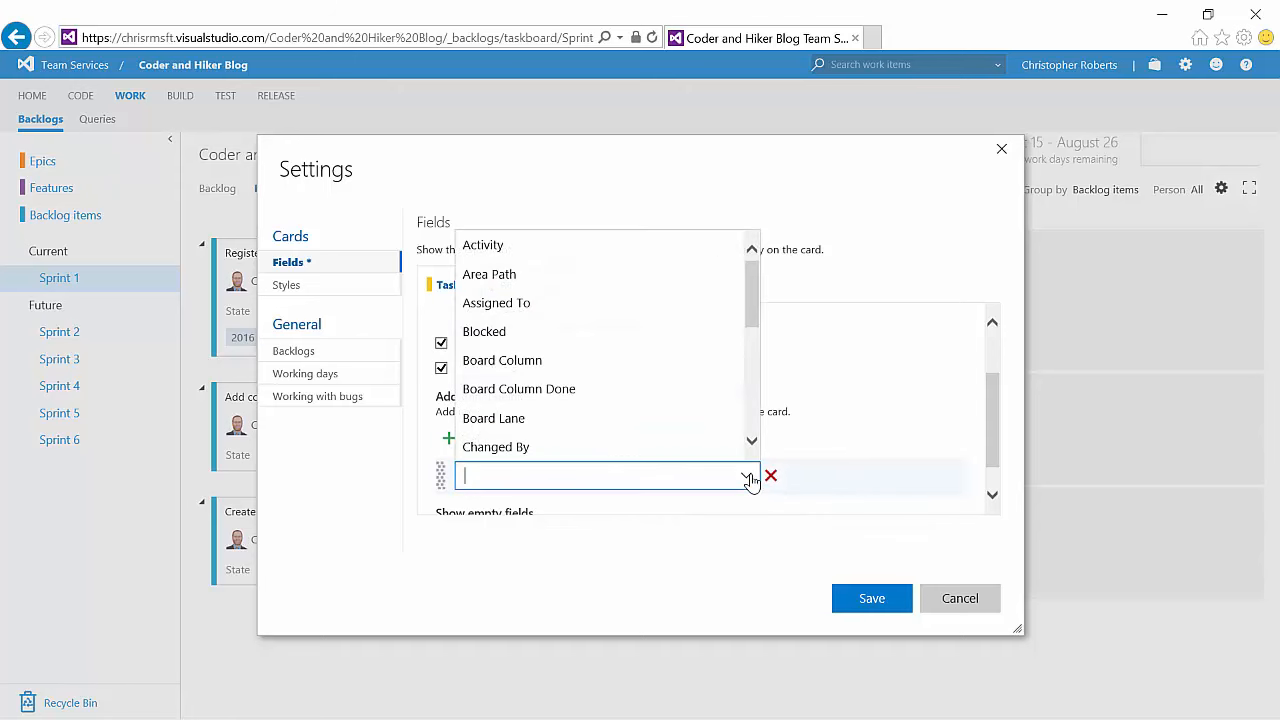
{"action": "left_click", "coordinate": [551, 247]}
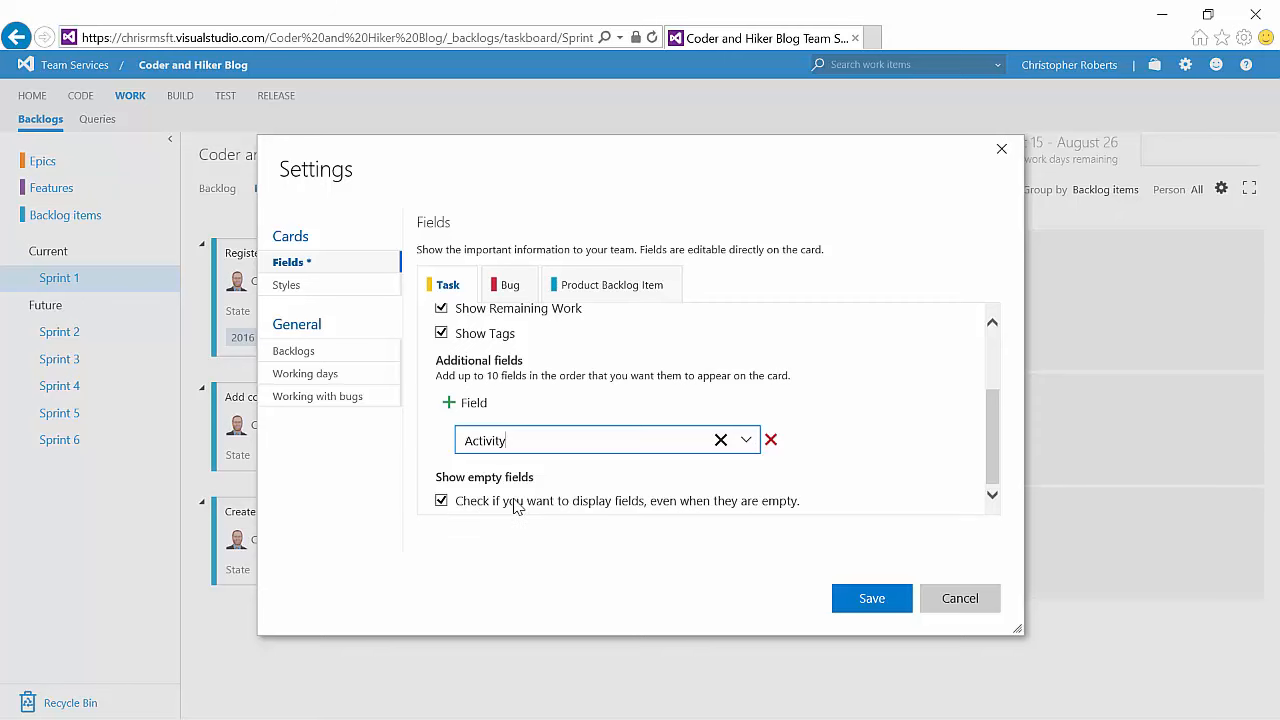
{"action": "left_click", "coordinate": [880, 606]}
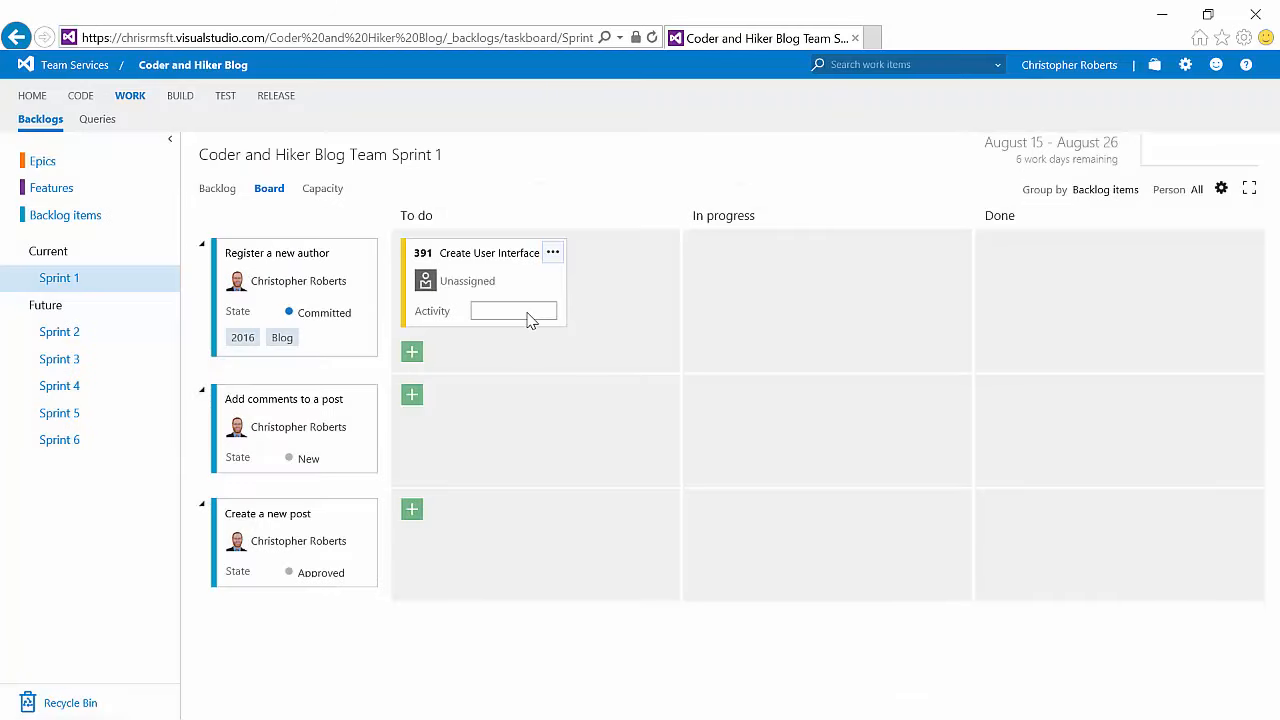
Step: Set the Create User Interface task's activity to Development and assign it to the signed-in user
{"action": "left_click", "coordinate": [530, 312]}
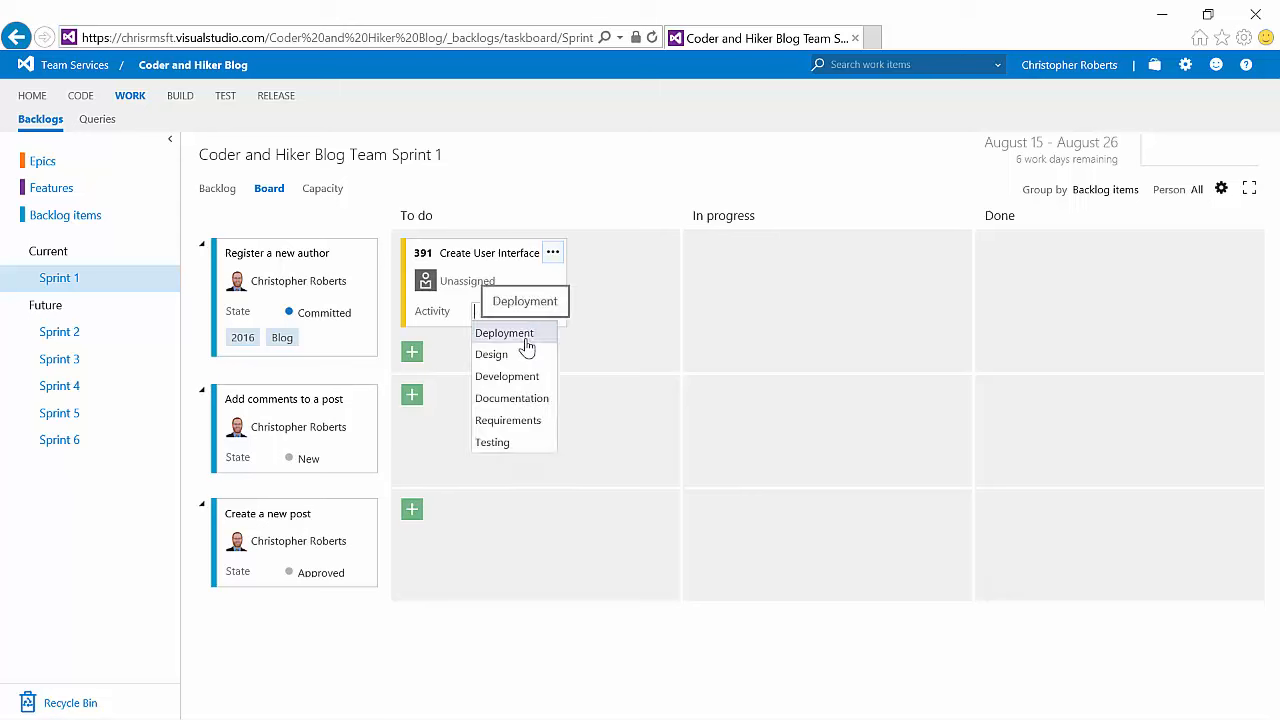
{"action": "left_click", "coordinate": [526, 376]}
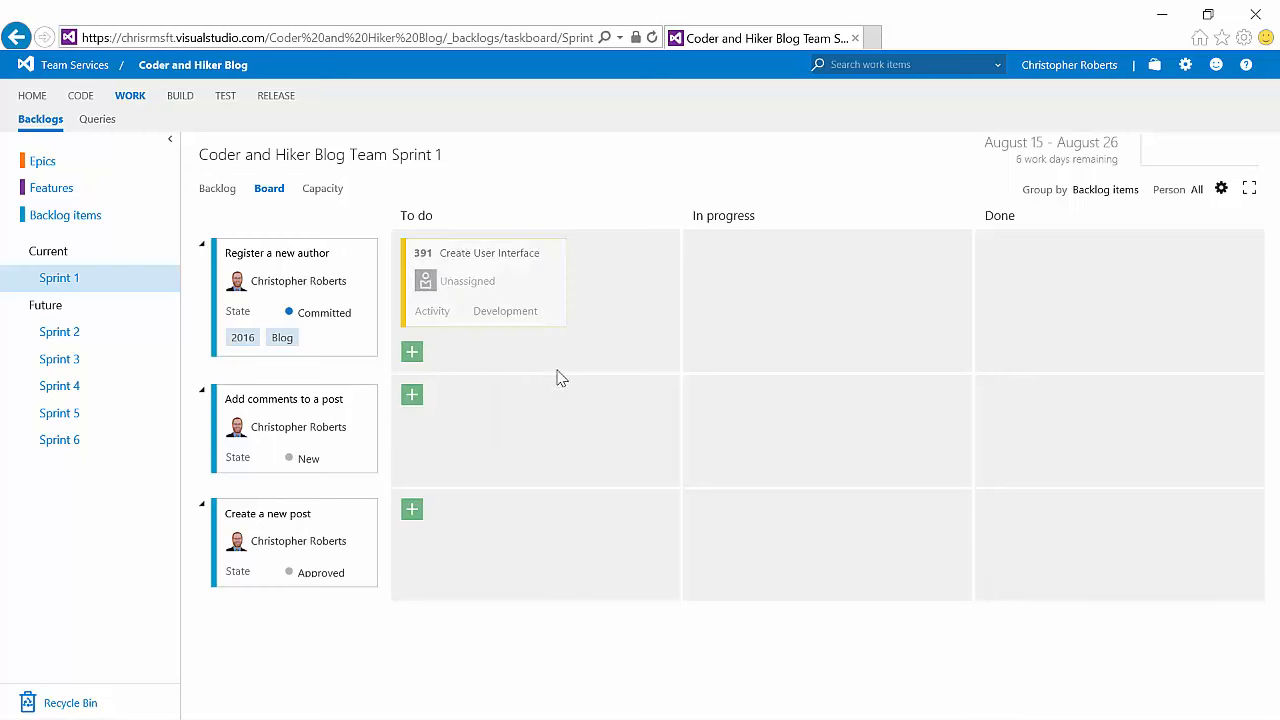
{"action": "left_click", "coordinate": [505, 282]}
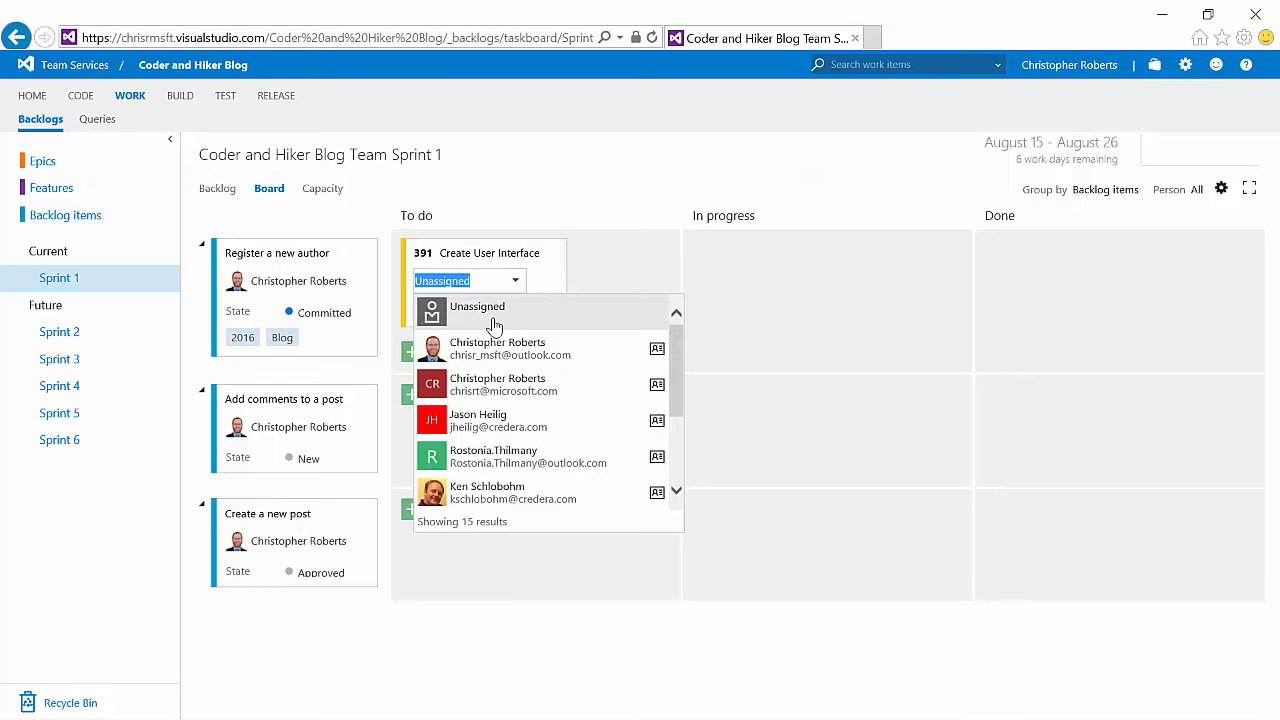
{"action": "left_click", "coordinate": [490, 350]}
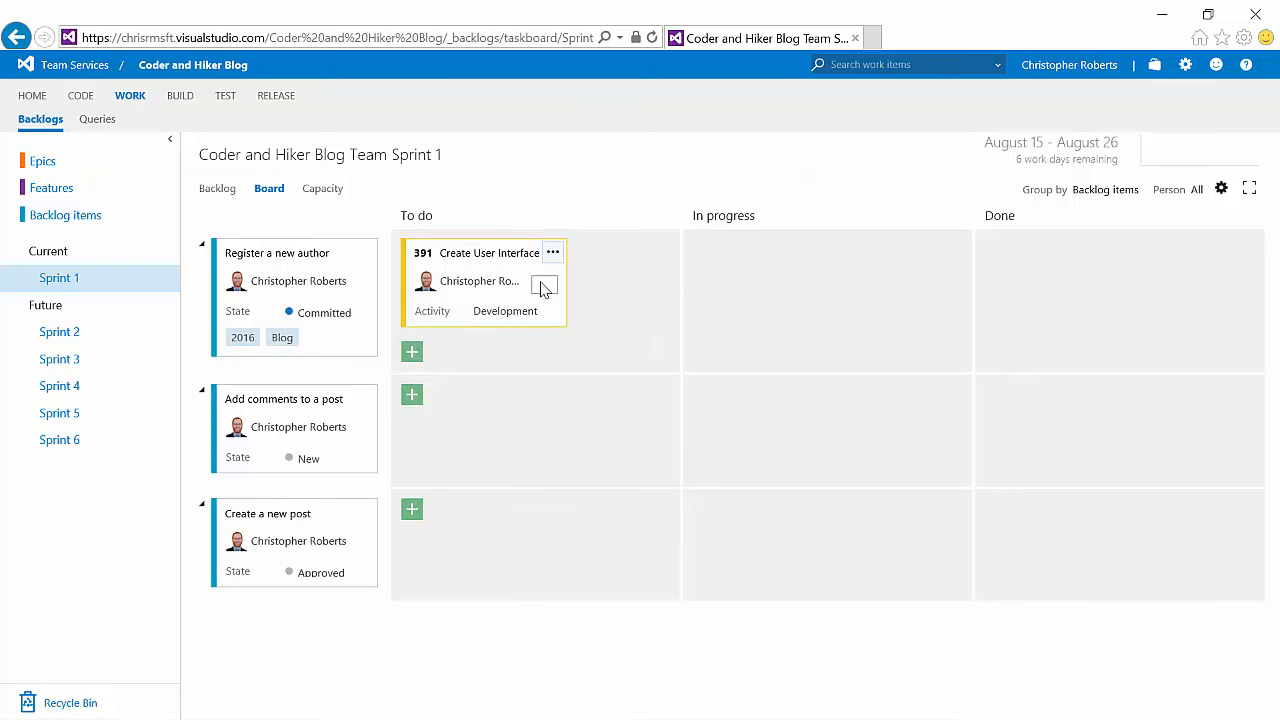
Step: Set the Create User Interface task's remaining work to 4
{"action": "left_click", "coordinate": [541, 287]}
{"action": "type", "text": "4"}
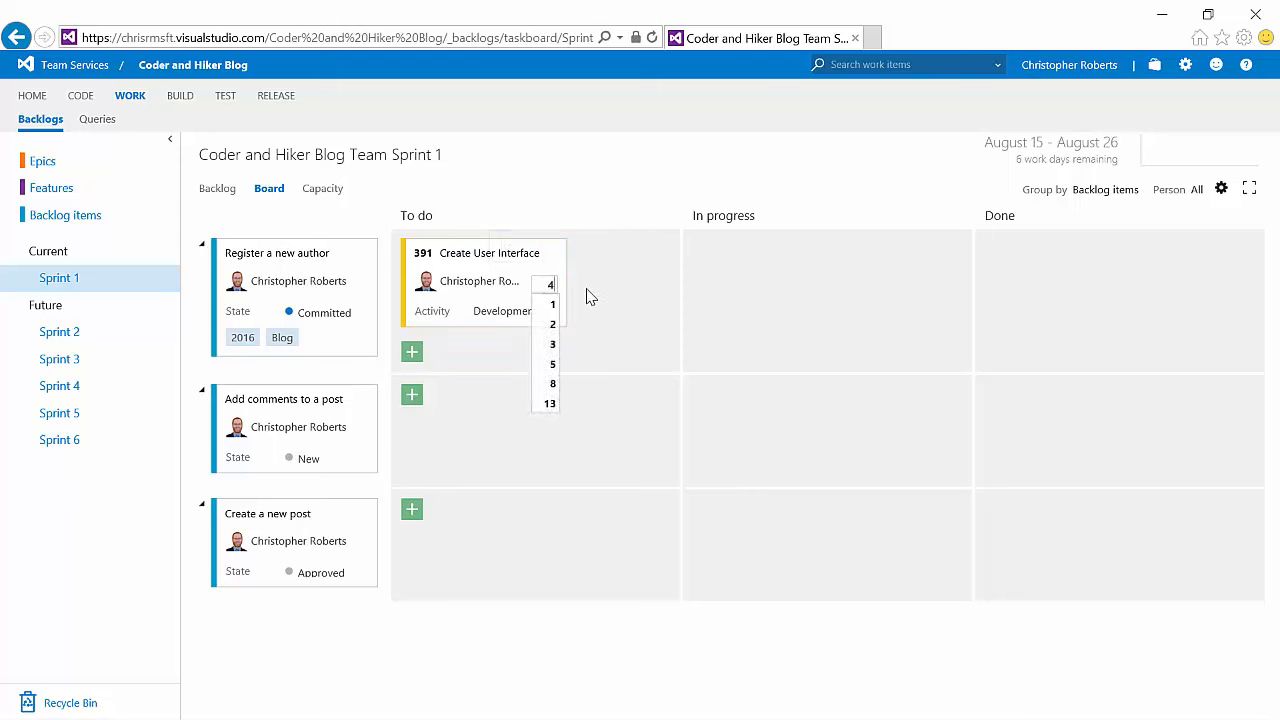
{"action": "left_click", "coordinate": [590, 297]}
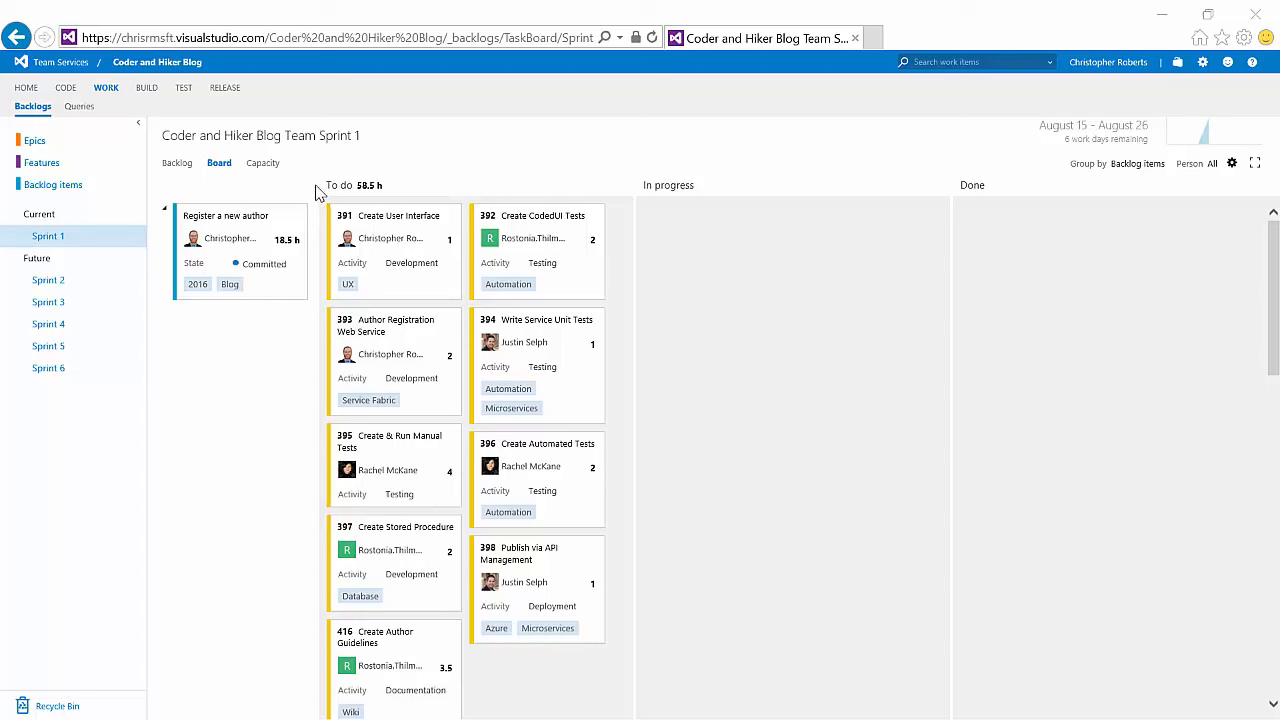
Step: Collapse the Register a new author and Add comments to a post rows on the sprint board
{"action": "left_click", "coordinate": [164, 217]}
{"action": "left_click", "coordinate": [164, 243]}
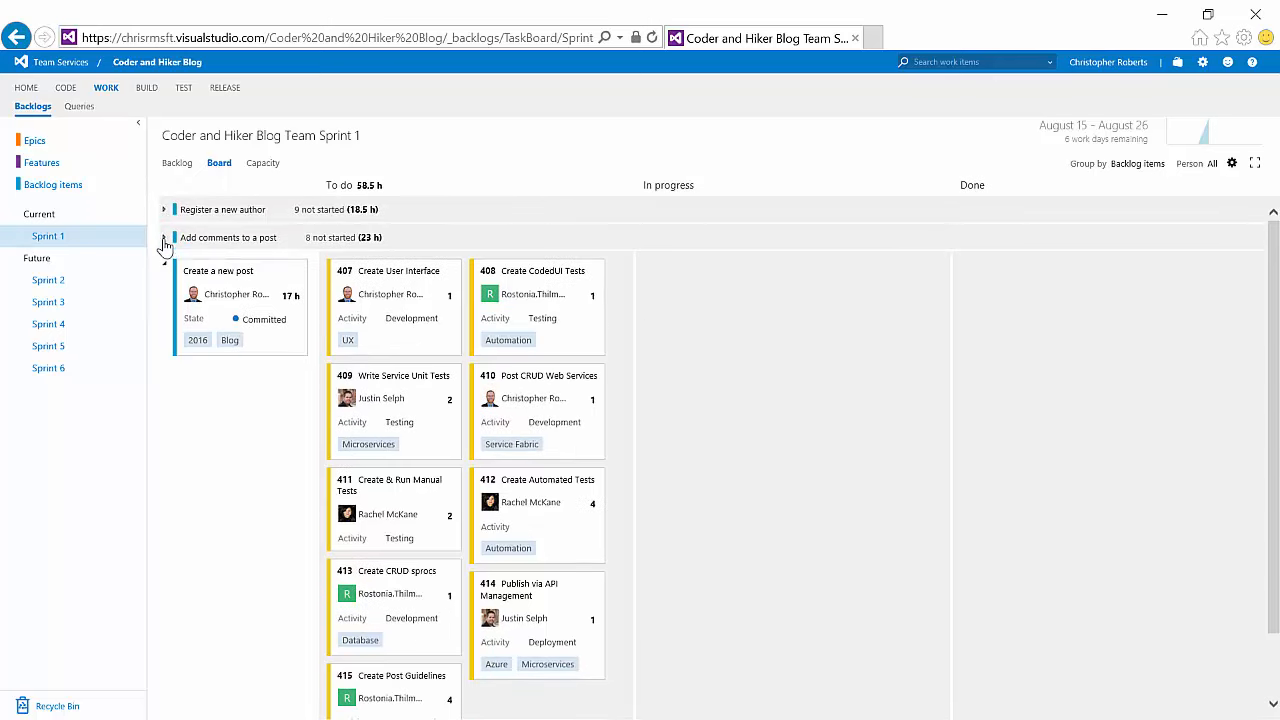
{"action": "scroll", "coordinate": [755, 390], "scroll_direction": "down", "scroll_amount": 2}
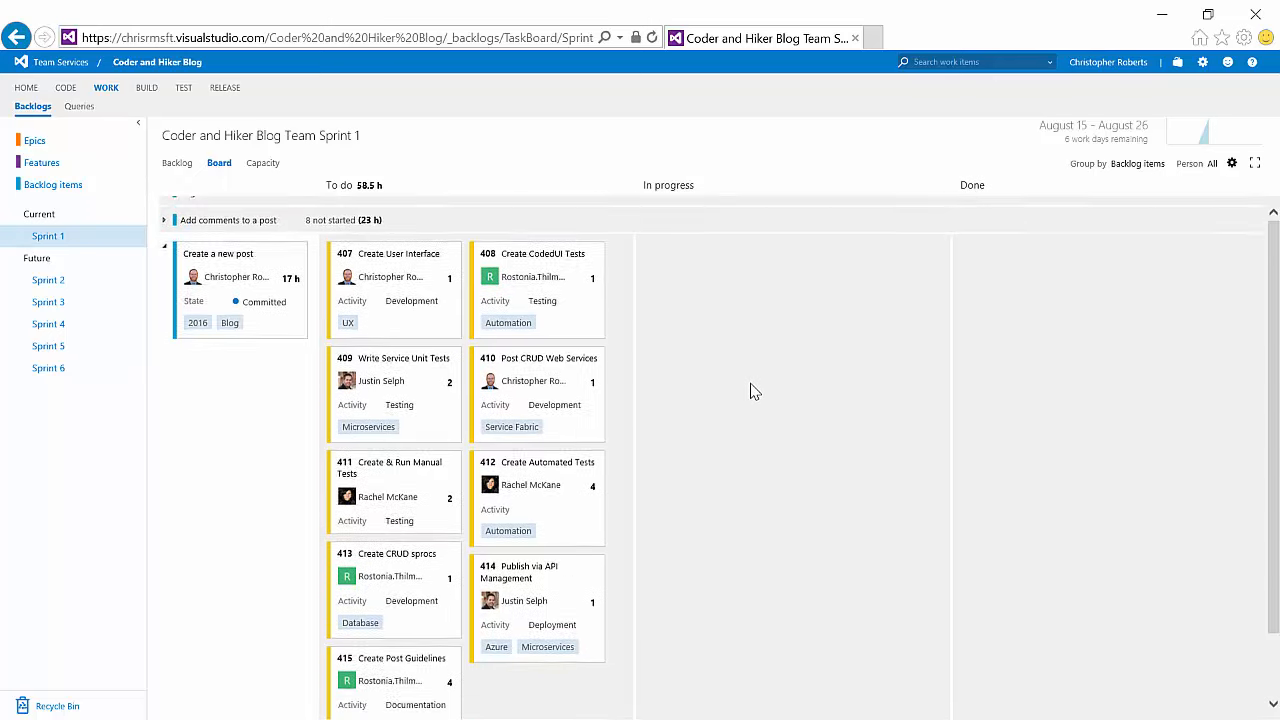
{"action": "scroll", "coordinate": [755, 391], "scroll_direction": "up", "scroll_amount": 2}
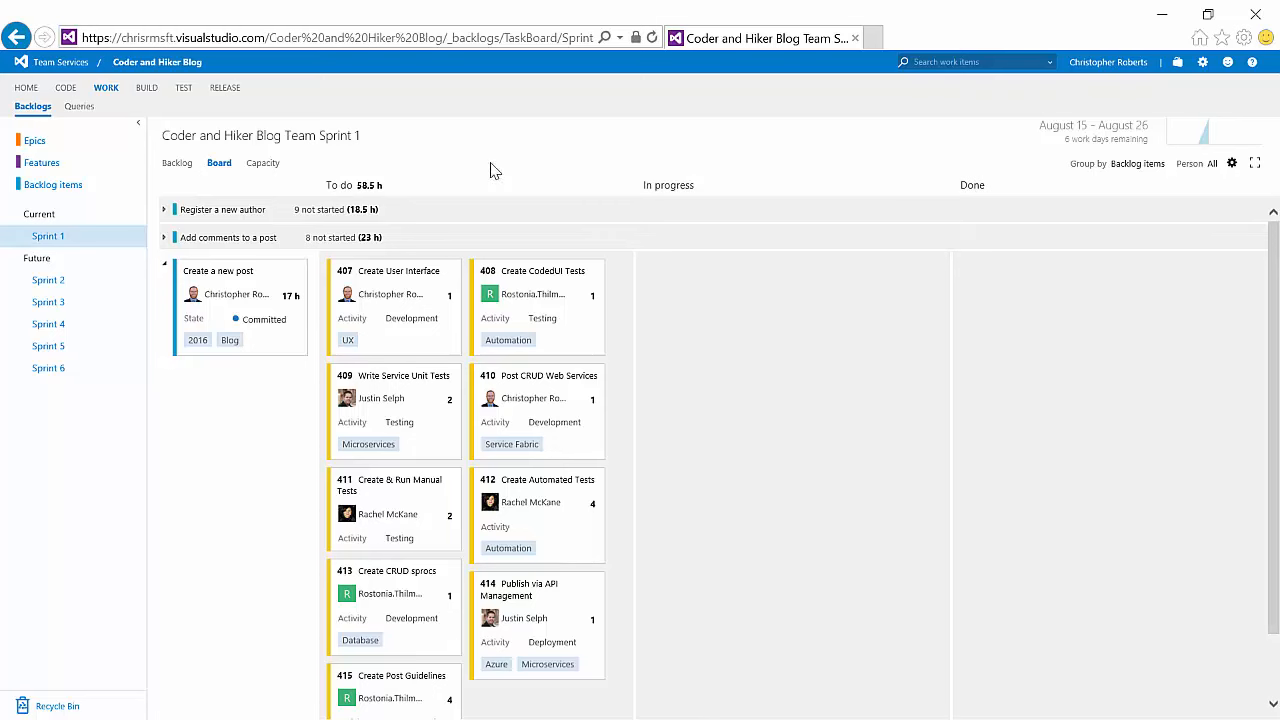
Step: Open the sprint's Capacity view and review the team days off dialog
{"action": "left_click", "coordinate": [258, 164]}
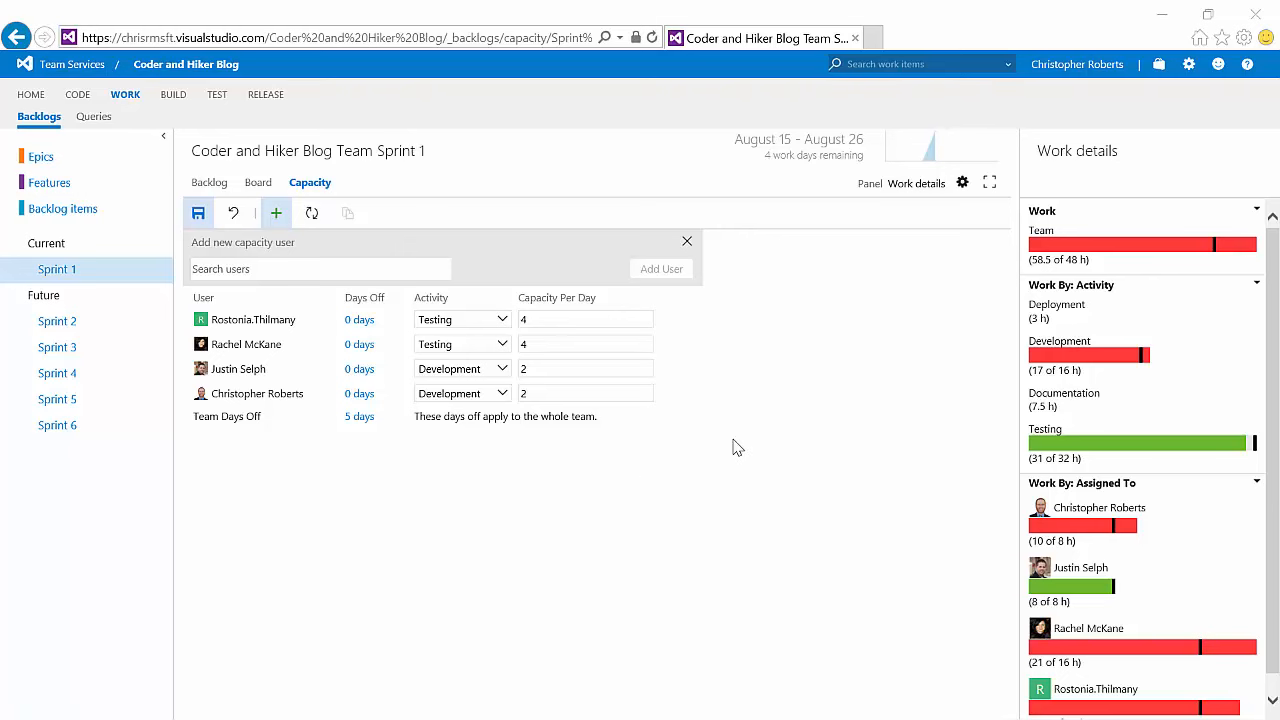
{"action": "left_click", "coordinate": [362, 417]}
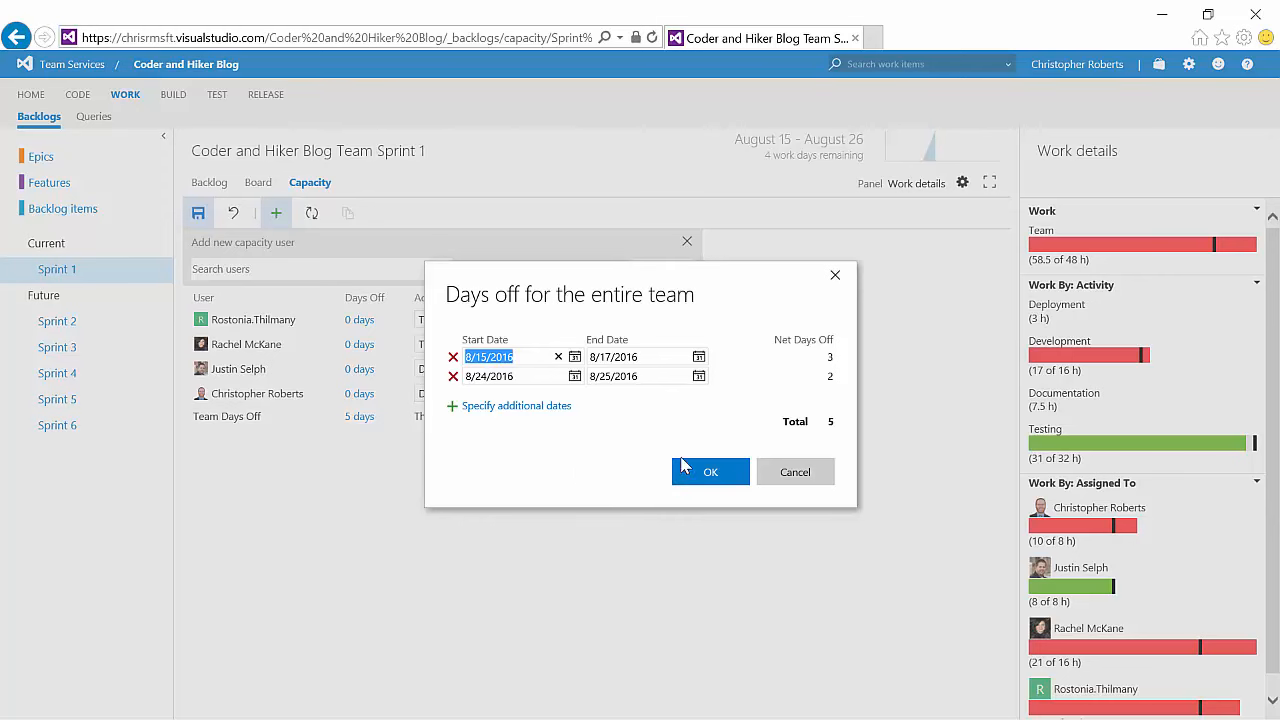
{"action": "left_click", "coordinate": [782, 472]}
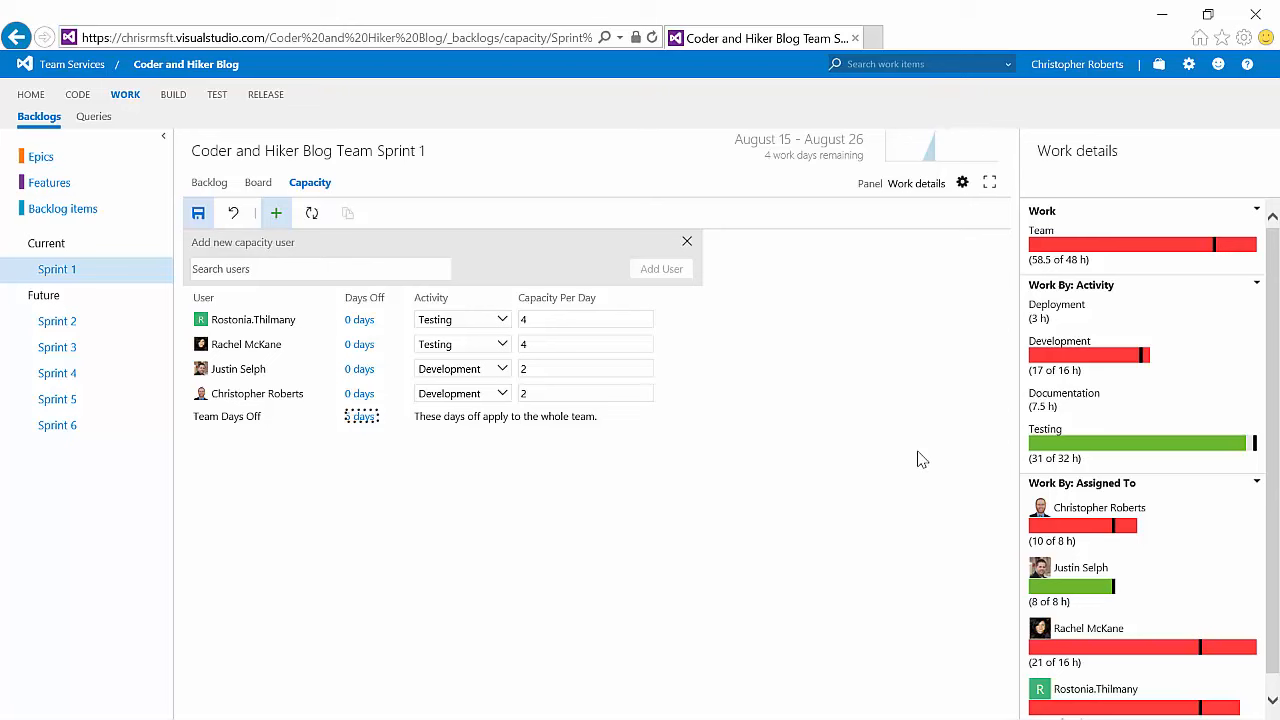
Step: Set the capacity per day of both Development team members to 4
{"action": "double_click", "coordinate": [551, 391]}
{"action": "type", "text": "4"}
{"action": "double_click", "coordinate": [526, 368]}
{"action": "type", "text": "4"}
{"action": "left_click", "coordinate": [890, 388]}
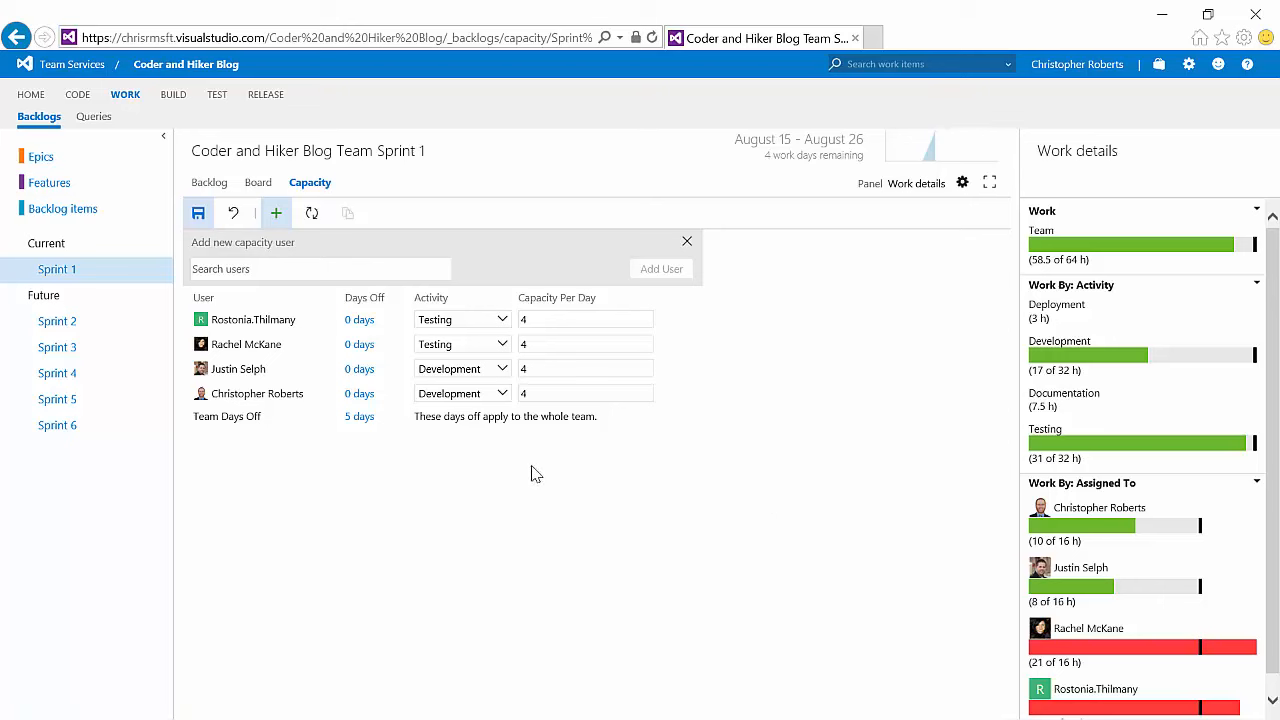
Step: Add a Documentation activity for the signed-in user with a capacity of 2 per day
{"action": "left_click", "coordinate": [667, 394]}
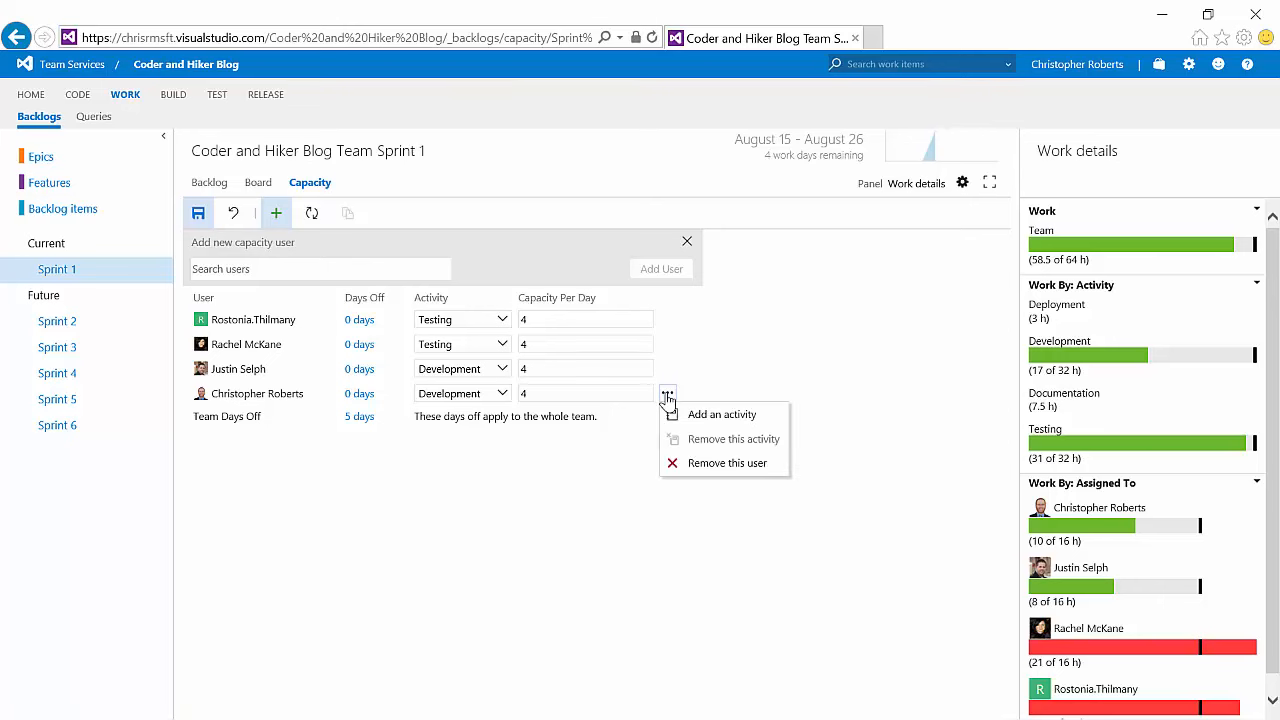
{"action": "left_click", "coordinate": [703, 416]}
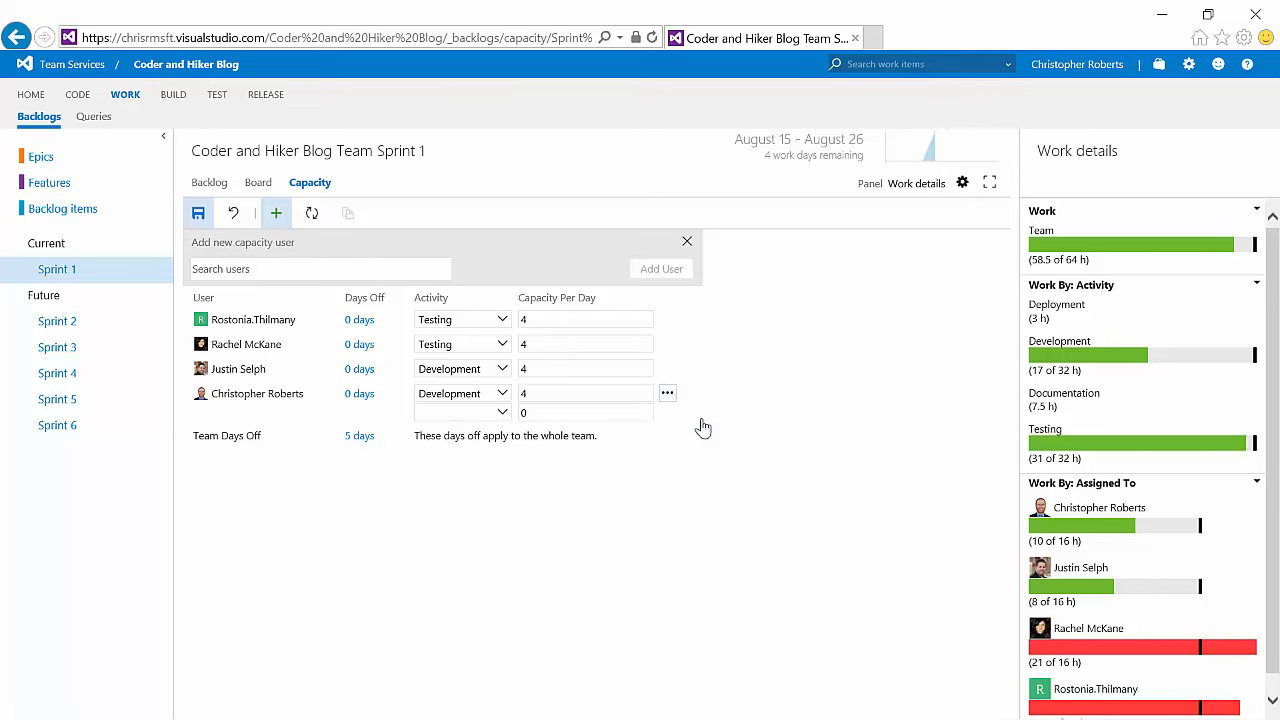
{"action": "left_click", "coordinate": [500, 414]}
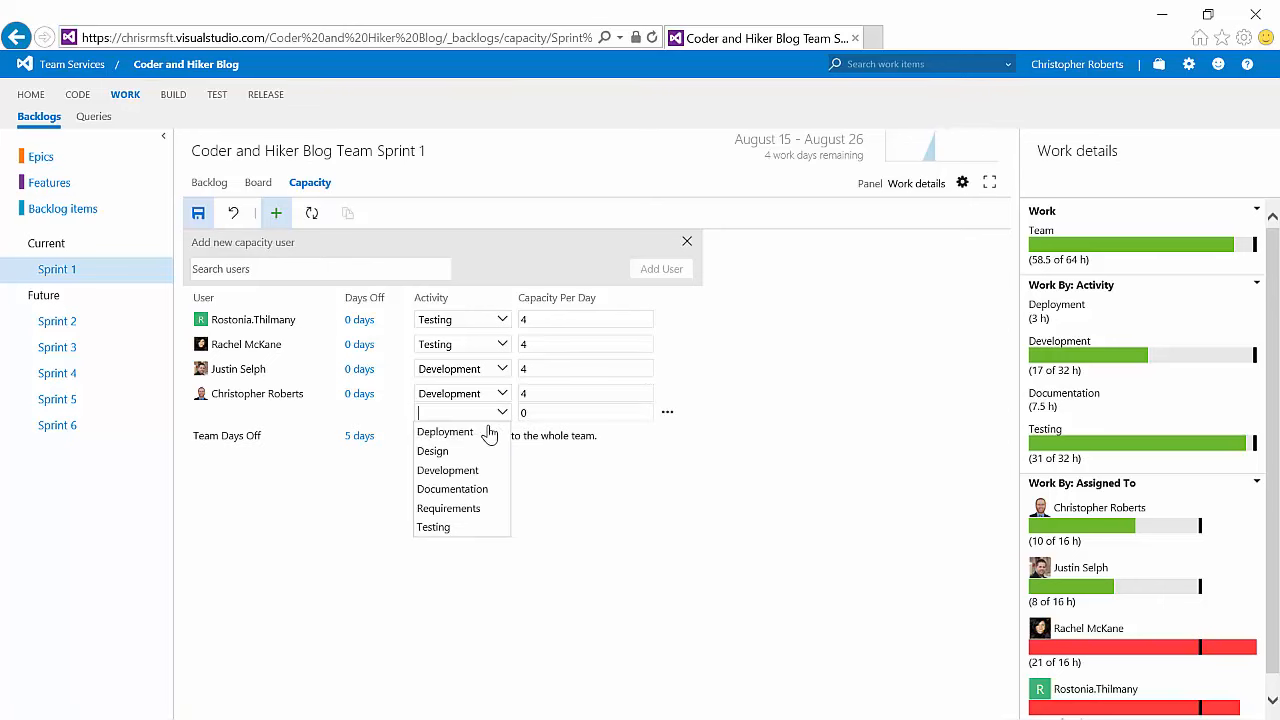
{"action": "left_click", "coordinate": [478, 489]}
{"action": "left_click", "coordinate": [537, 412]}
{"action": "type", "text": "1"}
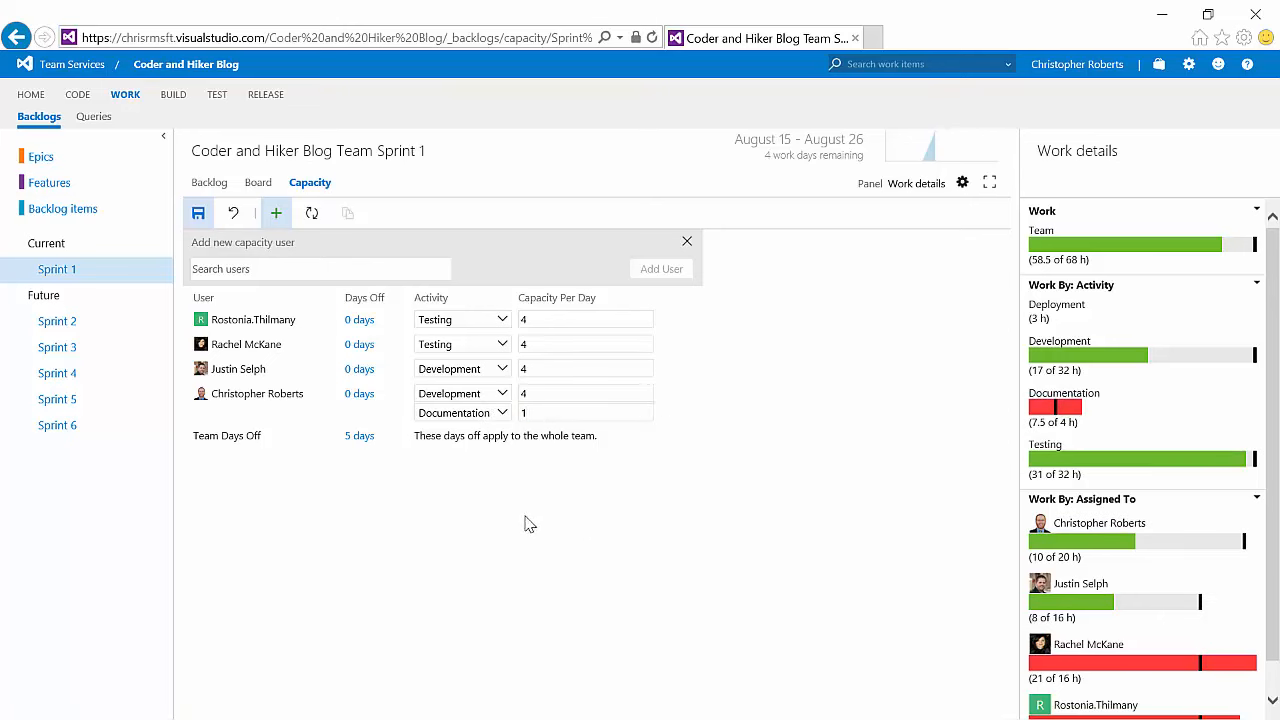
{"action": "left_click", "coordinate": [537, 413]}
{"action": "type", "text": "2"}
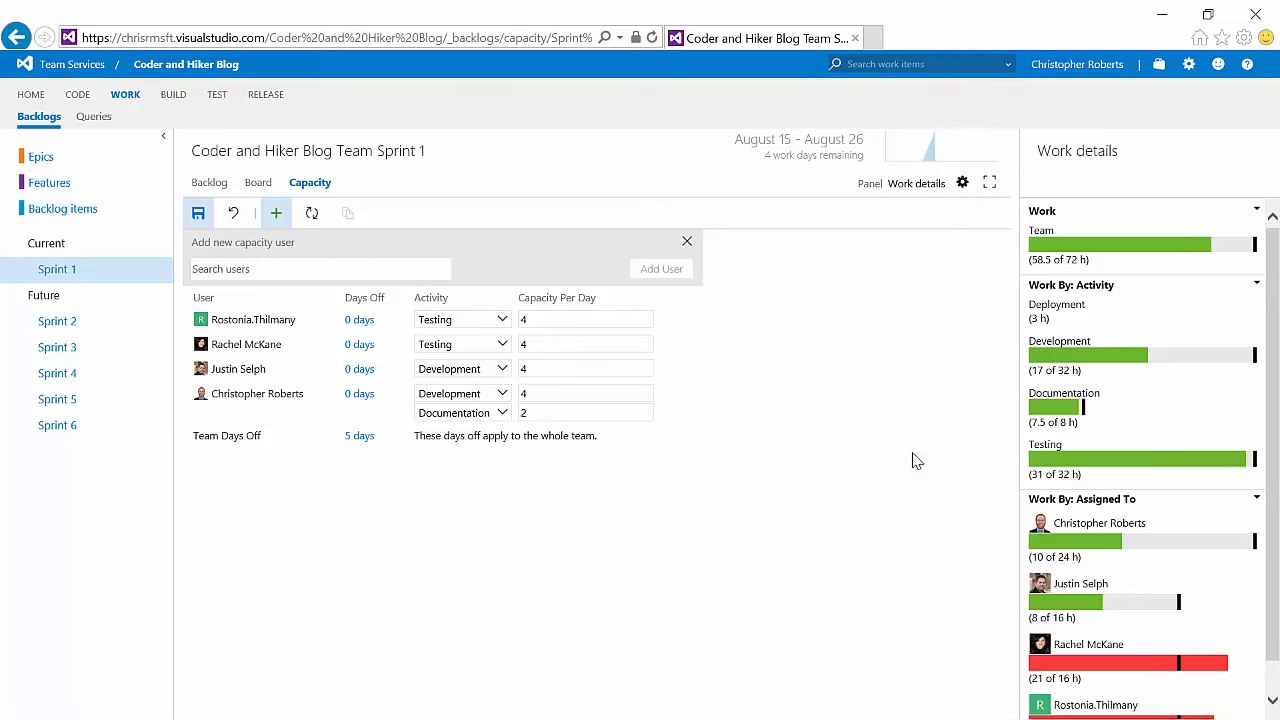
Step: Set the capacity per day of both Testing team members to 6
{"action": "left_click_drag", "start_coordinate": [1273, 530], "coordinate": [1273, 565]}
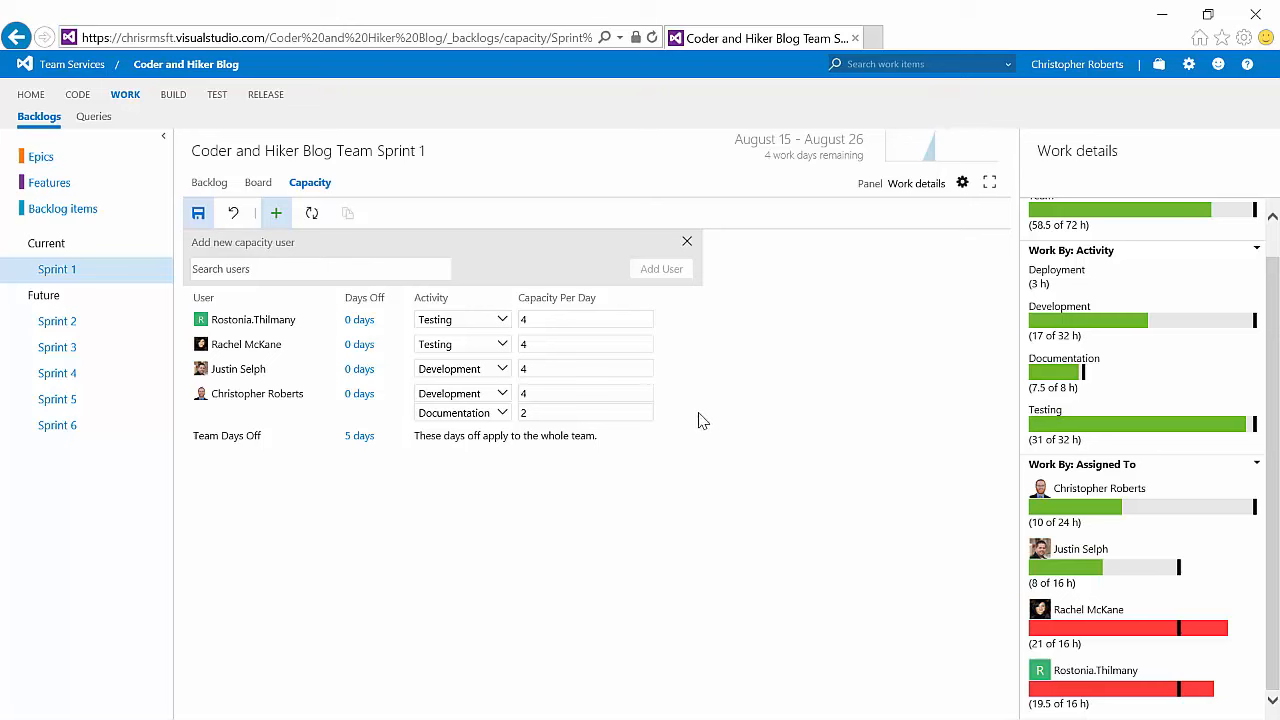
{"action": "double_click", "coordinate": [522, 320]}
{"action": "type", "text": "6"}
{"action": "double_click", "coordinate": [526, 344]}
{"action": "type", "text": "6"}
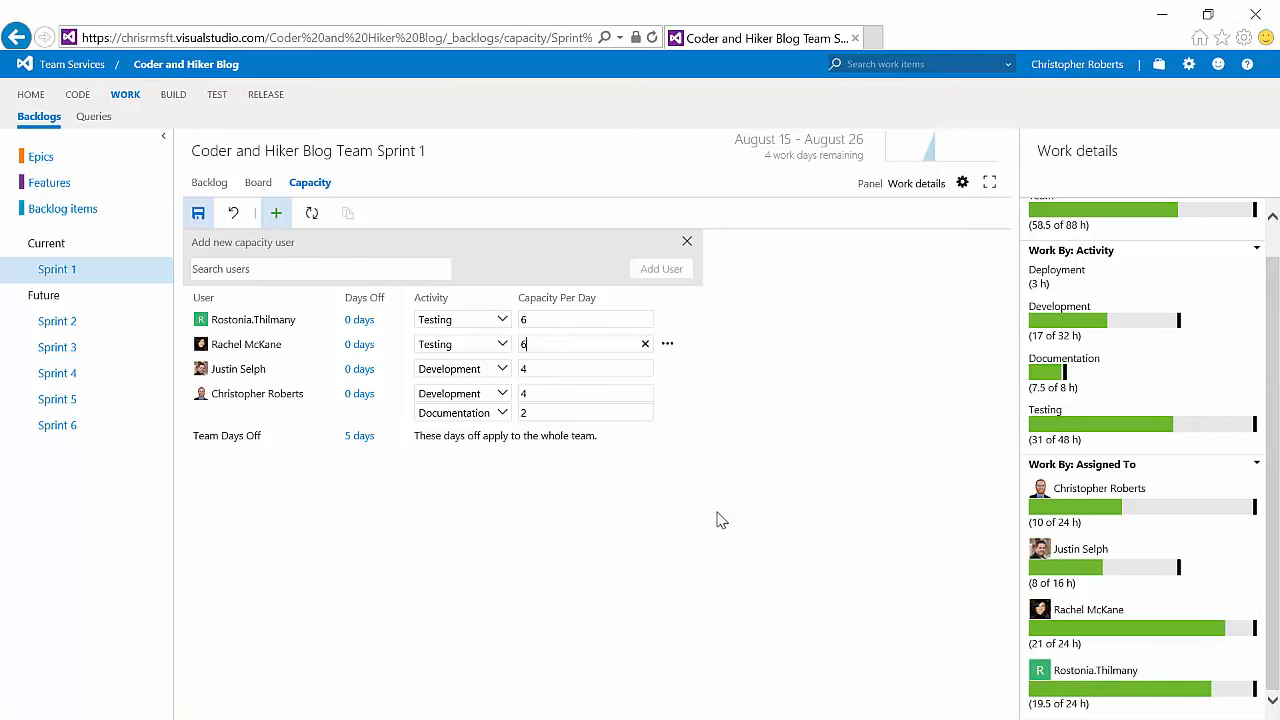
{"action": "left_click_drag", "start_coordinate": [1274, 325], "coordinate": [1274, 278]}
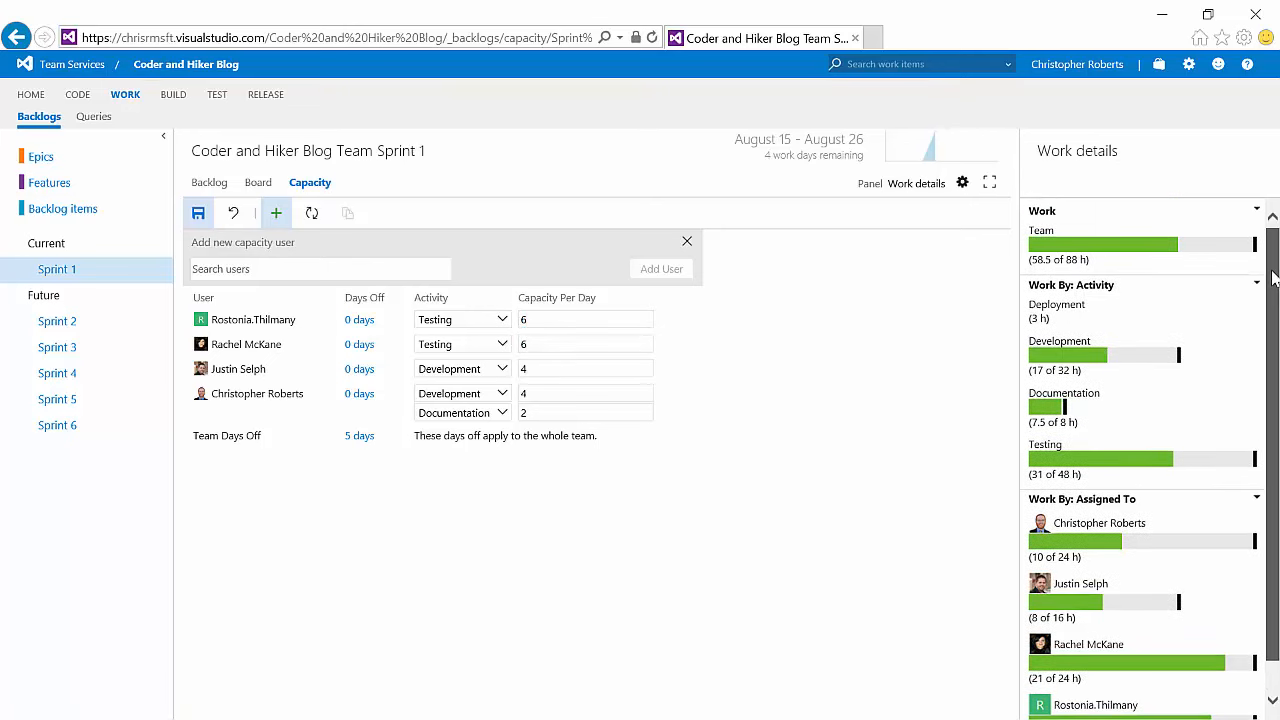